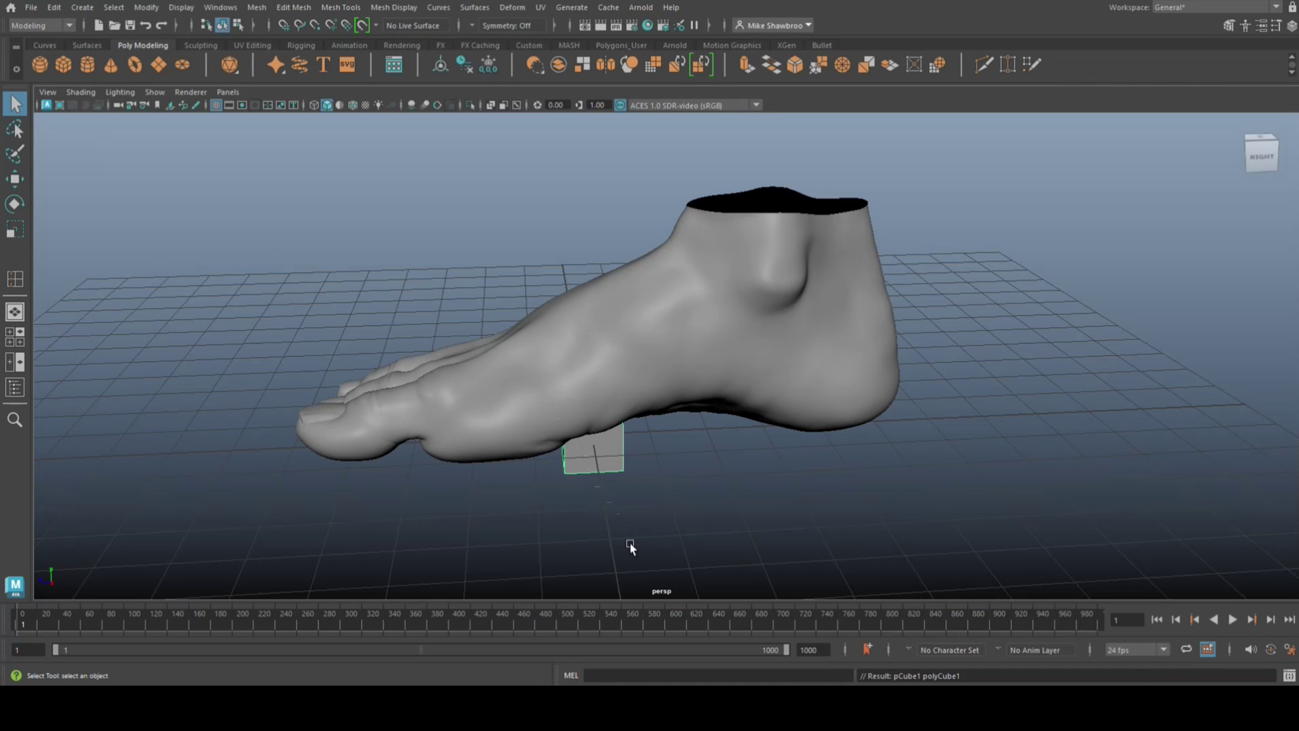
# Step: Scale the cube uniformly to about 3.4 and position it around the toes in the side view
pyautogui.press('r')
pyautogui.moveTo(593, 441); pyautogui.dragTo(716, 459)
pyautogui.press('w')
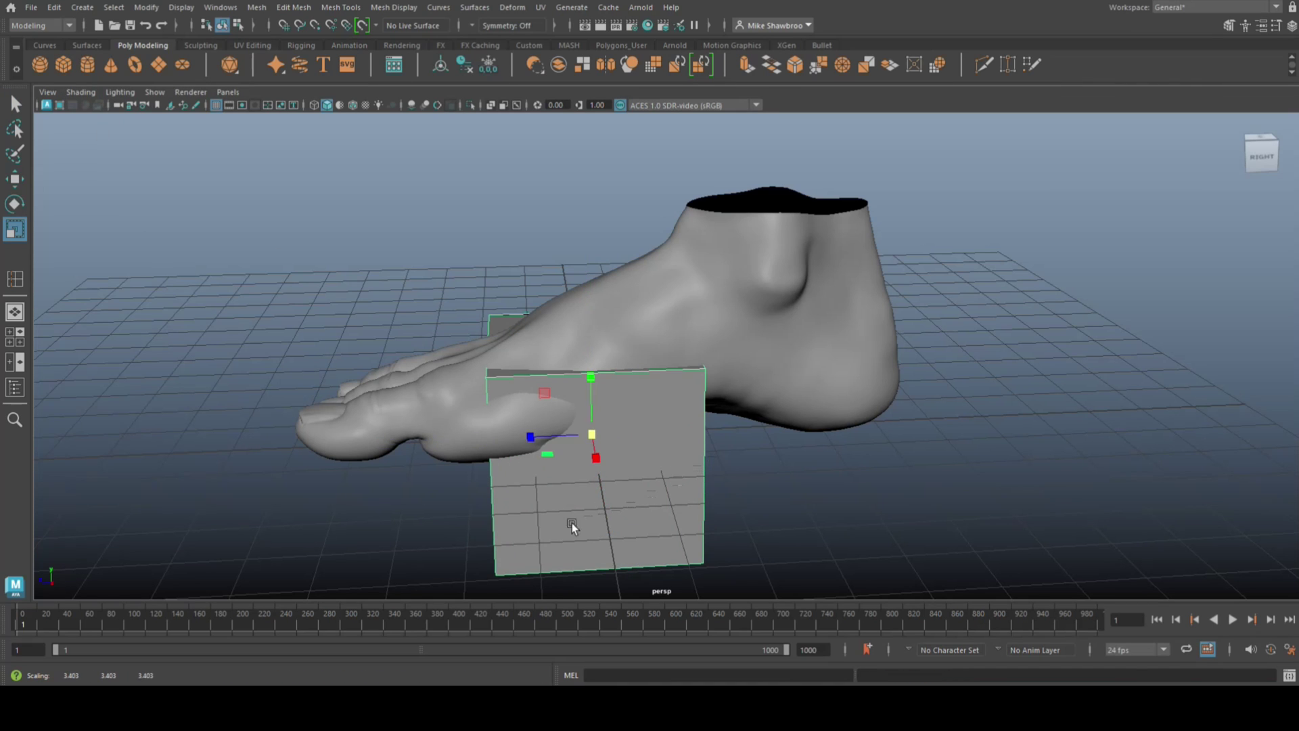
pyautogui.moveTo(531, 437); pyautogui.dragTo(311, 432)
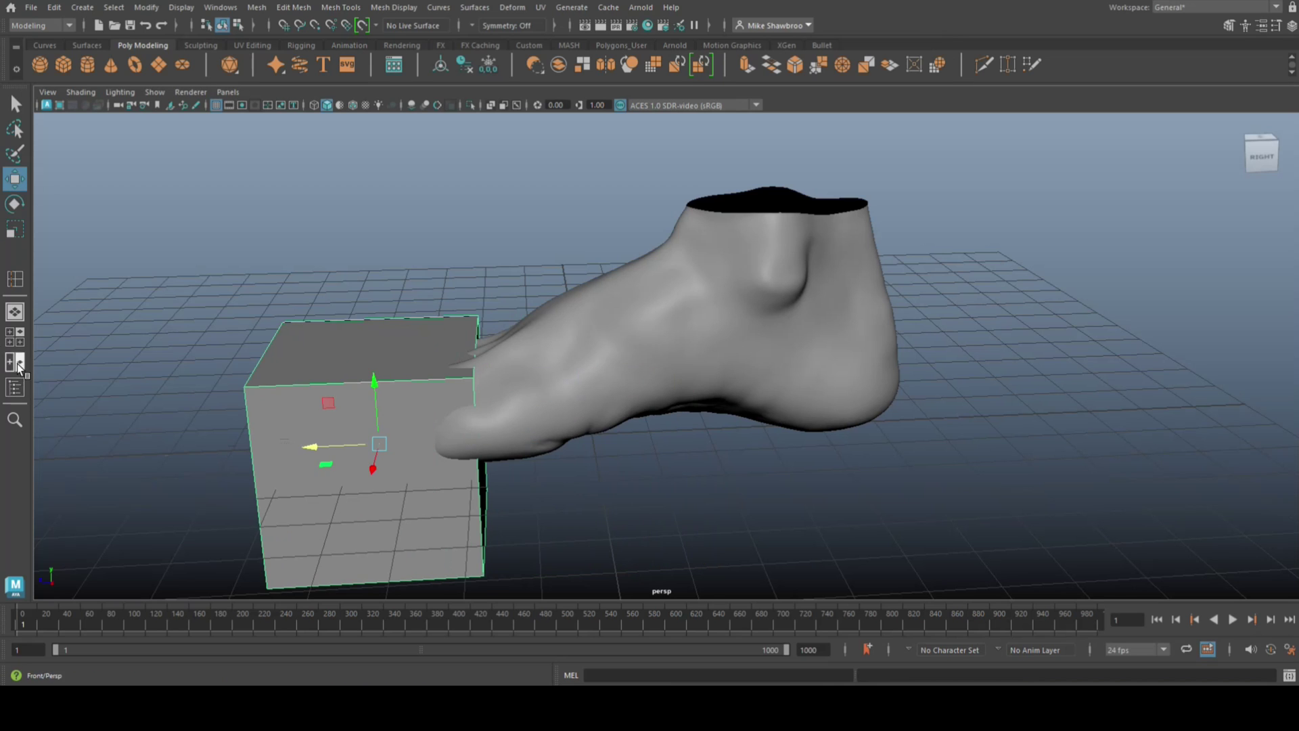
pyautogui.click(15, 336)
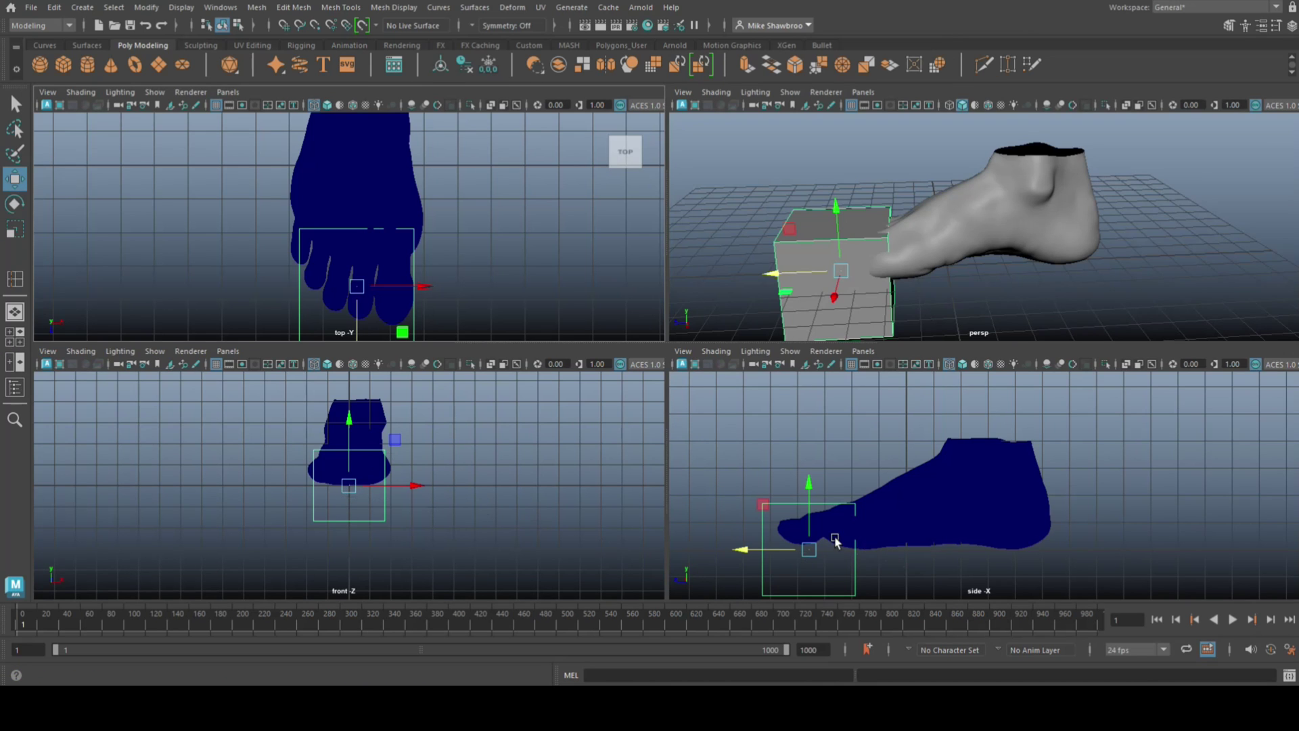
pyautogui.press('space')
pyautogui.moveTo(316, 419); pyautogui.dragTo(334, 324)
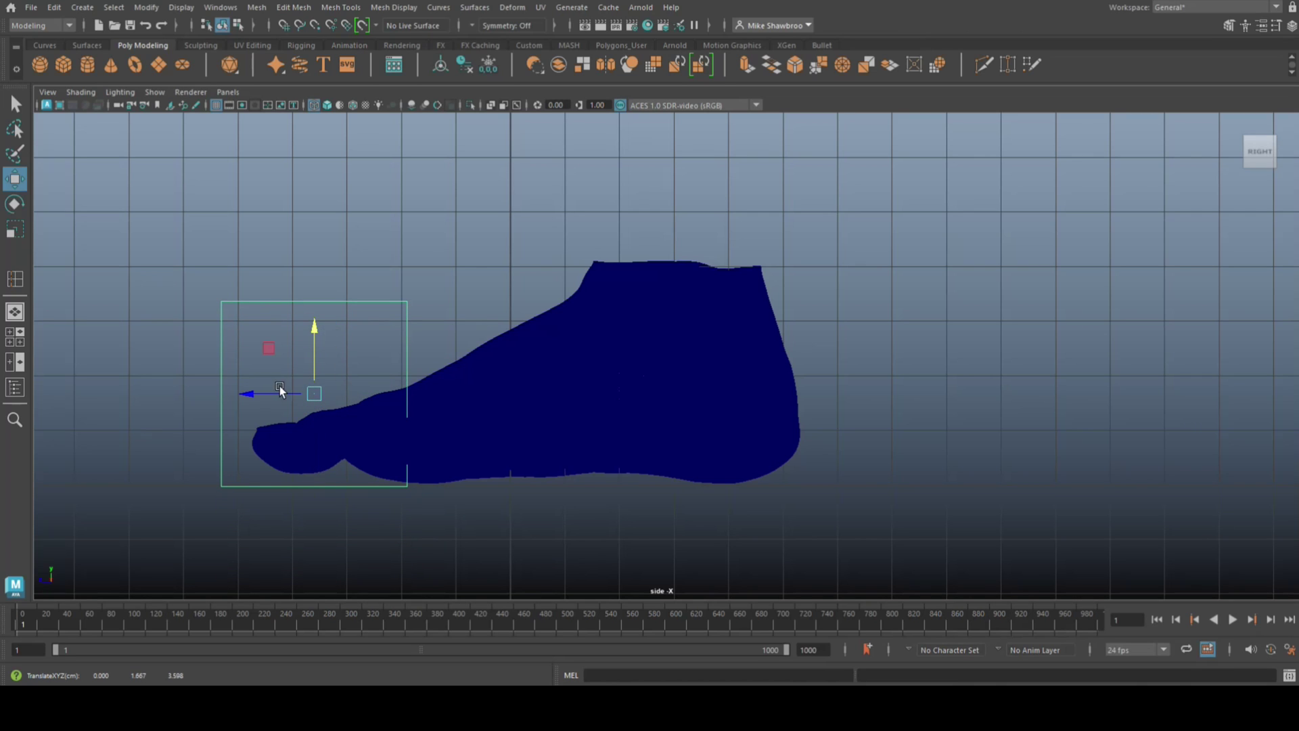
pyautogui.moveTo(256, 394); pyautogui.dragTo(282, 396)
# Step: Lower the cube's top vertices to just above the toes
pyautogui.moveTo(469, 263); pyautogui.dragTo(392, 267, button='right')
pyautogui.moveTo(163, 278); pyautogui.dragTo(497, 356)
pyautogui.moveTo(341, 238); pyautogui.dragTo(331, 349)
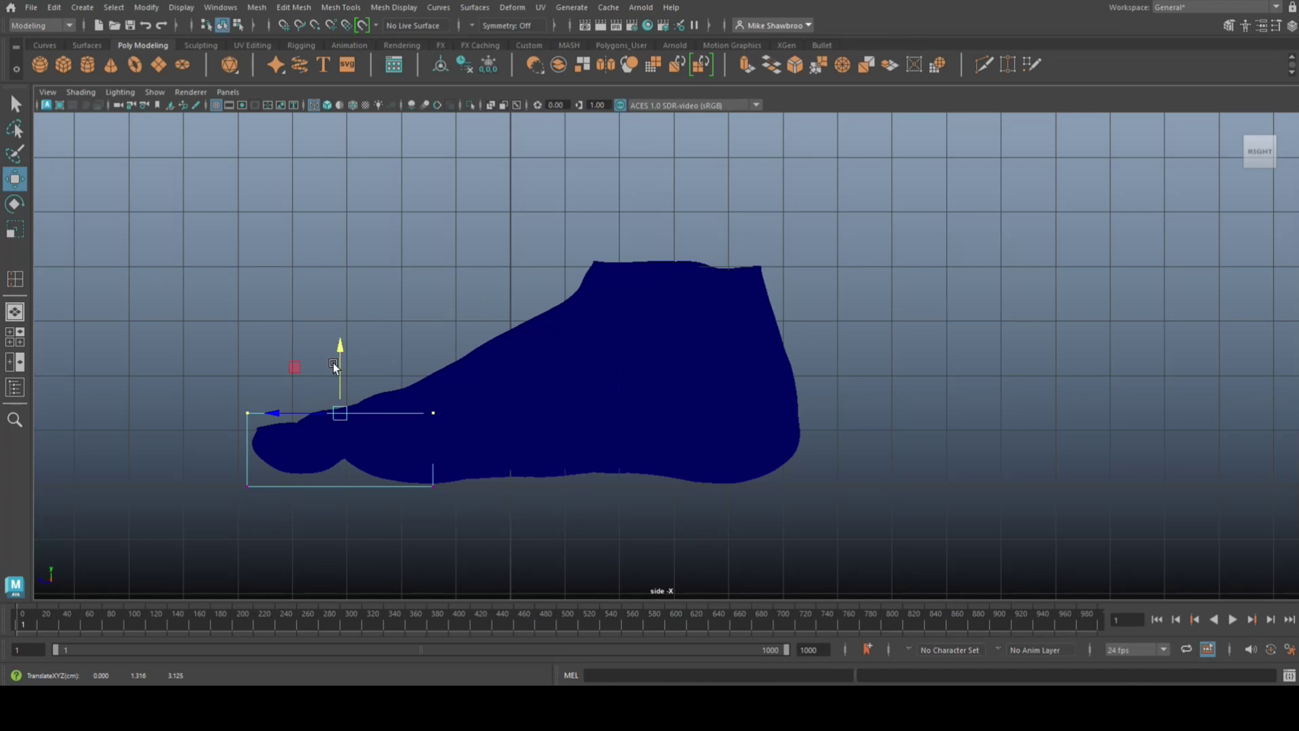
pyautogui.click(433, 412)
pyautogui.moveTo(431, 354); pyautogui.dragTo(409, 266)
pyautogui.click(401, 263)
pyautogui.hotkey('ctrl', 'z')
pyautogui.hotkey('ctrl', 'z')
# Step: Move the cube's rear vertices forward to shorten it, and lower the rear top vertices to just above the toes
pyautogui.moveTo(362, 230); pyautogui.dragTo(510, 583)
pyautogui.moveTo(371, 408); pyautogui.dragTo(232, 426)
pyautogui.moveTo(269, 297); pyautogui.dragTo(326, 354)
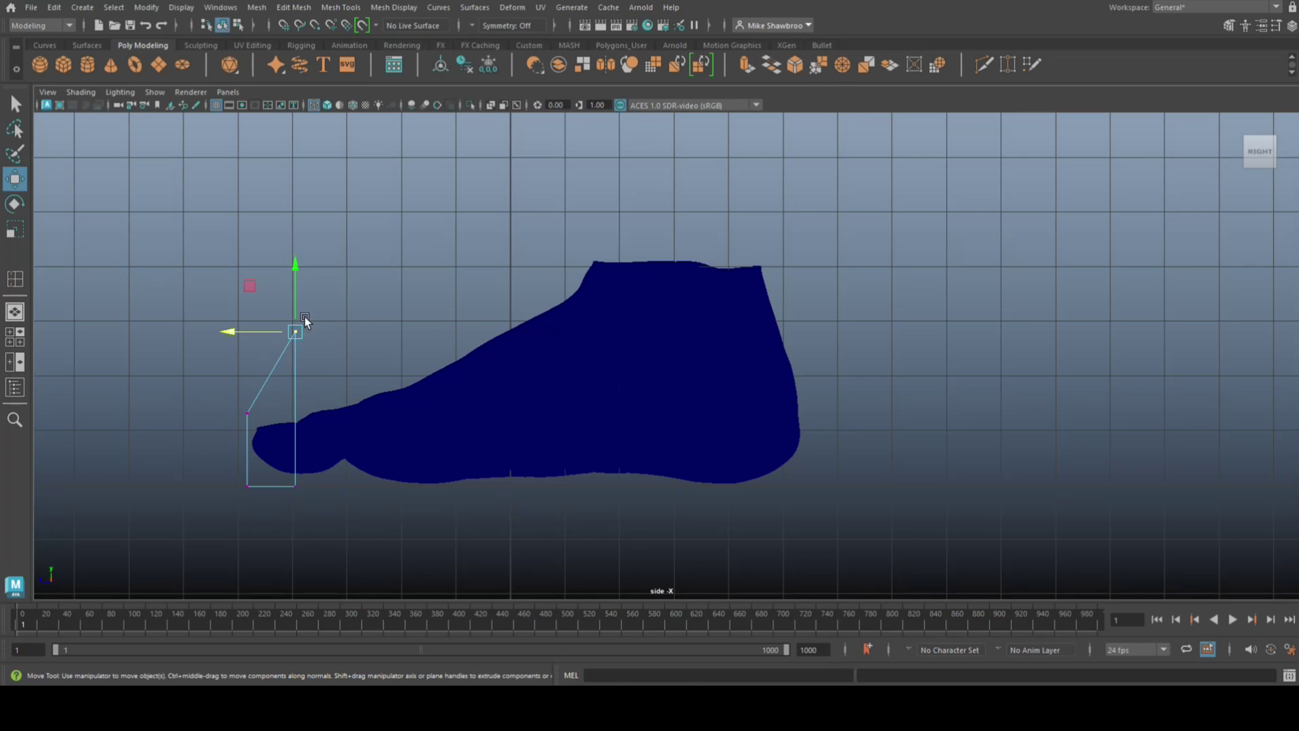
pyautogui.moveTo(293, 258); pyautogui.dragTo(286, 332)
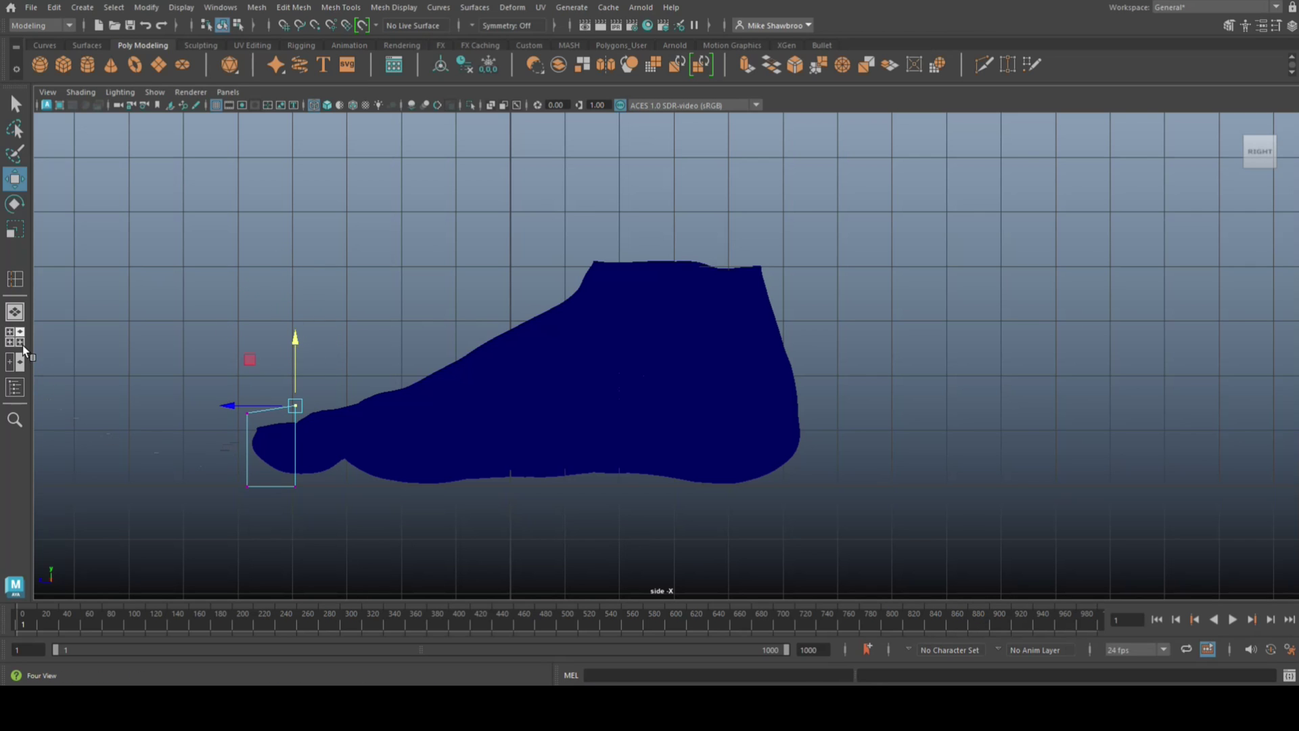
# Step: Delete the cube's rear face that points towards the heel, using the perspective view
pyautogui.click(15, 336)
pyautogui.press('space')
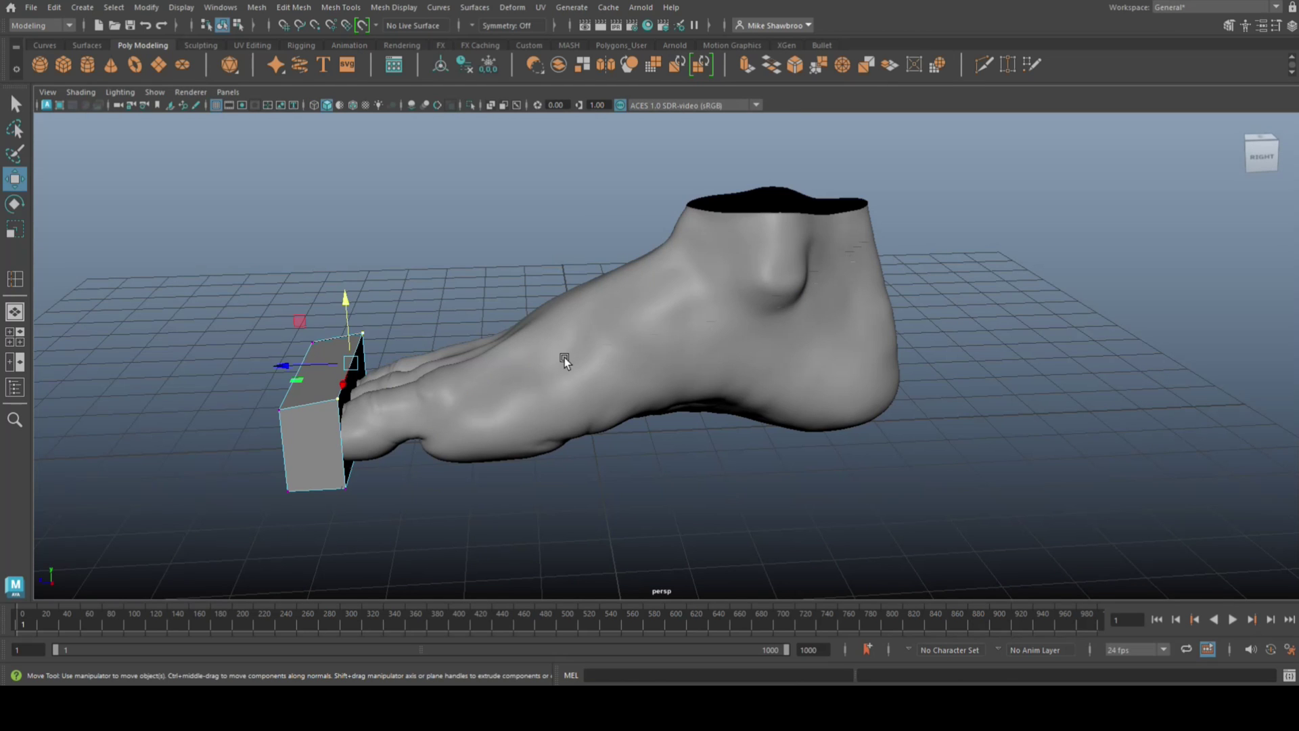
pyautogui.keyDown('alt'); pyautogui.moveTo(629, 427); pyautogui.dragTo(563, 429); pyautogui.keyUp('alt')
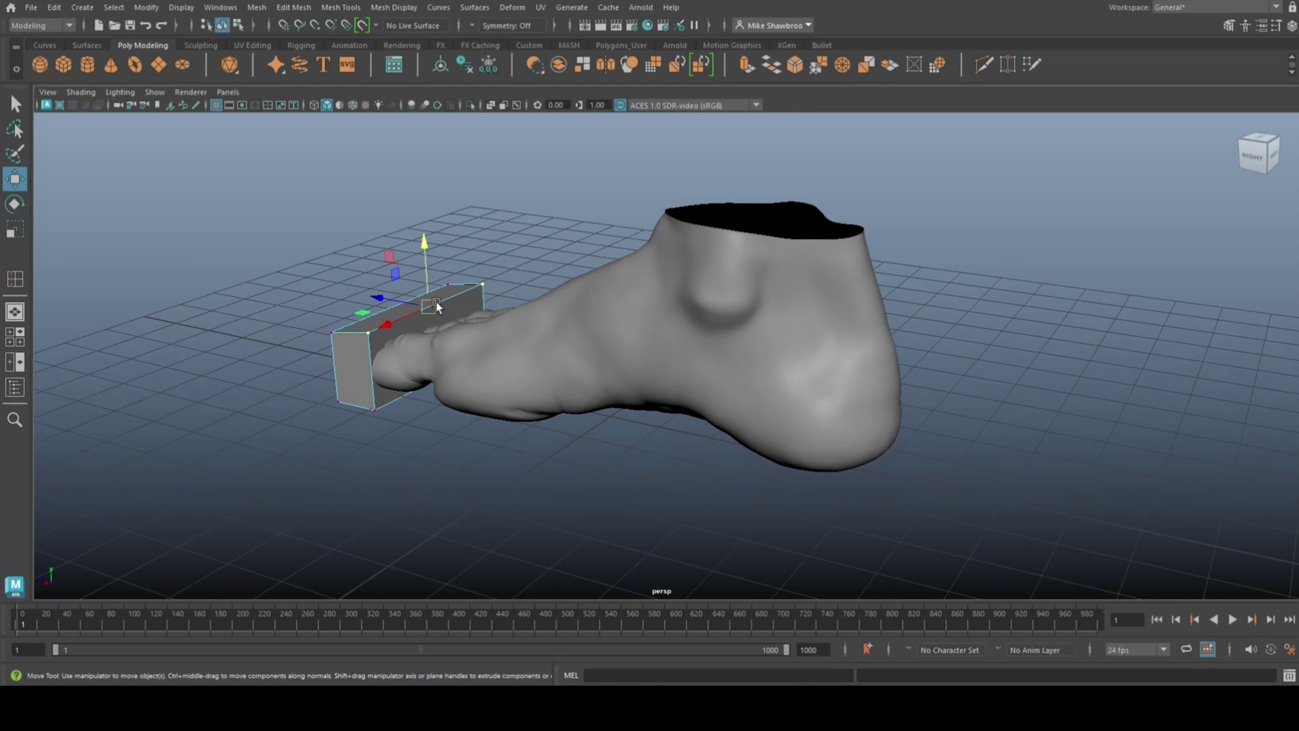
pyautogui.moveTo(465, 310); pyautogui.dragTo(468, 341, button='right')
pyautogui.click(477, 311)
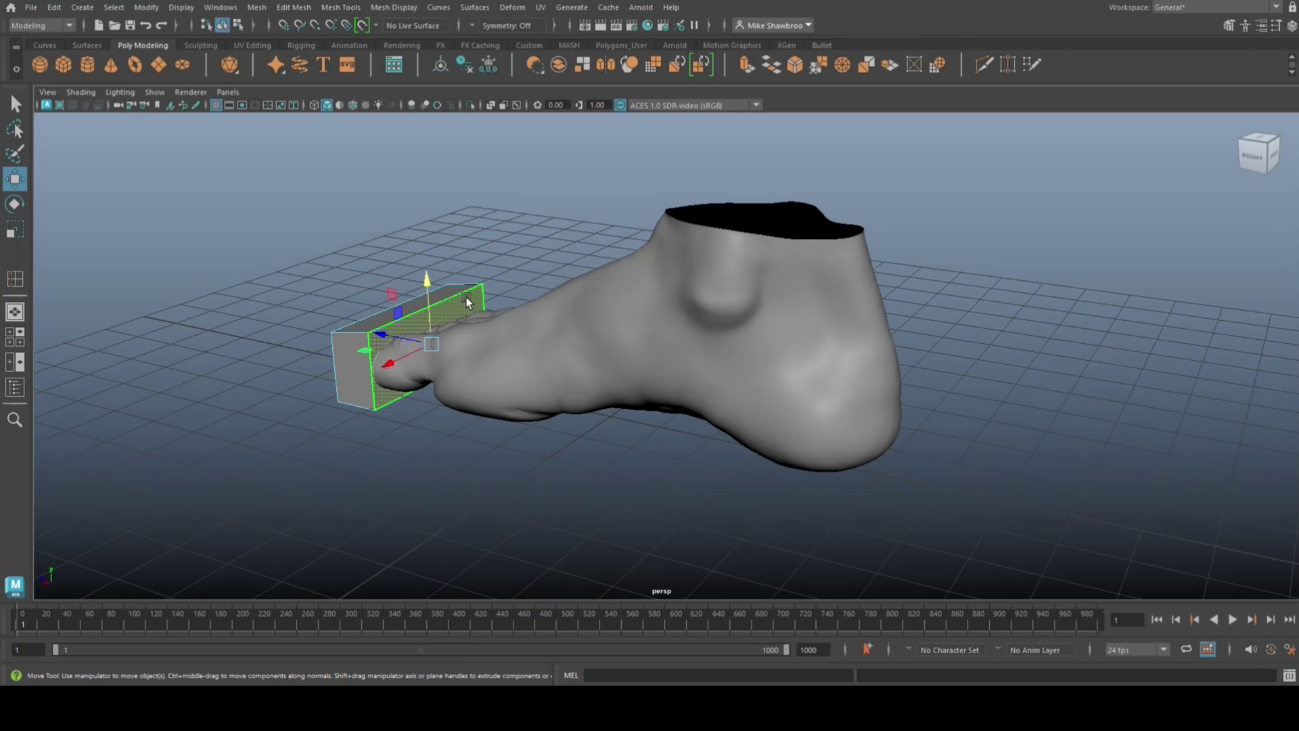
pyautogui.click(478, 342)
# Step: Extrude the open rear border edges of the block backward over the toes
pyautogui.moveTo(429, 318); pyautogui.dragTo(424, 268, button='right')
pyautogui.click(419, 309)
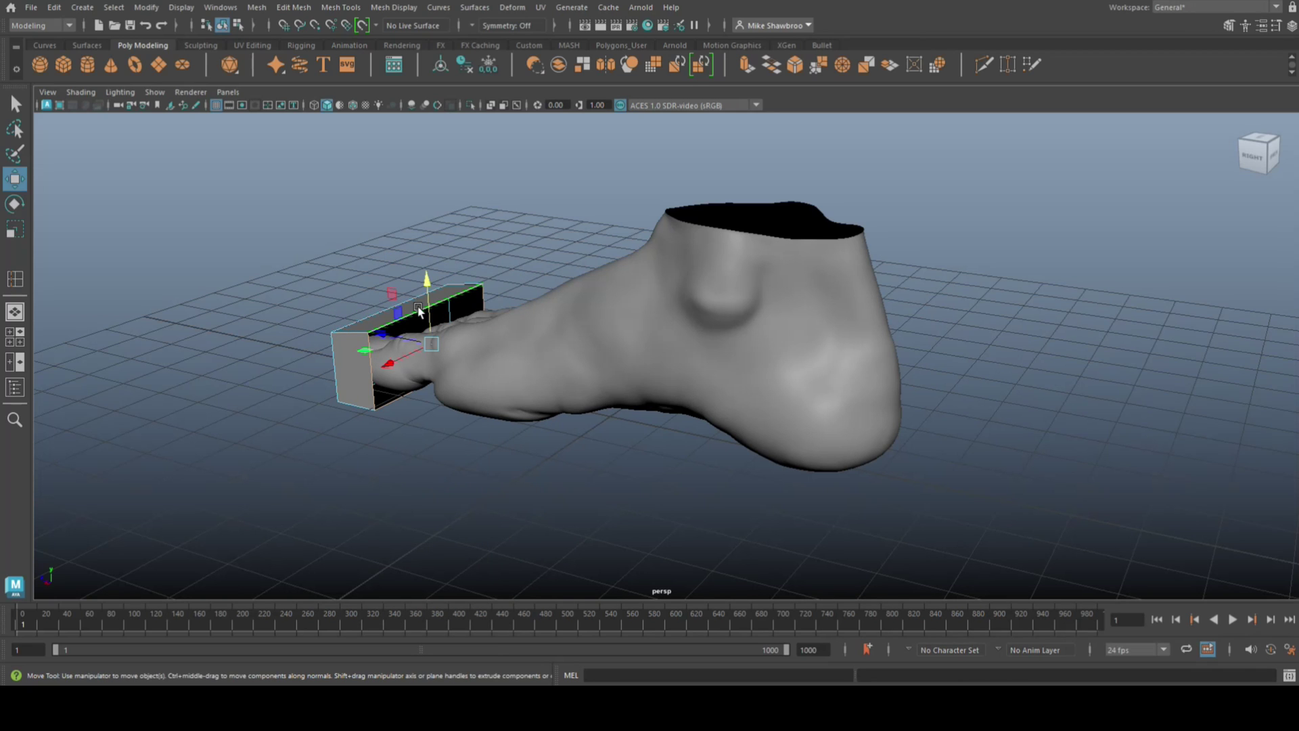
pyautogui.keyDown('alt'); pyautogui.moveTo(441, 444); pyautogui.dragTo(510, 443); pyautogui.keyUp('alt')
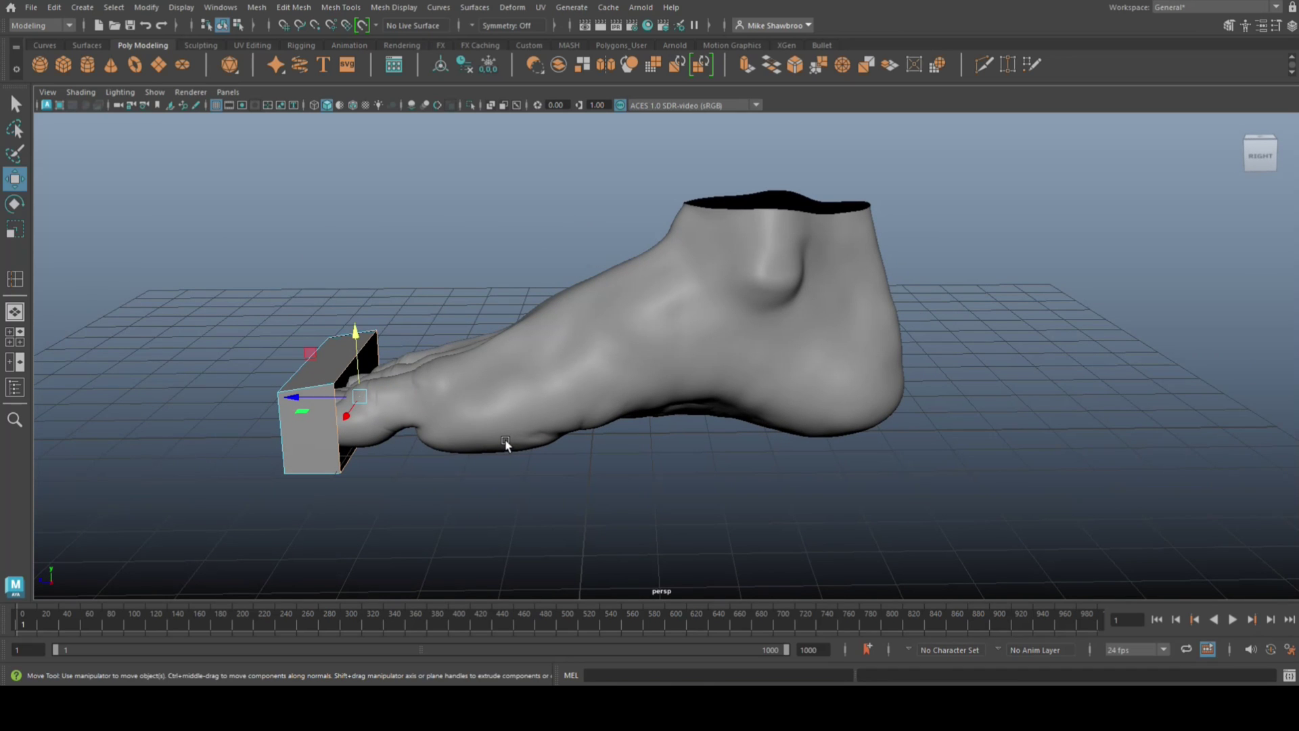
pyautogui.hotkey('ctrl', 'e')
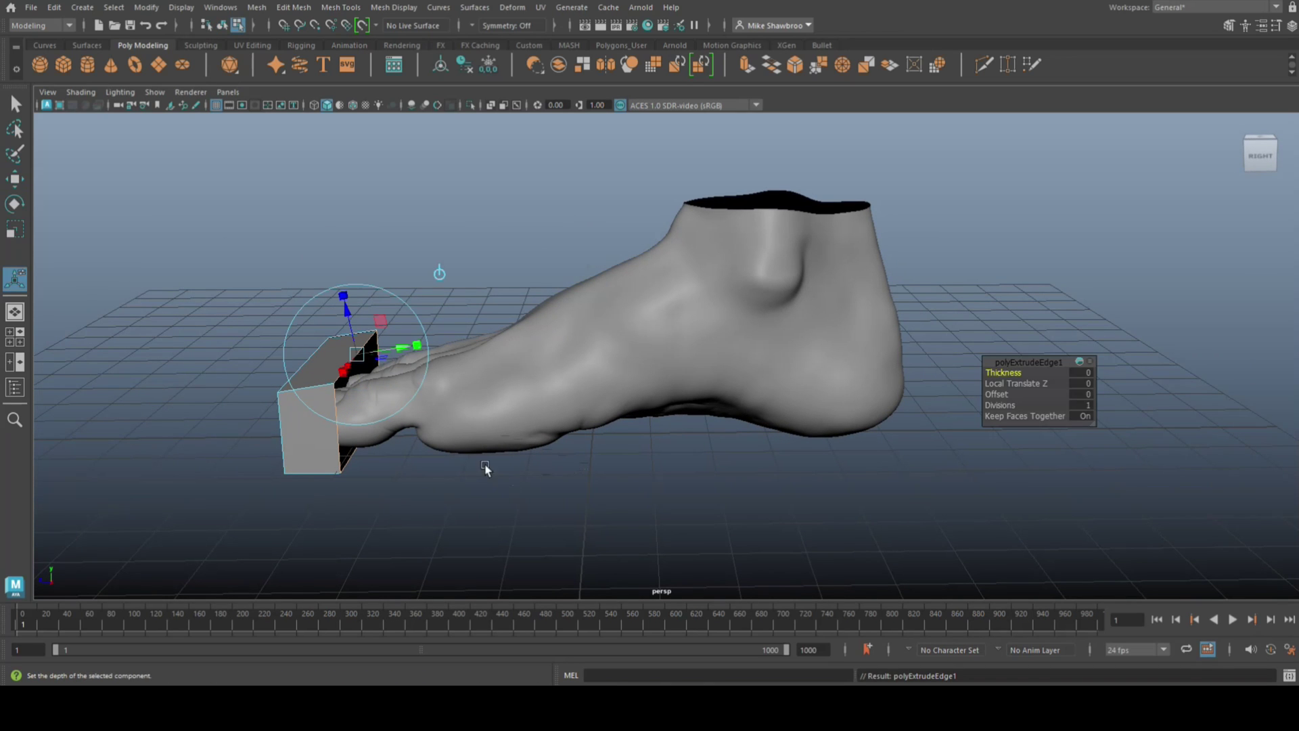
pyautogui.press('w')
pyautogui.moveTo(292, 399); pyautogui.dragTo(353, 399)
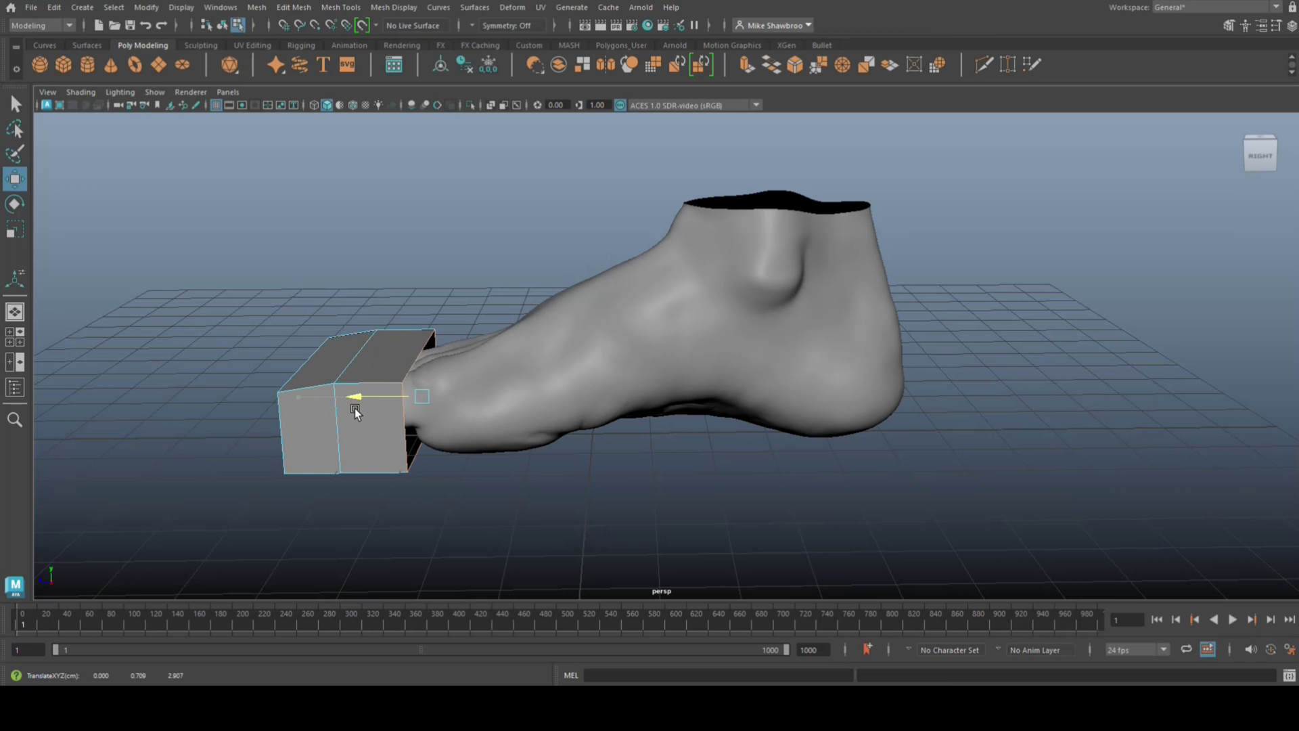
# Step: Extrude the open border edges backward to the ball of the foot in the side view
pyautogui.click(9, 341)
pyautogui.press('space')
pyautogui.scroll(2, 417, 408)
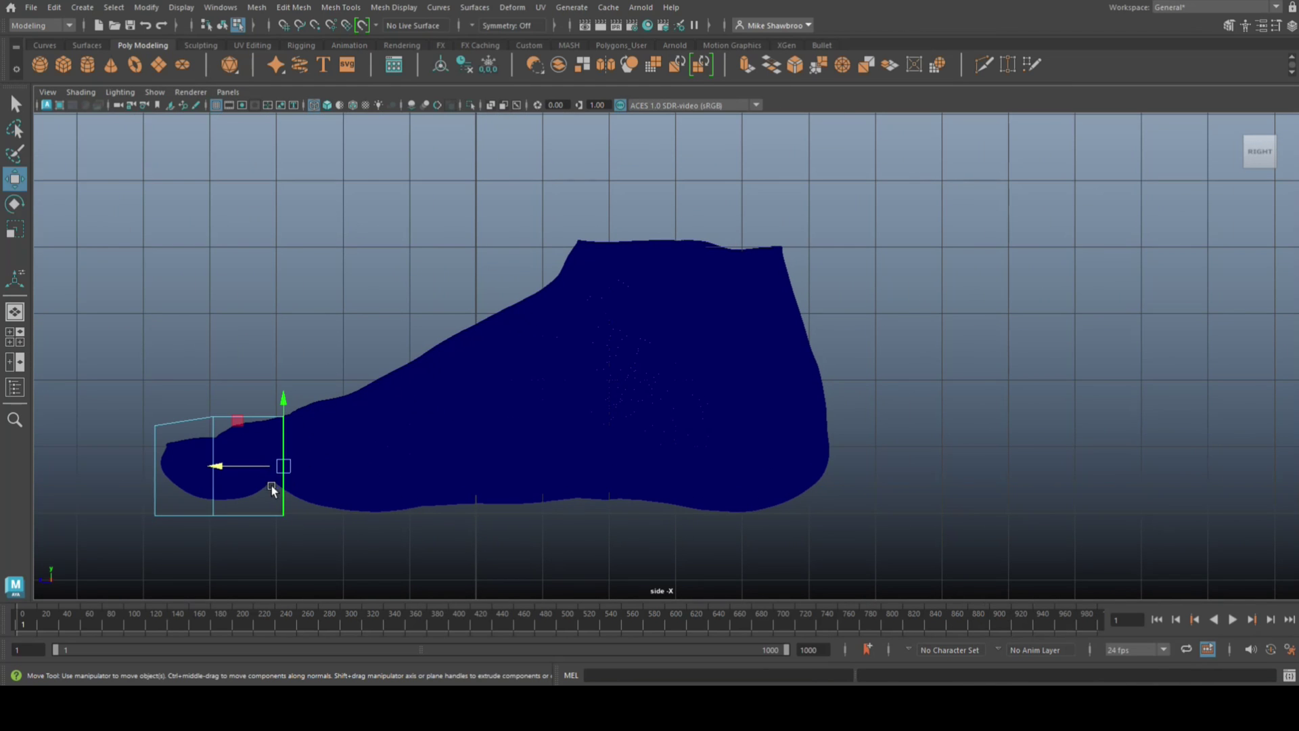
pyautogui.click(216, 466)
pyautogui.hotkey('ctrl', 'e')
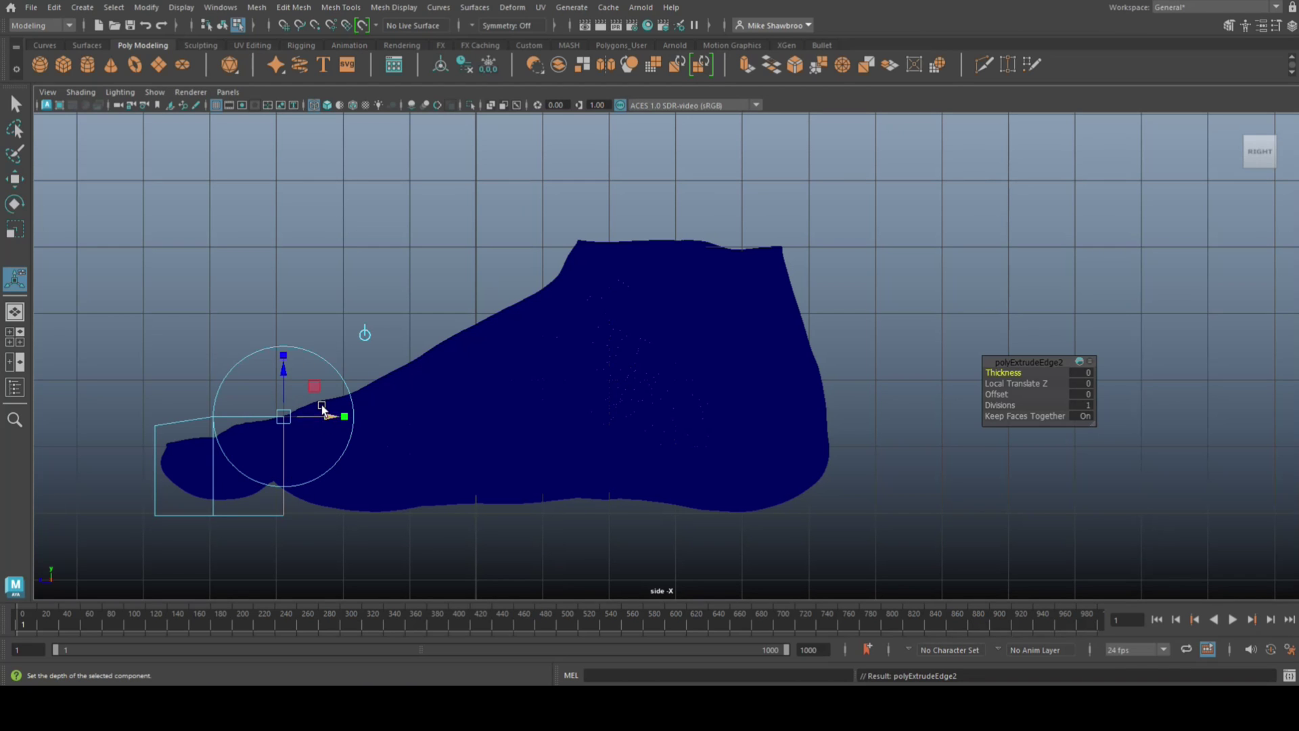
pyautogui.moveTo(331, 418); pyautogui.dragTo(414, 439)
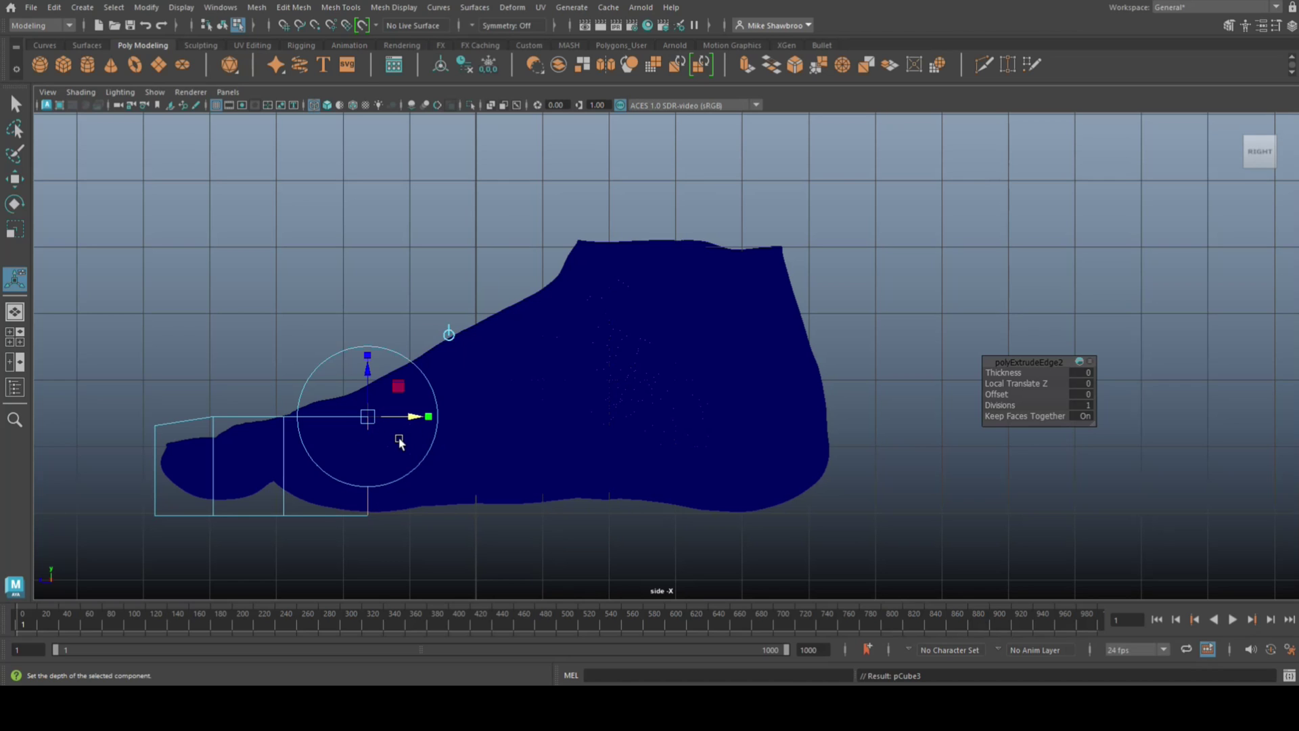
pyautogui.moveTo(418, 416); pyautogui.dragTo(475, 425)
pyautogui.hotkey('ctrl', 'z')
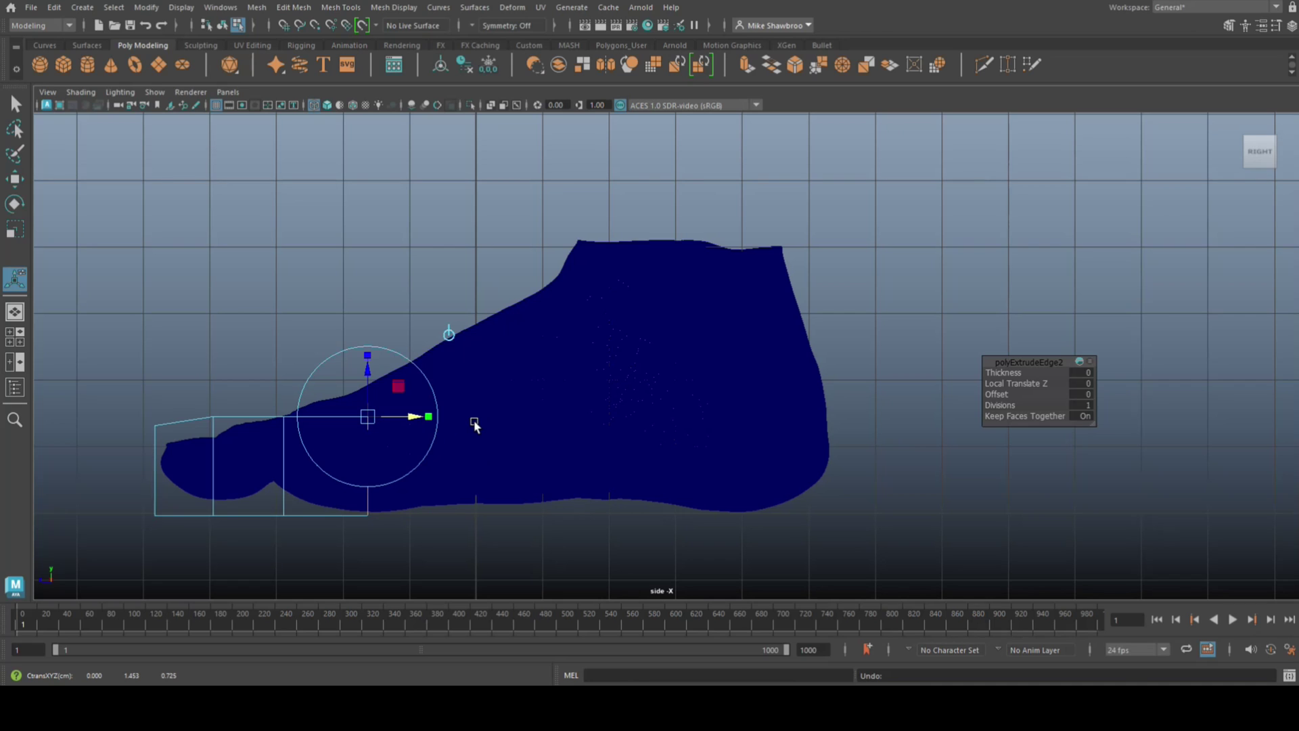
# Step: Extrude the open border edges backward in five more sections until the block passes the heel
pyautogui.hotkey('ctrl', 'e')
pyautogui.moveTo(415, 418); pyautogui.dragTo(886, 438)
pyautogui.hotkey('ctrl', 'e')
pyautogui.hotkey('ctrl', 'e')
pyautogui.hotkey('ctrl', 'e')
pyautogui.hotkey('ctrl', 'e')
# Step: Adjust the top vertices of the first three columns to follow the upper outline of the toes
pyautogui.moveTo(282, 335); pyautogui.dragTo(210, 302, button='right')
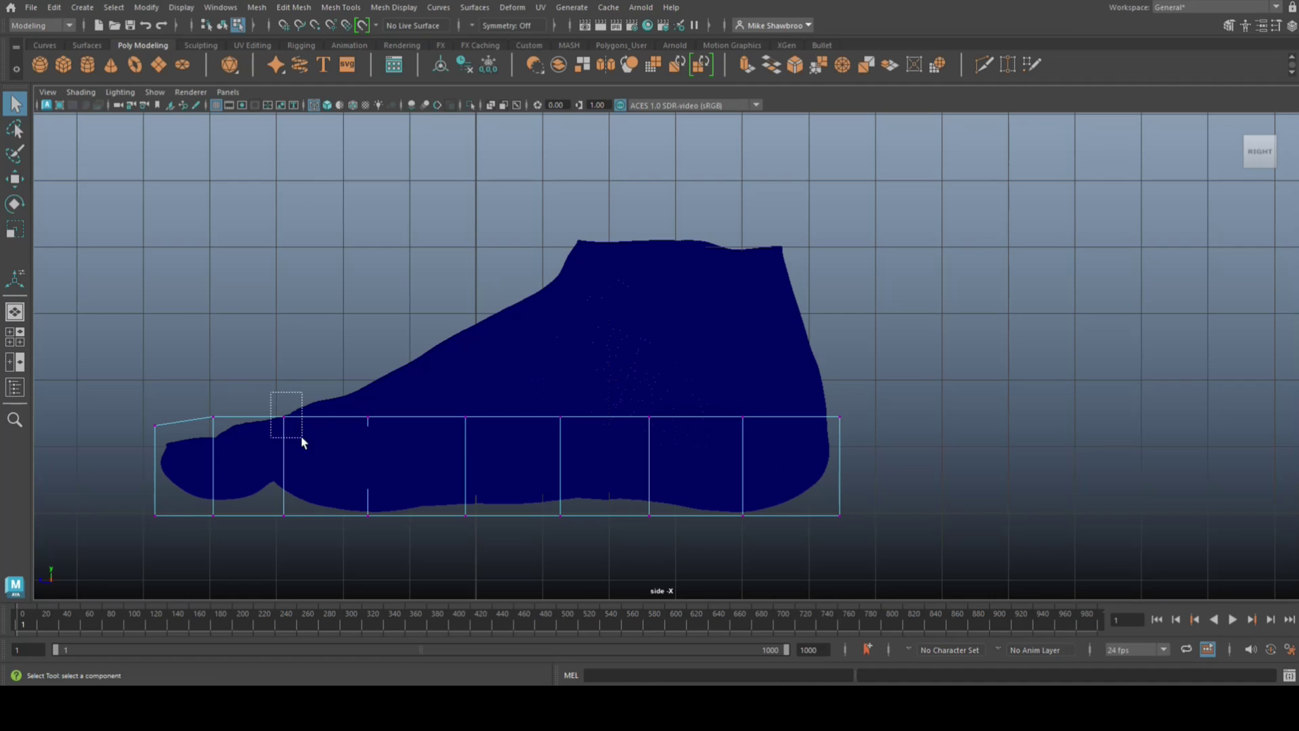
pyautogui.press('w')
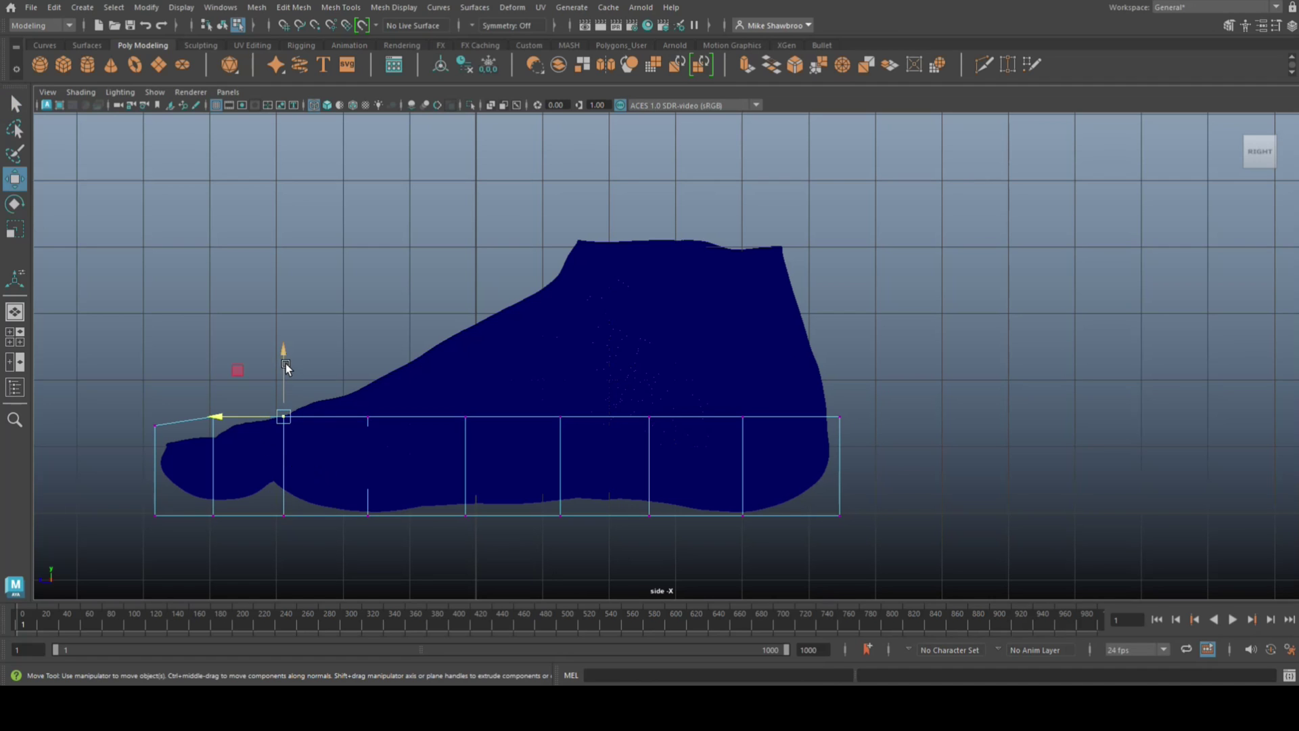
pyautogui.moveTo(286, 361); pyautogui.dragTo(284, 347)
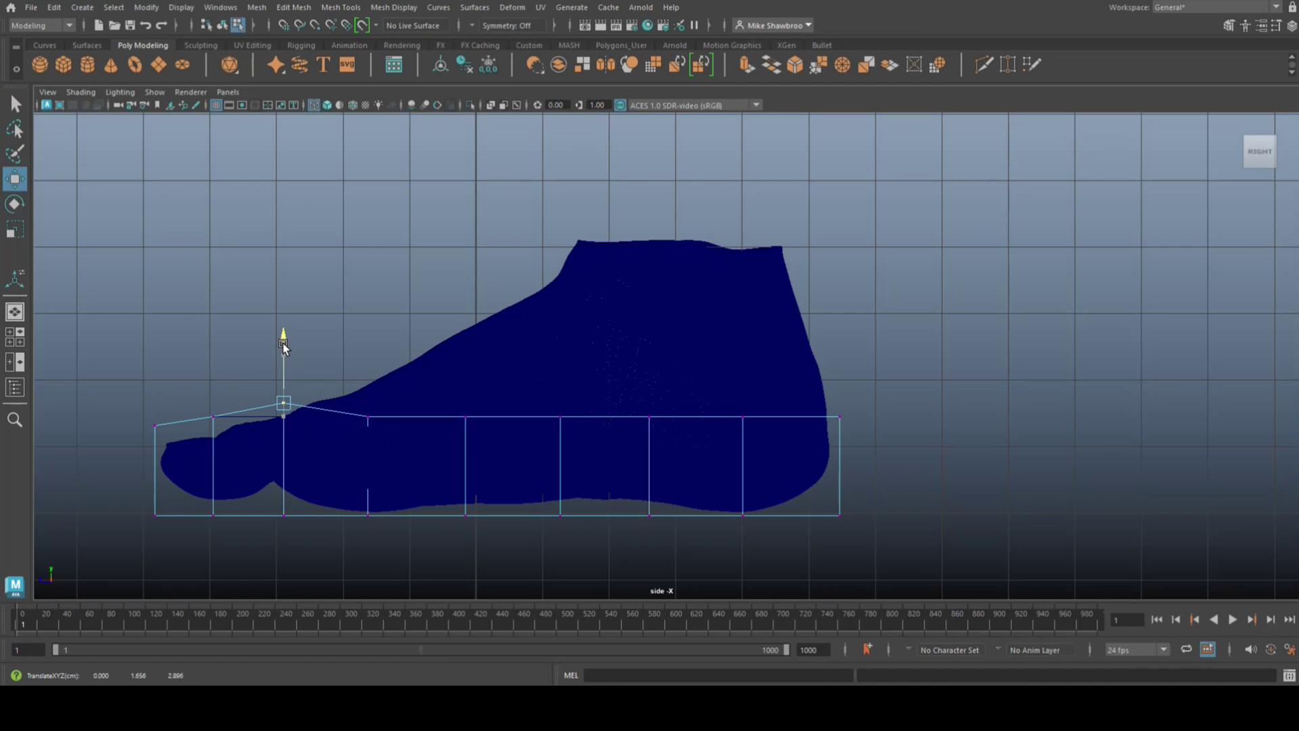
pyautogui.moveTo(139, 401); pyautogui.dragTo(174, 443)
pyautogui.moveTo(154, 365); pyautogui.dragTo(224, 430)
pyautogui.moveTo(214, 353); pyautogui.dragTo(396, 451)
# Step: Raise the top vertices along the instep up to the front of the ankle to match the foot's slope
pyautogui.click(364, 363)
pyautogui.moveTo(365, 363); pyautogui.dragTo(366, 326)
pyautogui.moveTo(441, 389); pyautogui.dragTo(502, 471)
pyautogui.moveTo(464, 348); pyautogui.dragTo(456, 253)
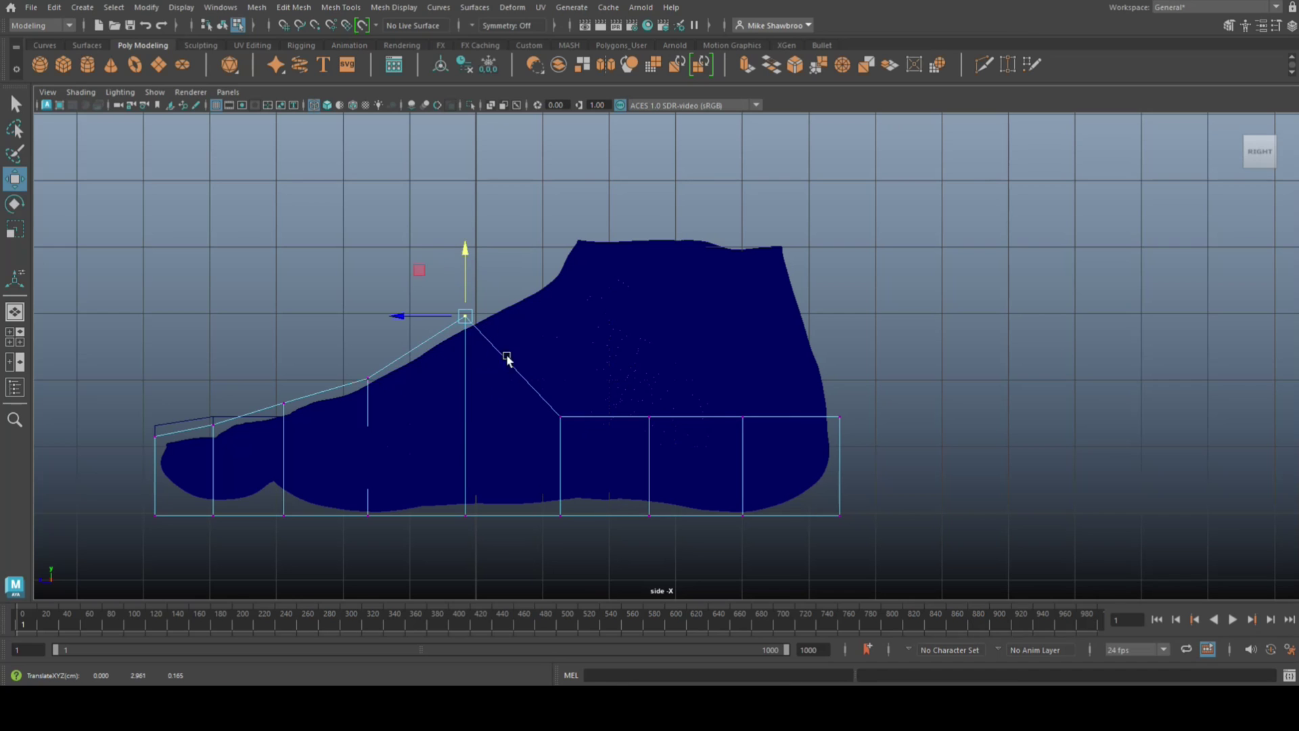
pyautogui.moveTo(546, 397); pyautogui.dragTo(592, 476)
pyautogui.moveTo(562, 369); pyautogui.dragTo(566, 200)
# Step: Raise the top vertices of the last three columns to ankle height up to the heel end
pyautogui.moveTo(640, 397); pyautogui.dragTo(702, 458)
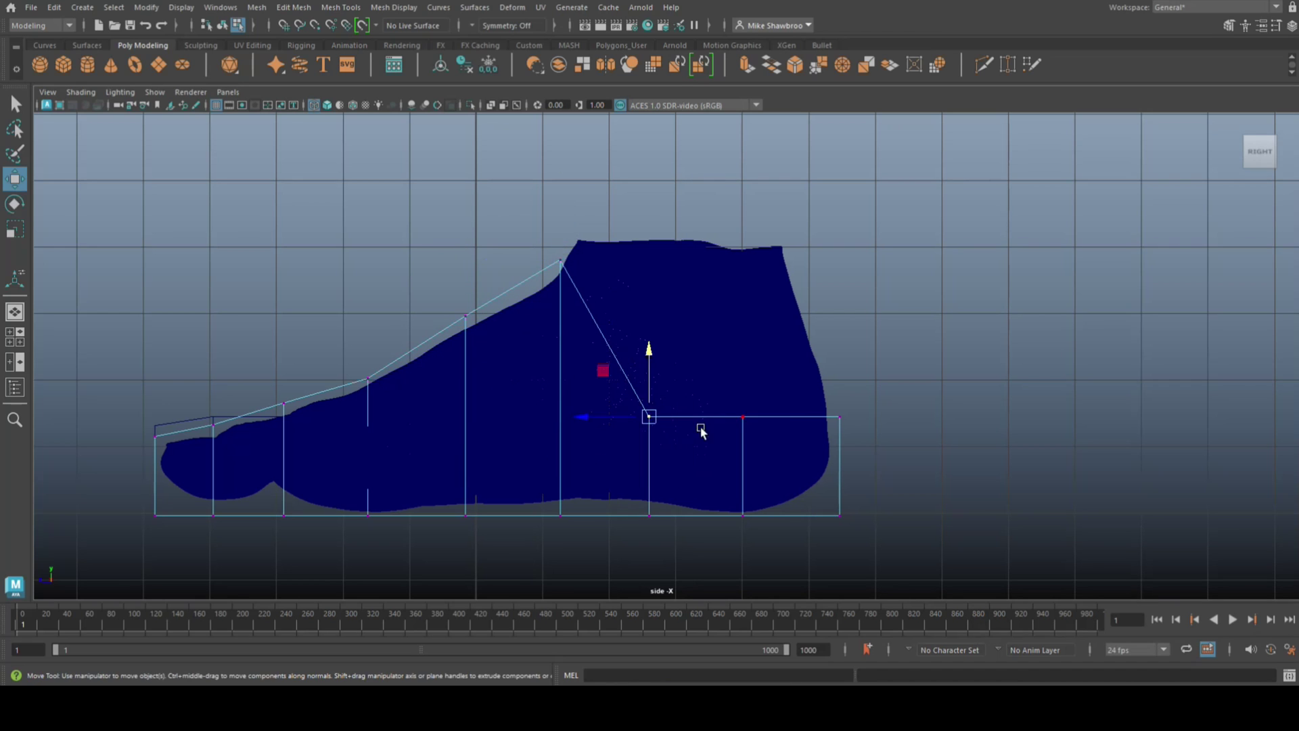
pyautogui.moveTo(648, 349); pyautogui.dragTo(646, 217)
pyautogui.moveTo(733, 394); pyautogui.dragTo(790, 467)
pyautogui.moveTo(744, 365); pyautogui.dragTo(707, 207)
pyautogui.moveTo(818, 394); pyautogui.dragTo(882, 477)
pyautogui.moveTo(836, 361); pyautogui.dragTo(801, 186)
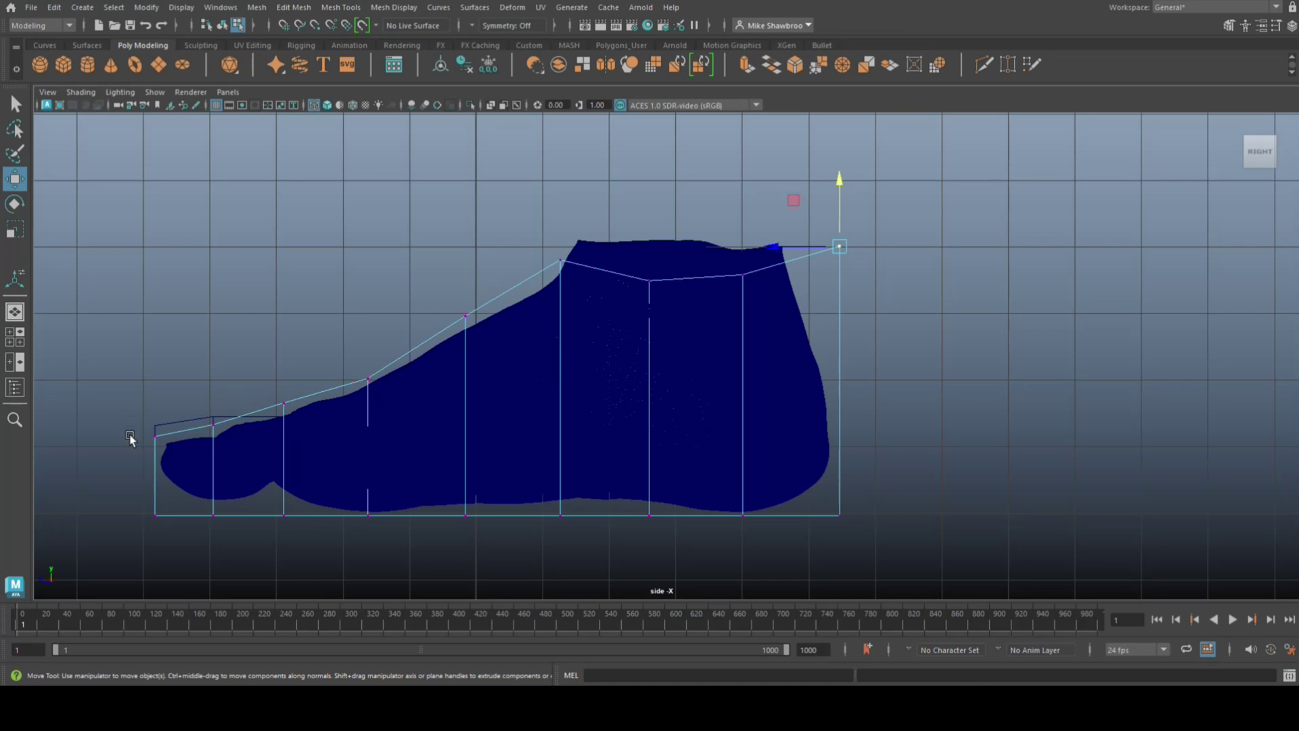
# Step: Delete the stray two-section duplicate block overlapping the toes
pyautogui.click(179, 443)
pyautogui.click(182, 424)
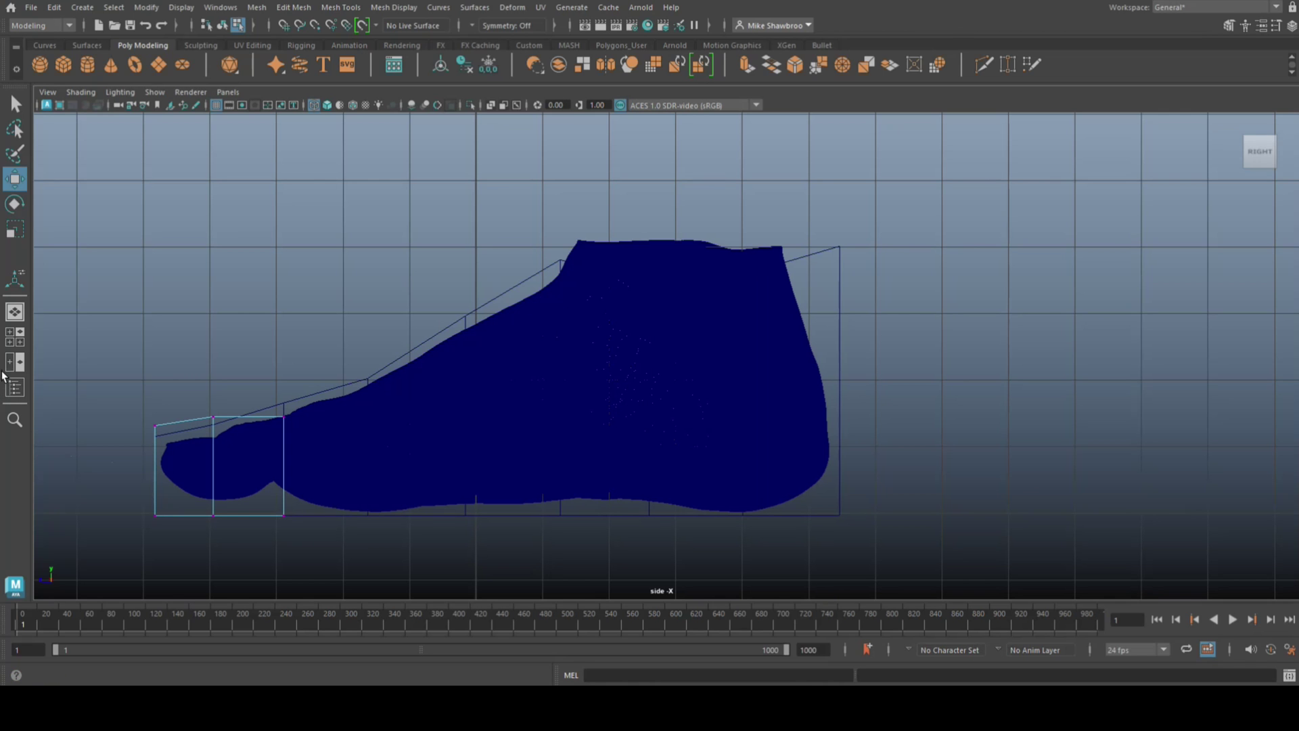
pyautogui.press('space')
pyautogui.press('space')
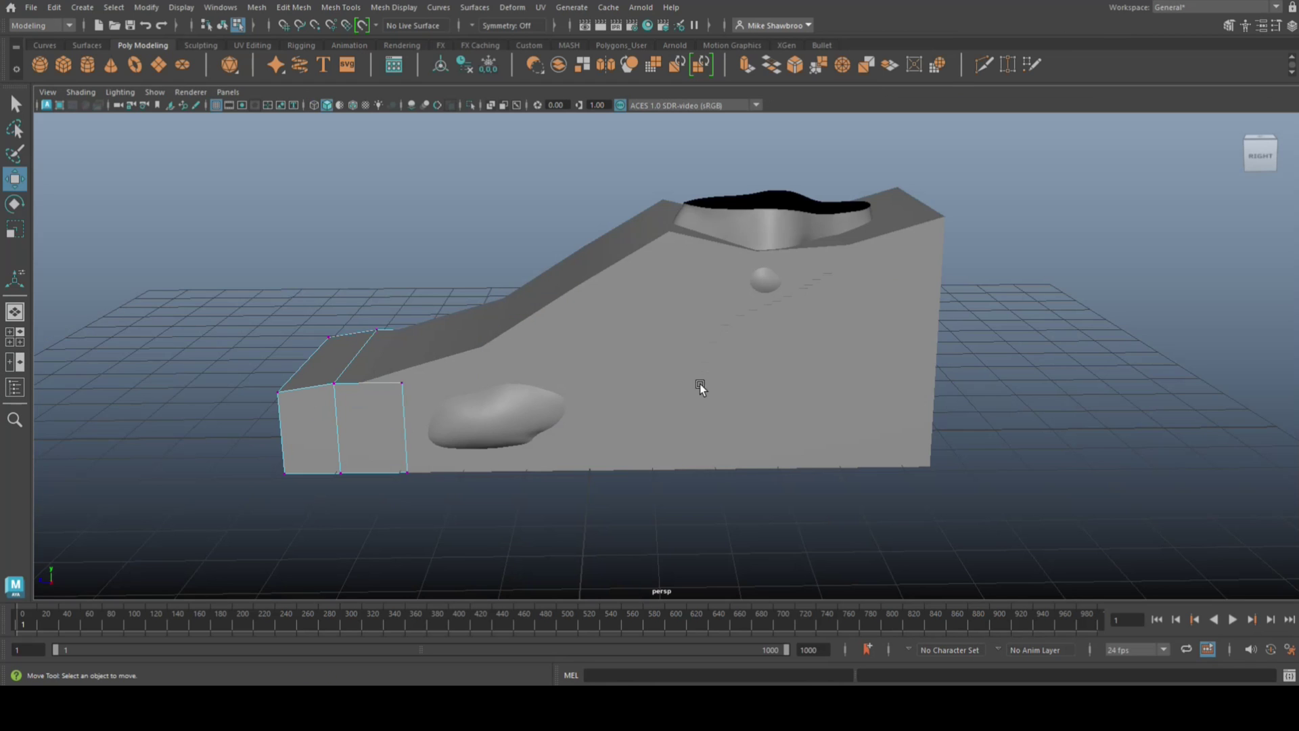
pyautogui.moveTo(630, 453)
pyautogui.keyDown('alt'); pyautogui.mouseDown()
pyautogui.moveTo(789, 433)
pyautogui.moveTo(868, 436)
pyautogui.moveTo(893, 454)
pyautogui.moveTo(635, 449)
pyautogui.mouseUp(); pyautogui.keyUp('alt')
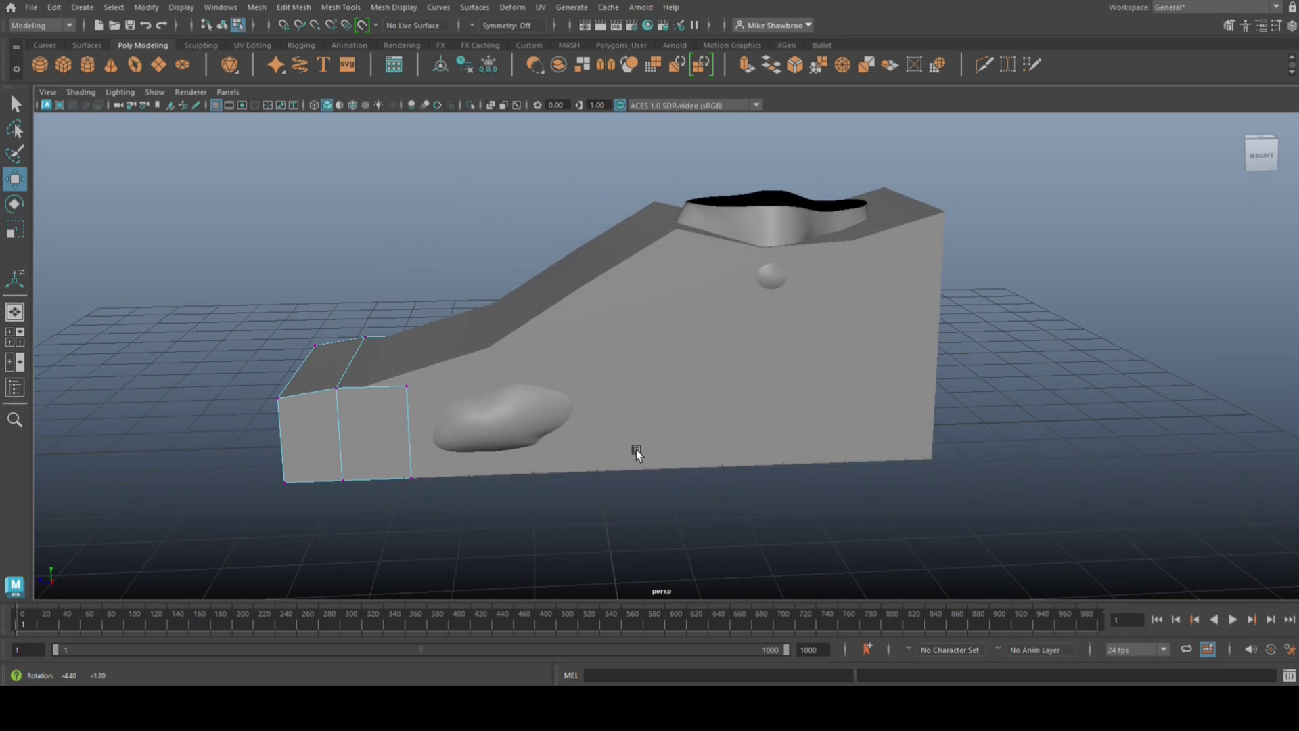
pyautogui.moveTo(285, 321); pyautogui.dragTo(335, 287, button='right')
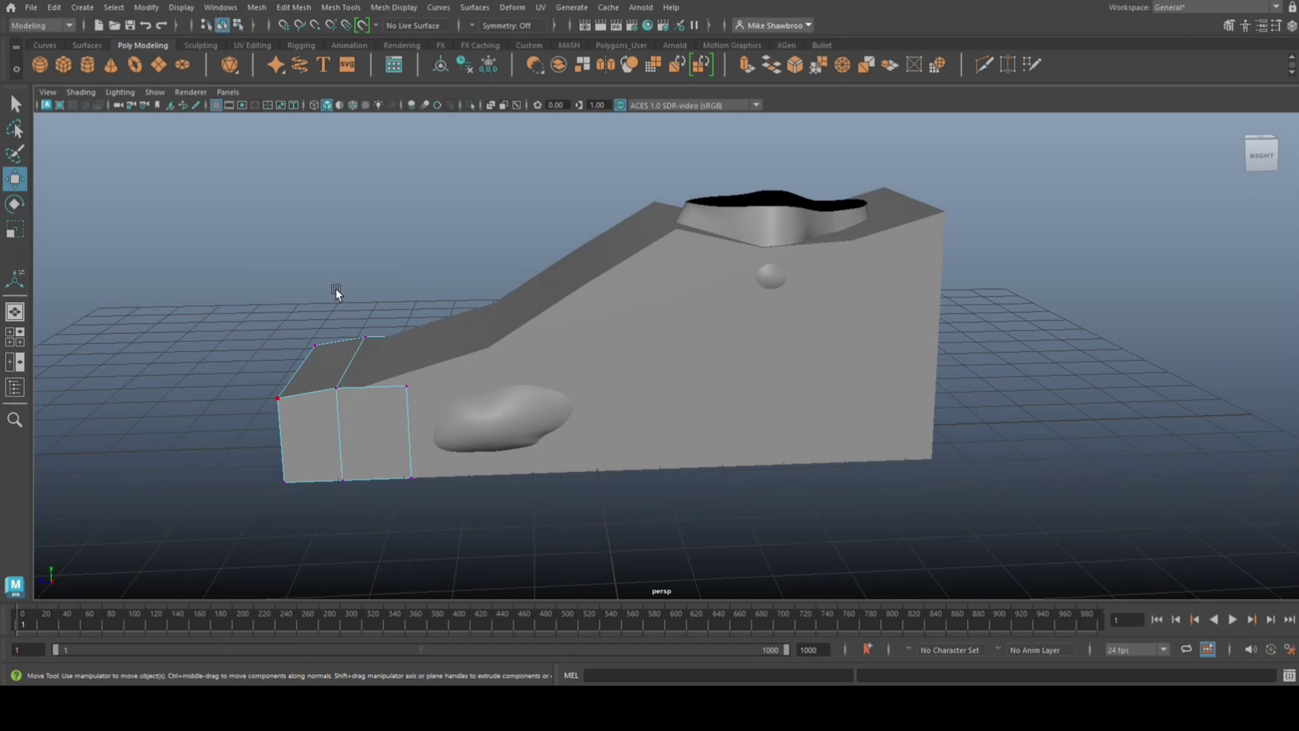
pyautogui.moveTo(326, 349); pyautogui.dragTo(160, 368)
pyautogui.press('Delete')
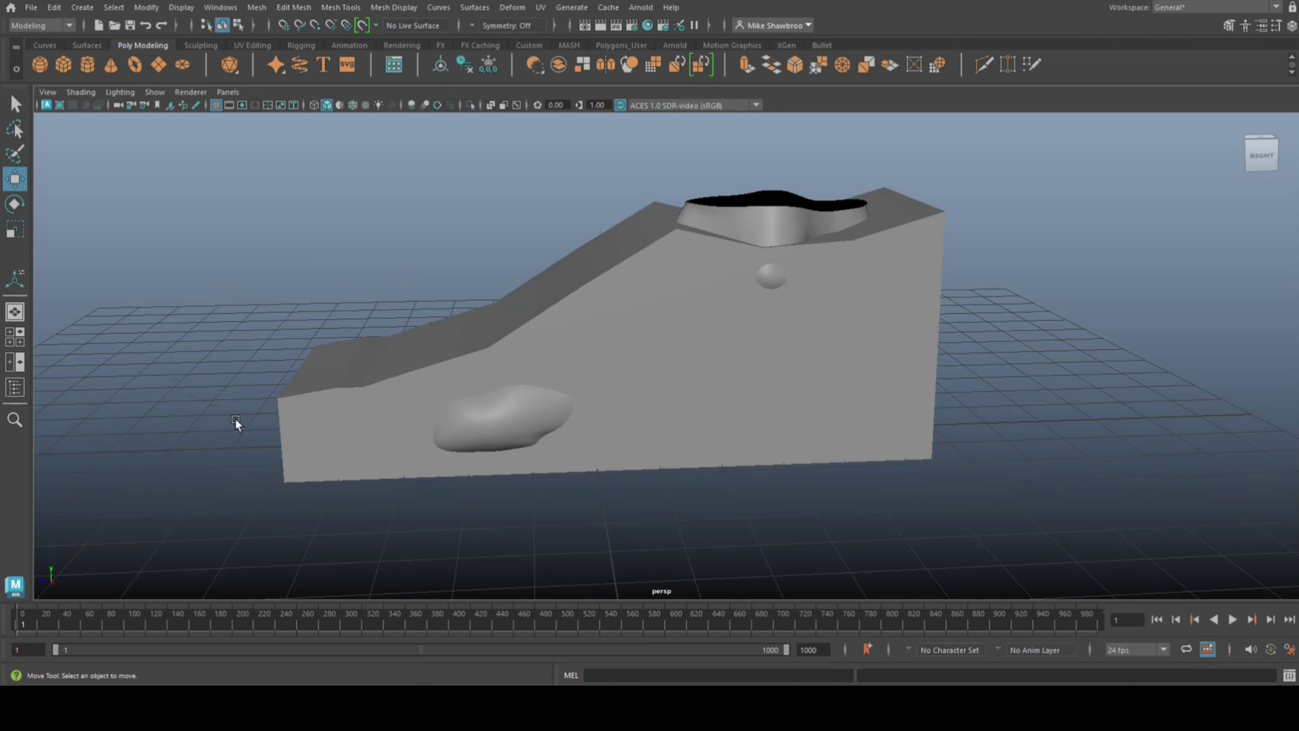
# Step: Delete the remaining three-section duplicate block at the toes and select the full-length mesh
pyautogui.moveTo(286, 445)
pyautogui.keyDown('alt'); pyautogui.mouseDown()
pyautogui.moveTo(324, 435)
pyautogui.moveTo(270, 433)
pyautogui.mouseUp(); pyautogui.keyUp('alt')
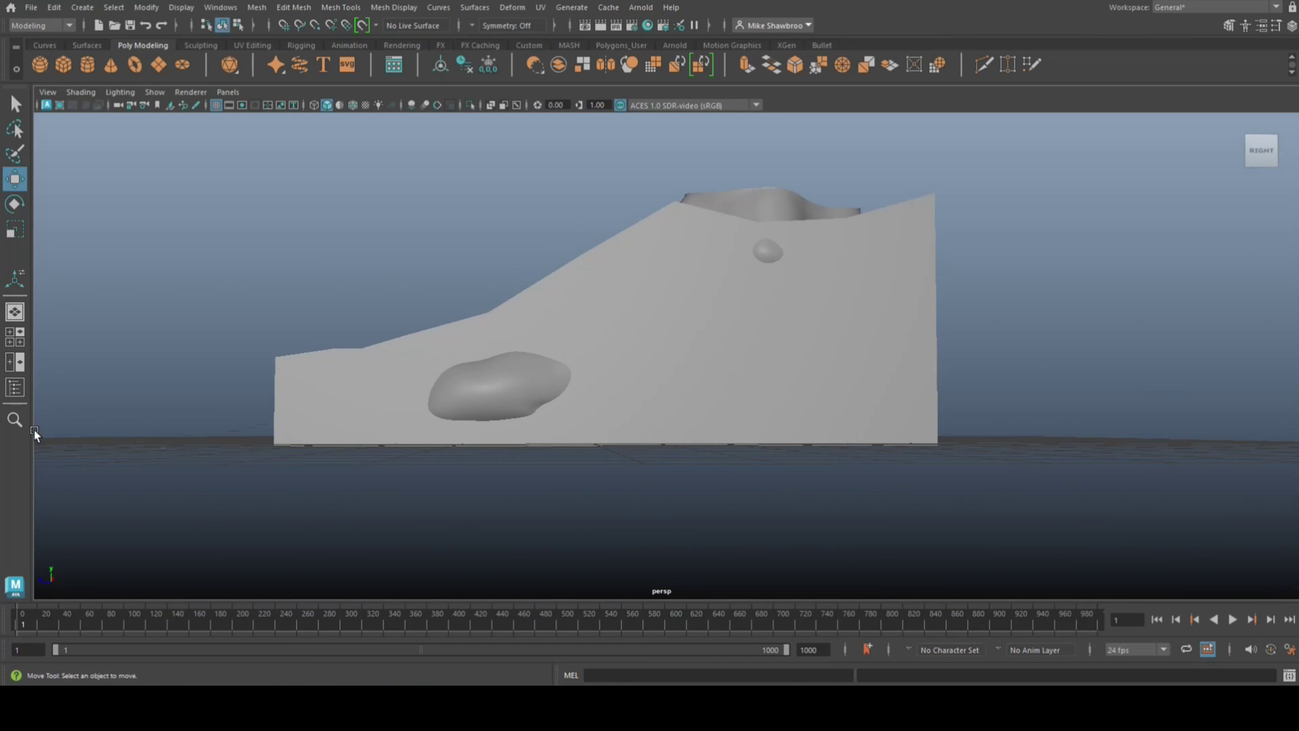
pyautogui.click(19, 338)
pyautogui.press('space')
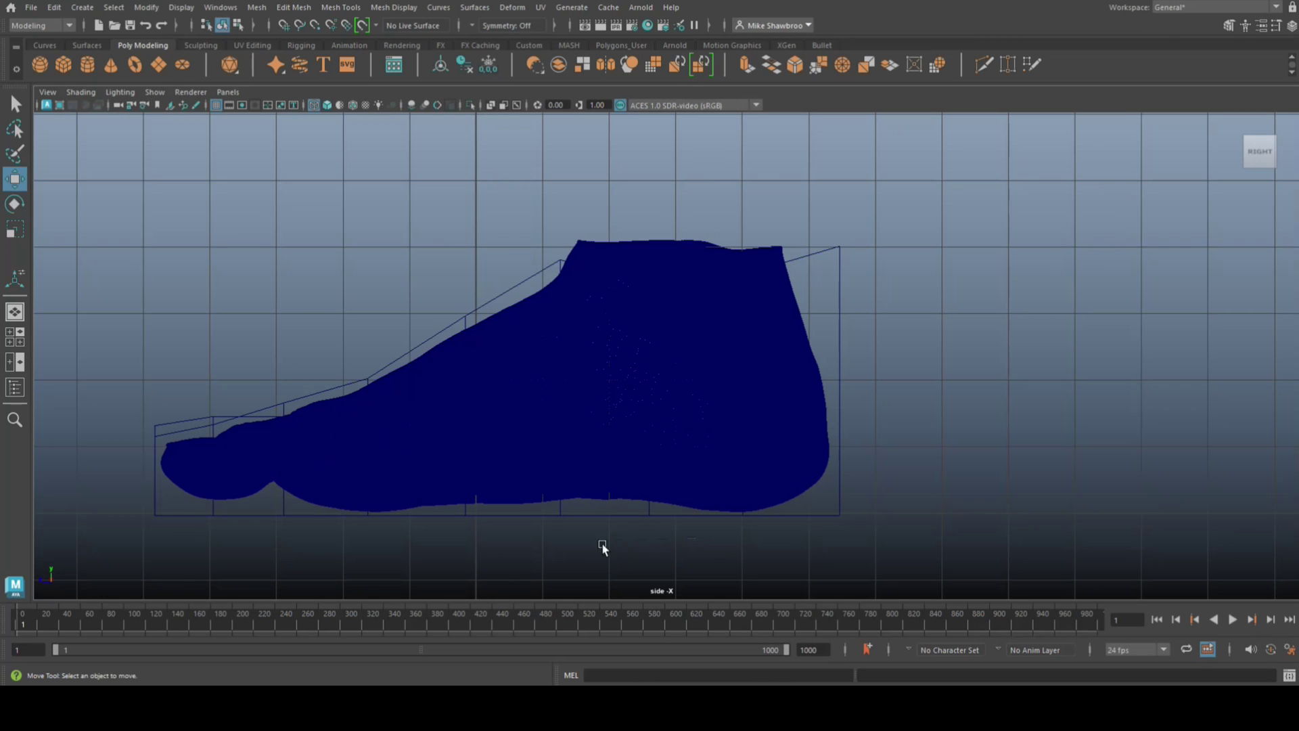
pyautogui.click(181, 421)
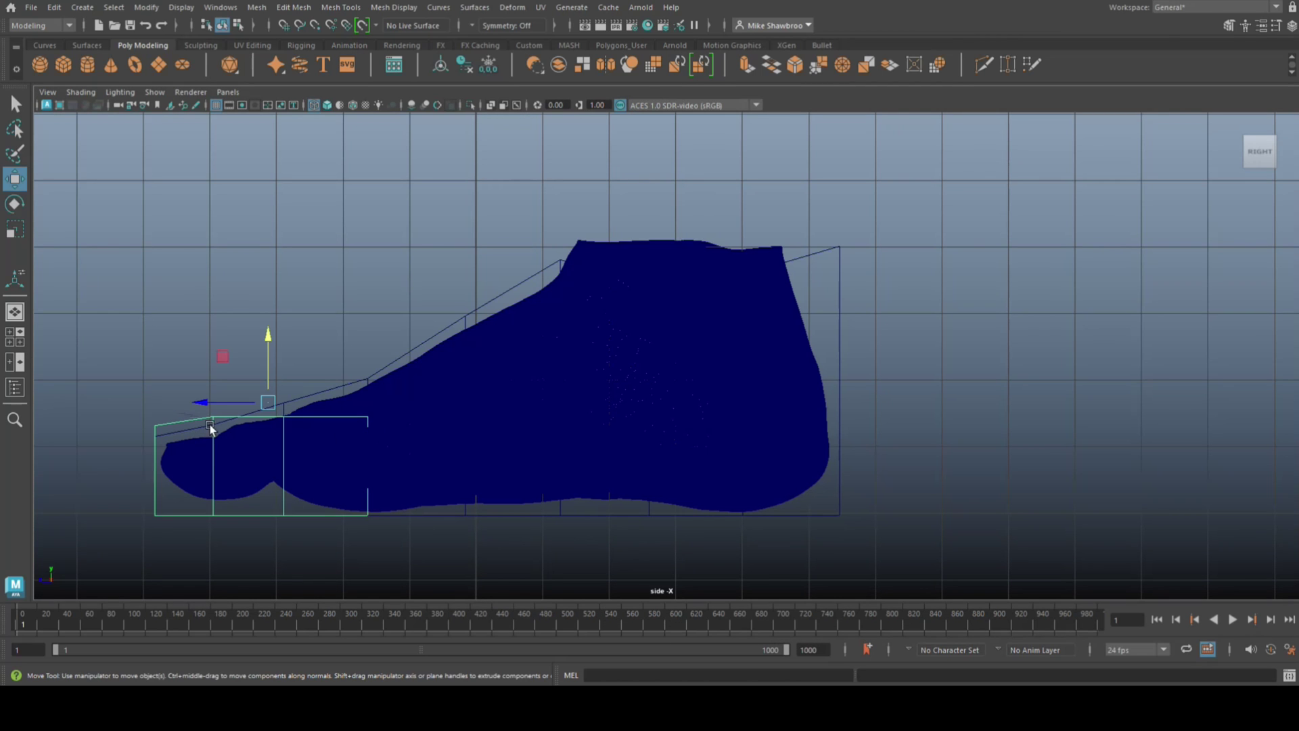
pyautogui.click(210, 420)
pyautogui.click(202, 426)
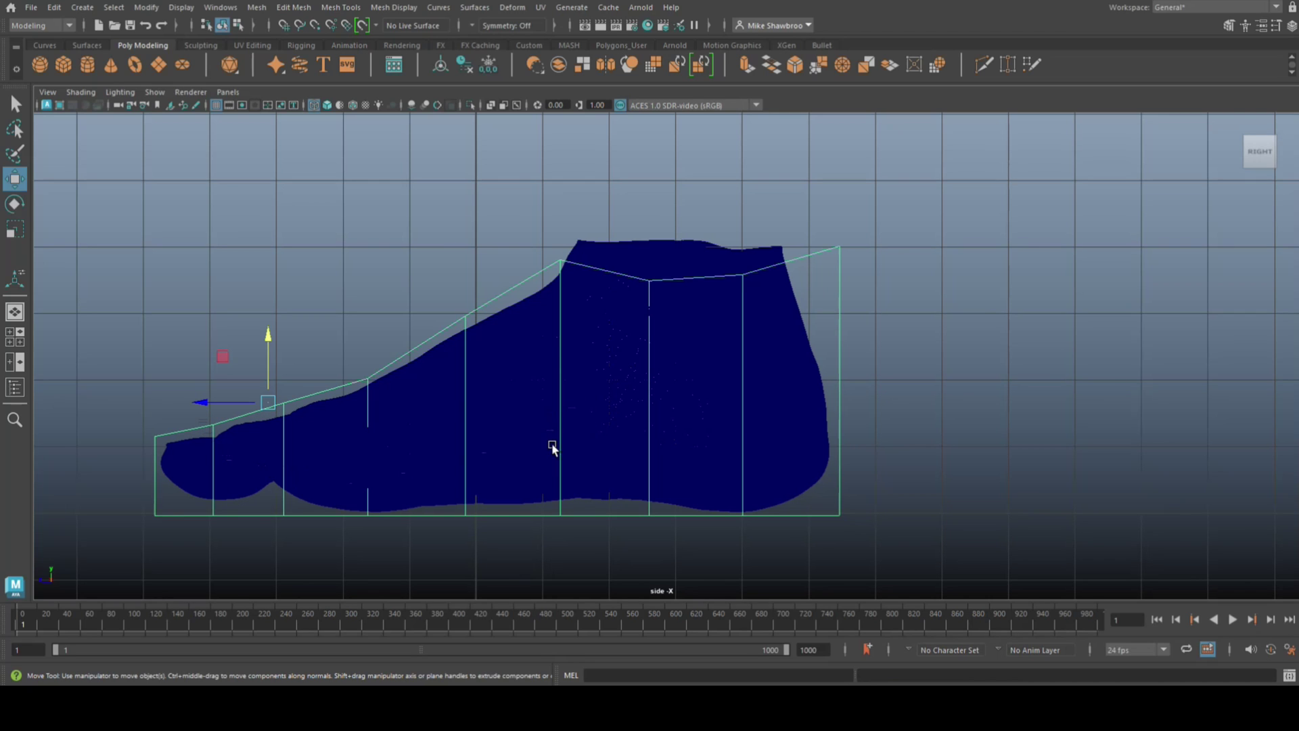
# Step: Raise the bottom vertices of the first three columns at the toe end to follow the underside of the toes
pyautogui.moveTo(195, 336); pyautogui.dragTo(134, 301, button='right')
pyautogui.moveTo(133, 509); pyautogui.dragTo(177, 535)
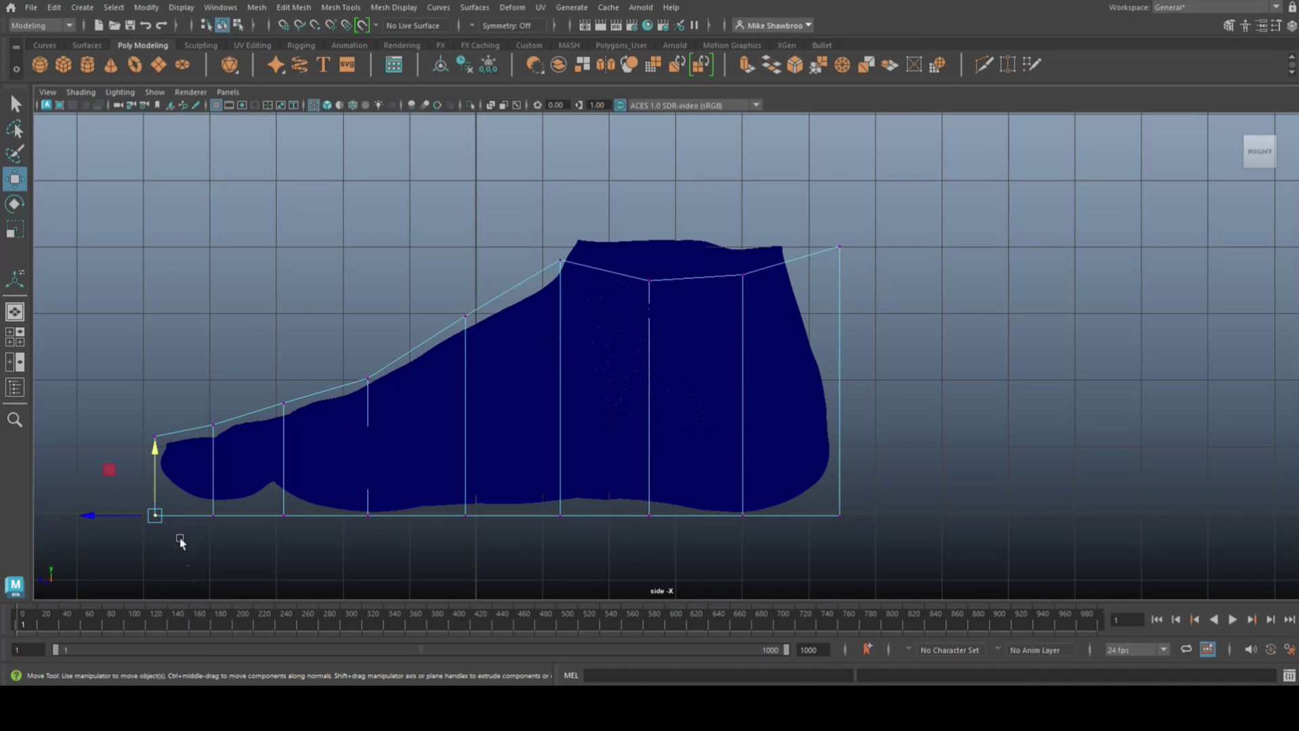
pyautogui.moveTo(156, 451); pyautogui.dragTo(155, 426)
pyautogui.moveTo(189, 537); pyautogui.dragTo(234, 503)
pyautogui.moveTo(209, 452); pyautogui.dragTo(209, 451)
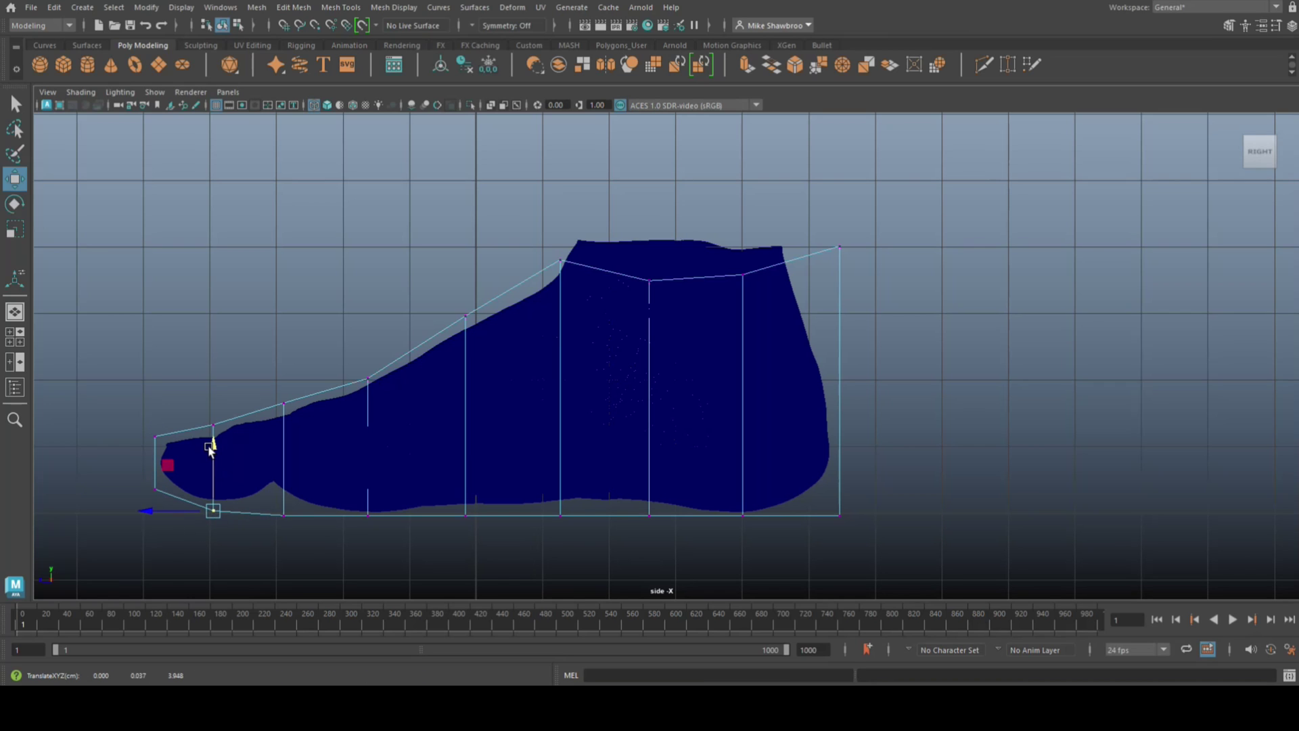
pyautogui.moveTo(257, 504); pyautogui.dragTo(297, 545)
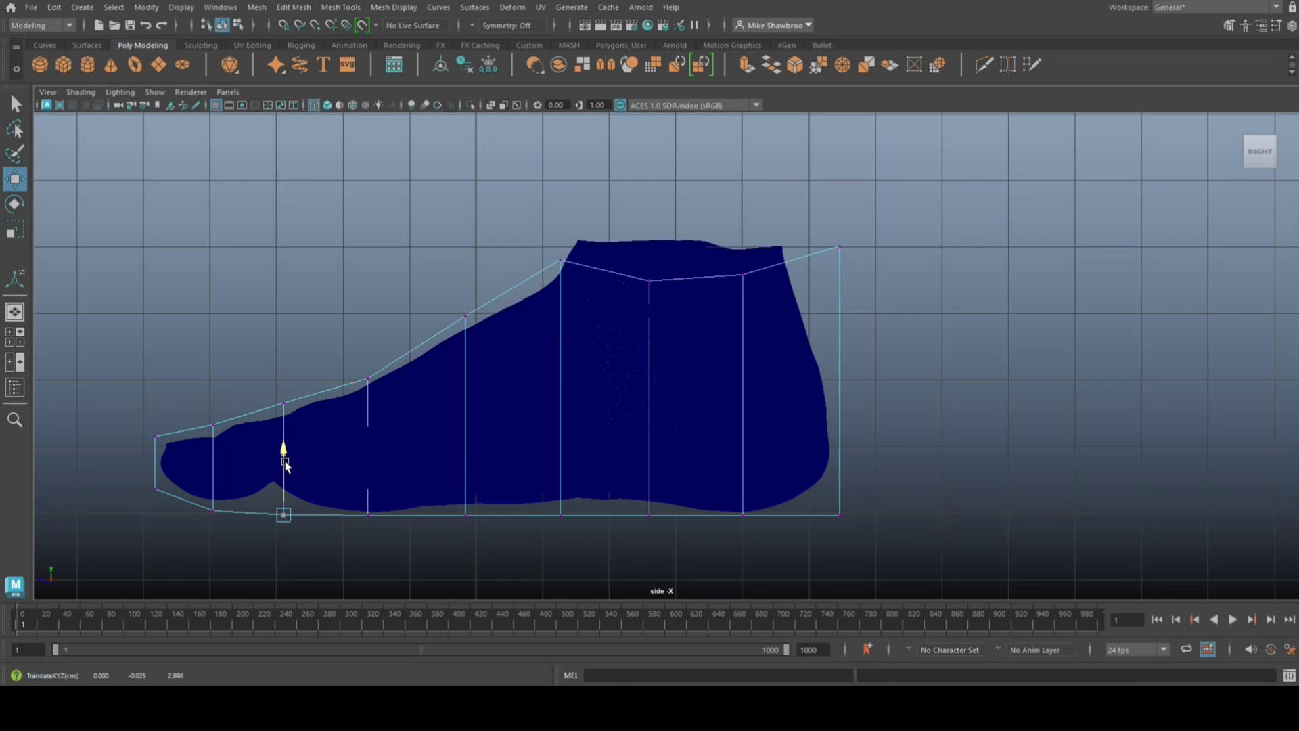
pyautogui.moveTo(285, 466)
pyautogui.mouseDown()
pyautogui.moveTo(281, 449)
pyautogui.moveTo(287, 475)
pyautogui.mouseUp()
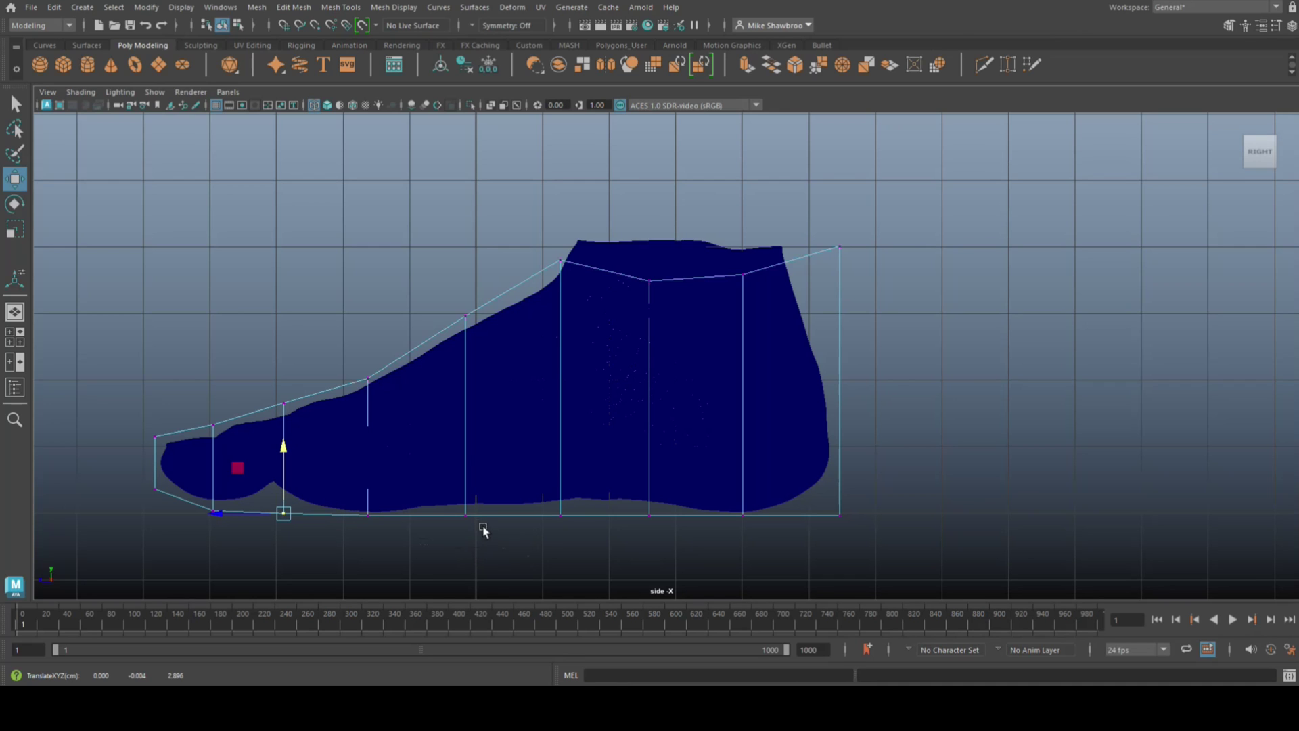
# Step: Raise the bottom vertices of the three middle columns slightly to follow the arch of the sole
pyautogui.moveTo(450, 502); pyautogui.dragTo(501, 547)
pyautogui.moveTo(464, 457); pyautogui.dragTo(464, 449)
pyautogui.moveTo(548, 514); pyautogui.dragTo(580, 551)
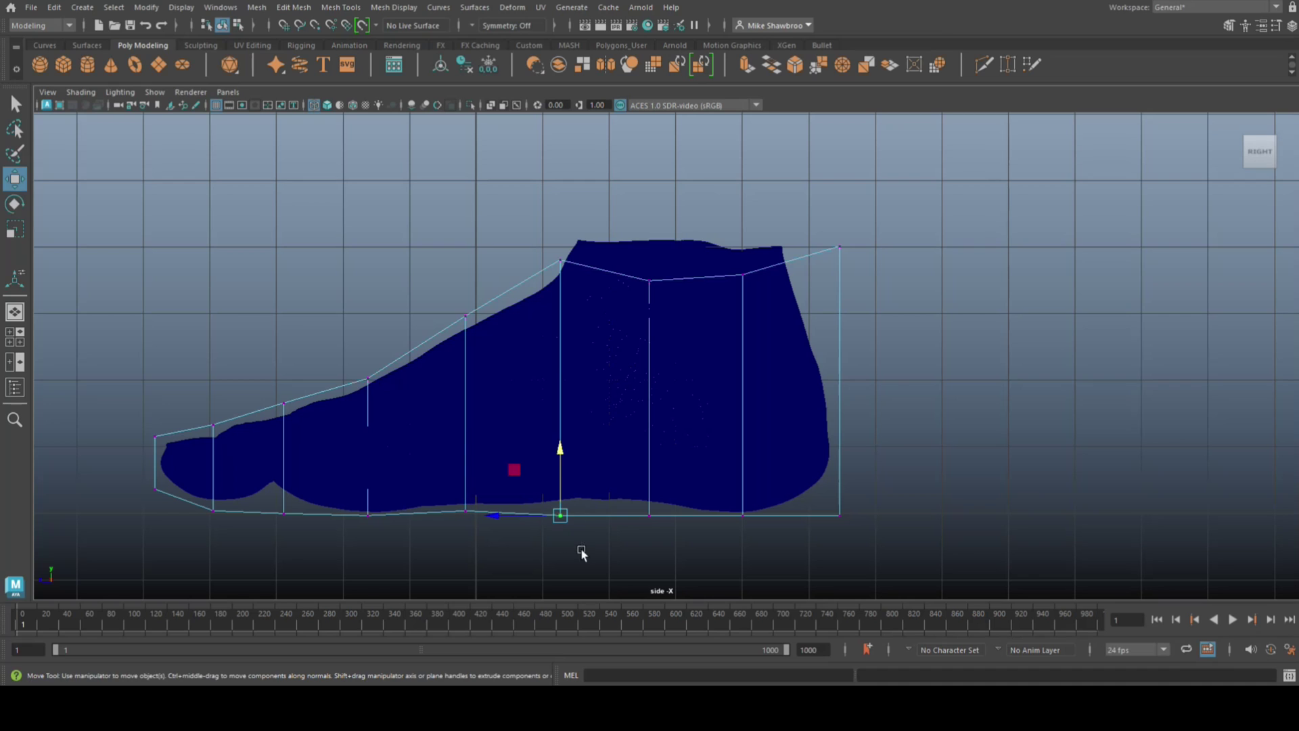
pyautogui.moveTo(562, 470); pyautogui.dragTo(556, 453)
pyautogui.moveTo(630, 504); pyautogui.dragTo(671, 535)
pyautogui.moveTo(646, 449); pyautogui.dragTo(647, 441)
# Step: Lower the bottom vertices under the heel and pull the end column's bottom and top vertices in toward the heel outline
pyautogui.moveTo(728, 498); pyautogui.dragTo(774, 556)
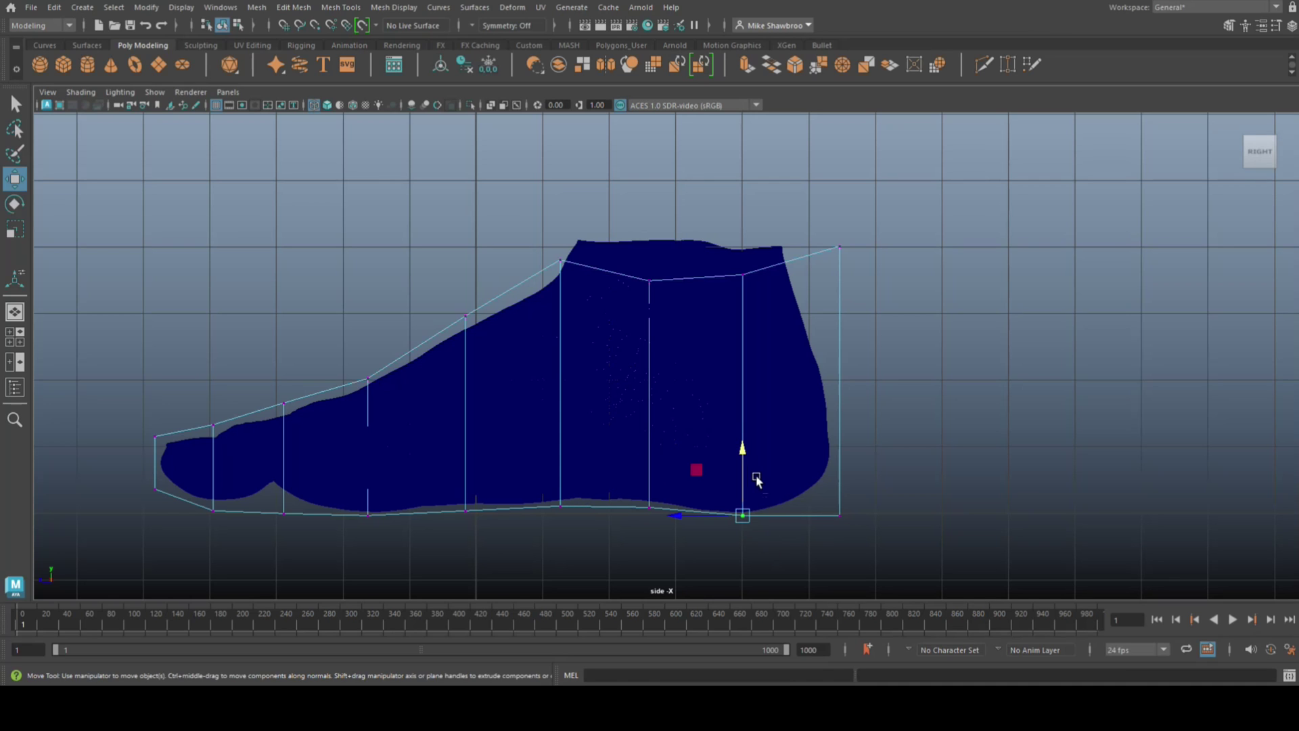
pyautogui.moveTo(742, 458); pyautogui.dragTo(744, 470)
pyautogui.moveTo(825, 504); pyautogui.dragTo(901, 573)
pyautogui.moveTo(775, 516); pyautogui.dragTo(758, 517)
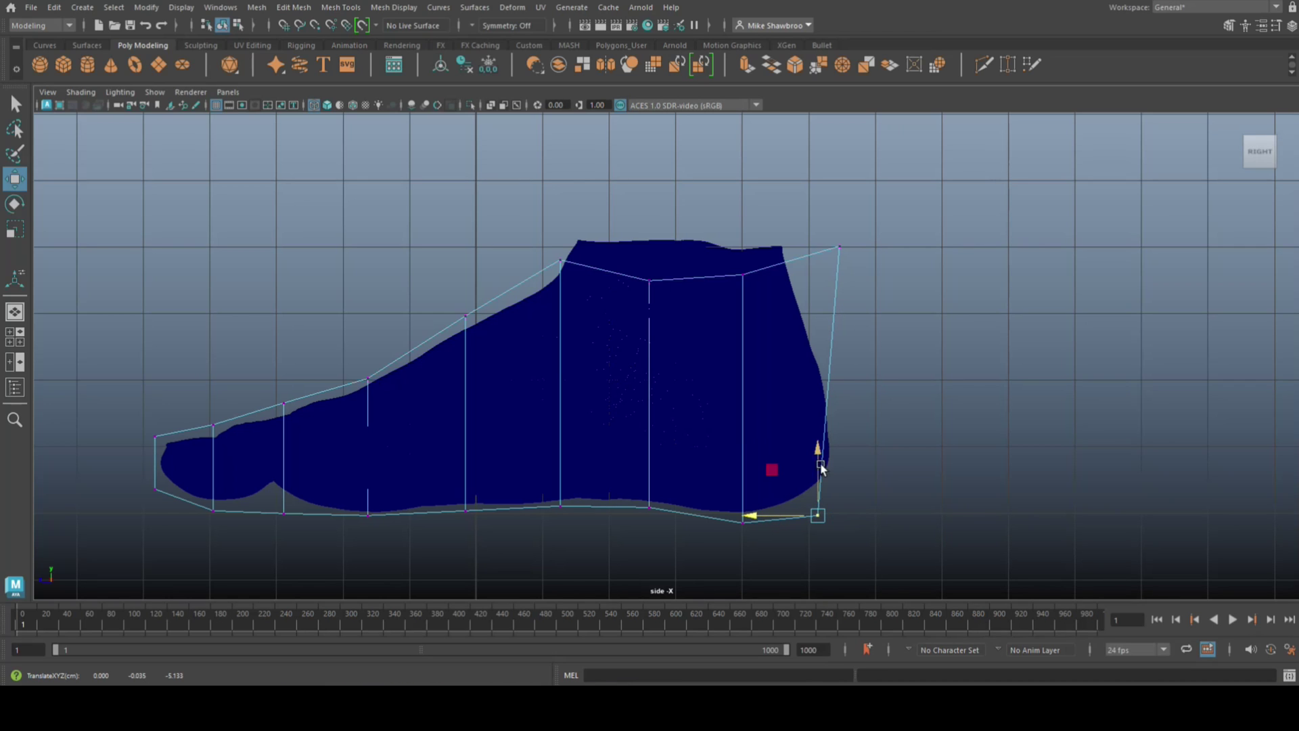
pyautogui.moveTo(819, 450); pyautogui.dragTo(818, 434)
pyautogui.moveTo(819, 233); pyautogui.dragTo(793, 234)
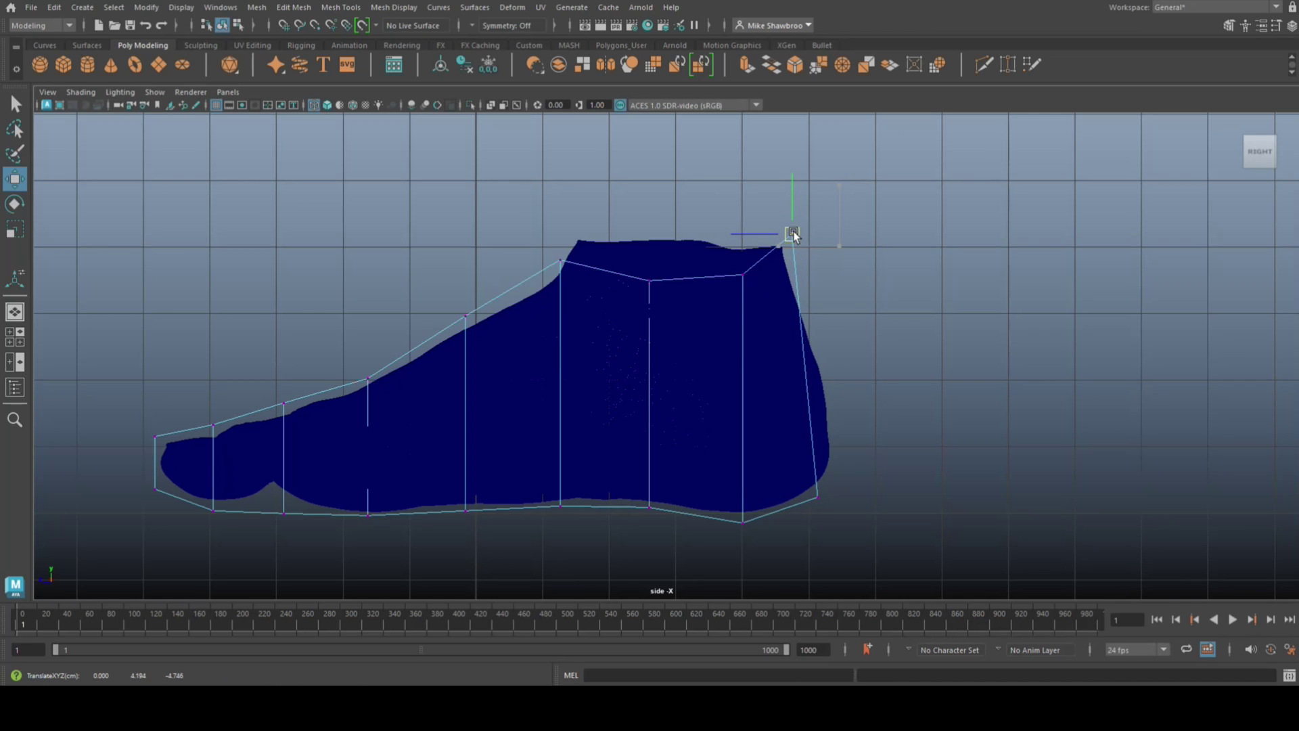
# Step: Extrude the open border edges at the heel end and move them a short distance backward
pyautogui.click(15, 336)
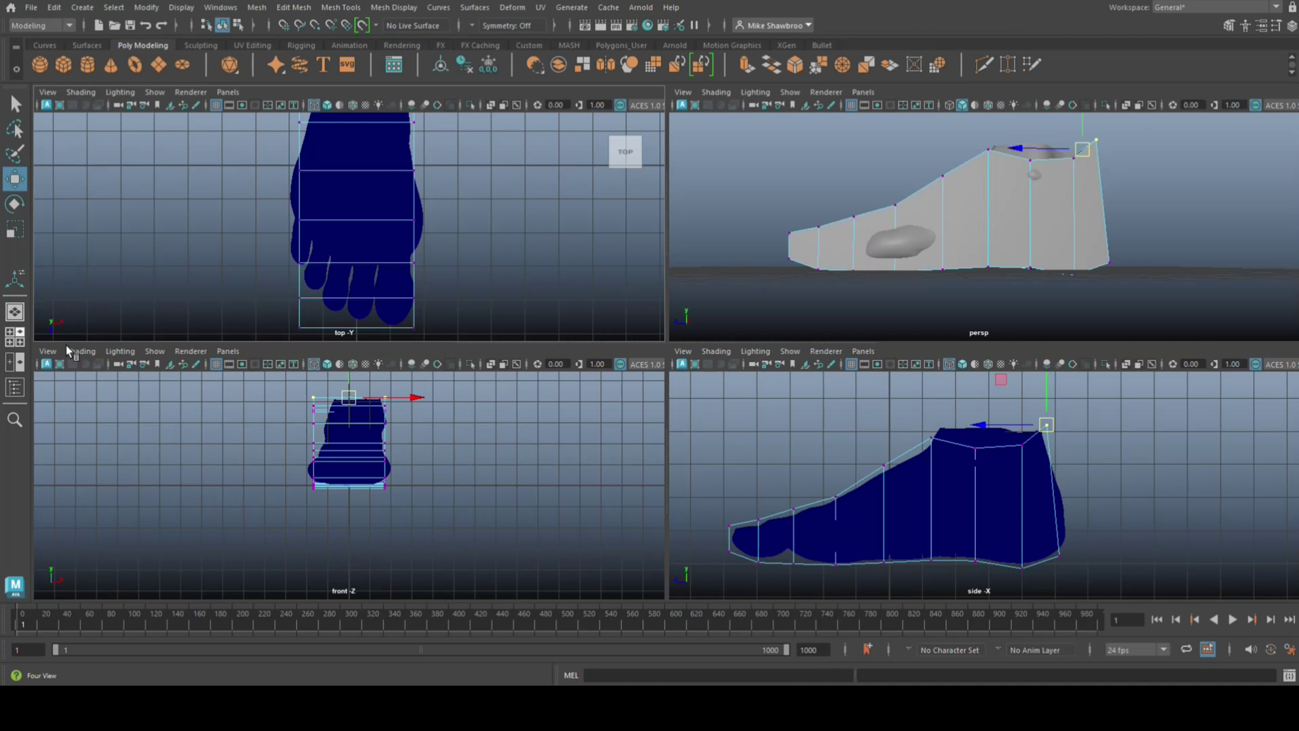
pyautogui.press('space')
pyautogui.keyDown('alt'); pyautogui.moveTo(985, 281); pyautogui.dragTo(828, 402); pyautogui.keyUp('alt')
pyautogui.moveTo(949, 258); pyautogui.dragTo(950, 261, button='right')
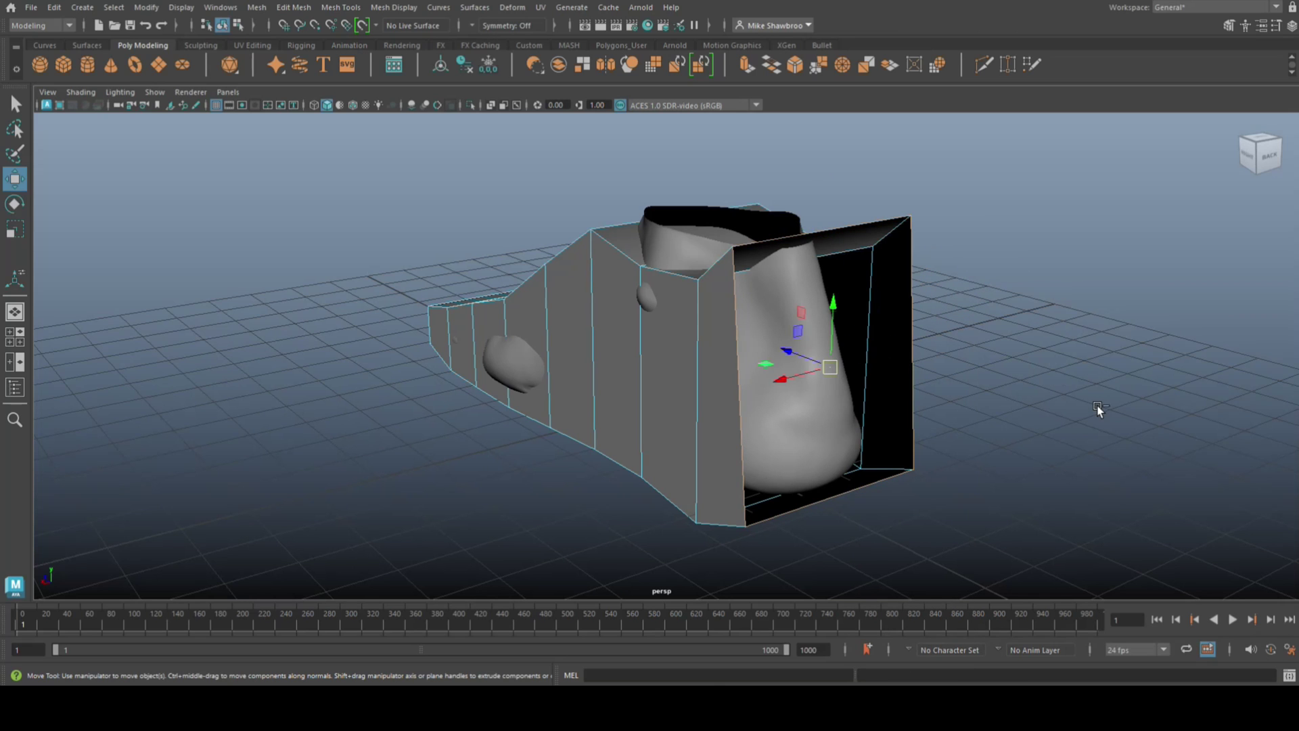
pyautogui.hotkey('ctrl', 'e')
pyautogui.press('w')
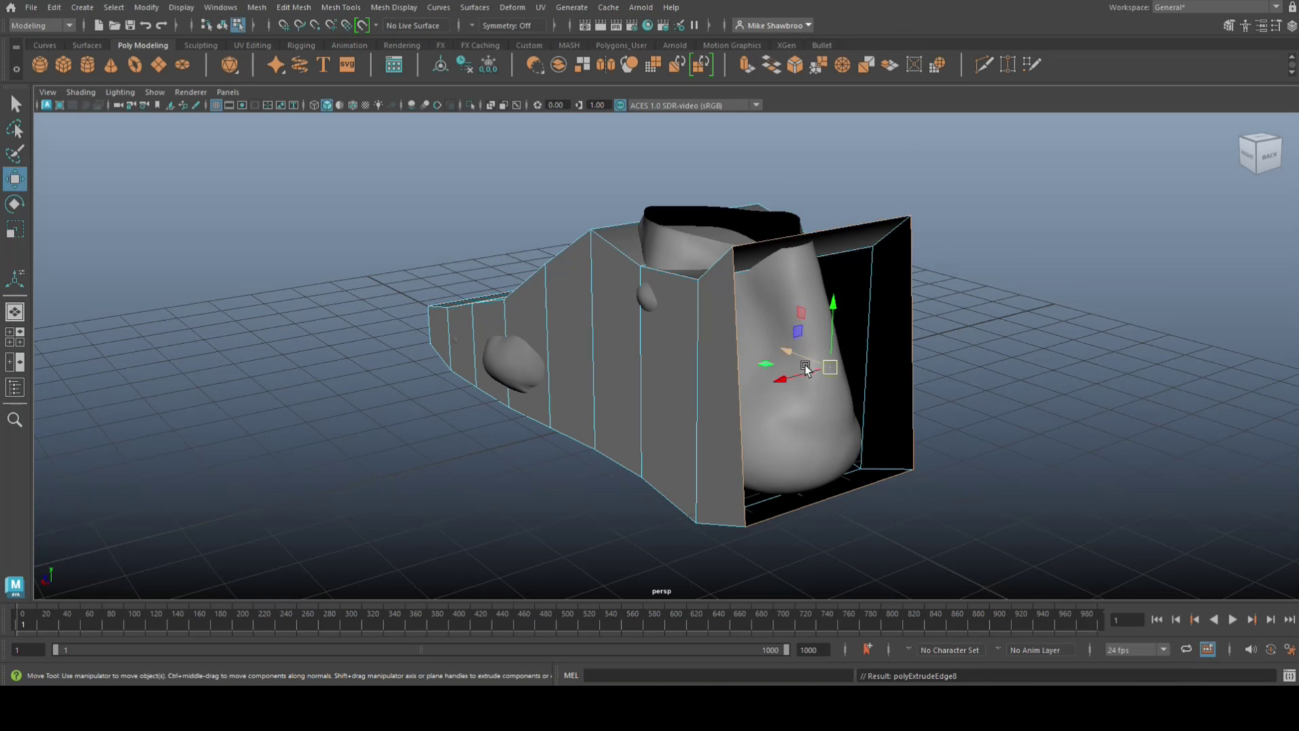
pyautogui.moveTo(793, 352); pyautogui.dragTo(809, 359)
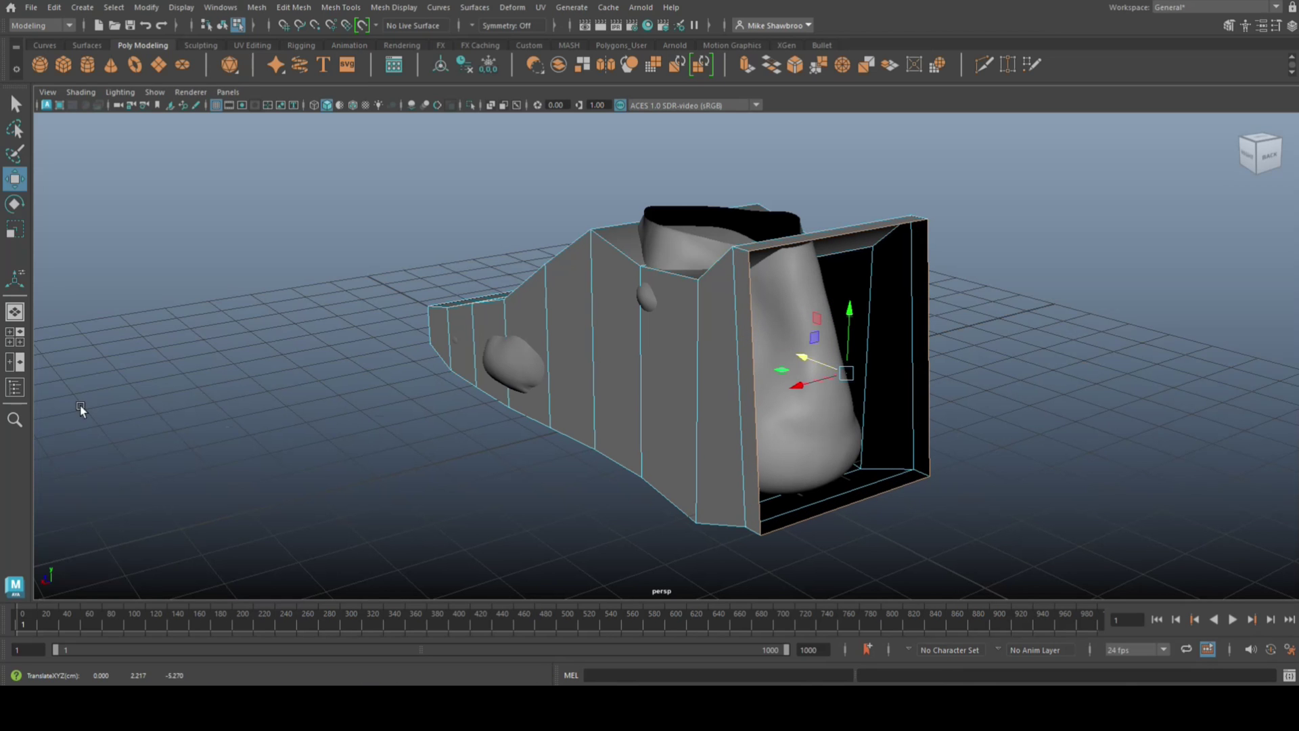
# Step: Close the open heel end of the mesh with Fill Hole
pyautogui.click(19, 346)
pyautogui.press('space')
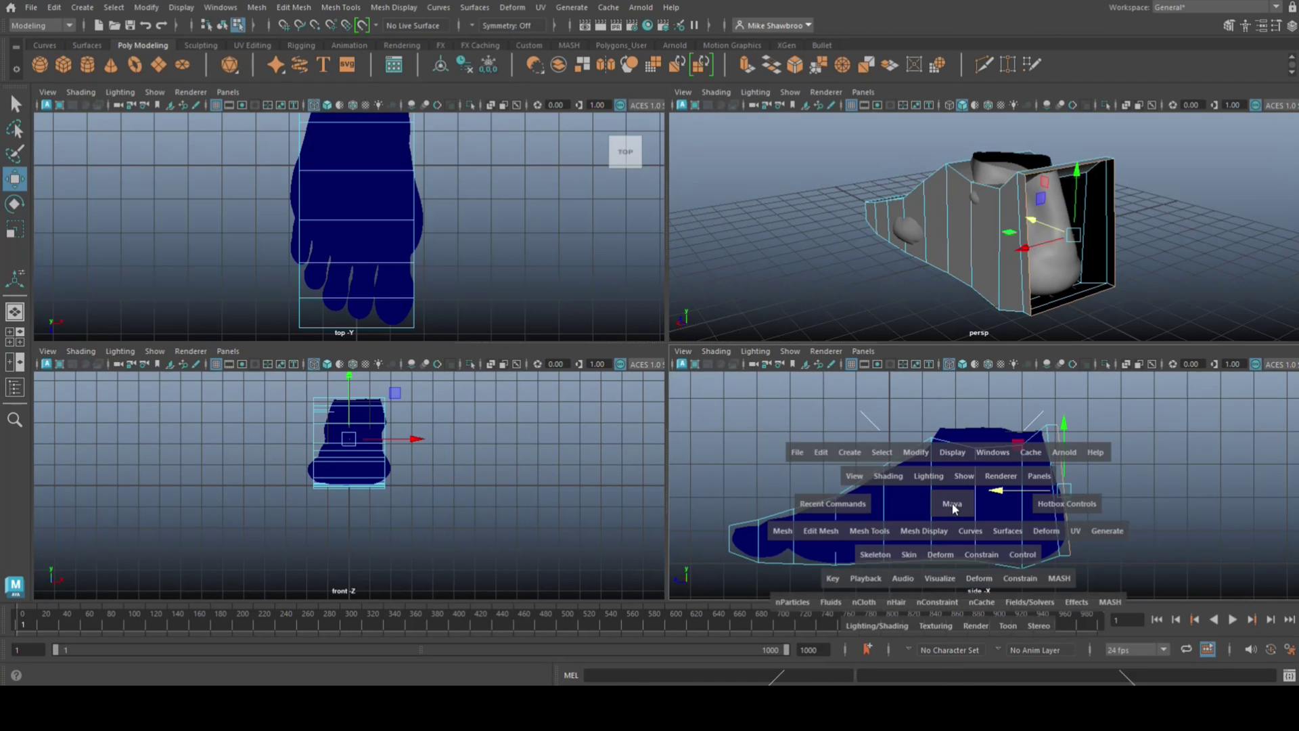
pyautogui.scroll(2, 935, 510)
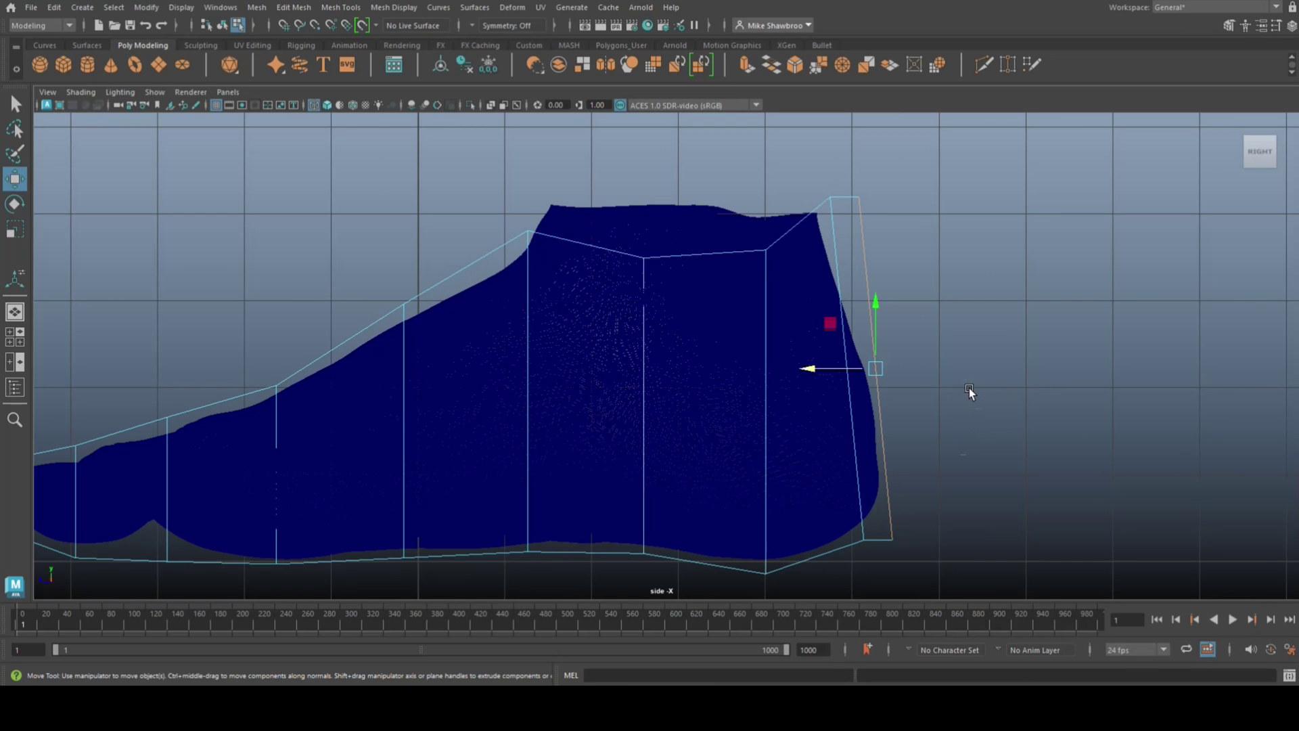
pyautogui.click(257, 8)
pyautogui.click(294, 110)
pyautogui.press('space')
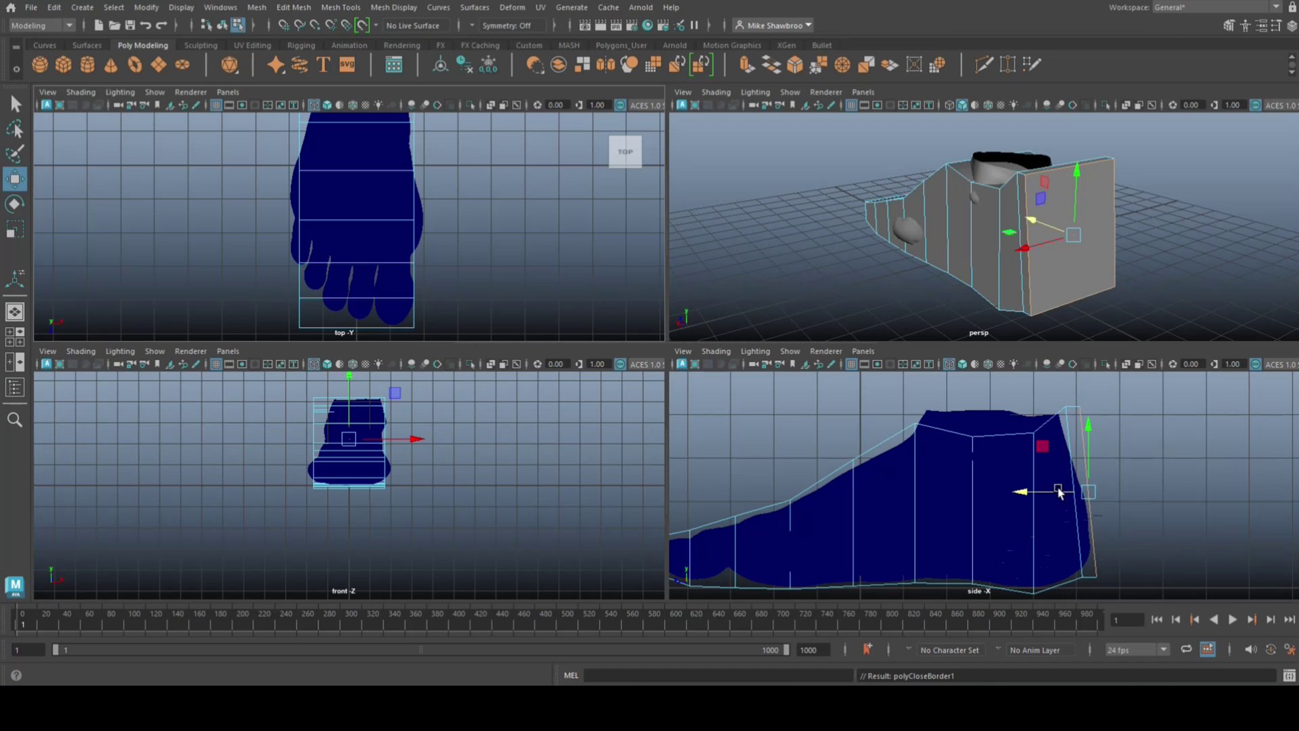
pyautogui.press('space')
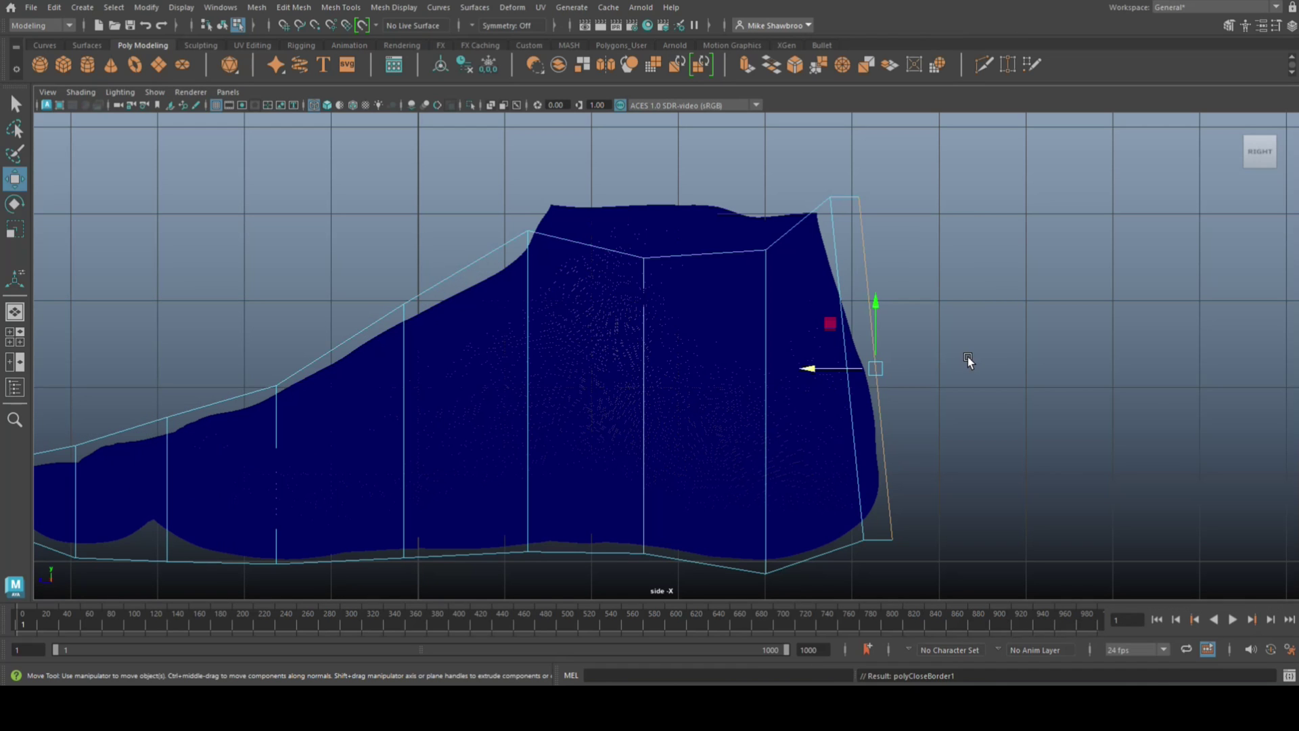
# Step: Move the new end section's bottom vertices up and its top vertices down to round off the back of the heel
pyautogui.keyDown('alt'); pyautogui.moveTo(967, 356); pyautogui.dragTo(854, 327, button='middle'); pyautogui.keyUp('alt')
pyautogui.moveTo(854, 328); pyautogui.dragTo(797, 331, button='right')
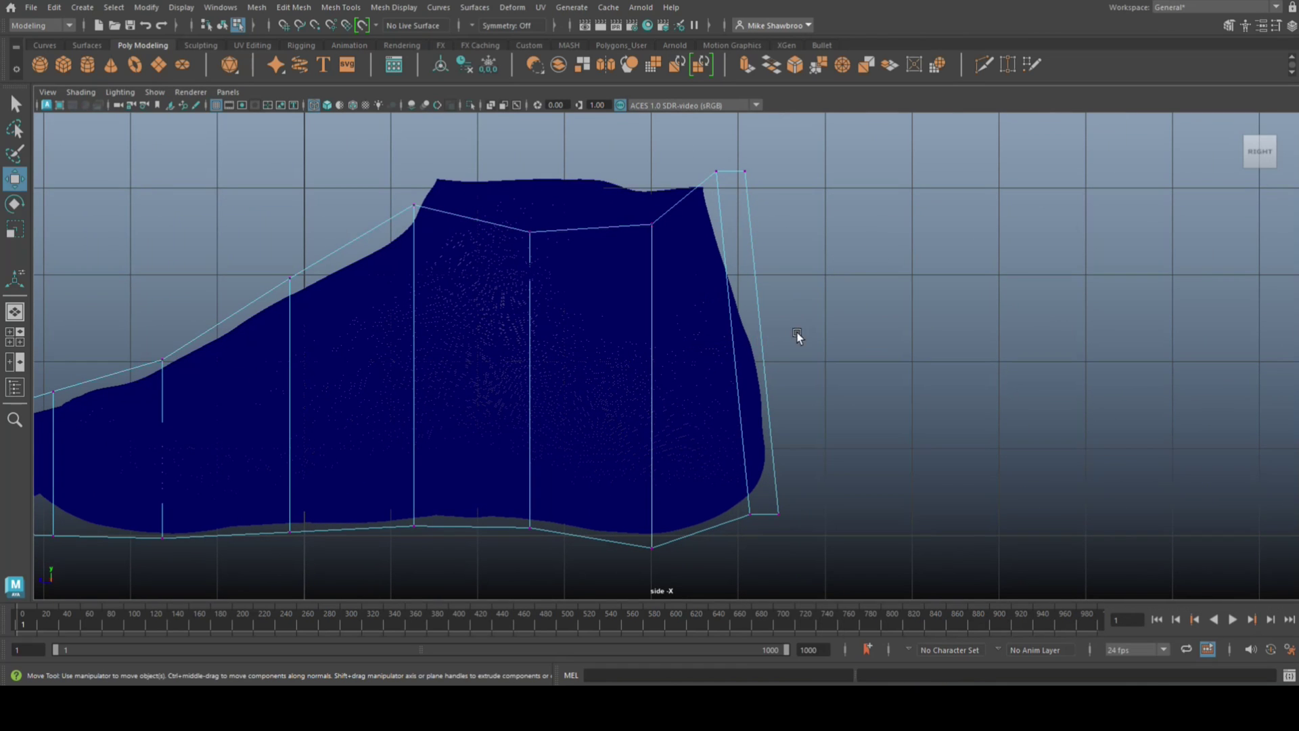
pyautogui.moveTo(771, 506); pyautogui.dragTo(841, 556)
pyautogui.moveTo(777, 514); pyautogui.dragTo(783, 462)
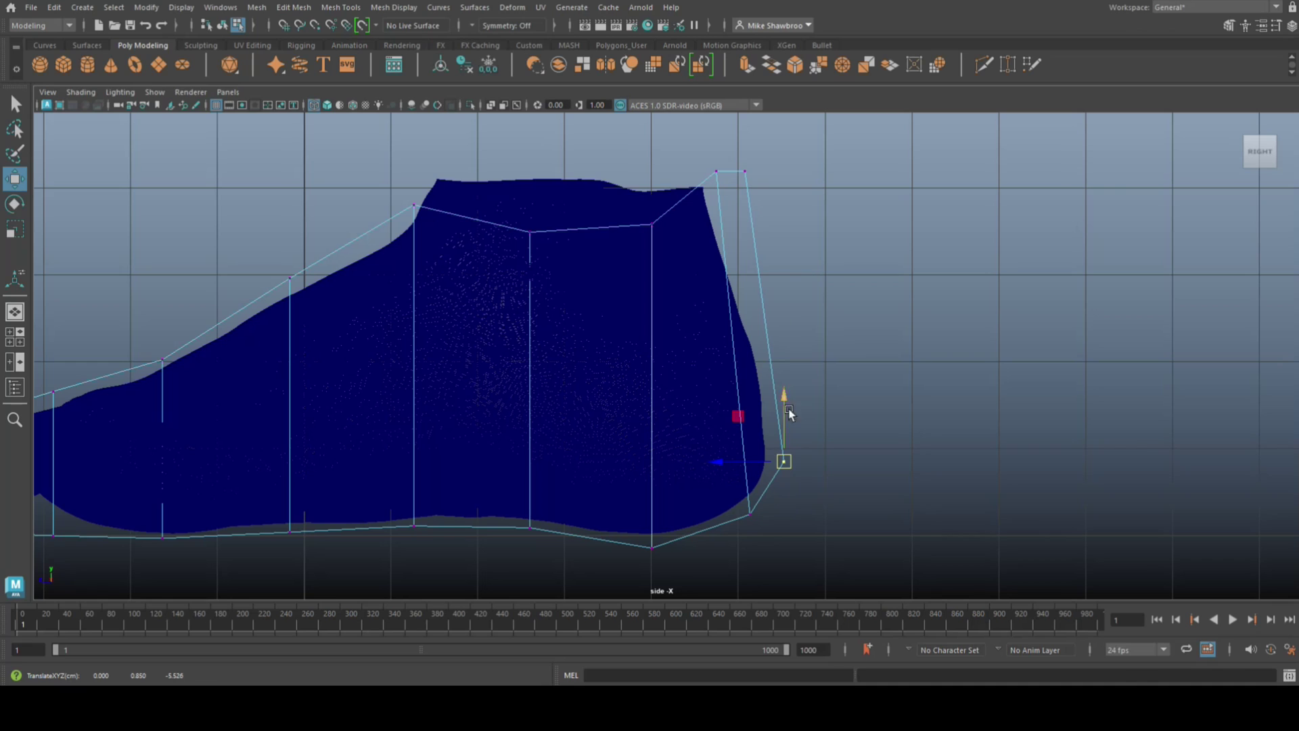
pyautogui.click(741, 168)
pyautogui.moveTo(748, 173); pyautogui.dragTo(764, 285)
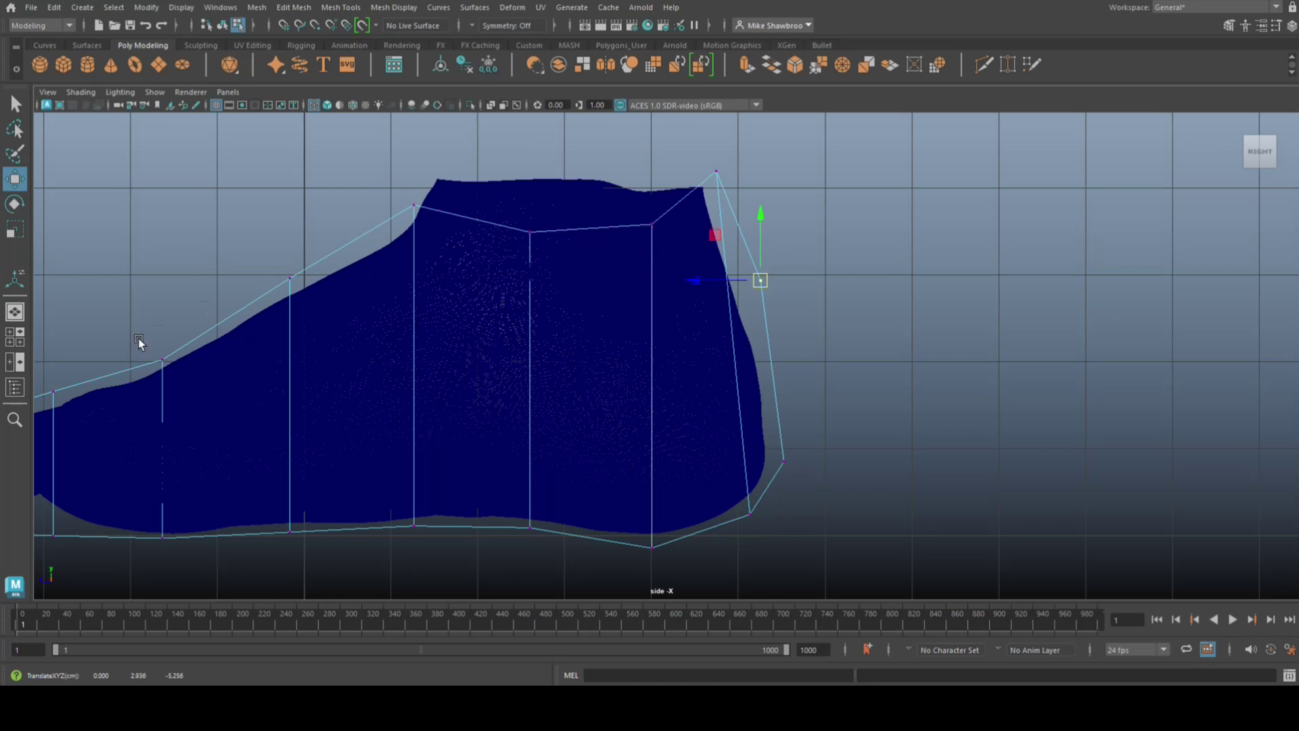
# Step: Inspect the closed shell in perspective with smooth mesh preview, then return to the unsmoothed display
pyautogui.click(19, 338)
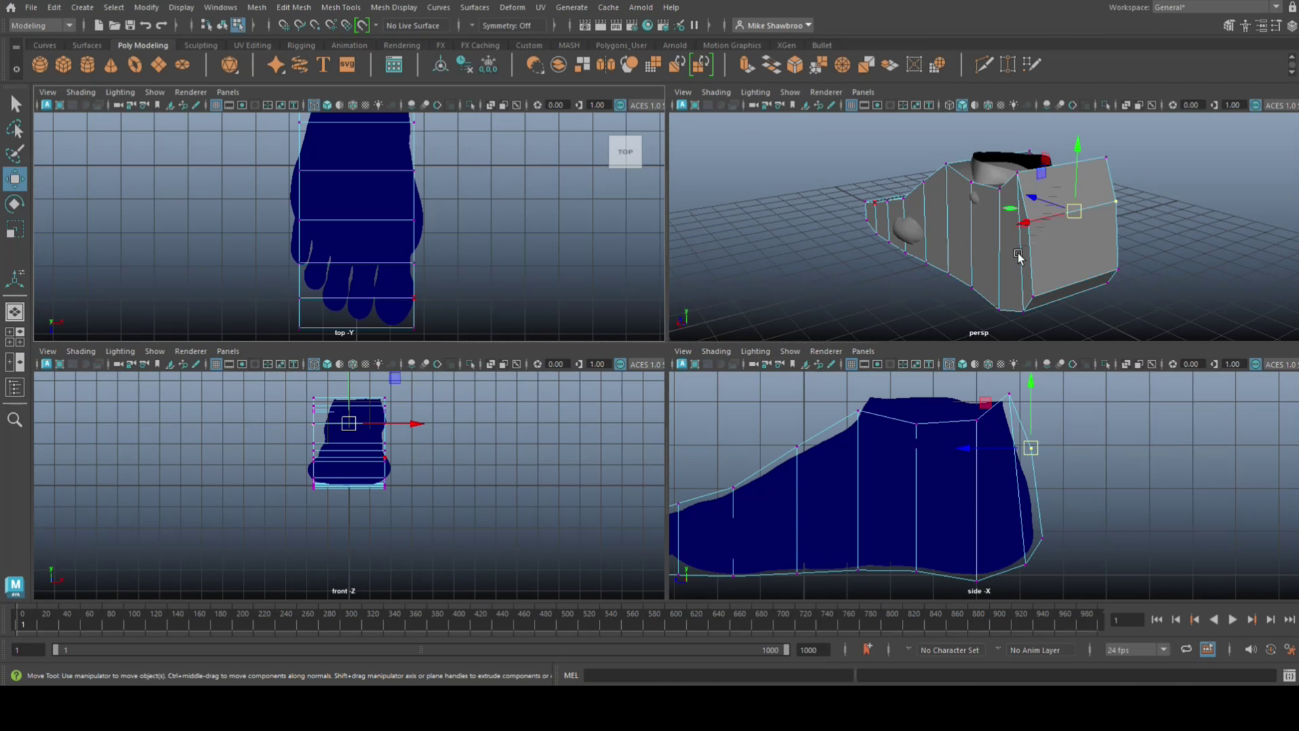
pyautogui.press('space')
pyautogui.keyDown('alt'); pyautogui.moveTo(775, 367); pyautogui.dragTo(850, 365); pyautogui.keyUp('alt')
pyautogui.moveTo(651, 333); pyautogui.dragTo(711, 281, button='right')
pyautogui.press('3')
pyautogui.keyDown('alt'); pyautogui.moveTo(985, 395); pyautogui.dragTo(758, 433); pyautogui.keyUp('alt')
pyautogui.press('1')
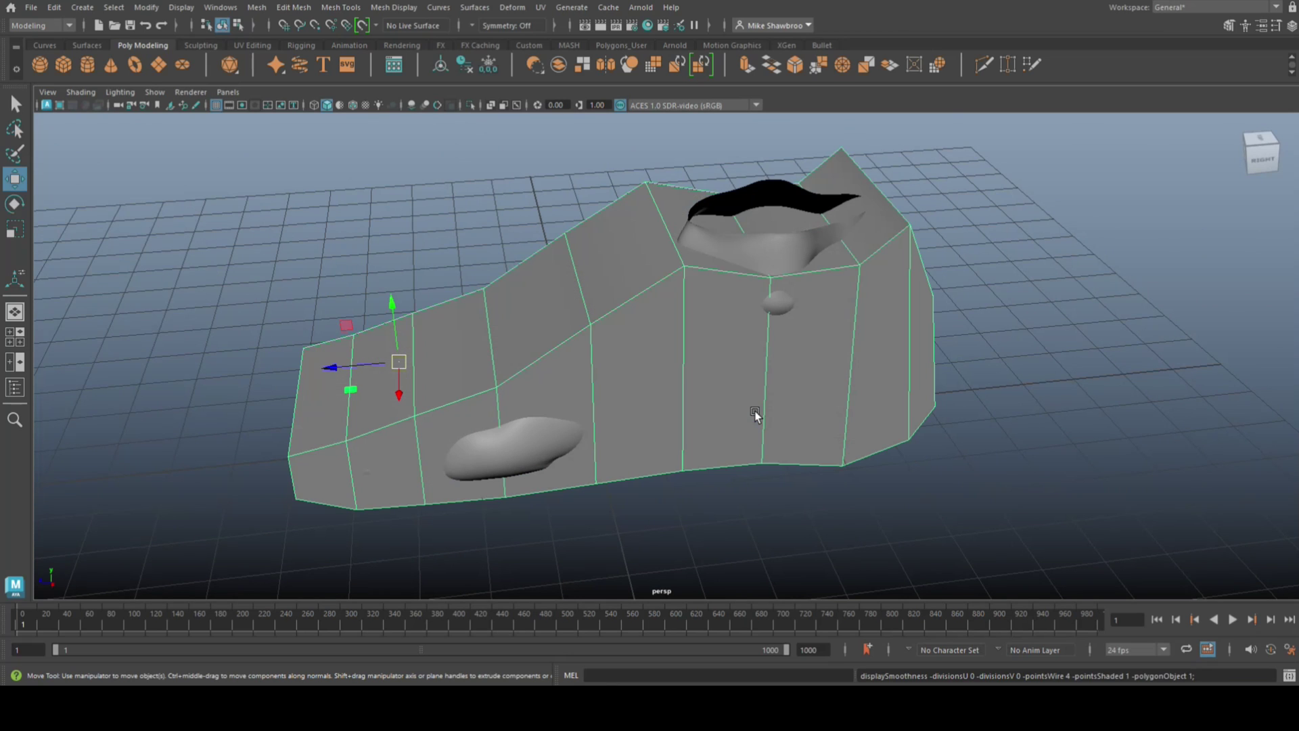
# Step: In the top view, narrow the rearmost heel vertex rows and shift them sideways to center them on the heel
pyautogui.click(11, 339)
pyautogui.press('space')
pyautogui.scroll(-5, 677, 284)
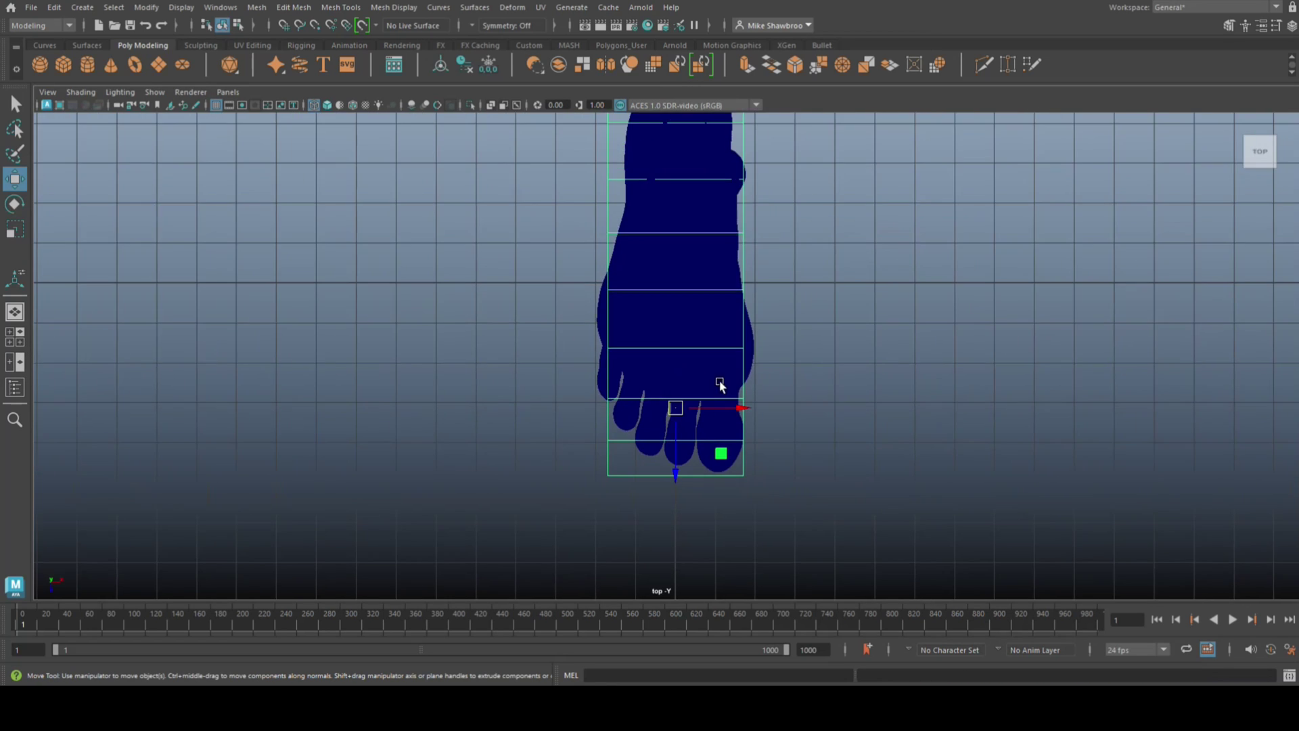
pyautogui.scroll(6, 704, 252)
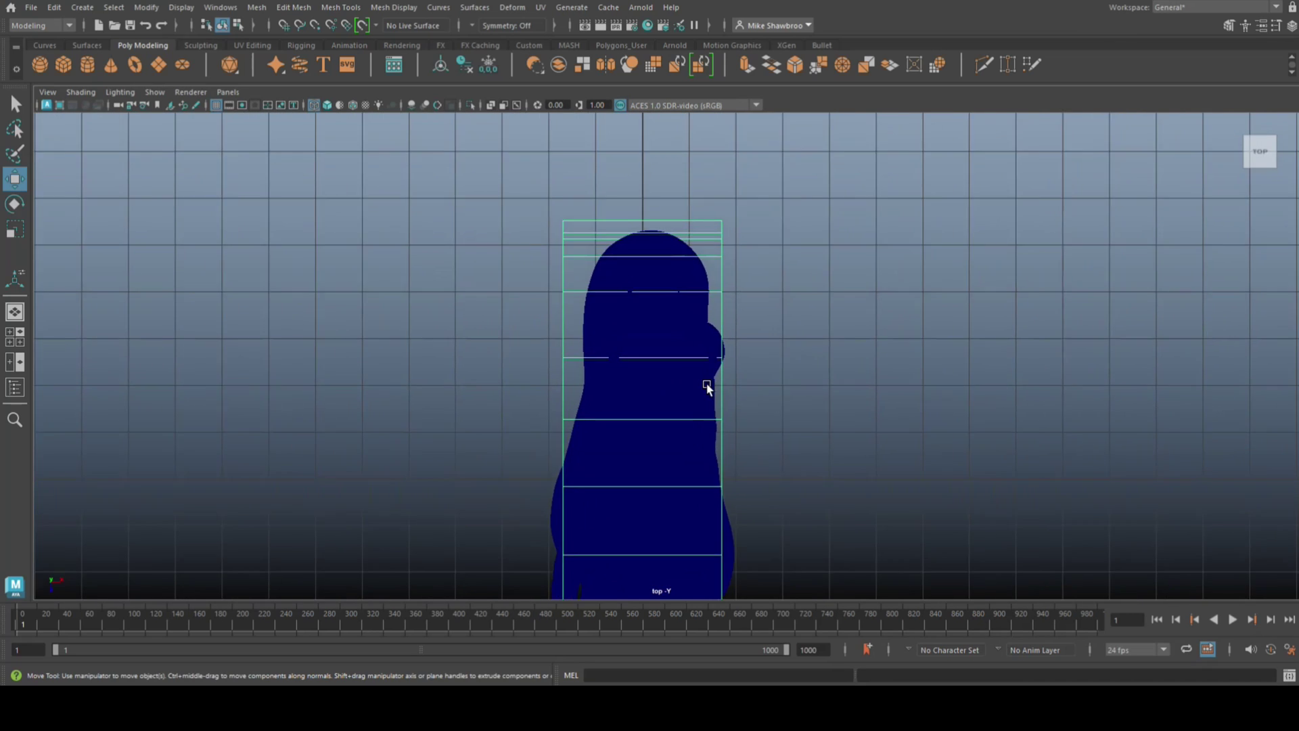
pyautogui.moveTo(798, 238); pyautogui.dragTo(728, 245, button='right')
pyautogui.moveTo(500, 234); pyautogui.dragTo(818, 301)
pyautogui.press('r')
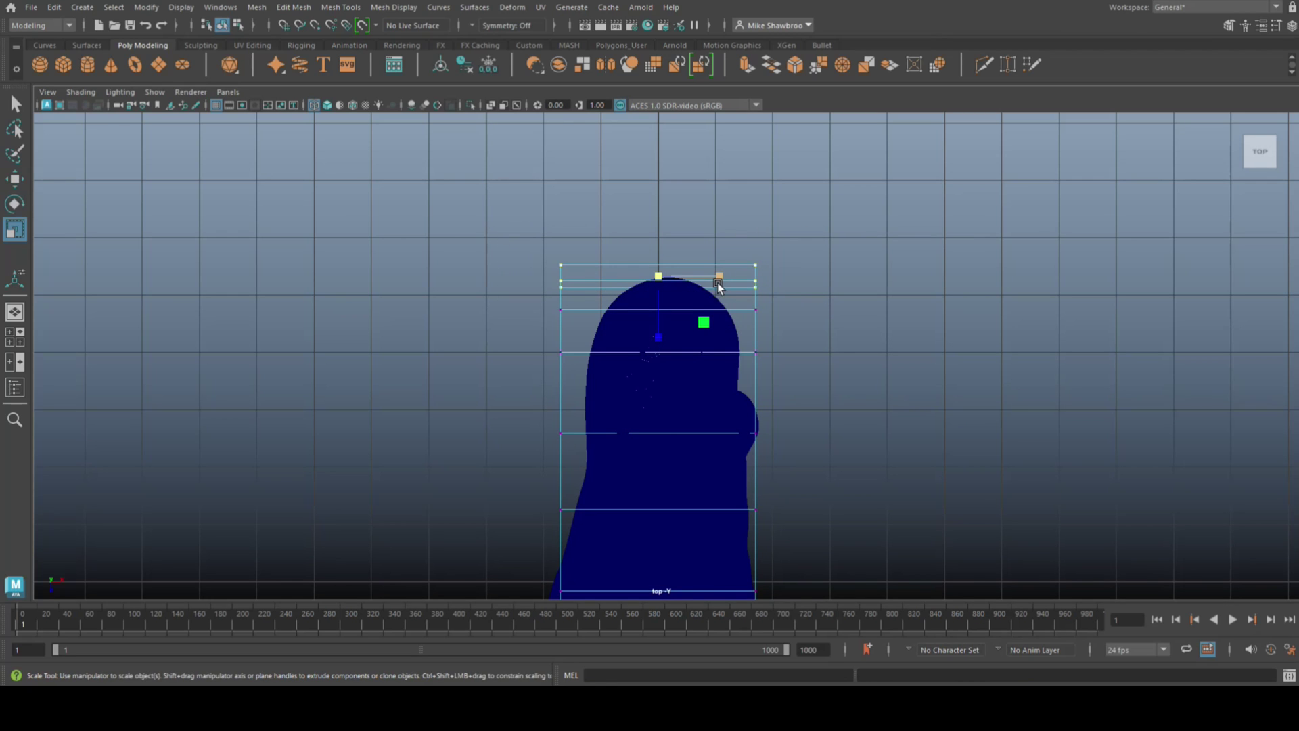
pyautogui.moveTo(723, 280)
pyautogui.mouseDown()
pyautogui.moveTo(696, 283)
pyautogui.moveTo(742, 282)
pyautogui.mouseUp()
pyautogui.press('w')
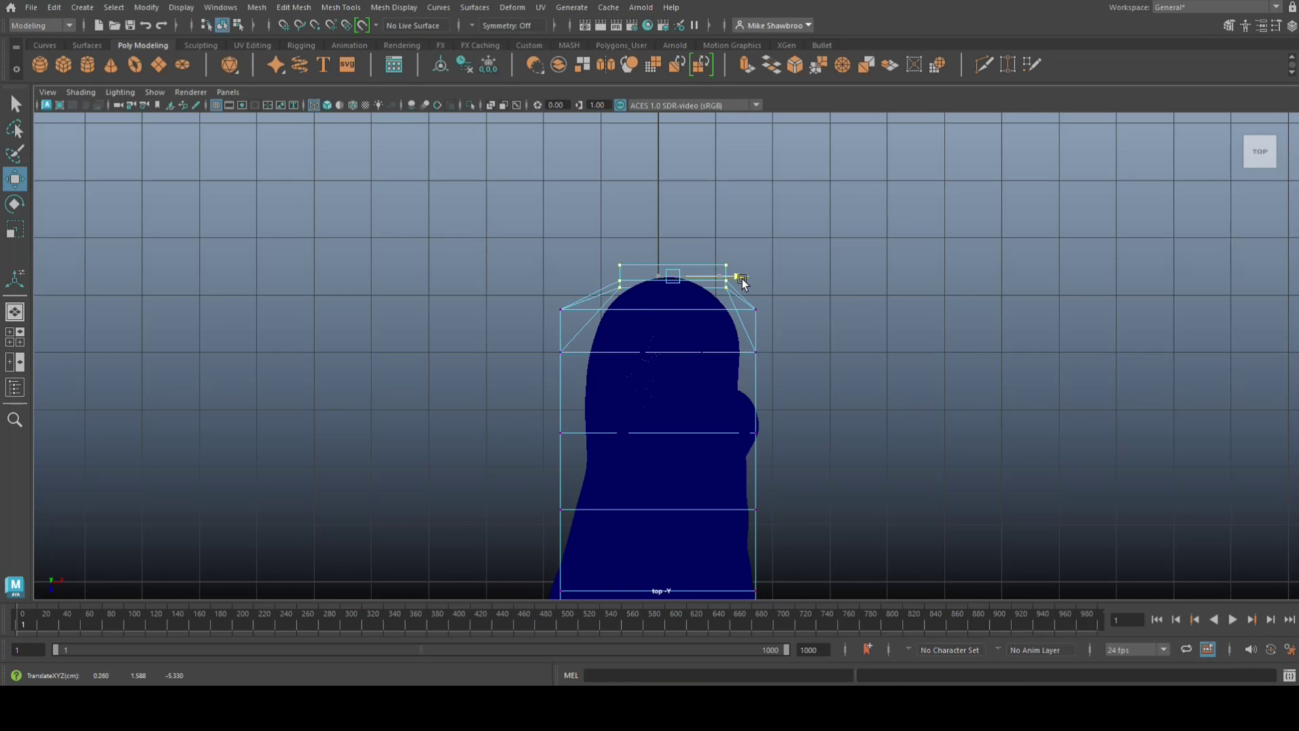
# Step: Scale the vertex row just in front of the heel end to about 0.68 in width and center it on the foot
pyautogui.moveTo(536, 298); pyautogui.dragTo(801, 332)
pyautogui.press('r')
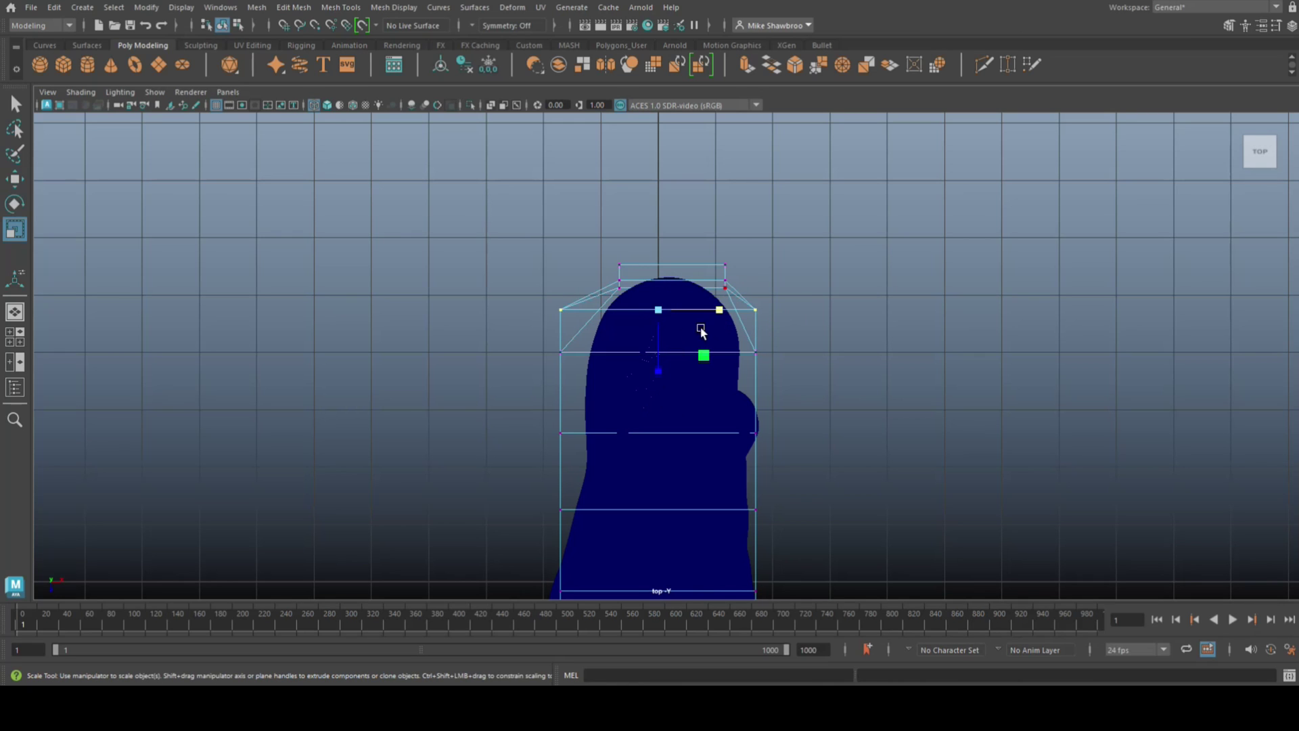
pyautogui.moveTo(719, 310); pyautogui.dragTo(699, 324)
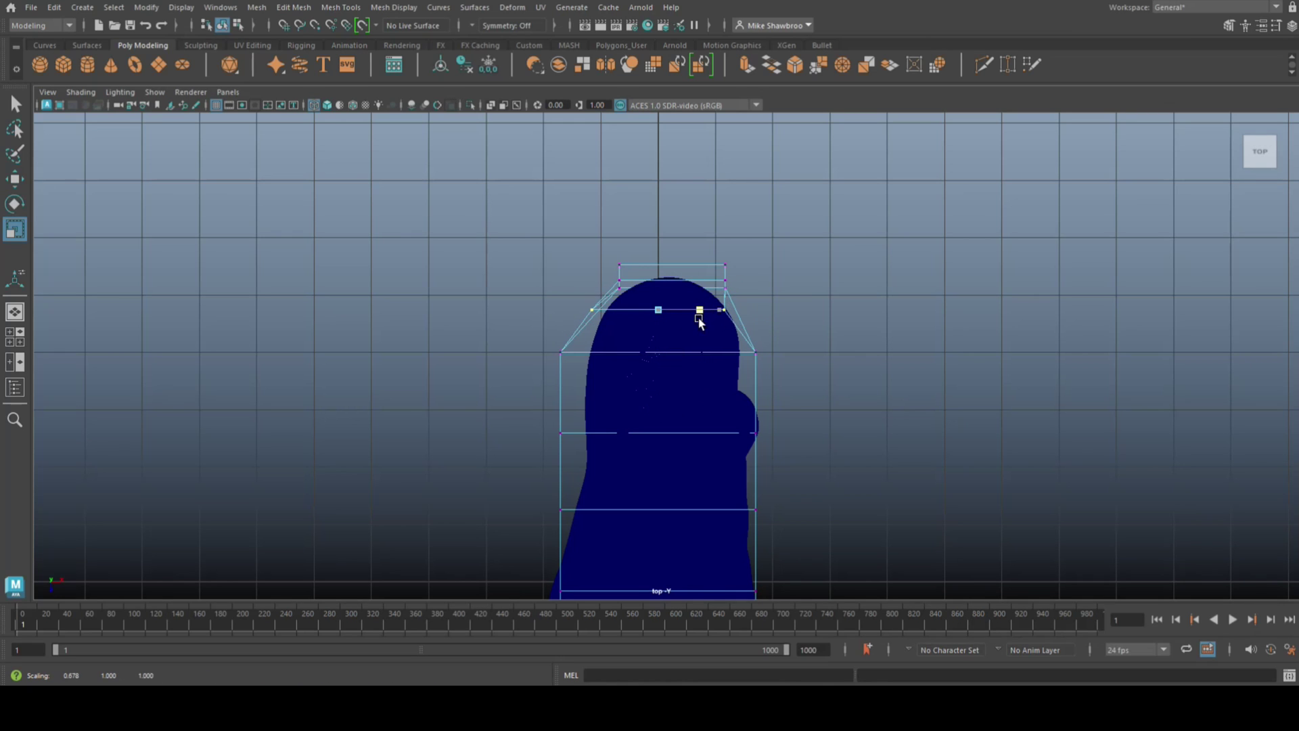
pyautogui.press('w')
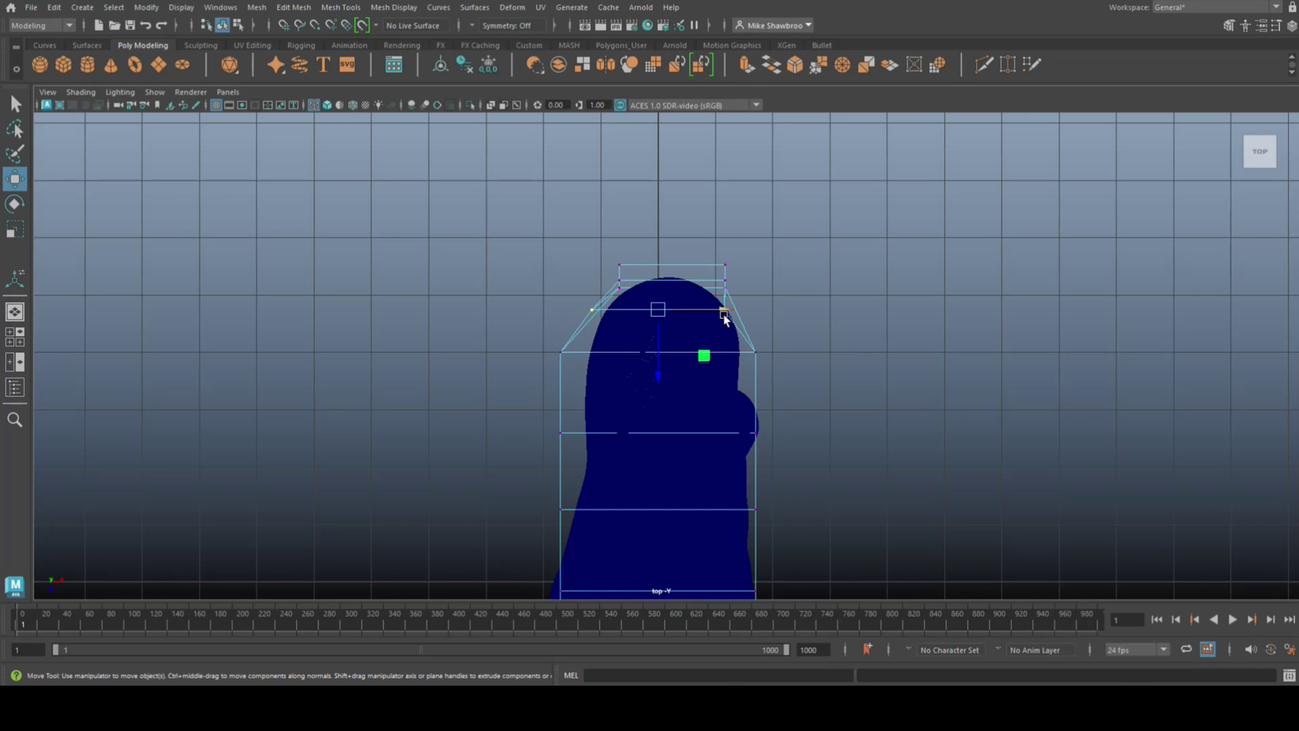
pyautogui.moveTo(730, 309); pyautogui.dragTo(737, 309)
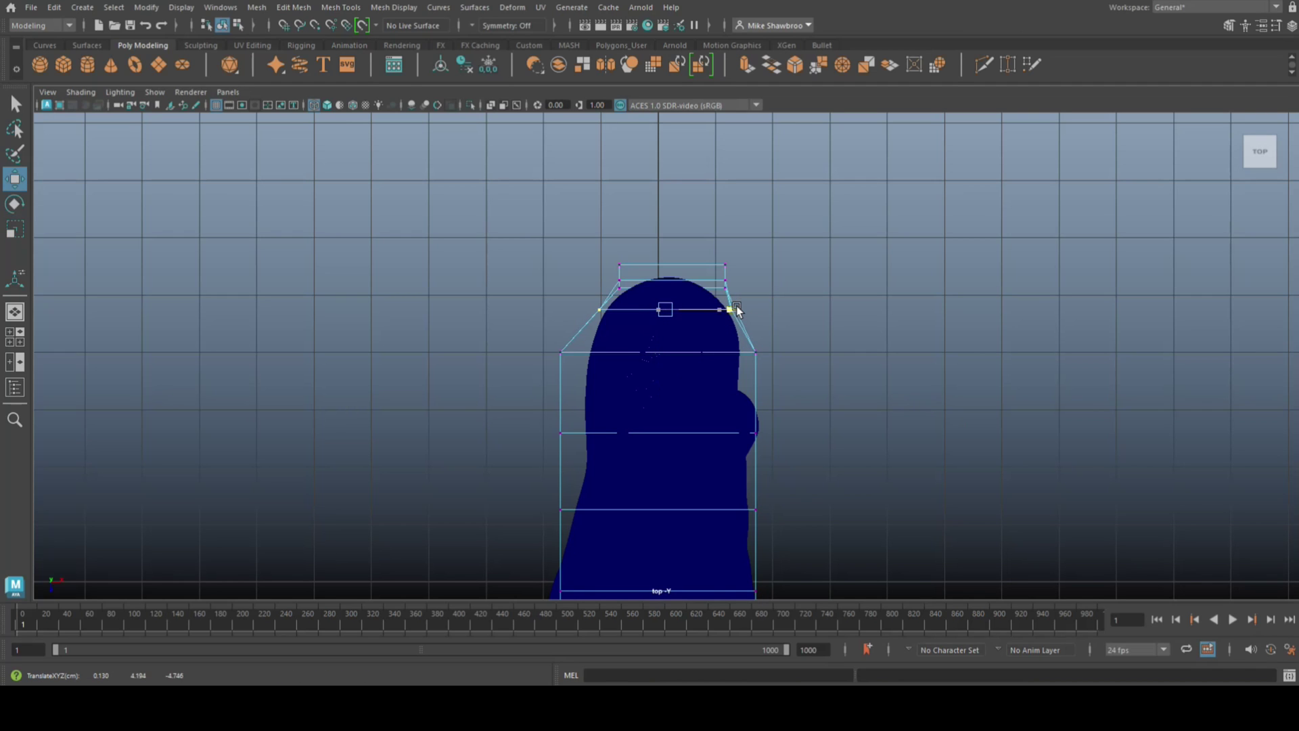
# Step: Scale the vertex row behind the ankle bump to about 0.82 in width and shift it toward the bump side
pyautogui.moveTo(525, 340); pyautogui.dragTo(837, 376)
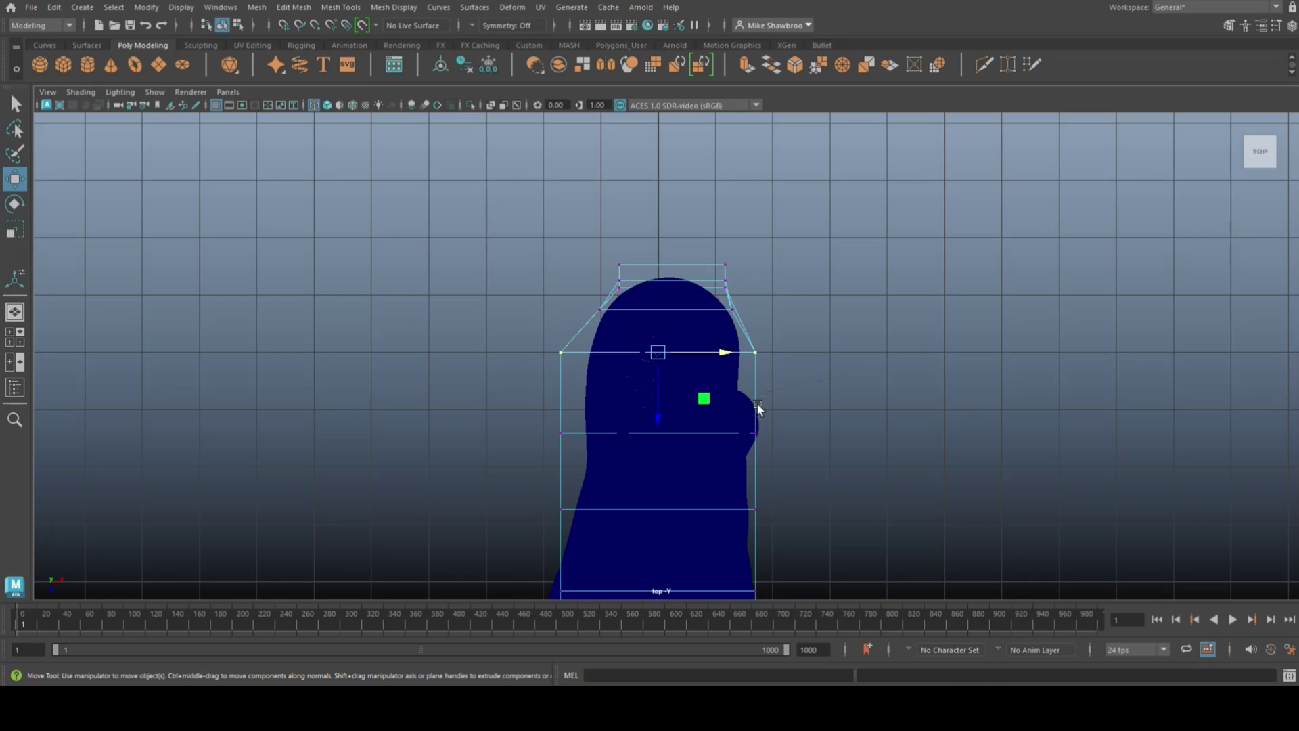
pyautogui.press('r')
pyautogui.moveTo(719, 353); pyautogui.dragTo(710, 356)
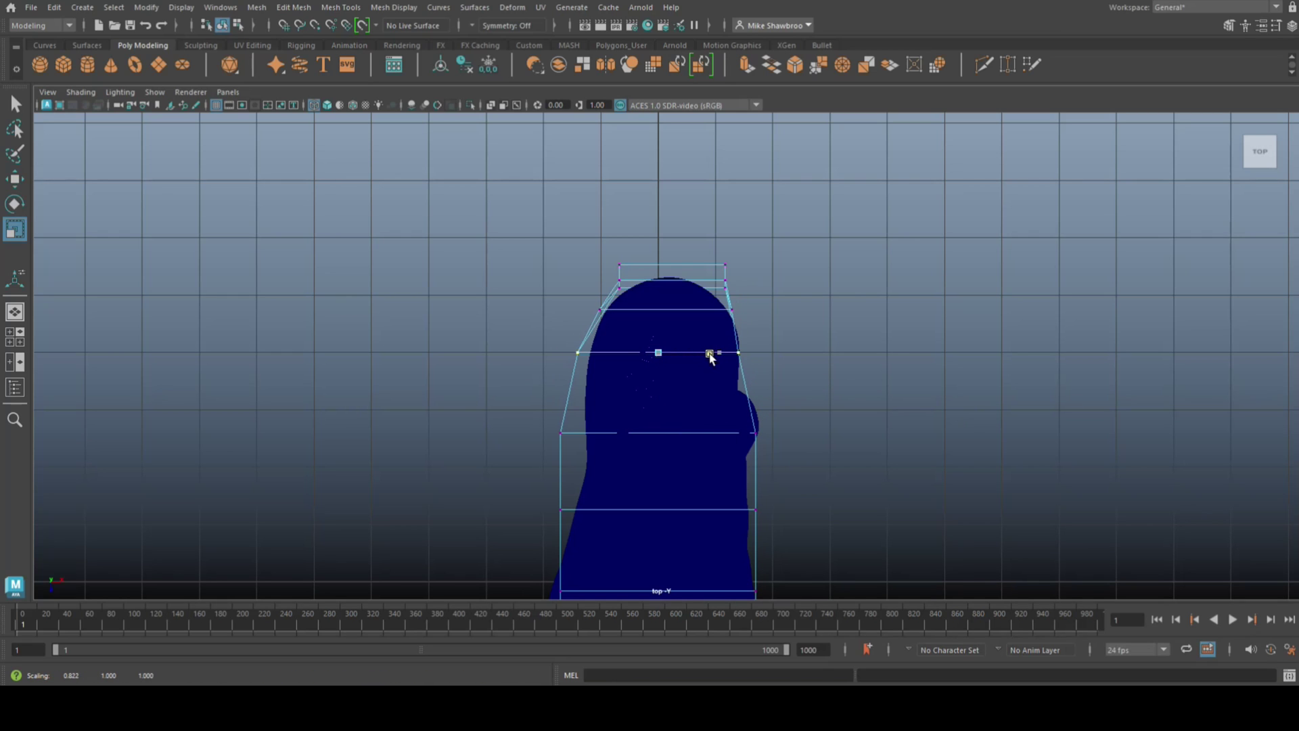
pyautogui.press('w')
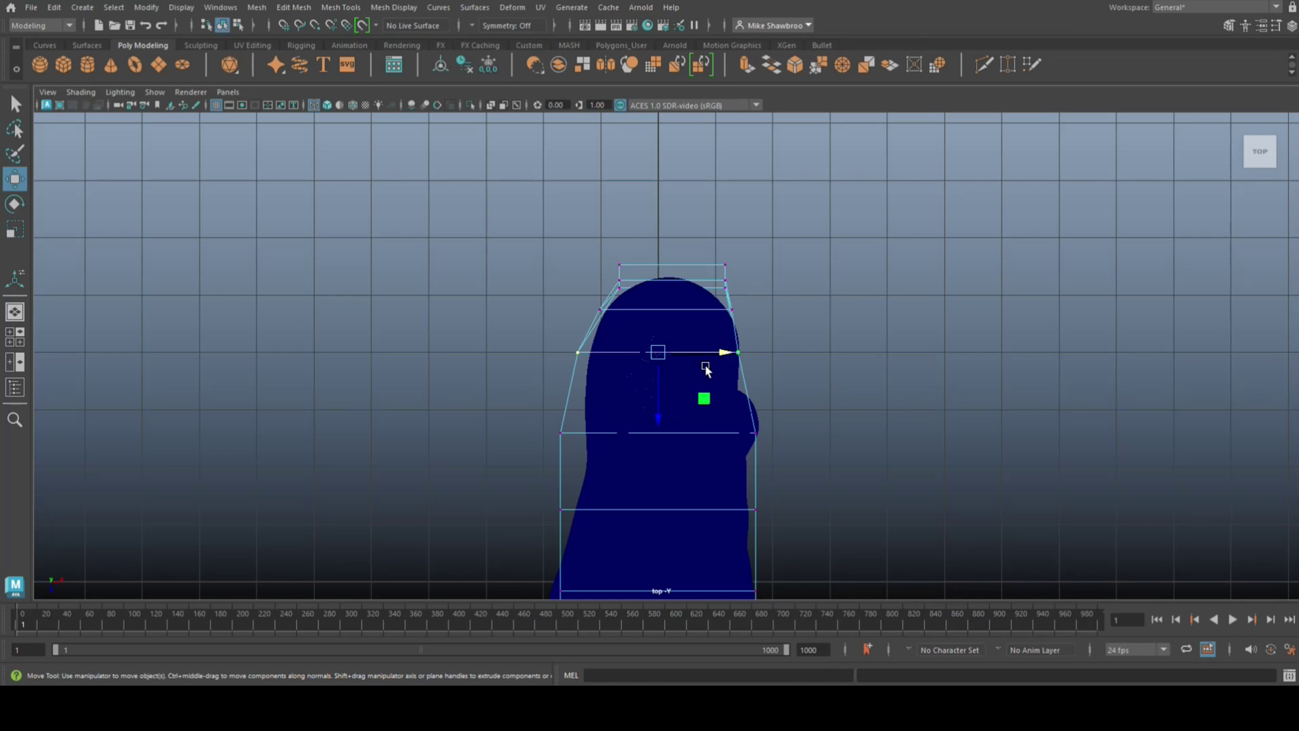
pyautogui.moveTo(722, 359); pyautogui.dragTo(725, 360)
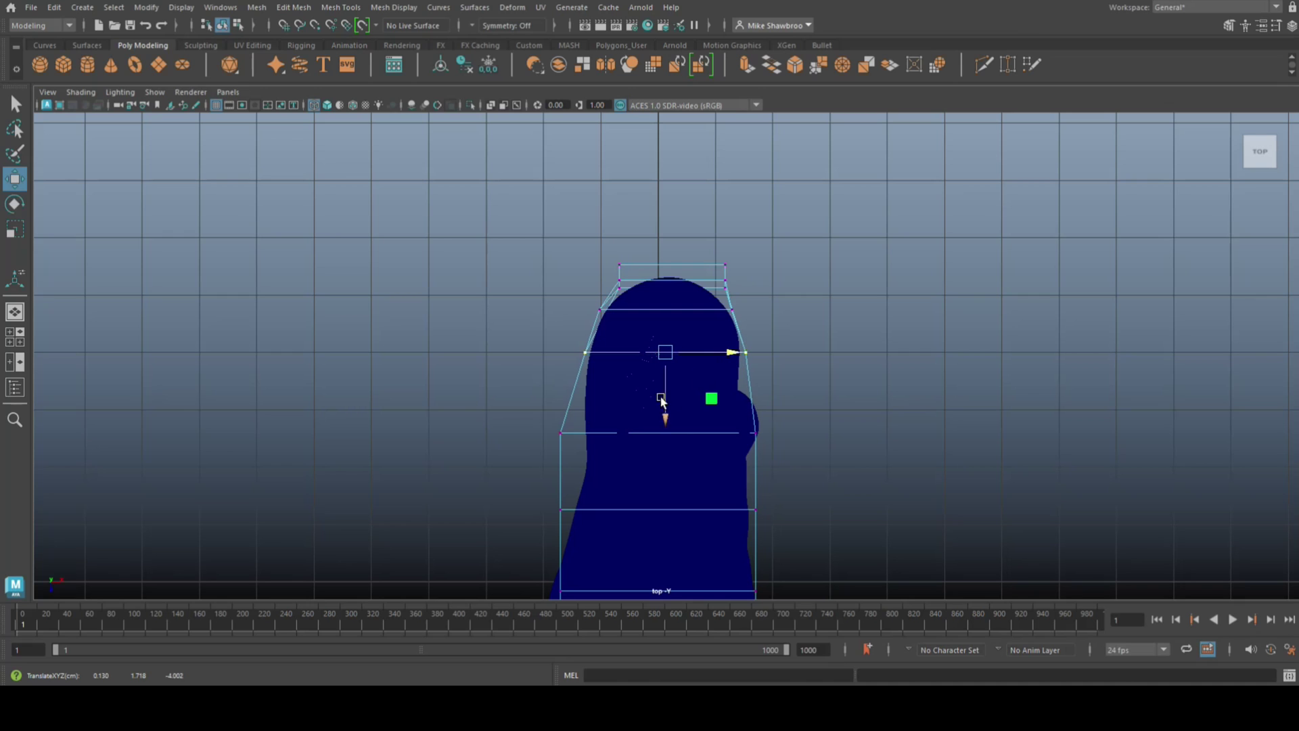
# Step: Shift the vertex row at the ankle bump outward past the bump and scale its width to about 0.98
pyautogui.moveTo(500, 413); pyautogui.dragTo(798, 465)
pyautogui.moveTo(725, 433); pyautogui.dragTo(737, 435)
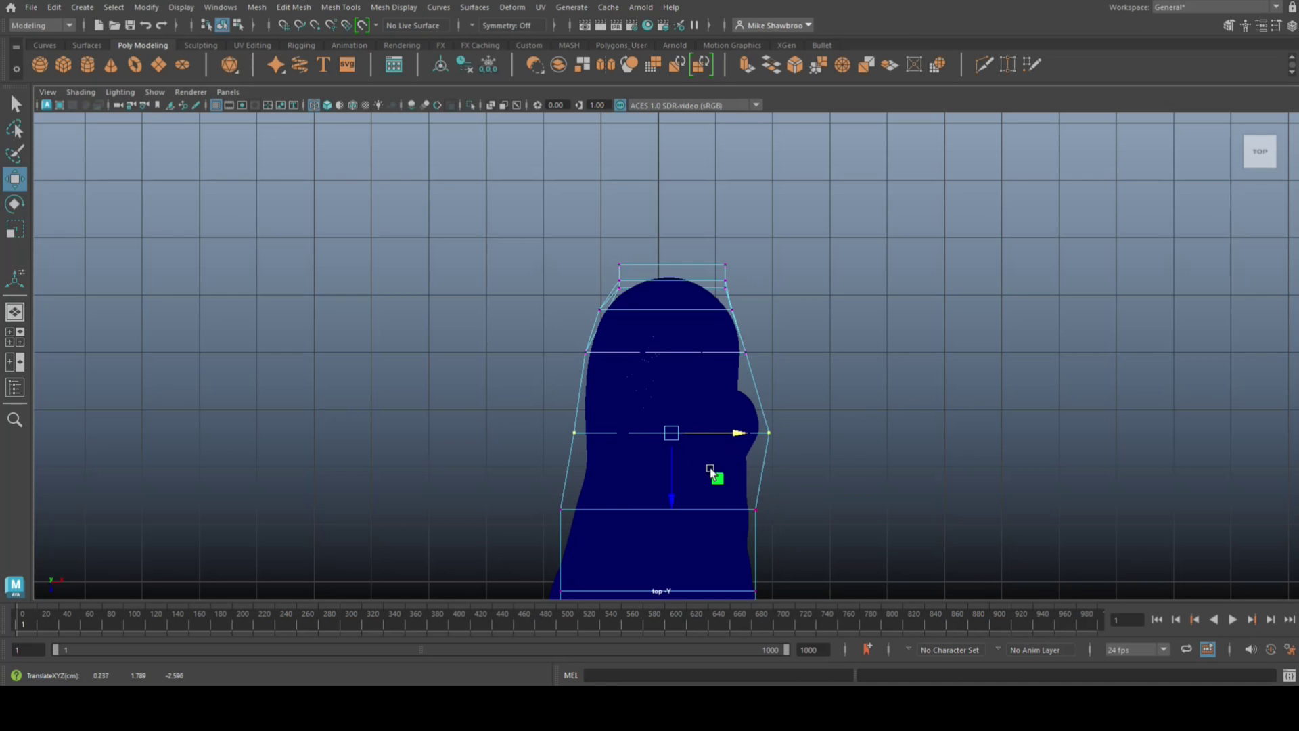
pyautogui.press('r')
pyautogui.moveTo(733, 433); pyautogui.dragTo(734, 436)
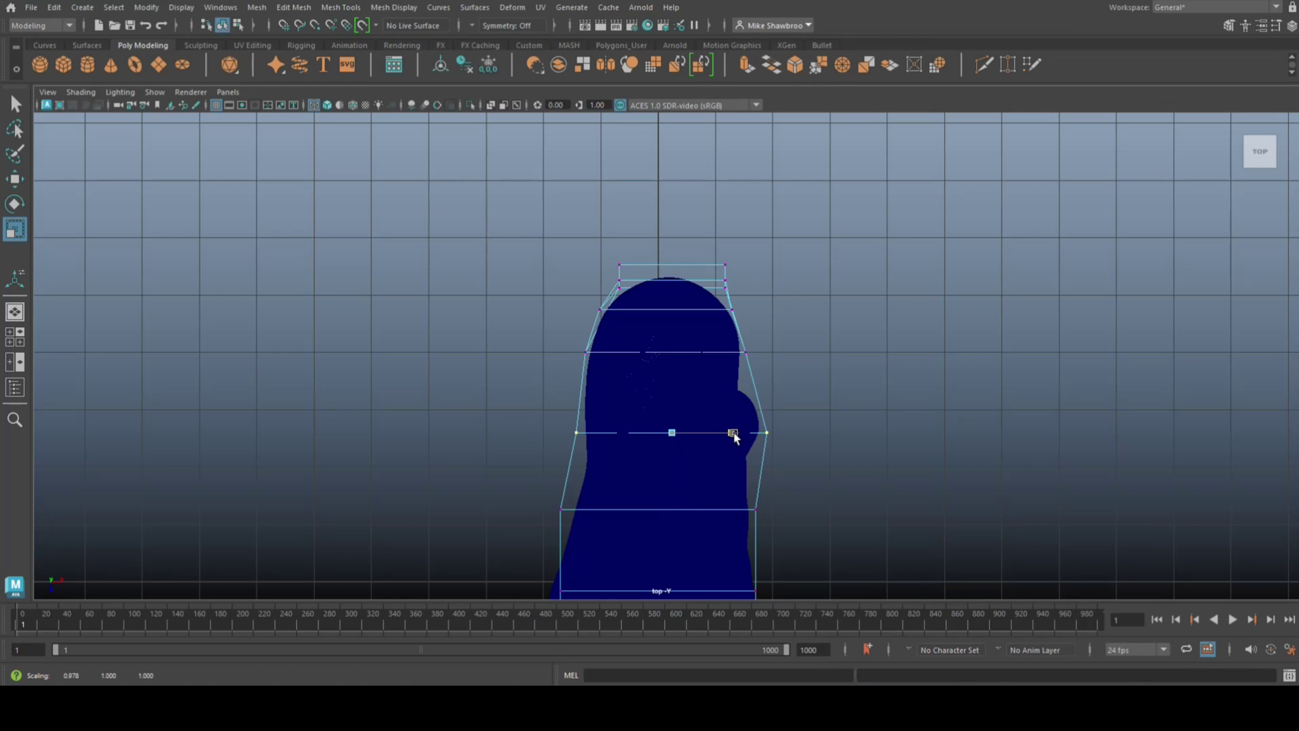
# Step: Narrow the vertex row just in front of the ankle bump and shift it sideways to match the foot's outline
pyautogui.moveTo(509, 490); pyautogui.dragTo(858, 556)
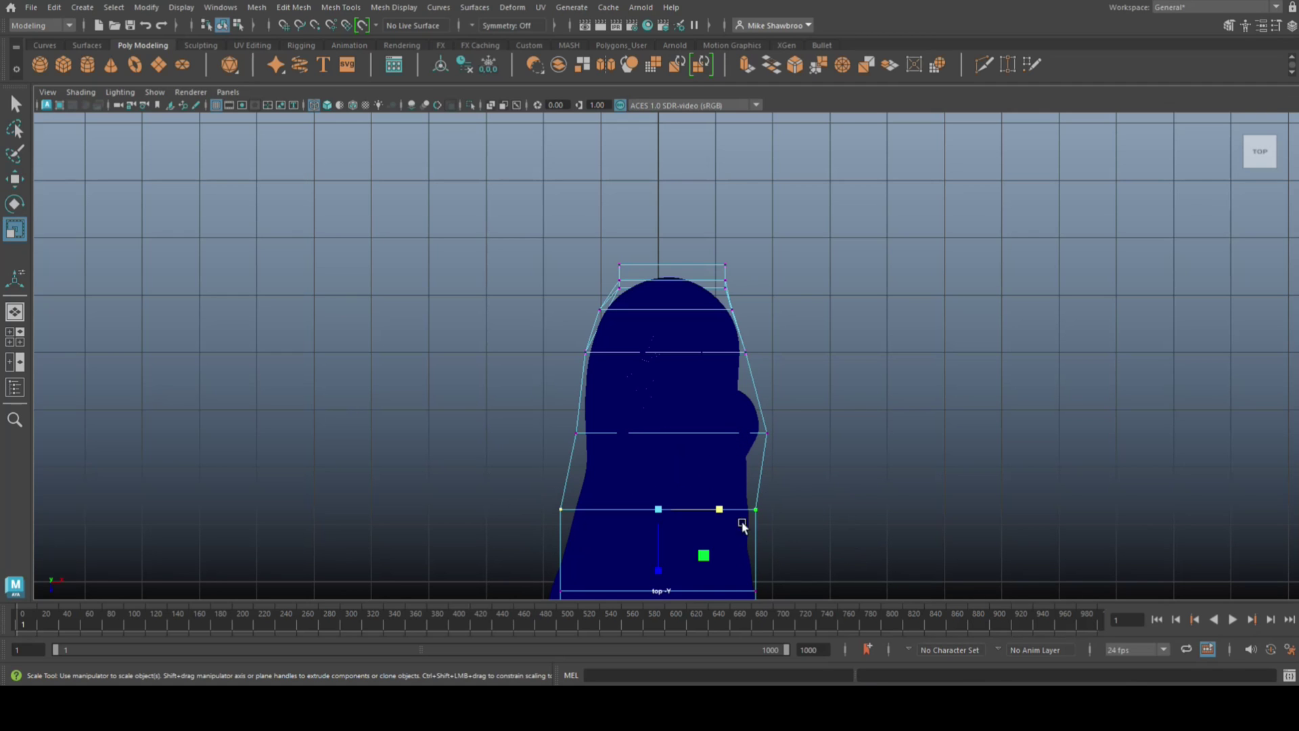
pyautogui.moveTo(719, 512); pyautogui.dragTo(713, 510)
pyautogui.press('w')
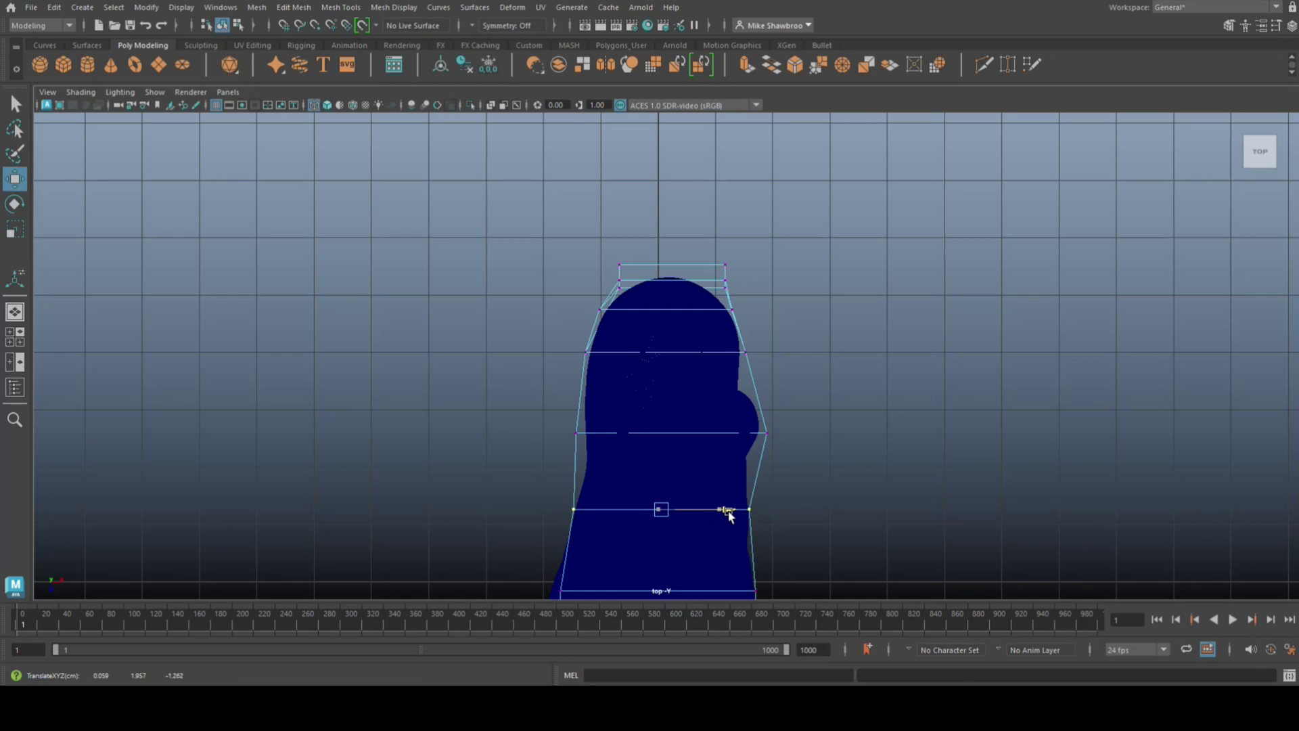
pyautogui.press('r')
pyautogui.moveTo(728, 514); pyautogui.dragTo(733, 513)
# Step: Widen the midfoot vertex row and shift it sideways to cover the foot's outer edge
pyautogui.keyDown('alt'); pyautogui.moveTo(795, 519); pyautogui.dragTo(816, 302, button='middle'); pyautogui.keyUp('alt')
pyautogui.moveTo(549, 354); pyautogui.dragTo(828, 430)
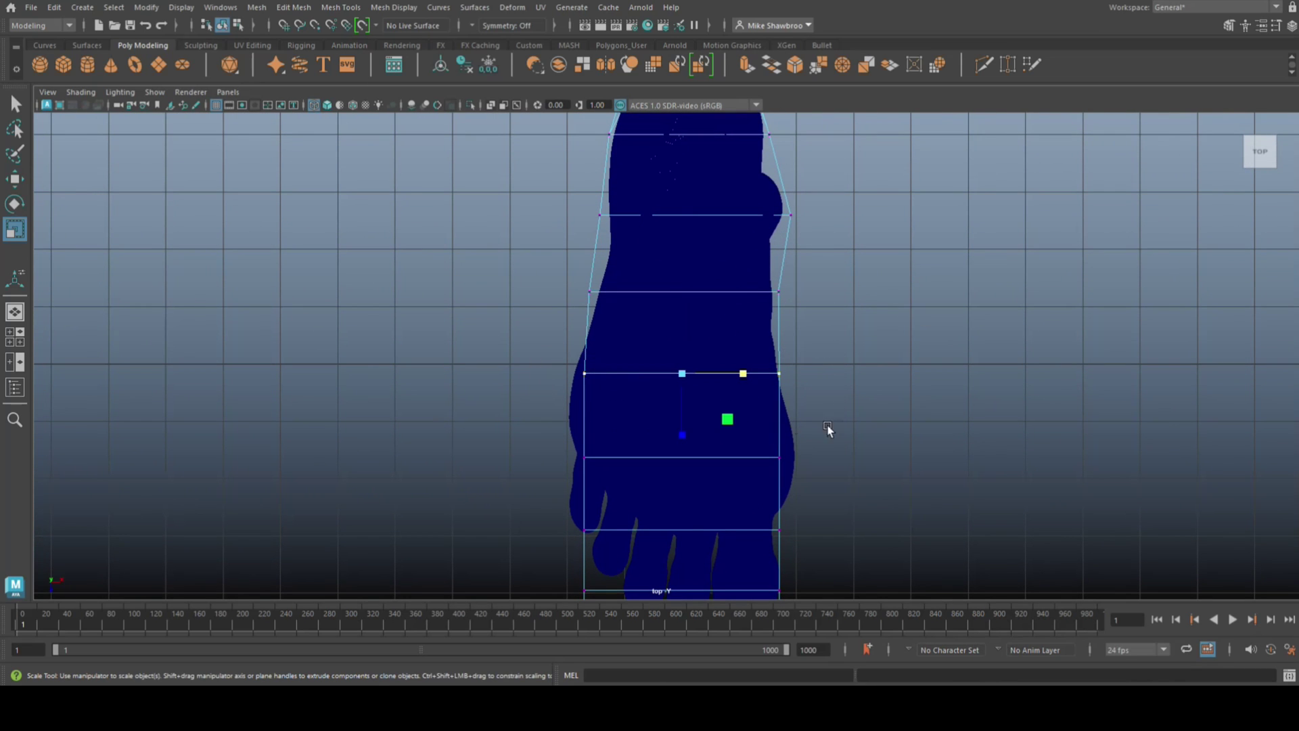
pyautogui.moveTo(746, 385); pyautogui.dragTo(744, 376)
pyautogui.press('w')
# Step: Widen the vertex row at the ball of the foot and move its little-toe-side vertices outward past the outline
pyautogui.moveTo(541, 440); pyautogui.dragTo(870, 499)
pyautogui.press('r')
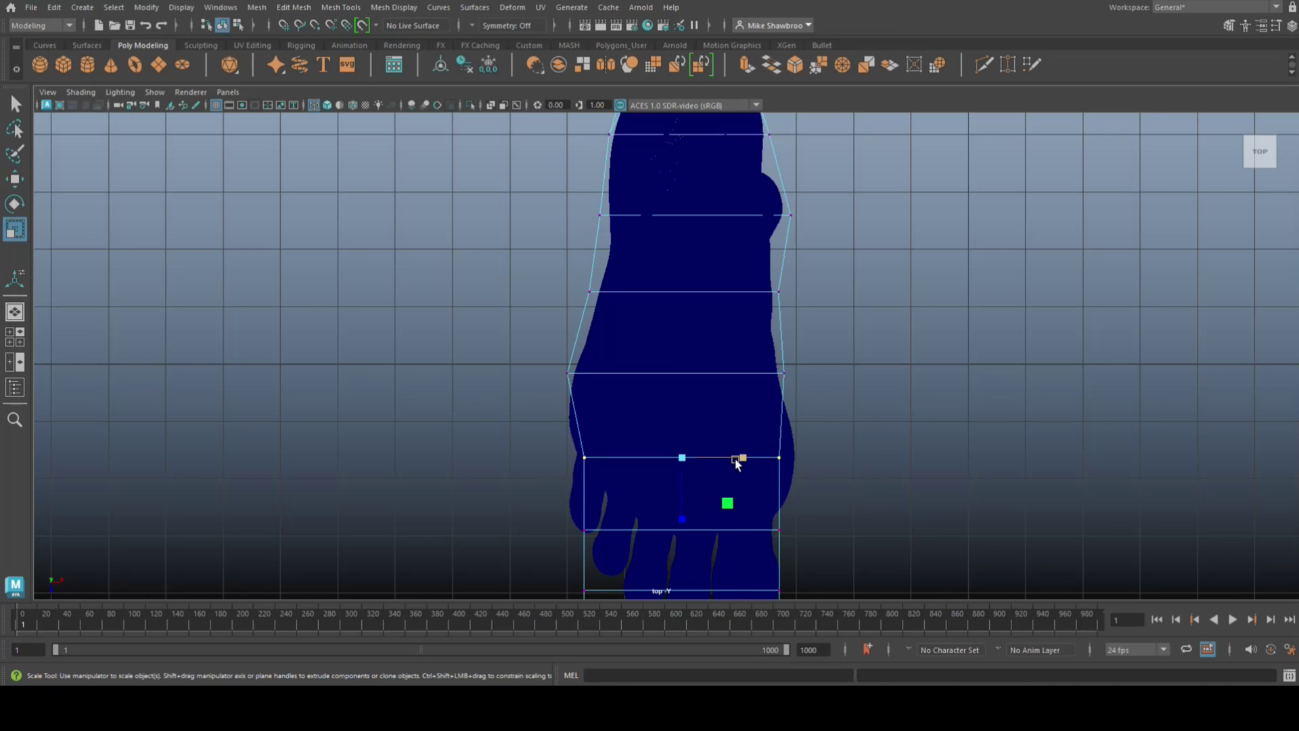
pyautogui.moveTo(739, 458)
pyautogui.mouseDown()
pyautogui.moveTo(766, 458)
pyautogui.moveTo(741, 458)
pyautogui.mouseUp()
pyautogui.press('w')
pyautogui.moveTo(504, 436); pyautogui.dragTo(627, 459)
# Step: Widen the vertex row at the base of the toes and shift it toward the little-toe side
pyautogui.moveTo(486, 511); pyautogui.dragTo(781, 577)
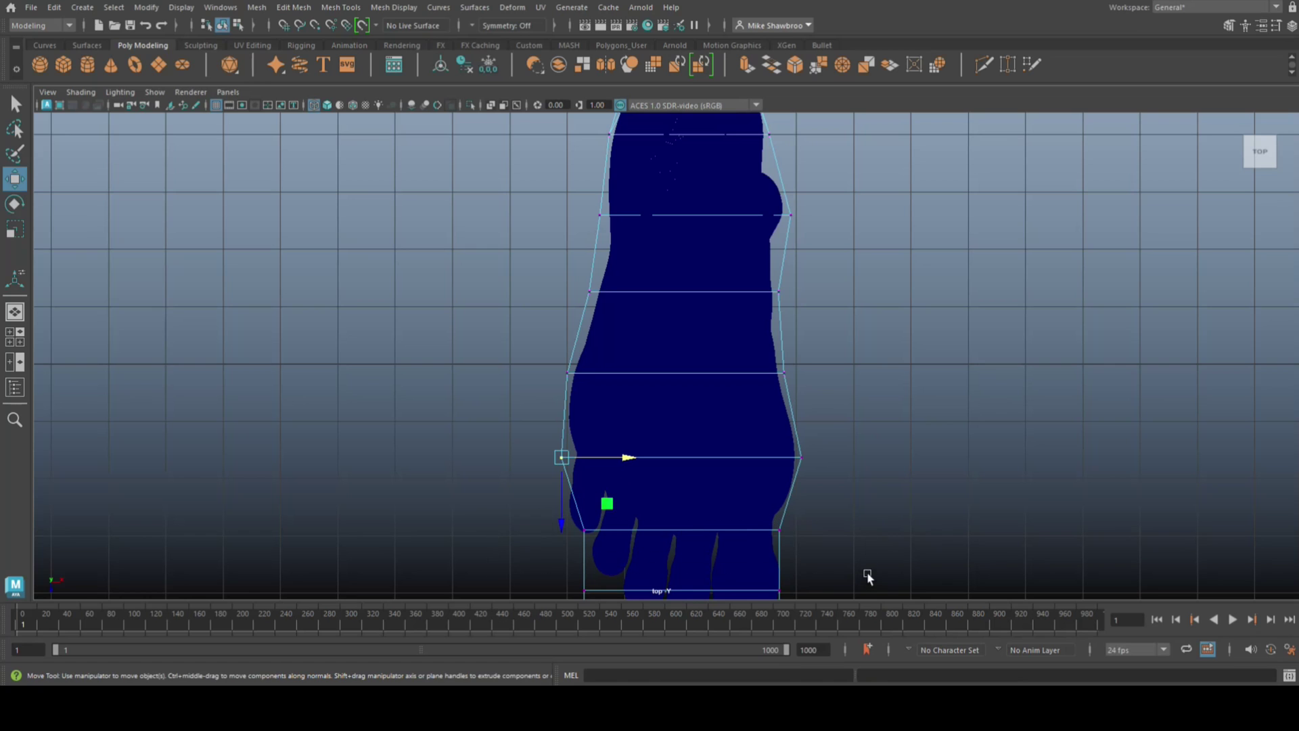
pyautogui.press('r')
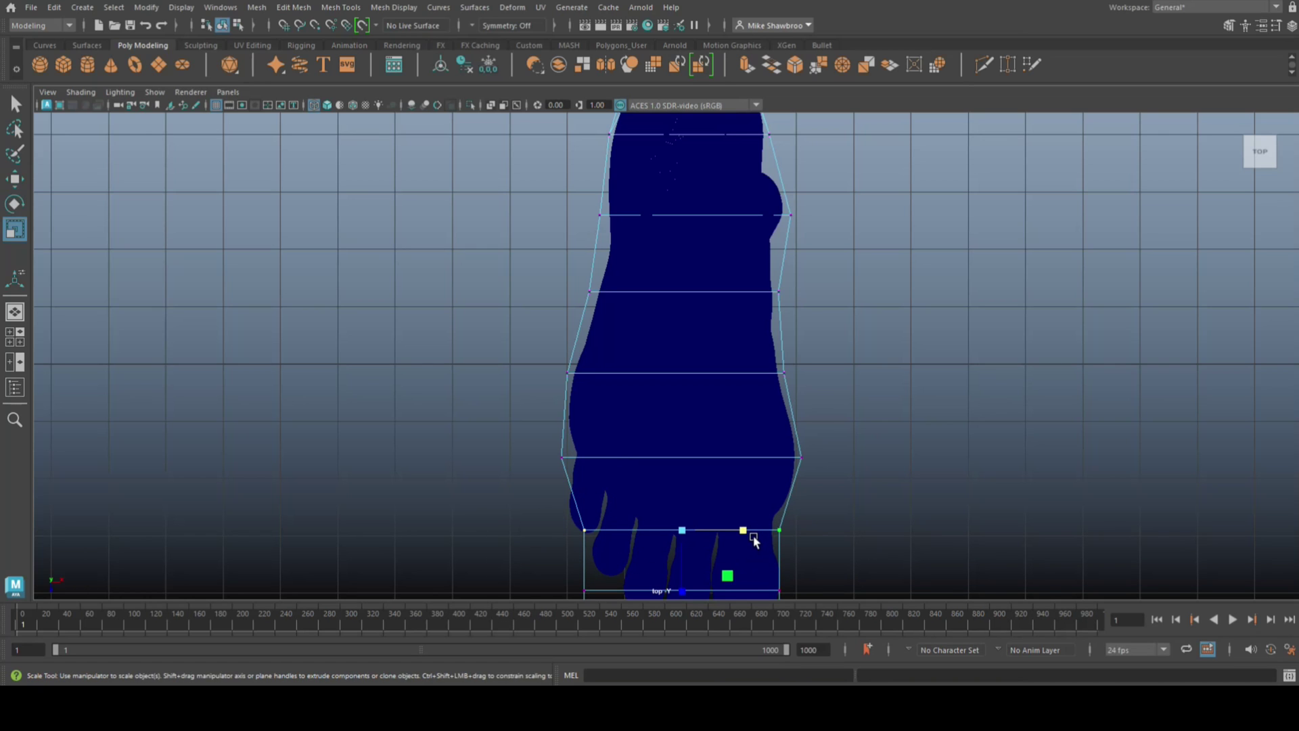
pyautogui.moveTo(743, 531)
pyautogui.mouseDown()
pyautogui.moveTo(753, 536)
pyautogui.moveTo(741, 533)
pyautogui.mouseUp()
pyautogui.press('w')
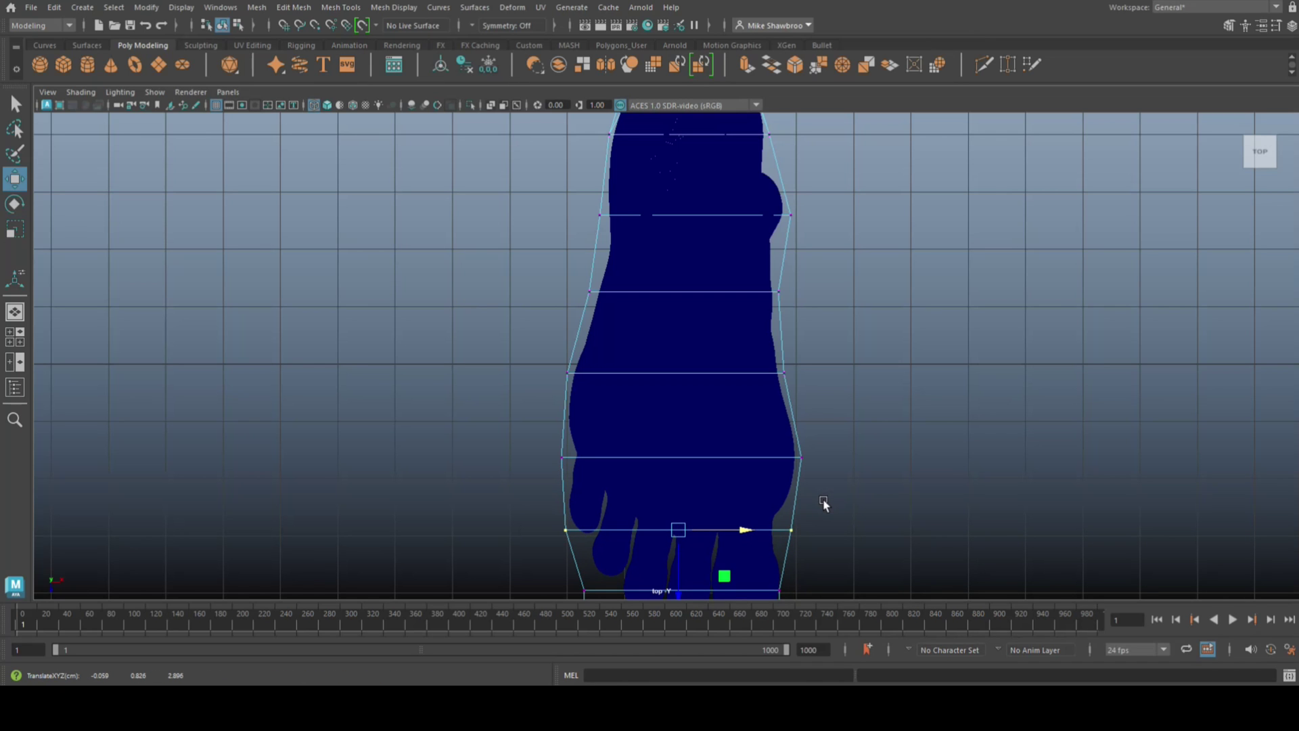
# Step: Shift the vertex row crossing the toes sideways so it encloses the big toe
pyautogui.keyDown('alt'); pyautogui.moveTo(823, 503); pyautogui.dragTo(826, 311, button='middle'); pyautogui.keyUp('alt')
pyautogui.moveTo(539, 377); pyautogui.dragTo(845, 415)
pyautogui.moveTo(751, 399); pyautogui.dragTo(762, 408)
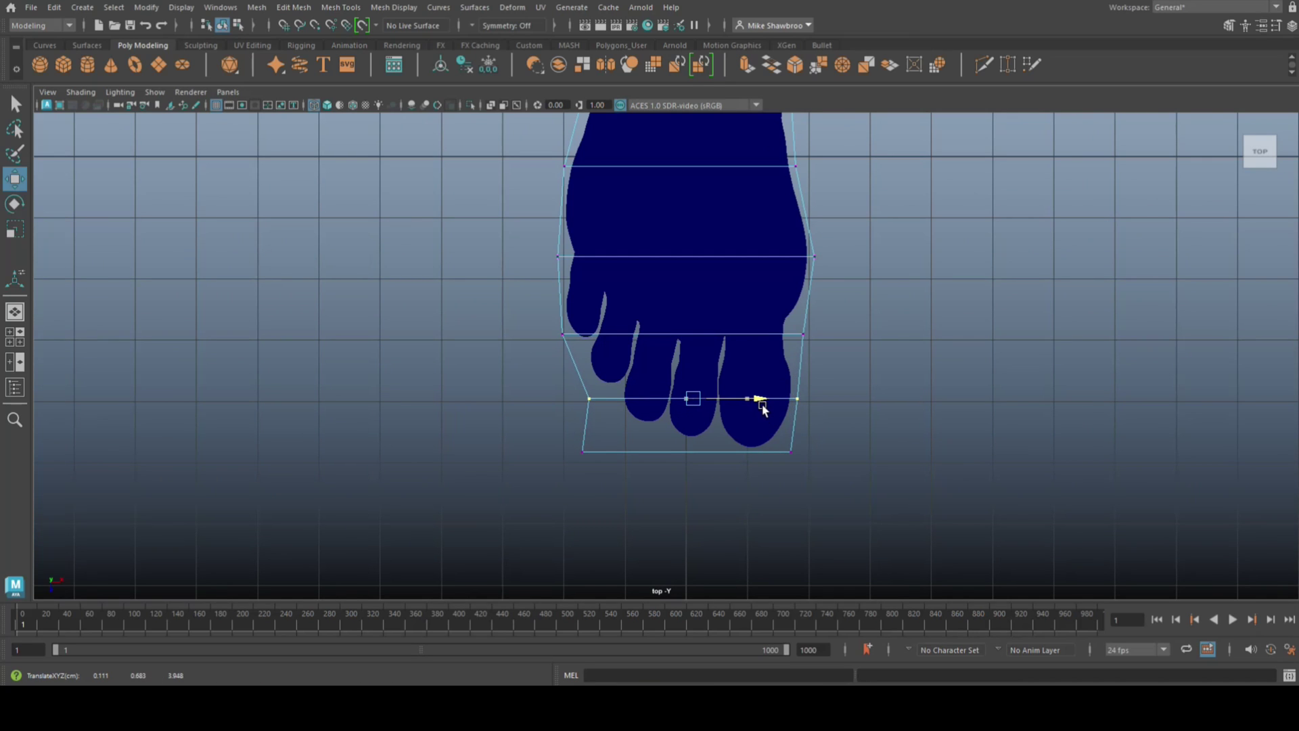
# Step: Reposition and narrow the frontmost vertex row, pulling its little-toe-side end to follow the slant of the toe tips
pyautogui.moveTo(536, 435); pyautogui.dragTo(838, 508)
pyautogui.moveTo(753, 458)
pyautogui.mouseDown()
pyautogui.moveTo(771, 456)
pyautogui.moveTo(757, 455)
pyautogui.moveTo(763, 480)
pyautogui.moveTo(742, 456)
pyautogui.mouseUp()
pyautogui.press('r')
pyautogui.moveTo(587, 441); pyautogui.dragTo(631, 439)
pyautogui.press('w')
# Step: In the perspective view, delete the three top faces over the ankle to open the shell
pyautogui.click(15, 337)
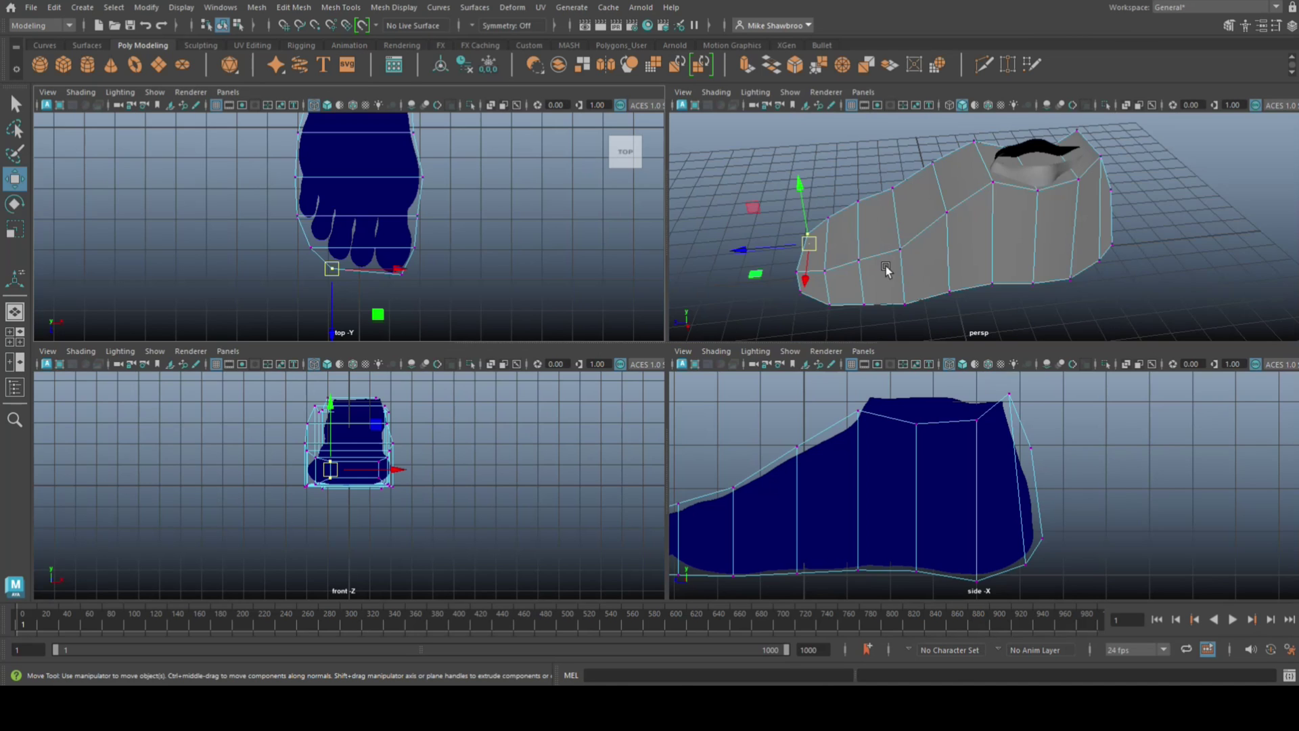
pyautogui.press('space')
pyautogui.moveTo(627, 441)
pyautogui.keyDown('alt'); pyautogui.mouseDown()
pyautogui.moveTo(790, 422)
pyautogui.moveTo(720, 441)
pyautogui.moveTo(762, 464)
pyautogui.moveTo(731, 460)
pyautogui.moveTo(632, 369)
pyautogui.moveTo(623, 458)
pyautogui.mouseUp(); pyautogui.keyUp('alt')
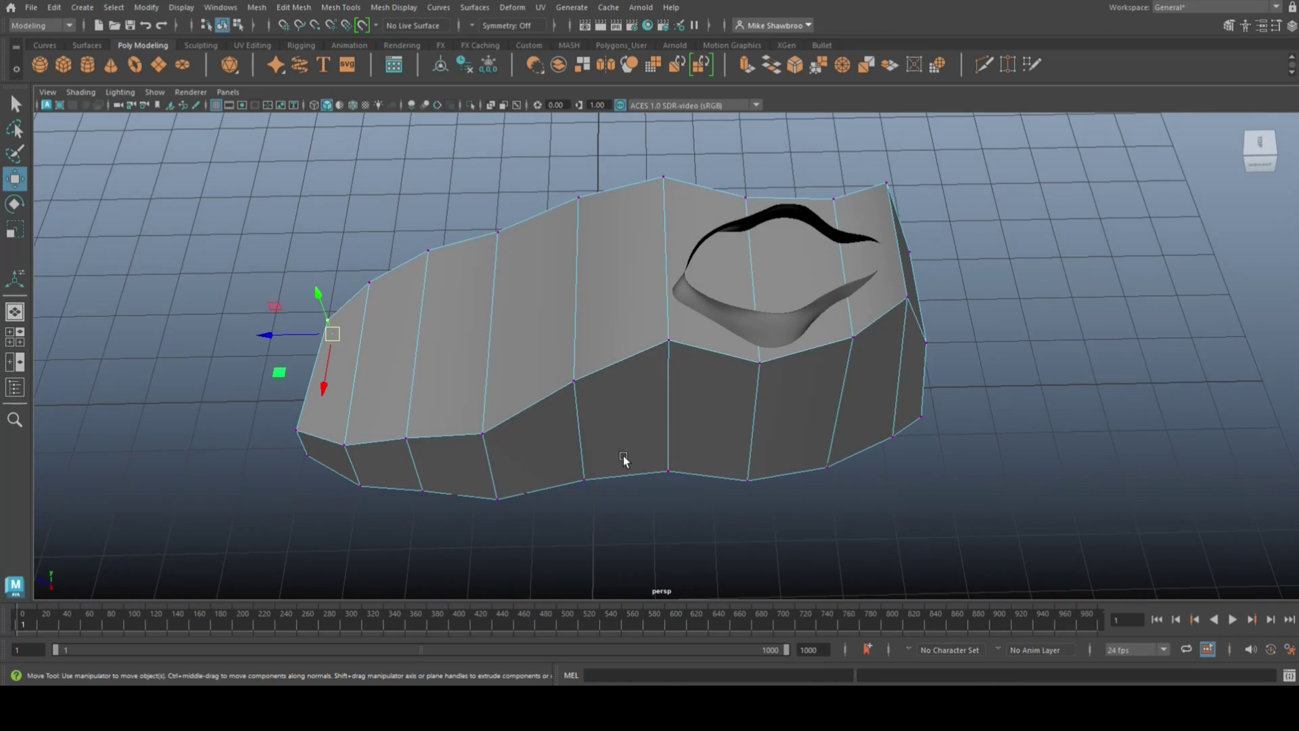
pyautogui.moveTo(683, 211); pyautogui.dragTo(685, 249, button='right')
pyautogui.click(687, 231)
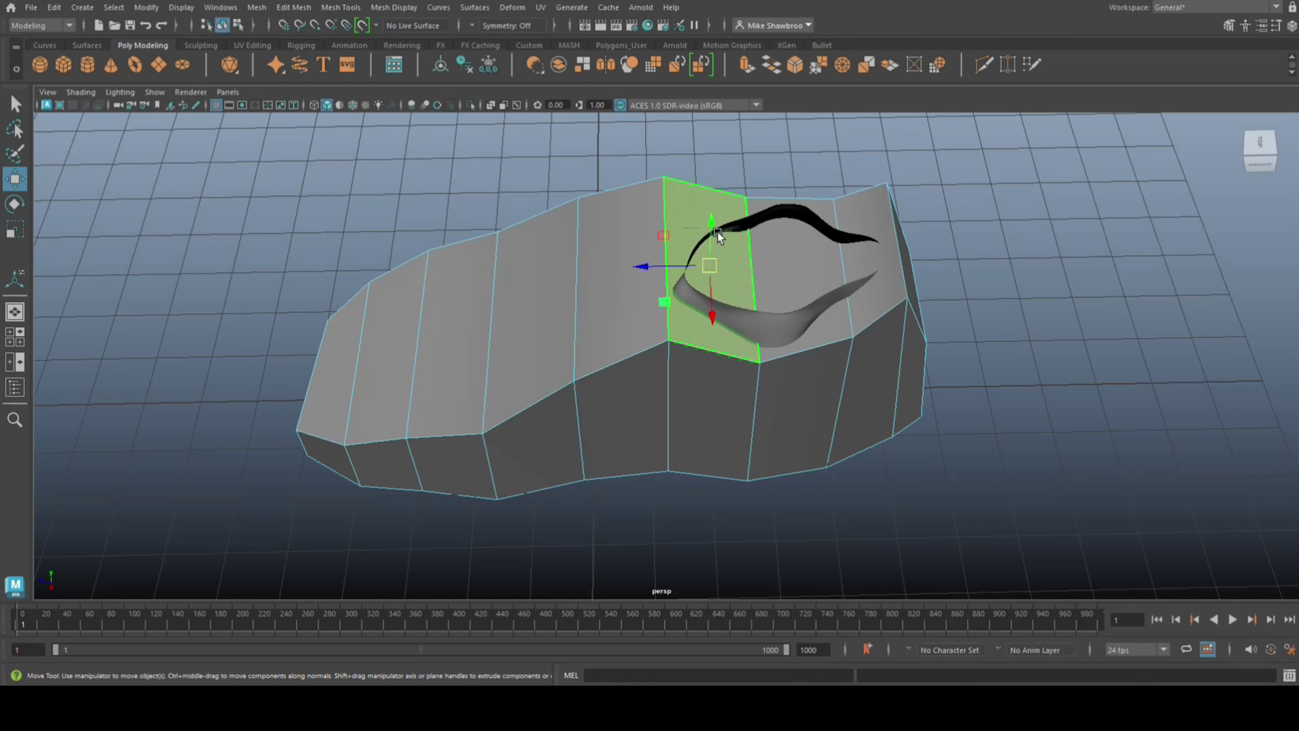
pyautogui.keyDown('shift'); pyautogui.click(808, 274); pyautogui.keyUp('shift')
pyautogui.keyDown('shift'); pyautogui.click(862, 284); pyautogui.keyUp('shift')
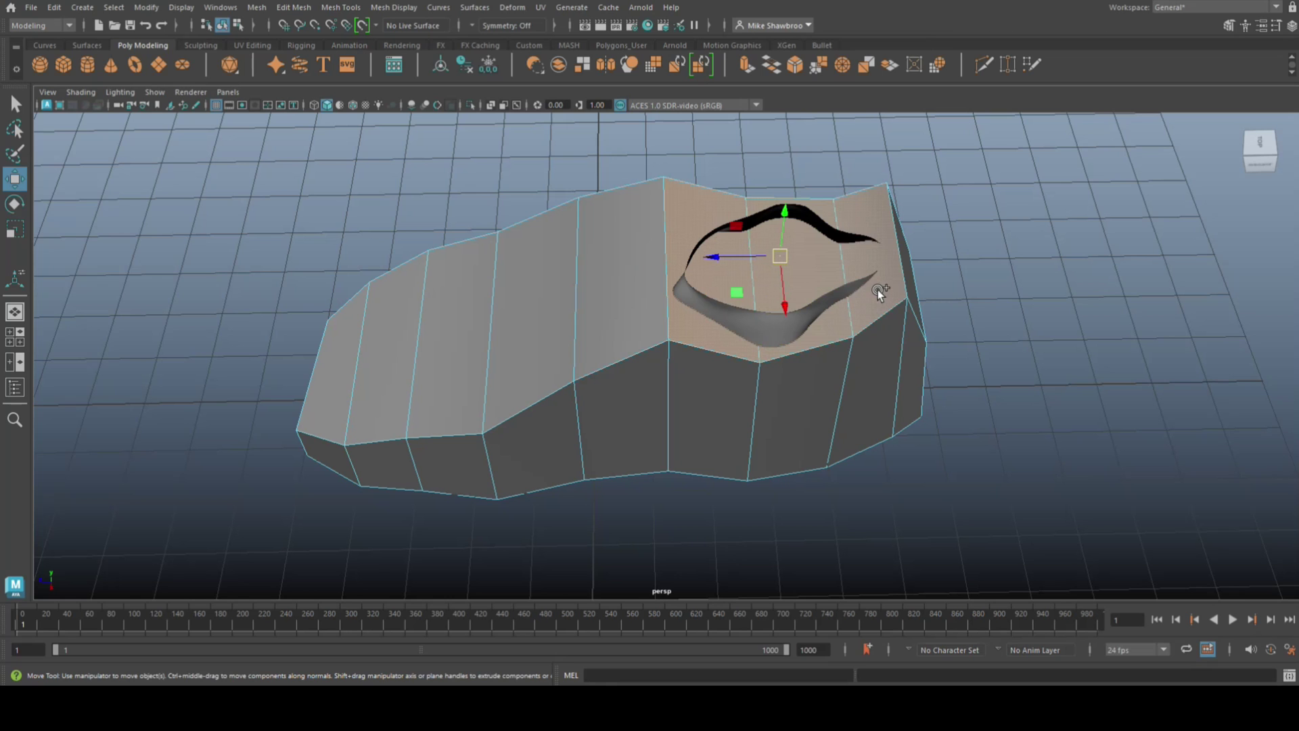
pyautogui.press('Delete')
# Step: Inspect the shell in smooth preview around the foot and return it to the unsmoothed display
pyautogui.keyDown('alt'); pyautogui.moveTo(912, 250); pyautogui.dragTo(1014, 264); pyautogui.keyUp('alt')
pyautogui.moveTo(768, 305); pyautogui.dragTo(805, 304, button='right')
pyautogui.press('3')
pyautogui.click(830, 431)
pyautogui.keyDown('alt'); pyautogui.moveTo(830, 431); pyautogui.dragTo(763, 467); pyautogui.keyUp('alt')
pyautogui.click(703, 340)
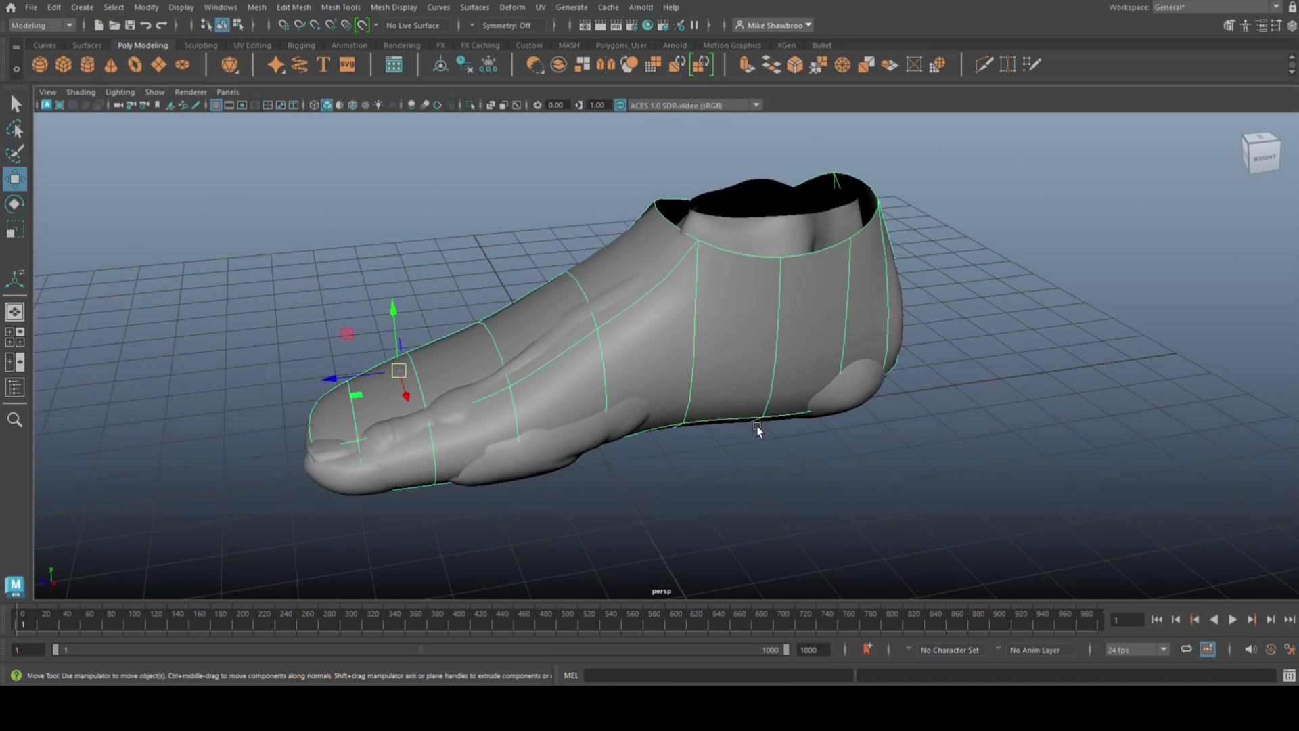
pyautogui.press('1')
pyautogui.keyDown('alt'); pyautogui.moveTo(838, 447); pyautogui.dragTo(836, 411); pyautogui.keyUp('alt')
# Step: Set Insert Edge Loop to equal distance from edge and add a loop around the shell just above its bottom edge
pyautogui.press('space')
pyautogui.press('space')
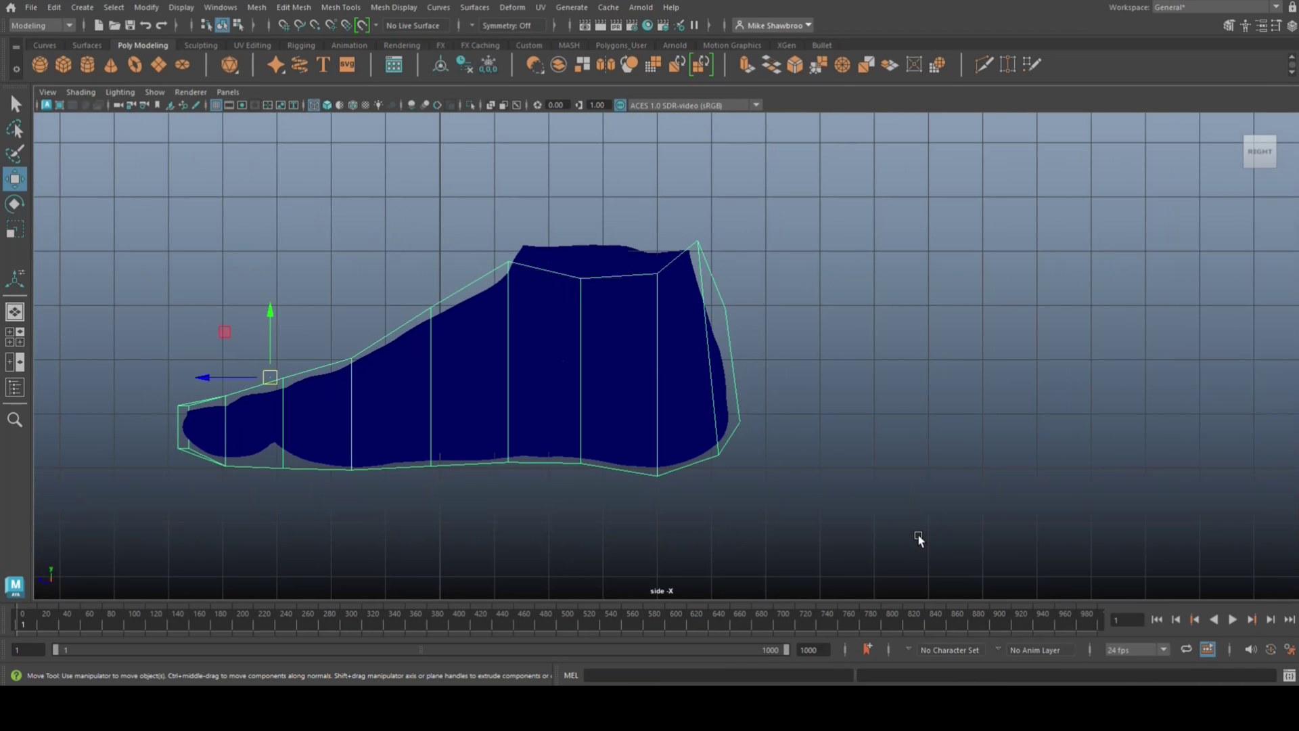
pyautogui.press('g')
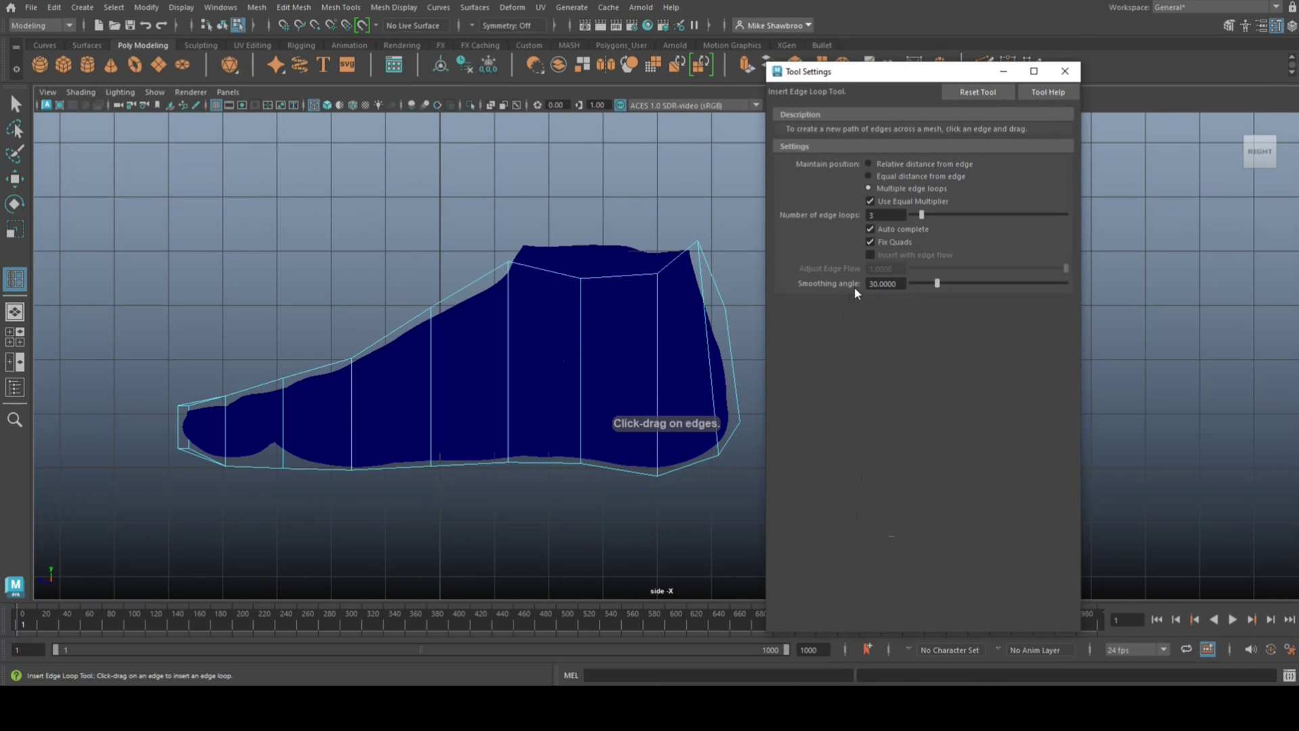
pyautogui.click(867, 176)
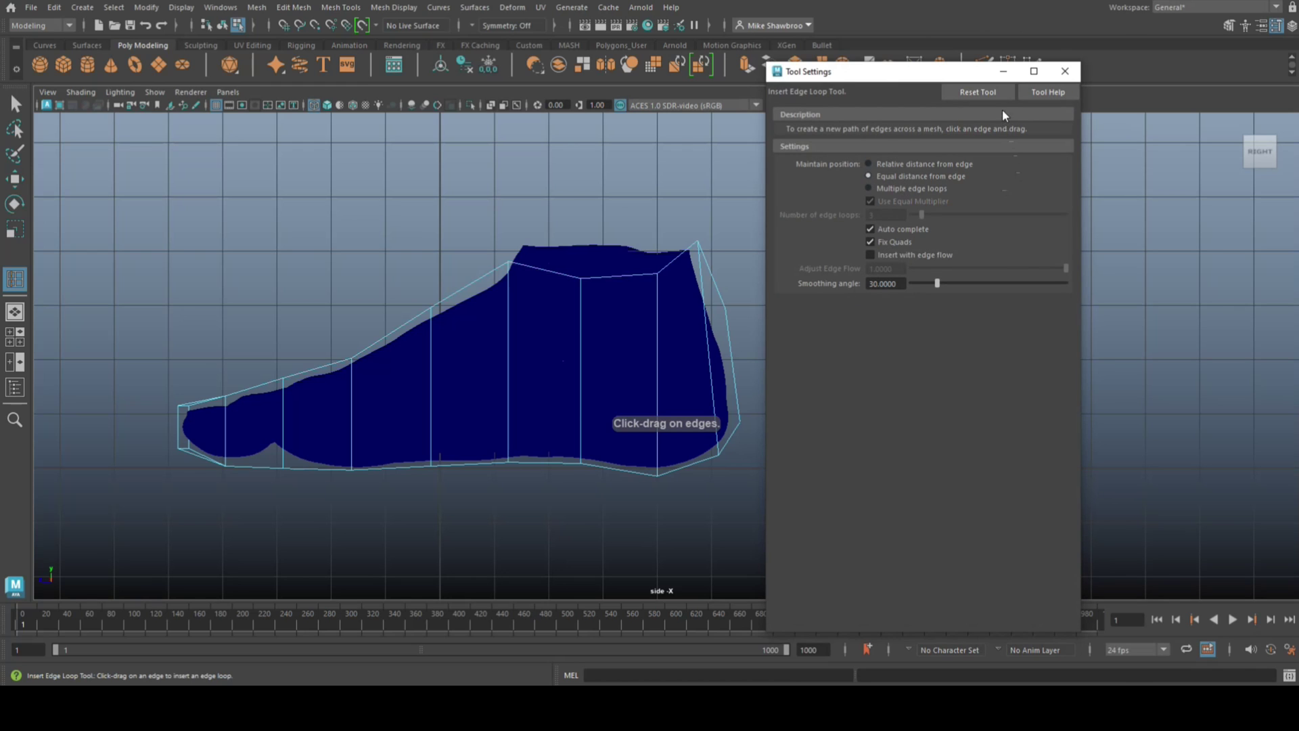
pyautogui.click(1003, 71)
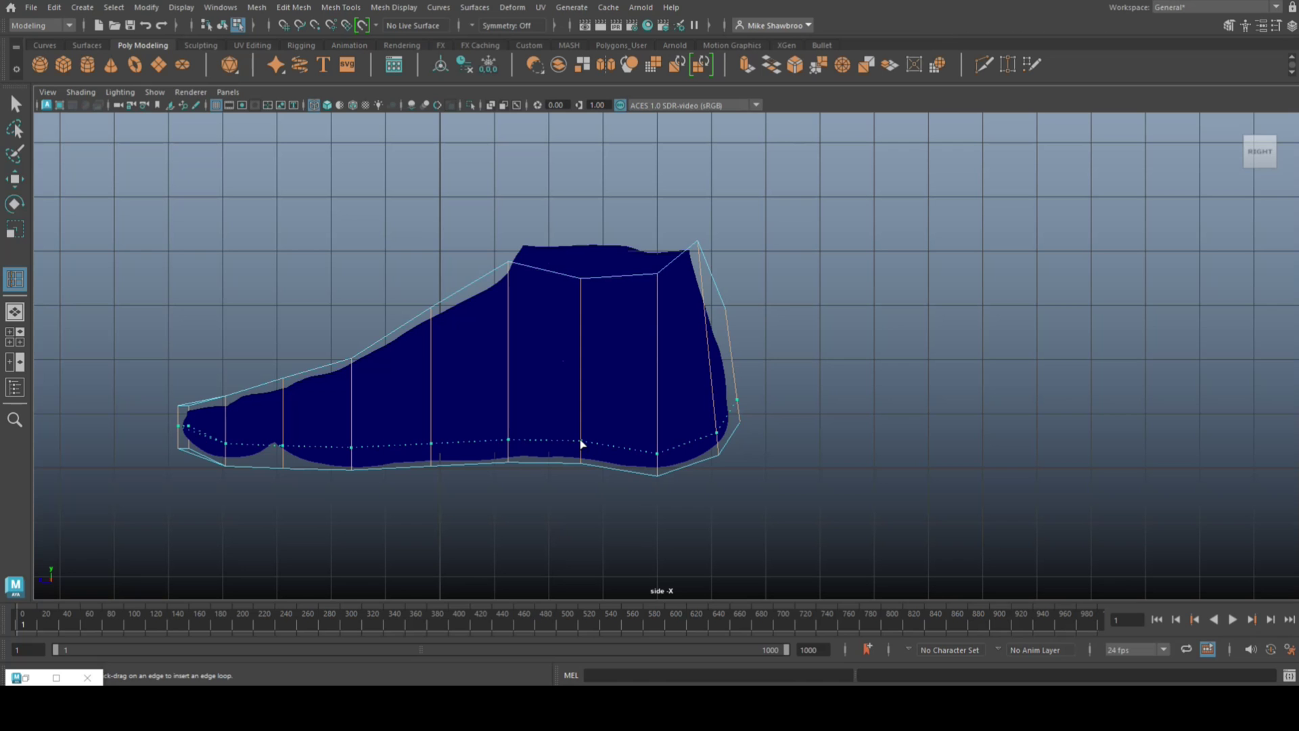
pyautogui.click(580, 440)
# Step: Select the whole band of faces below the new edge loop and extrude it slightly outward as a sole rim
pyautogui.press('space')
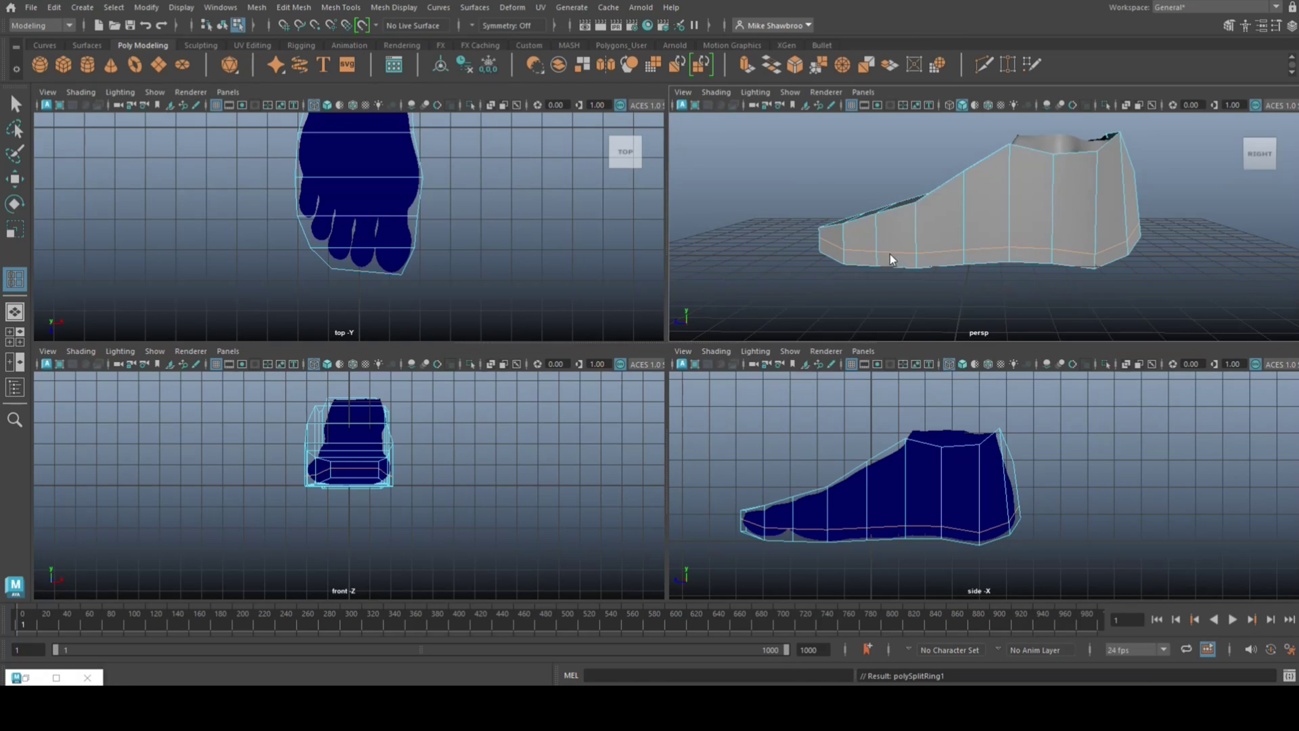
pyautogui.press('space')
pyautogui.keyDown('alt'); pyautogui.moveTo(765, 319); pyautogui.dragTo(759, 423); pyautogui.keyUp('alt')
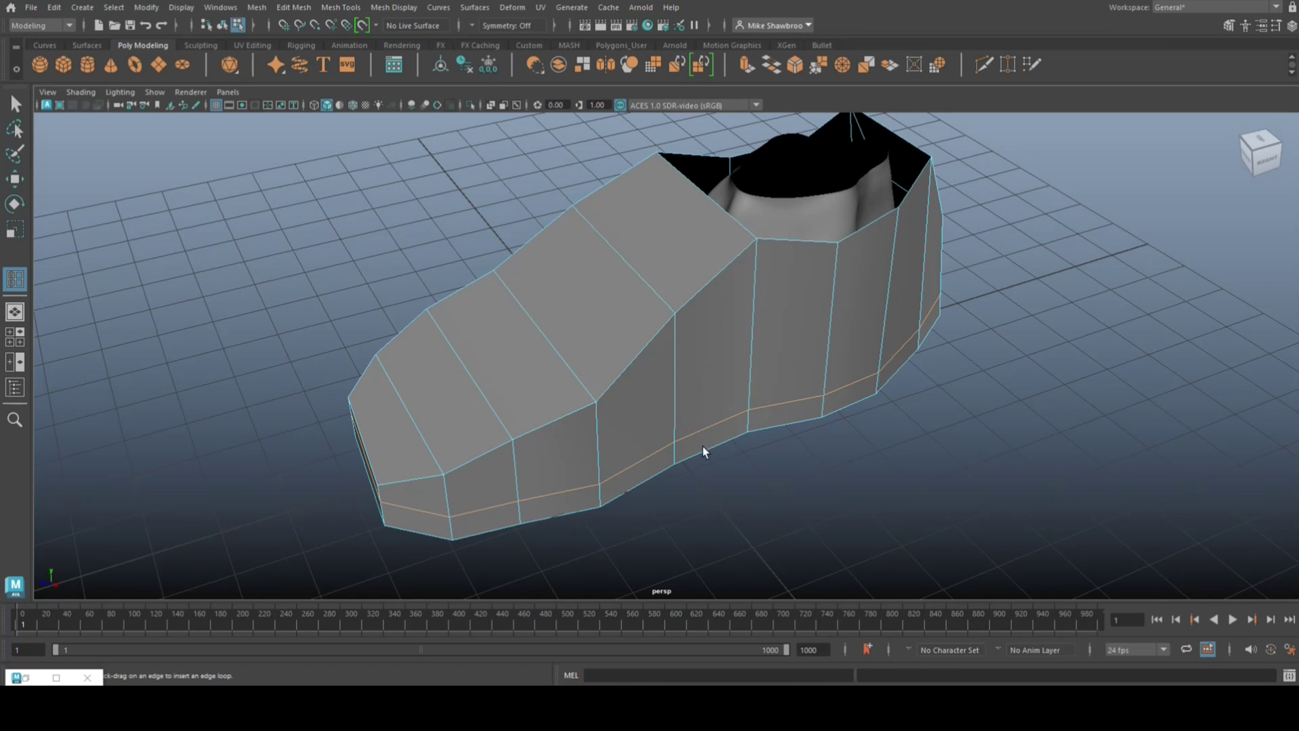
pyautogui.press('q')
pyautogui.moveTo(609, 301); pyautogui.dragTo(612, 339, button='right')
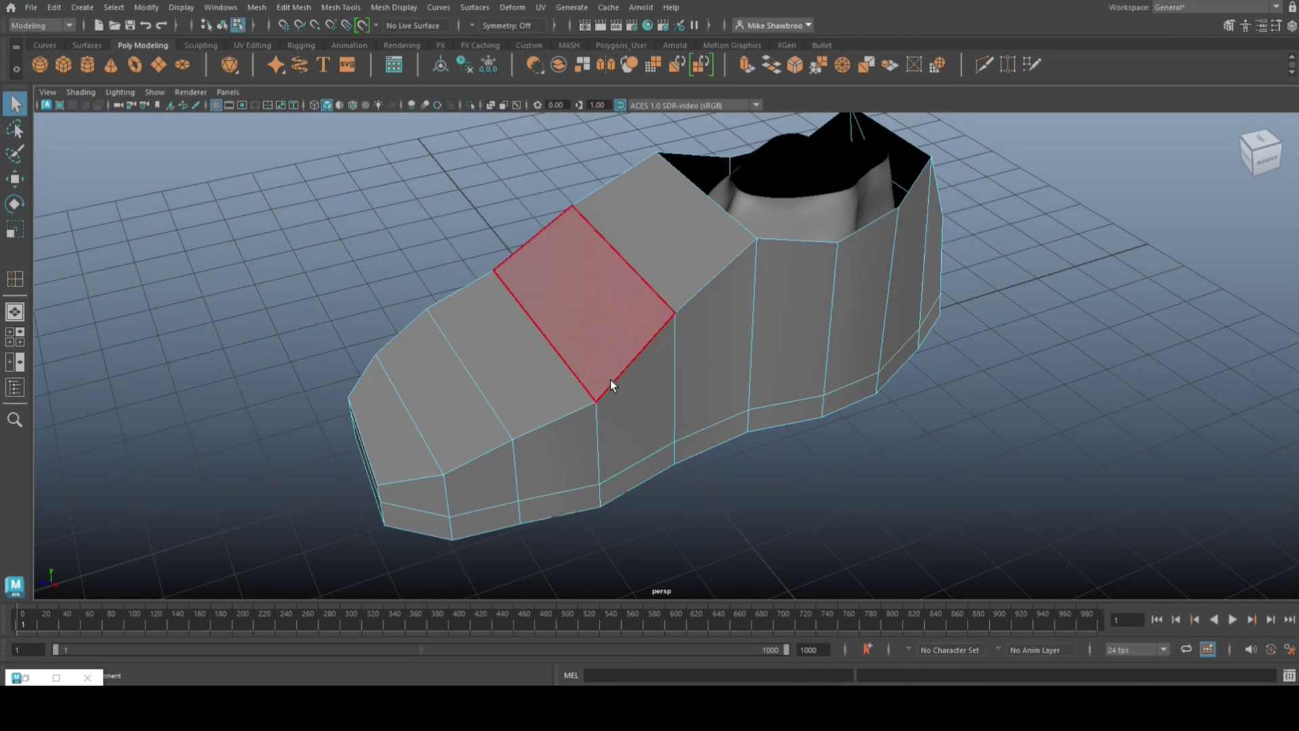
pyautogui.click(617, 482)
pyautogui.keyDown('shift'); pyautogui.doubleClick(700, 437); pyautogui.keyUp('shift')
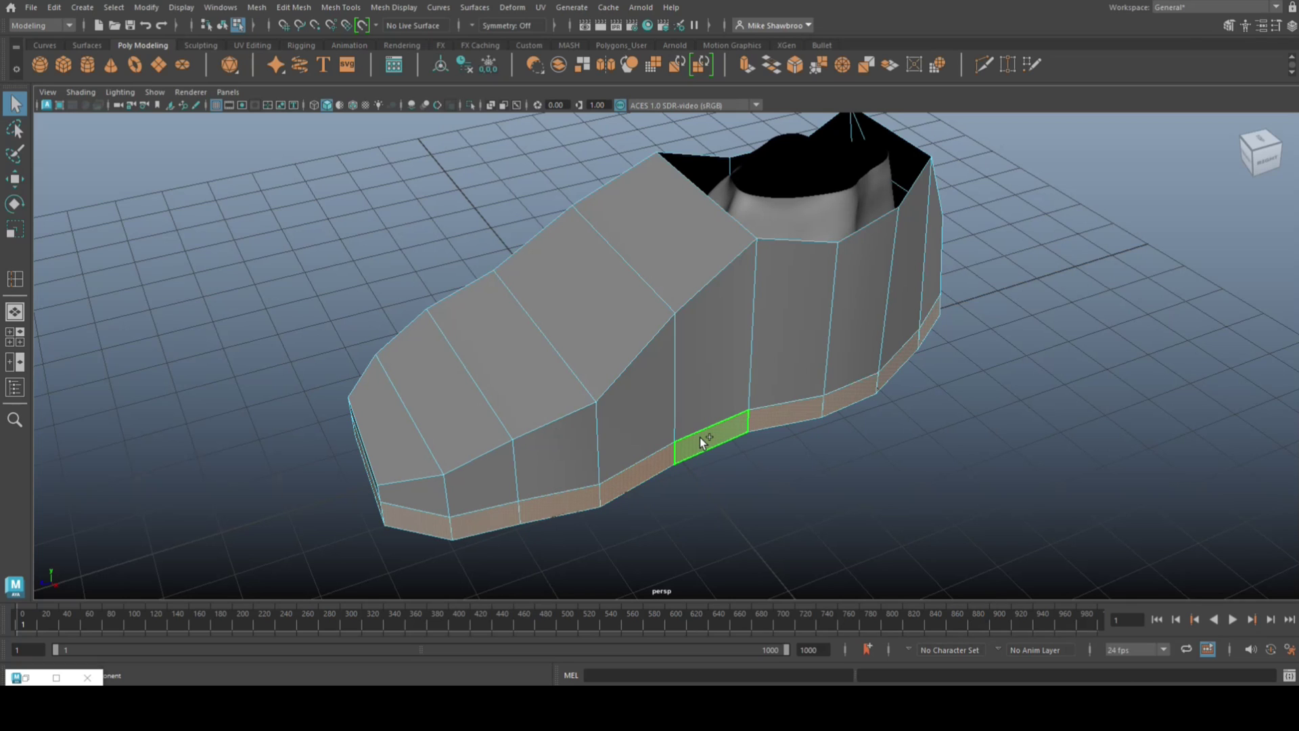
pyautogui.hotkey('ctrl', 'e')
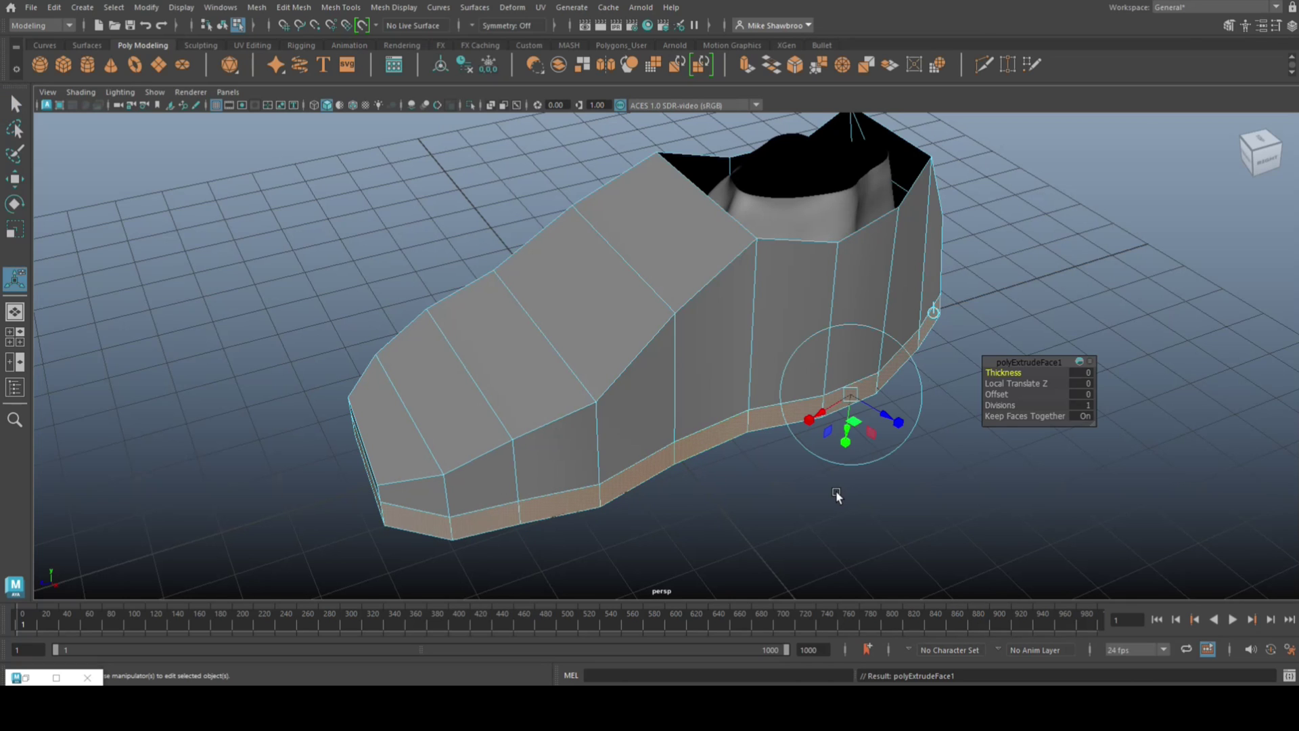
pyautogui.click(1083, 373)
pyautogui.press('Return')
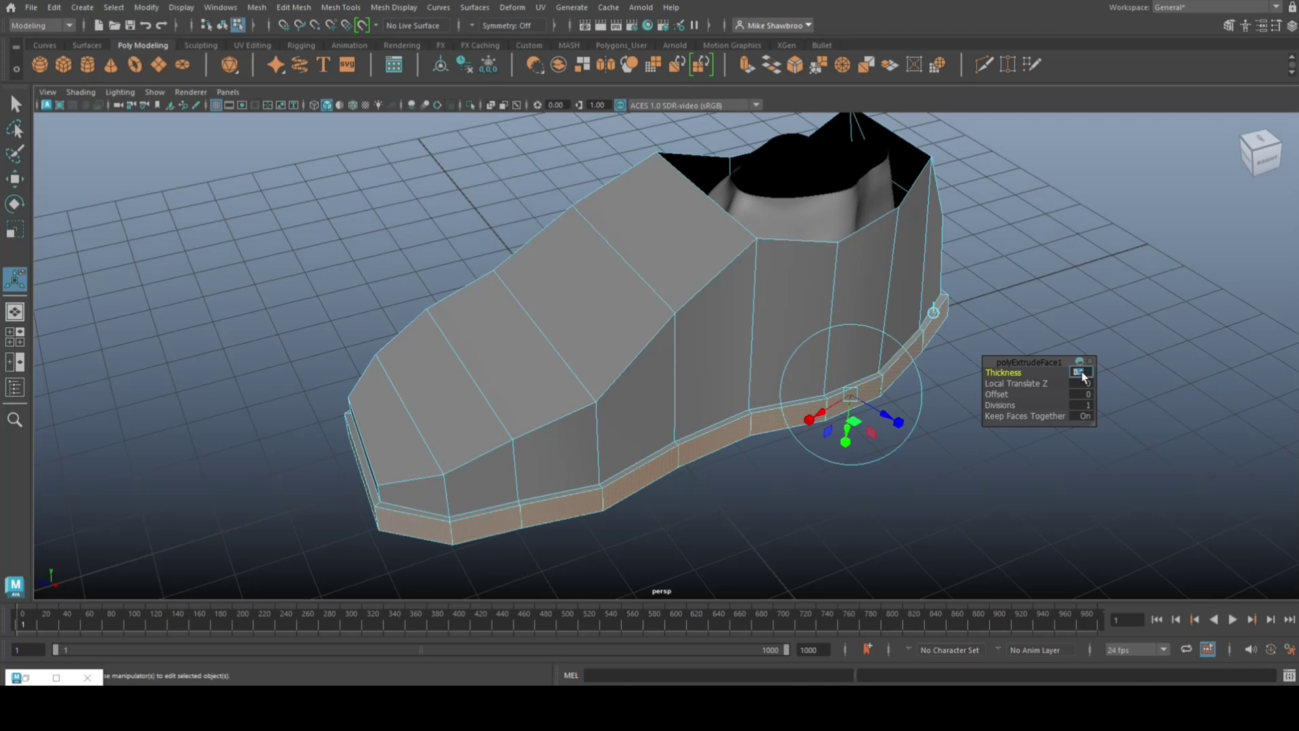
pyautogui.click(1035, 511)
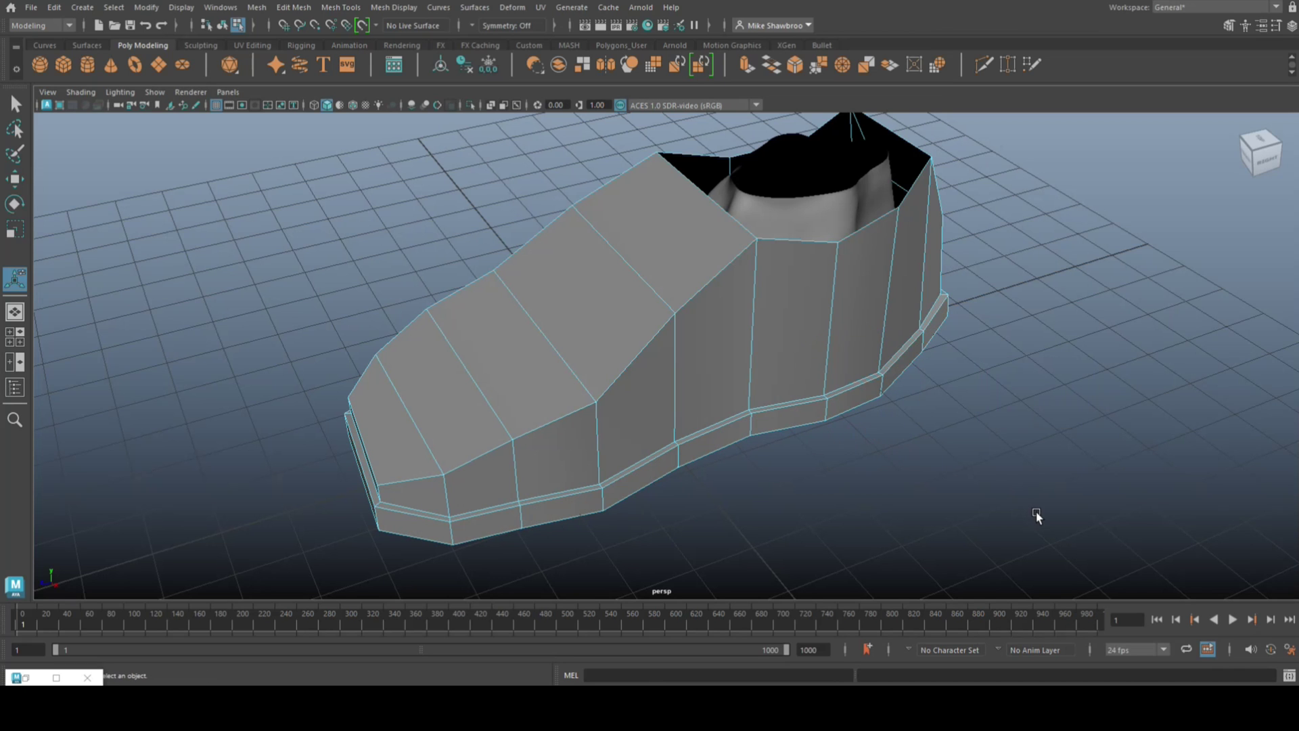
# Step: Check the shoe with its sole rim in smooth preview, then restore the unsmoothed display
pyautogui.keyDown('alt'); pyautogui.moveTo(960, 480); pyautogui.dragTo(635, 330); pyautogui.keyUp('alt')
pyautogui.moveTo(599, 269); pyautogui.dragTo(624, 278, button='right')
pyautogui.press('3')
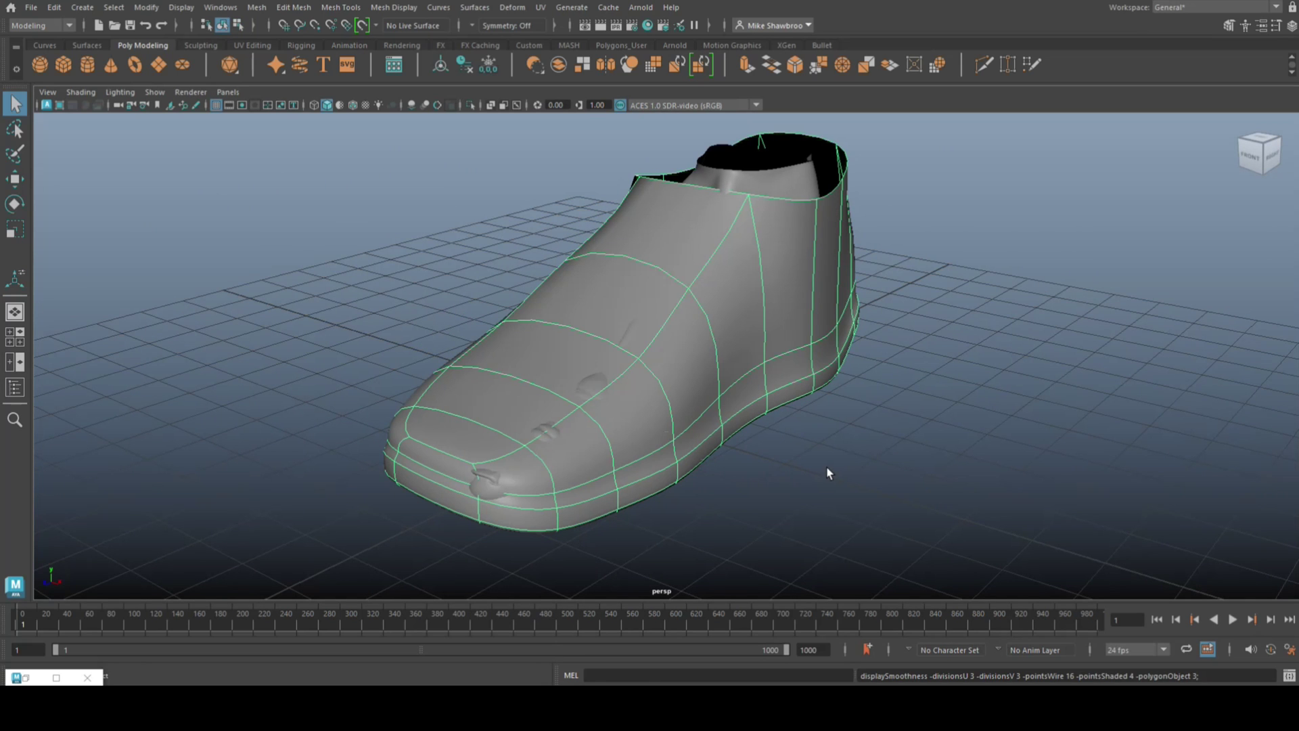
pyautogui.press('1')
pyautogui.keyDown('alt'); pyautogui.moveTo(912, 470); pyautogui.dragTo(829, 457); pyautogui.keyUp('alt')
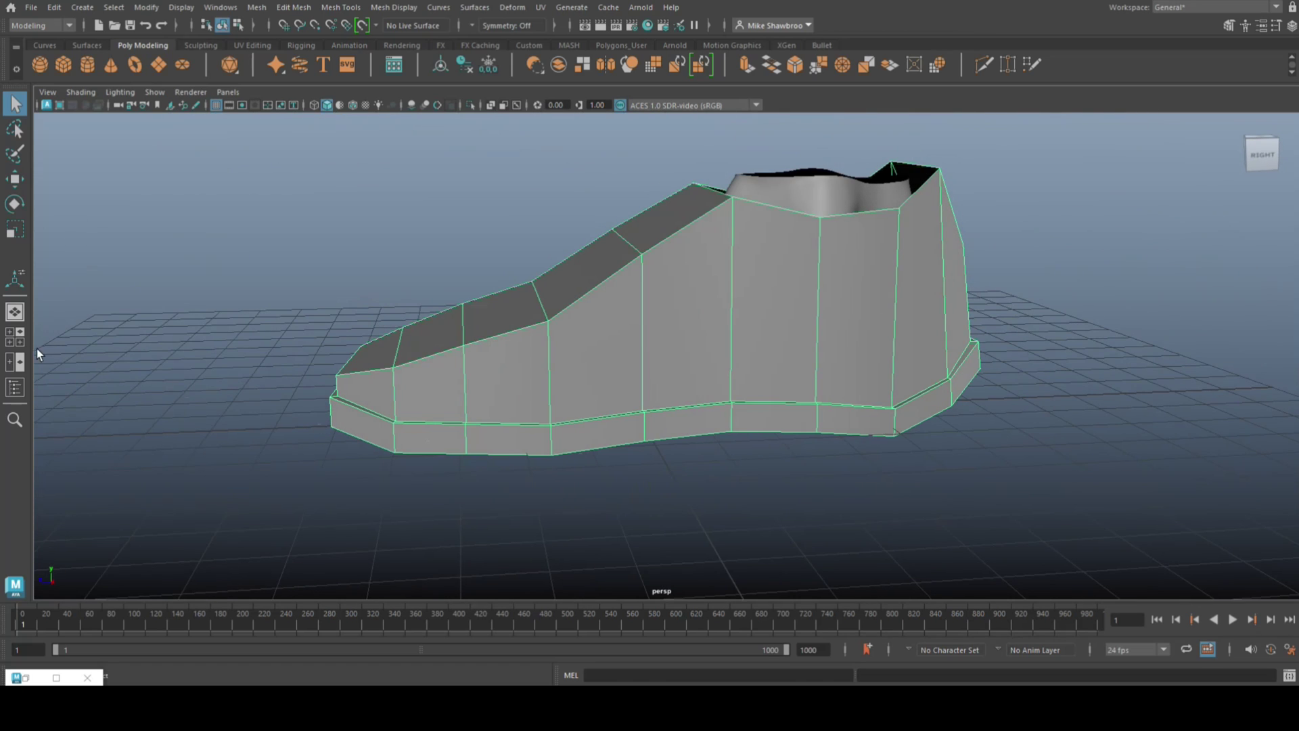
# Step: In the side view, select the sole rim faces around the heel and along the toe section, leaving out the arch
pyautogui.click(15, 341)
pyautogui.press('space')
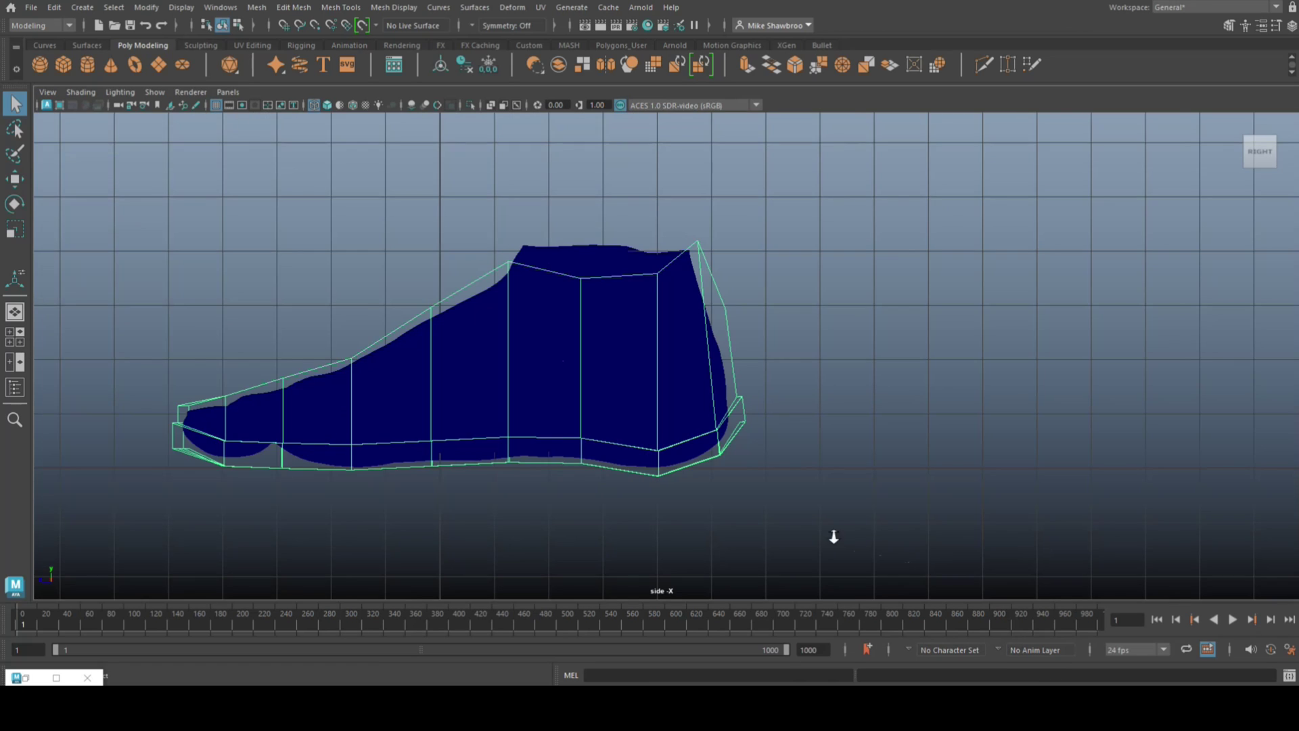
pyautogui.moveTo(858, 298); pyautogui.dragTo(848, 351, button='right')
pyautogui.click(593, 495)
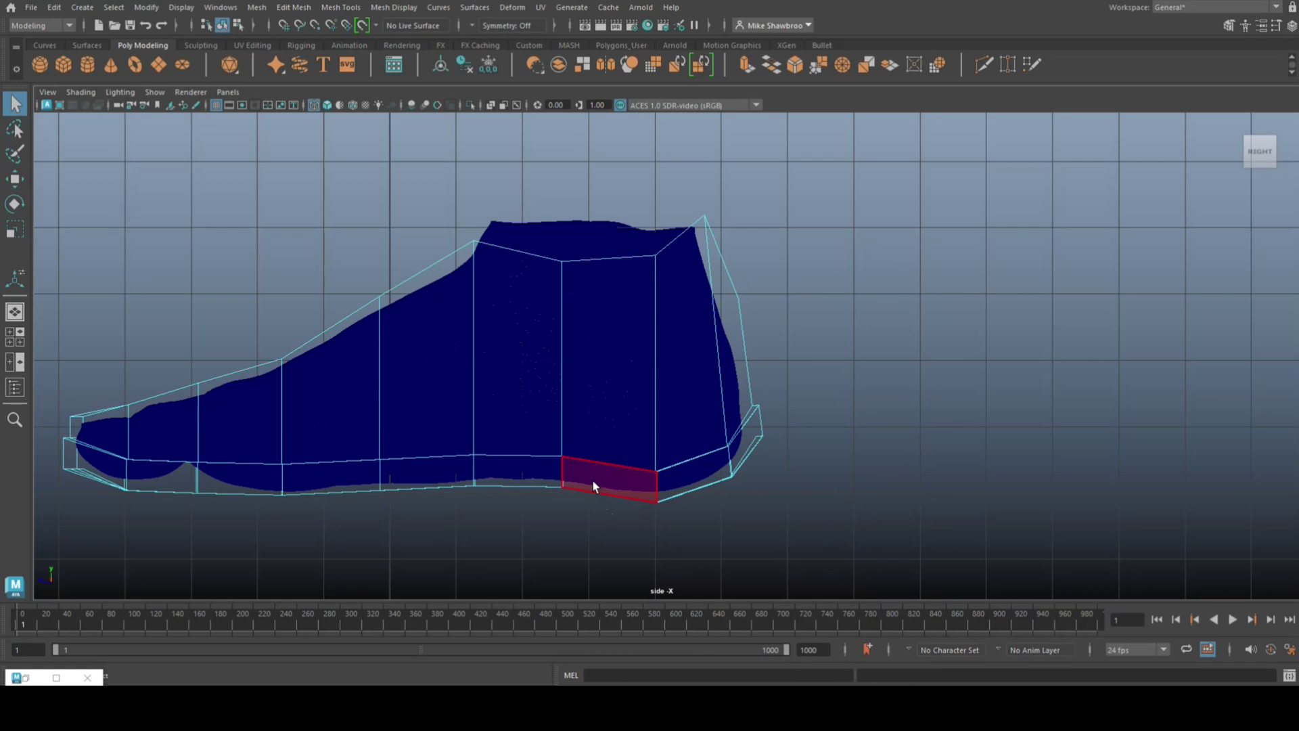
pyautogui.keyDown('shift'); pyautogui.click(687, 482); pyautogui.keyUp('shift')
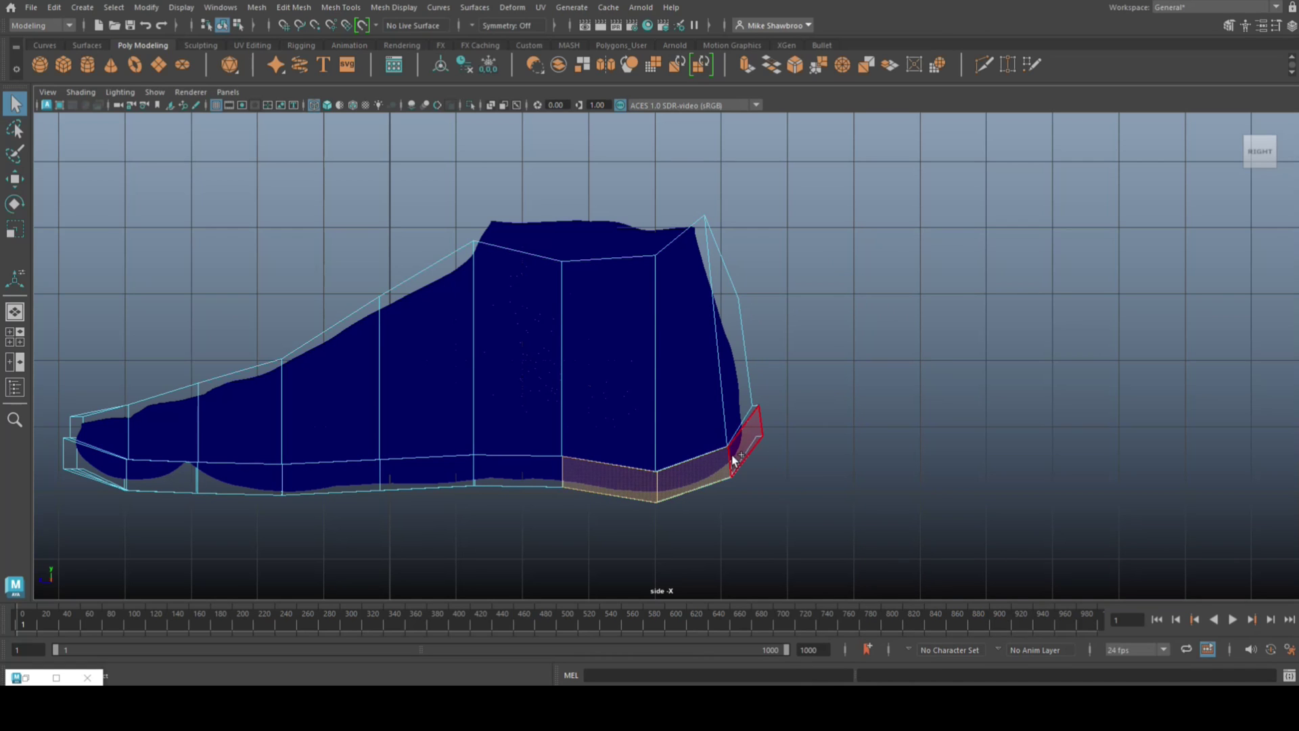
pyautogui.keyDown('shift'); pyautogui.click(730, 462); pyautogui.keyUp('shift')
pyautogui.keyDown('shift'); pyautogui.click(239, 489); pyautogui.keyUp('shift')
pyautogui.keyDown('shift'); pyautogui.click(174, 484); pyautogui.keyUp('shift')
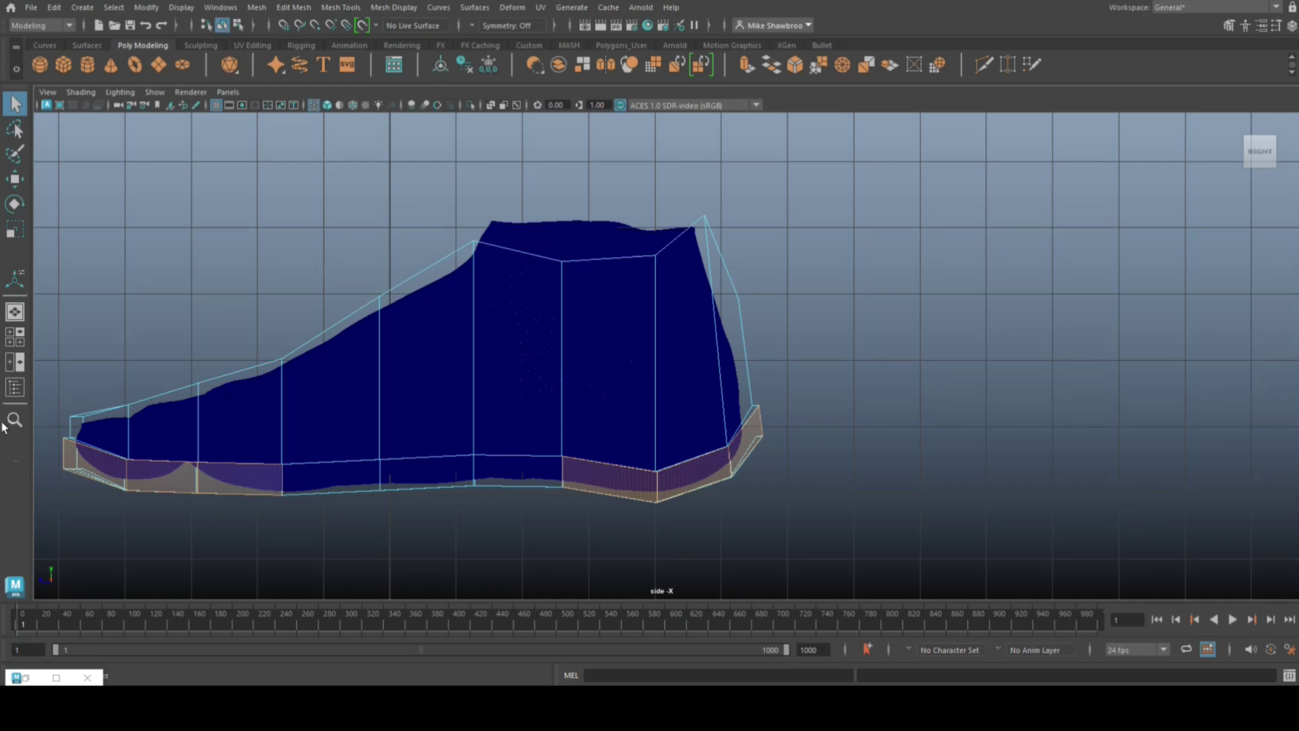
# Step: In the perspective view, extend the selection to the rim faces behind and on the far side of the heel, removing stray faces
pyautogui.click(15, 336)
pyautogui.press('space')
pyautogui.keyDown('alt'); pyautogui.moveTo(944, 291); pyautogui.dragTo(826, 359); pyautogui.keyUp('alt')
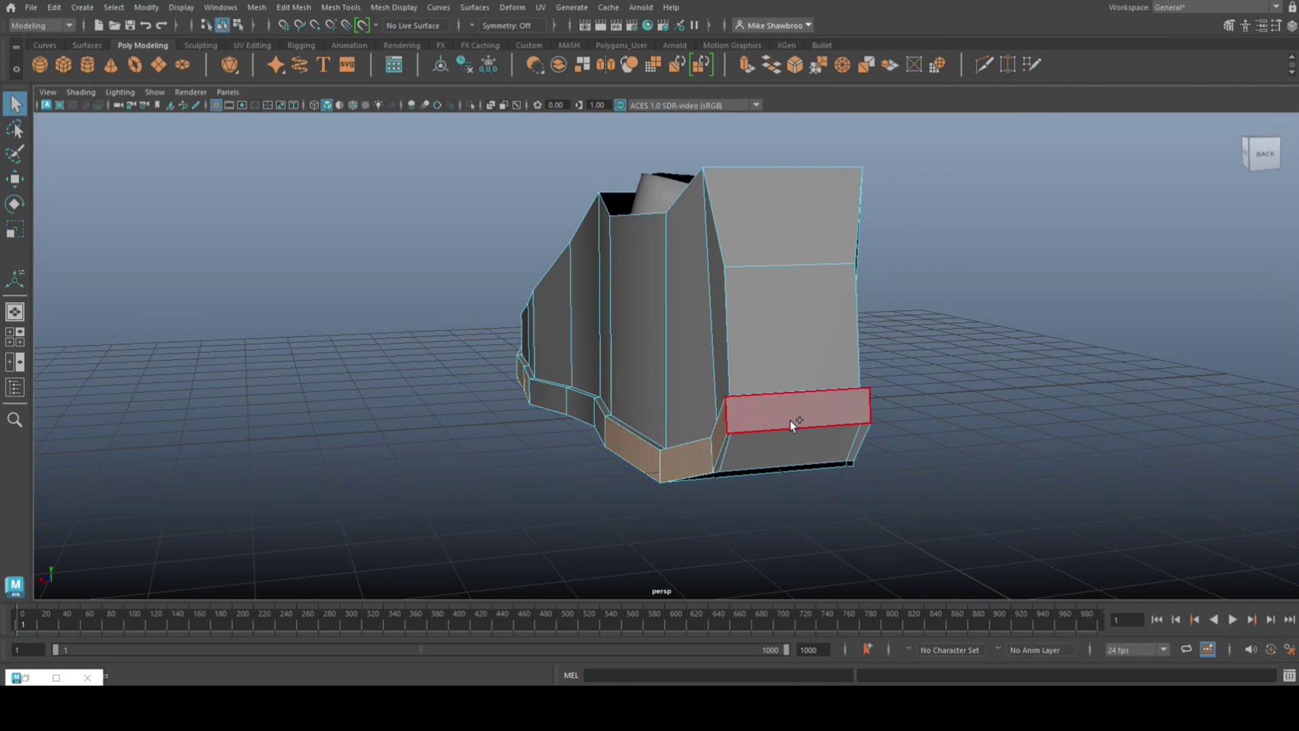
pyautogui.keyDown('alt'); pyautogui.moveTo(1003, 443); pyautogui.dragTo(855, 456); pyautogui.keyUp('alt')
pyautogui.keyDown('shift'); pyautogui.moveTo(372, 440); pyautogui.dragTo(511, 472); pyautogui.keyUp('shift')
pyautogui.keyDown('alt'); pyautogui.moveTo(616, 480); pyautogui.dragTo(657, 465); pyautogui.keyUp('alt')
pyautogui.keyDown('ctrl'); pyautogui.click(585, 350); pyautogui.keyUp('ctrl')
pyautogui.keyDown('alt'); pyautogui.moveTo(590, 491); pyautogui.dragTo(608, 515); pyautogui.keyUp('alt')
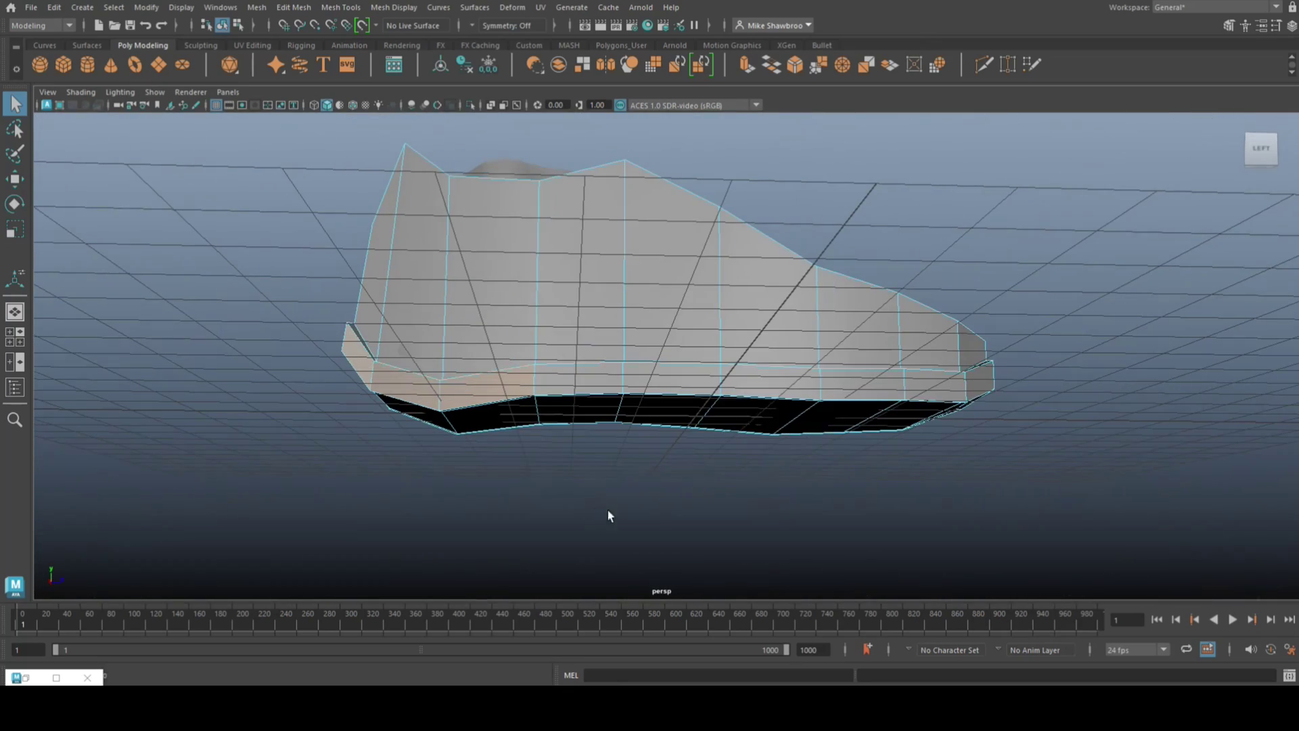
pyautogui.keyDown('alt'); pyautogui.moveTo(937, 412); pyautogui.dragTo(820, 484); pyautogui.keyUp('alt')
pyautogui.keyDown('alt'); pyautogui.moveTo(893, 458); pyautogui.dragTo(903, 496); pyautogui.keyUp('alt')
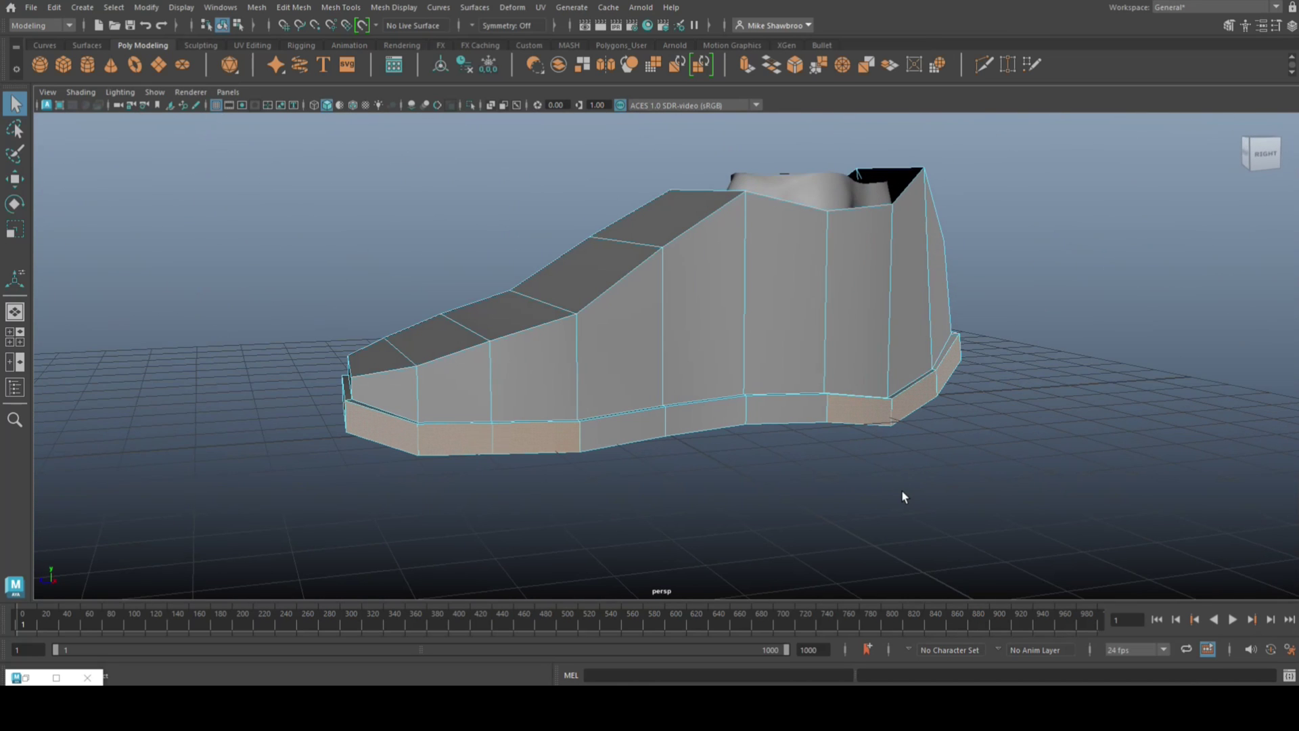
# Step: Extrude the selected heel and toe rim faces outward with a thickness of 0.4
pyautogui.hotkey('ctrl', 'e')
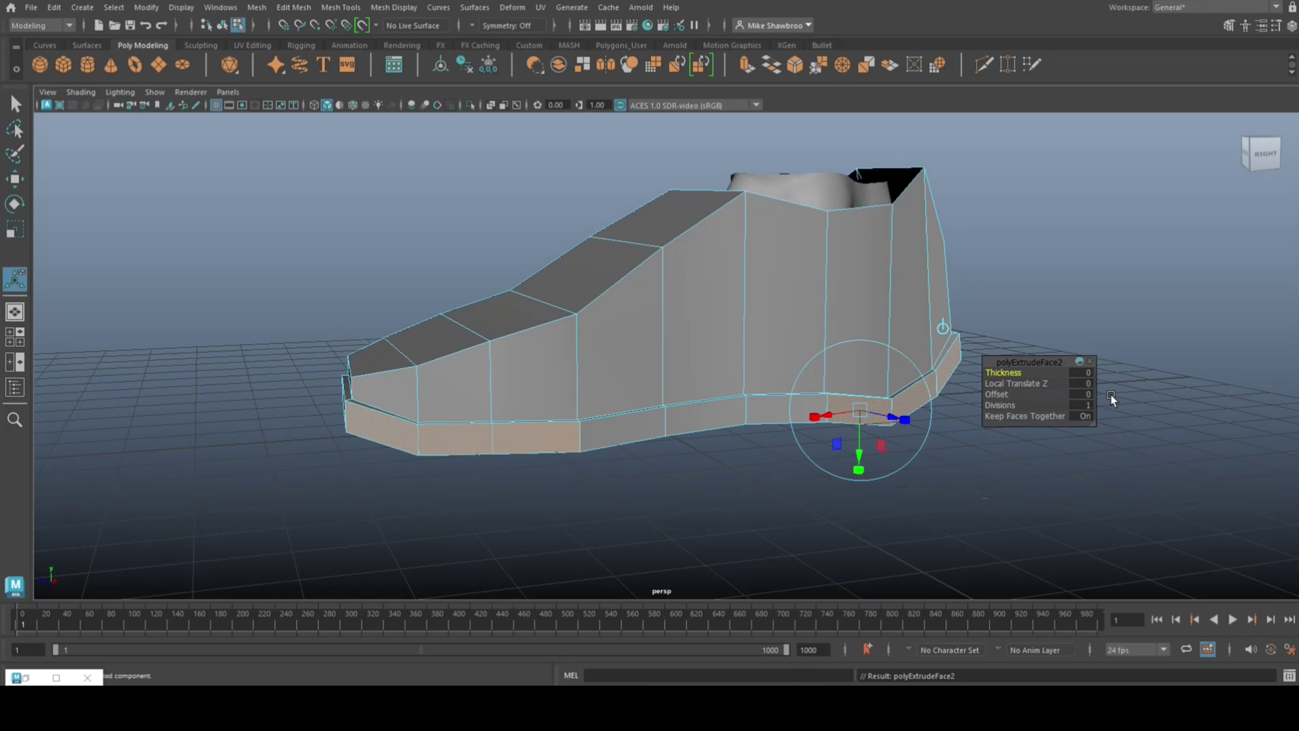
pyautogui.click(1081, 373)
pyautogui.write('0.4')
pyautogui.press('Return')
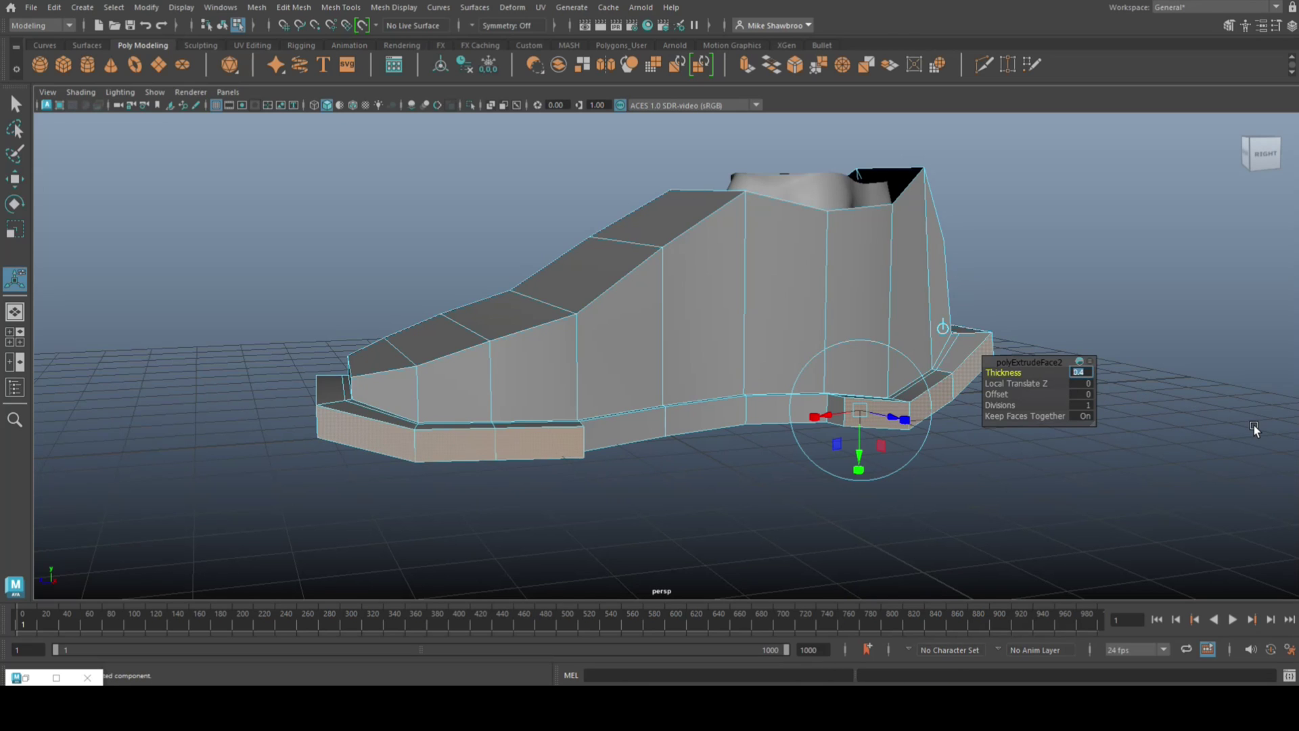
# Step: Reduce the extrusion thickness of the heel and toe rim faces, trying 0.2 and settling on 0.1
pyautogui.write('0.2')
pyautogui.press('Return')
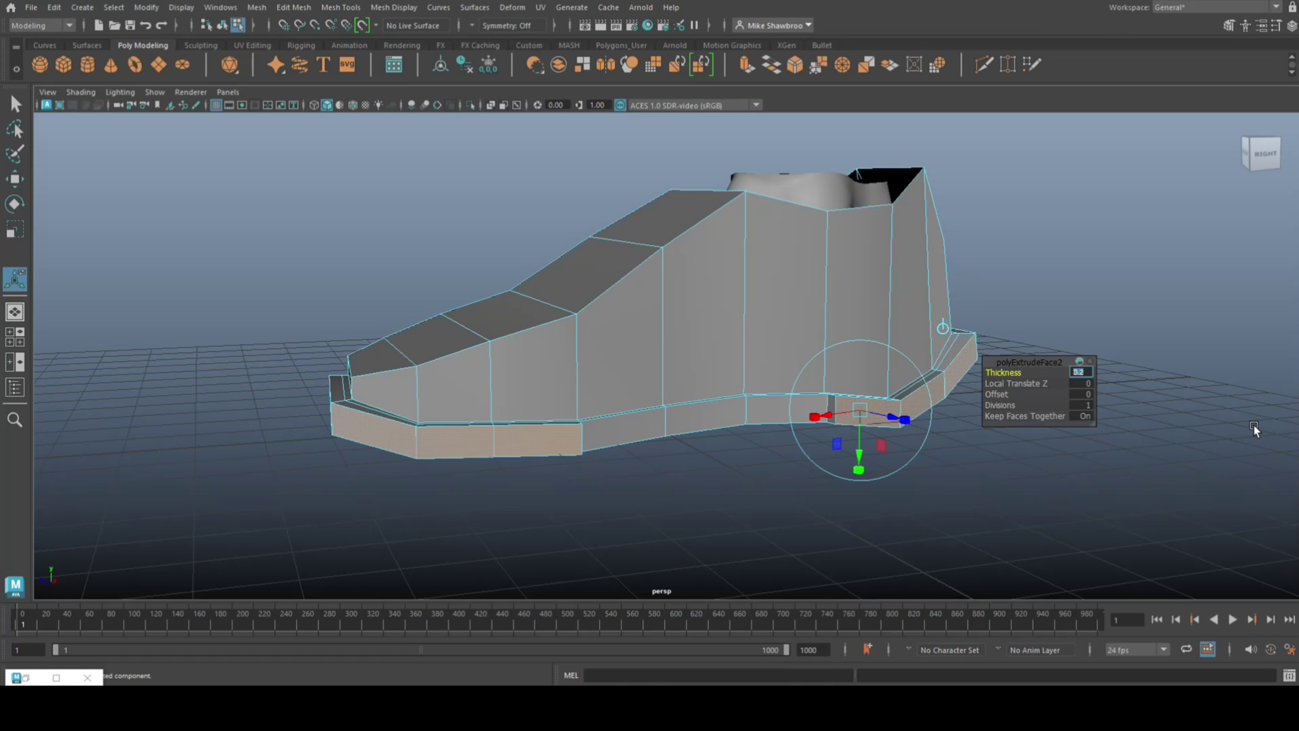
pyautogui.write('0.1')
pyautogui.press('Return')
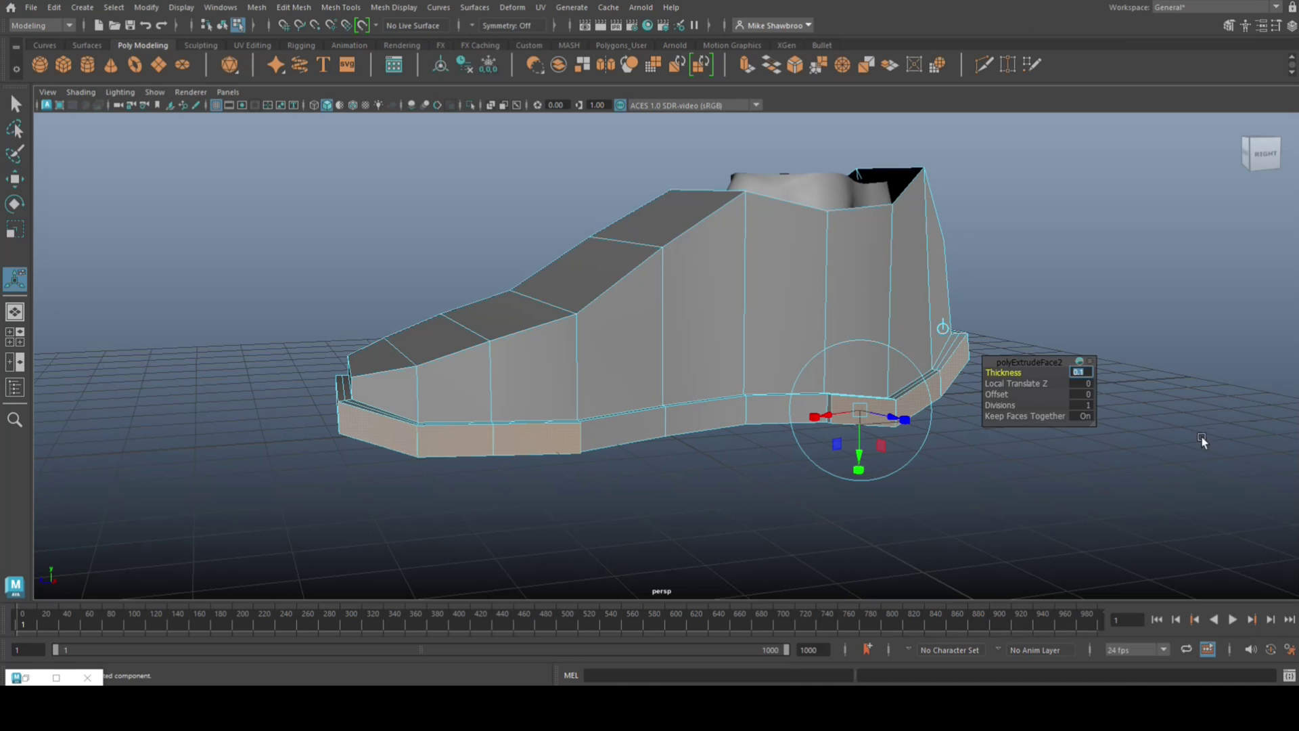
pyautogui.click(1048, 240)
# Step: Check the thinner heel and toe rim in smooth preview, then restore the unsmoothed display
pyautogui.scroll(-3, 902, 322)
pyautogui.keyDown('alt'); pyautogui.moveTo(903, 322); pyautogui.dragTo(922, 405); pyautogui.keyUp('alt')
pyautogui.rightClick(653, 300)
pyautogui.click(705, 278)
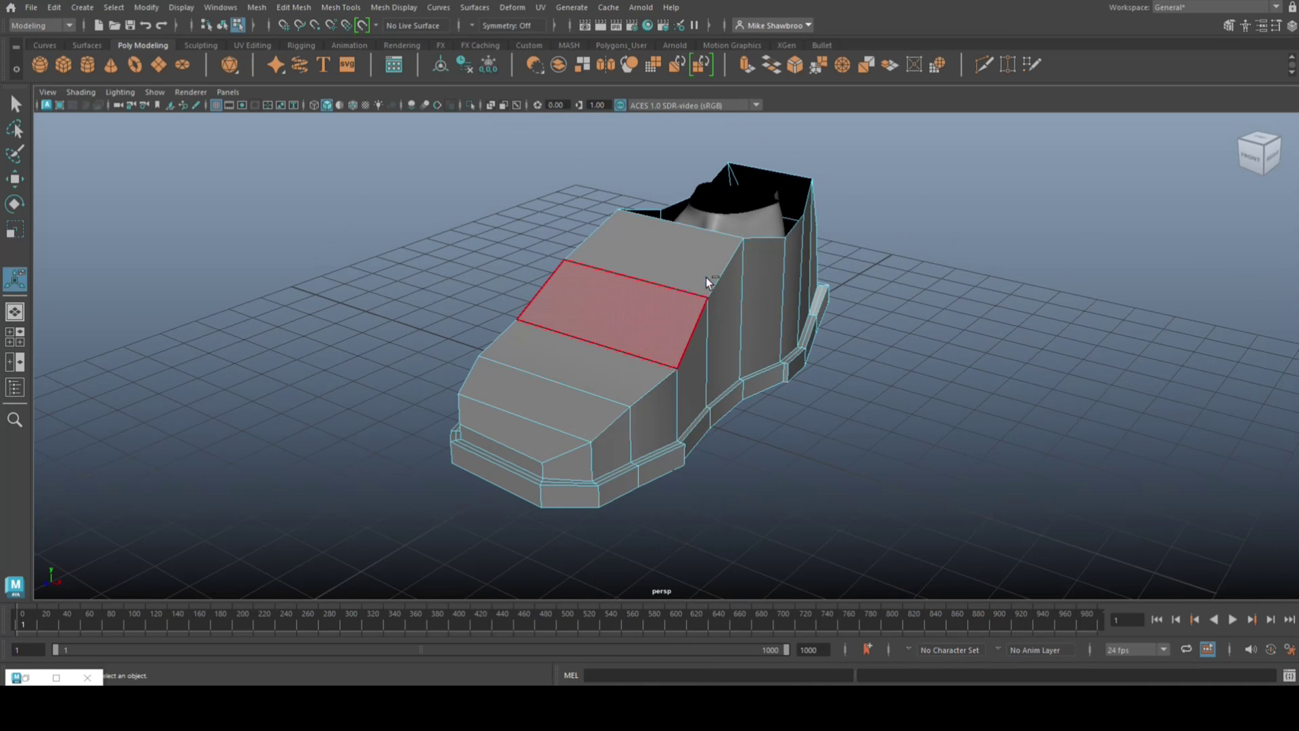
pyautogui.press('3')
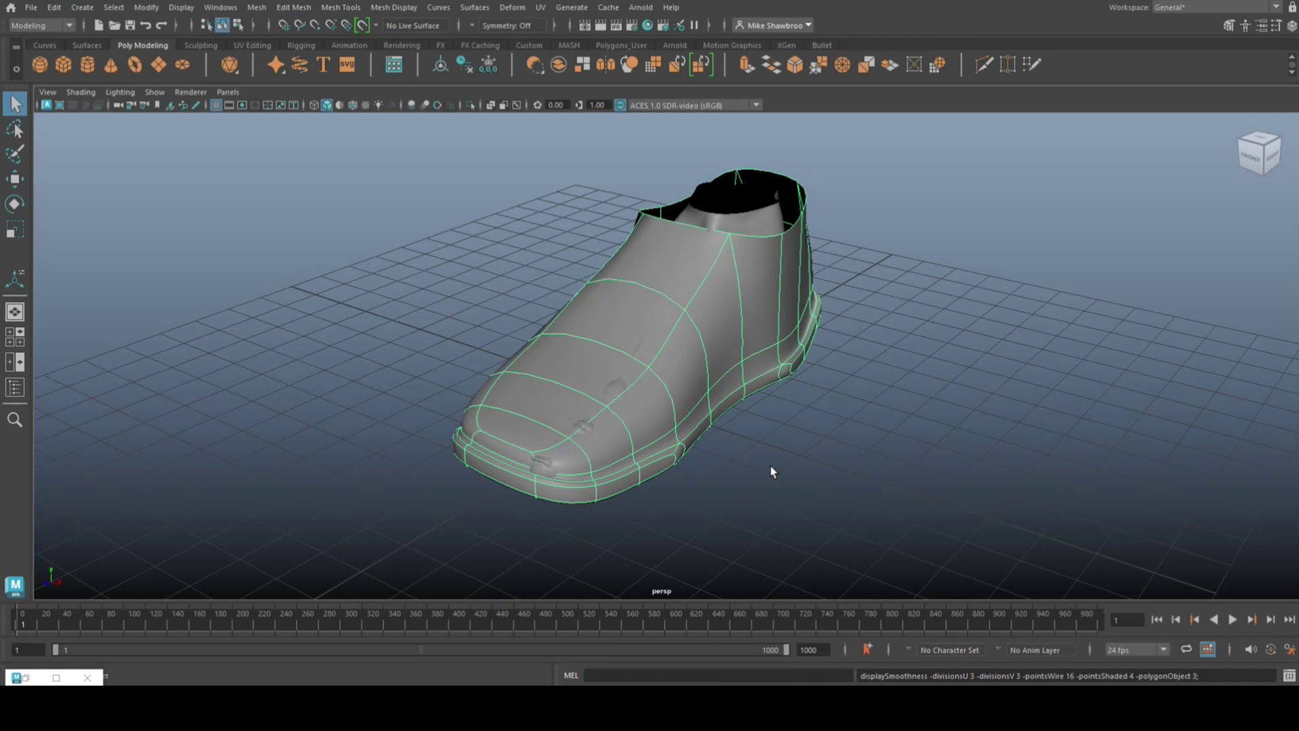
pyautogui.click(812, 478)
pyautogui.keyDown('alt'); pyautogui.moveTo(812, 478); pyautogui.dragTo(701, 493); pyautogui.keyUp('alt')
pyautogui.click(628, 408)
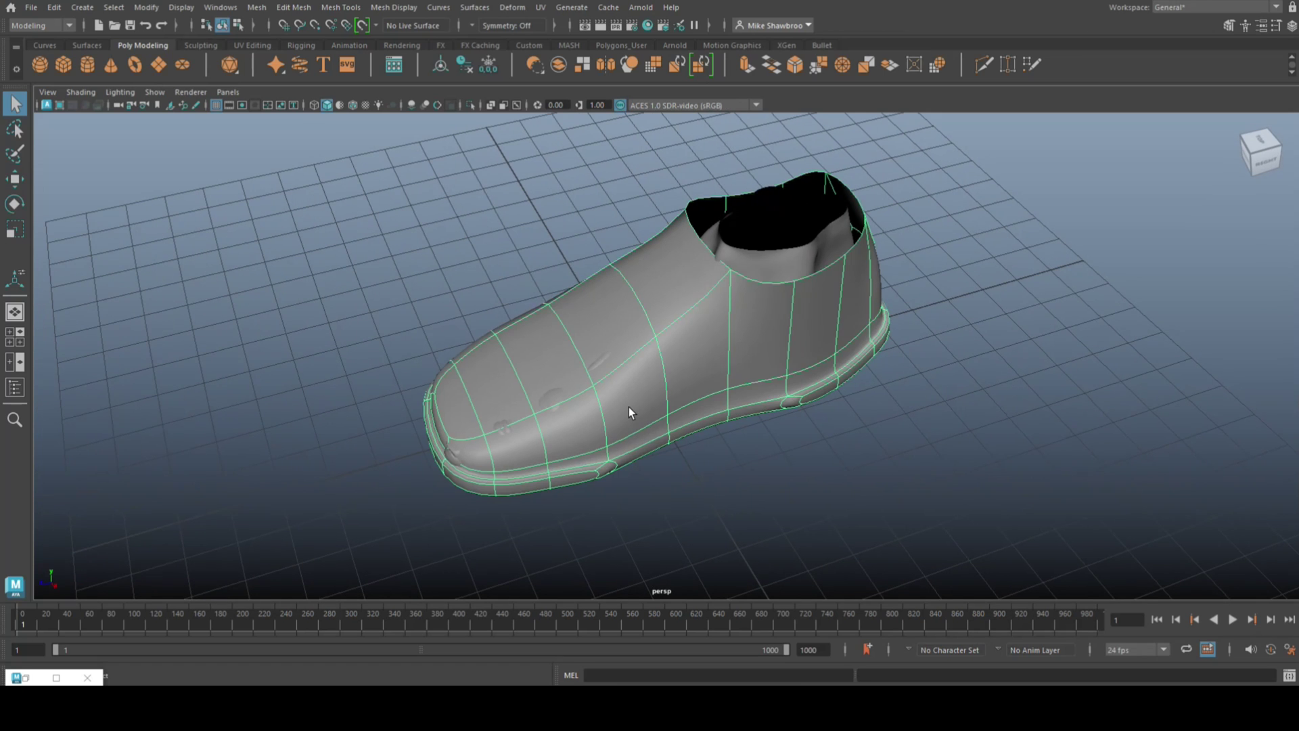
pyautogui.press('1')
# Step: Bevel the upper outer edge loop of the sole rim
pyautogui.keyDown('alt'); pyautogui.moveTo(861, 484); pyautogui.dragTo(959, 498, button='right'); pyautogui.keyUp('alt')
pyautogui.keyDown('alt'); pyautogui.moveTo(974, 487); pyautogui.dragTo(886, 429); pyautogui.keyUp('alt')
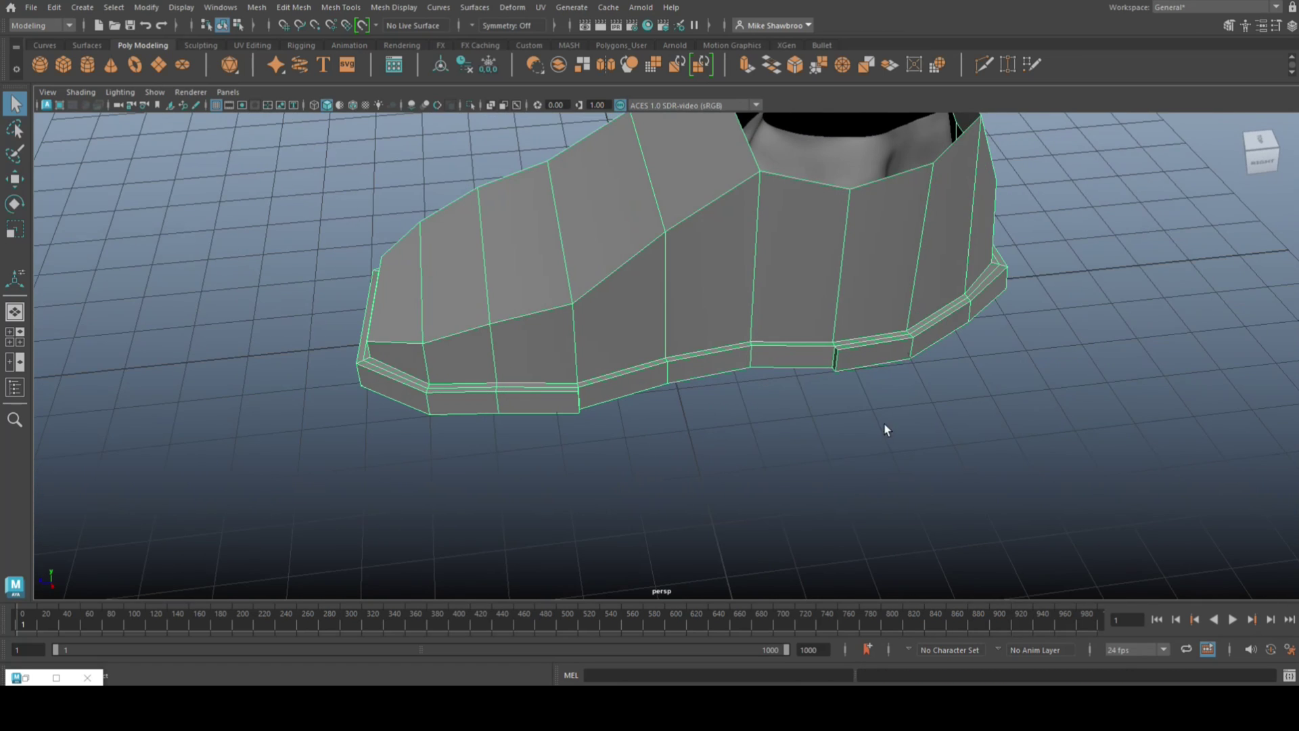
pyautogui.moveTo(630, 364); pyautogui.dragTo(638, 265, button='right')
pyautogui.doubleClick(638, 364)
pyautogui.hotkey('ctrl', 'b')
pyautogui.click(1041, 373)
pyautogui.press('Return')
# Step: Inspect the beveled sole edge in smooth preview from the side, then return to the unsmoothed display
pyautogui.moveTo(678, 249); pyautogui.dragTo(750, 228, button='right')
pyautogui.press('3')
pyautogui.click(860, 470)
pyautogui.keyDown('alt'); pyautogui.moveTo(748, 481); pyautogui.dragTo(698, 417); pyautogui.keyUp('alt')
pyautogui.click(728, 330)
pyautogui.press('1')
# Step: Insert an edge loop around the sole rim close to its lower edge
pyautogui.keyDown('alt'); pyautogui.moveTo(715, 363); pyautogui.dragTo(729, 386); pyautogui.keyUp('alt')
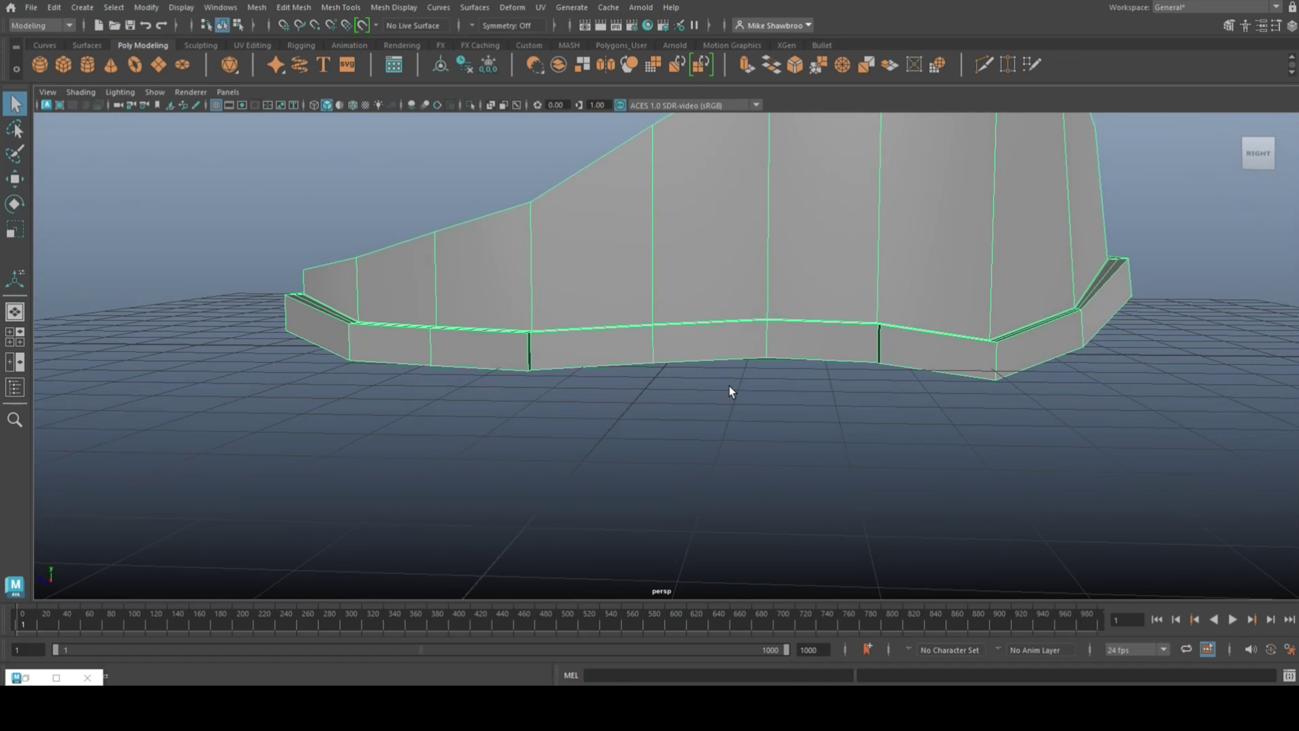
pyautogui.press('g')
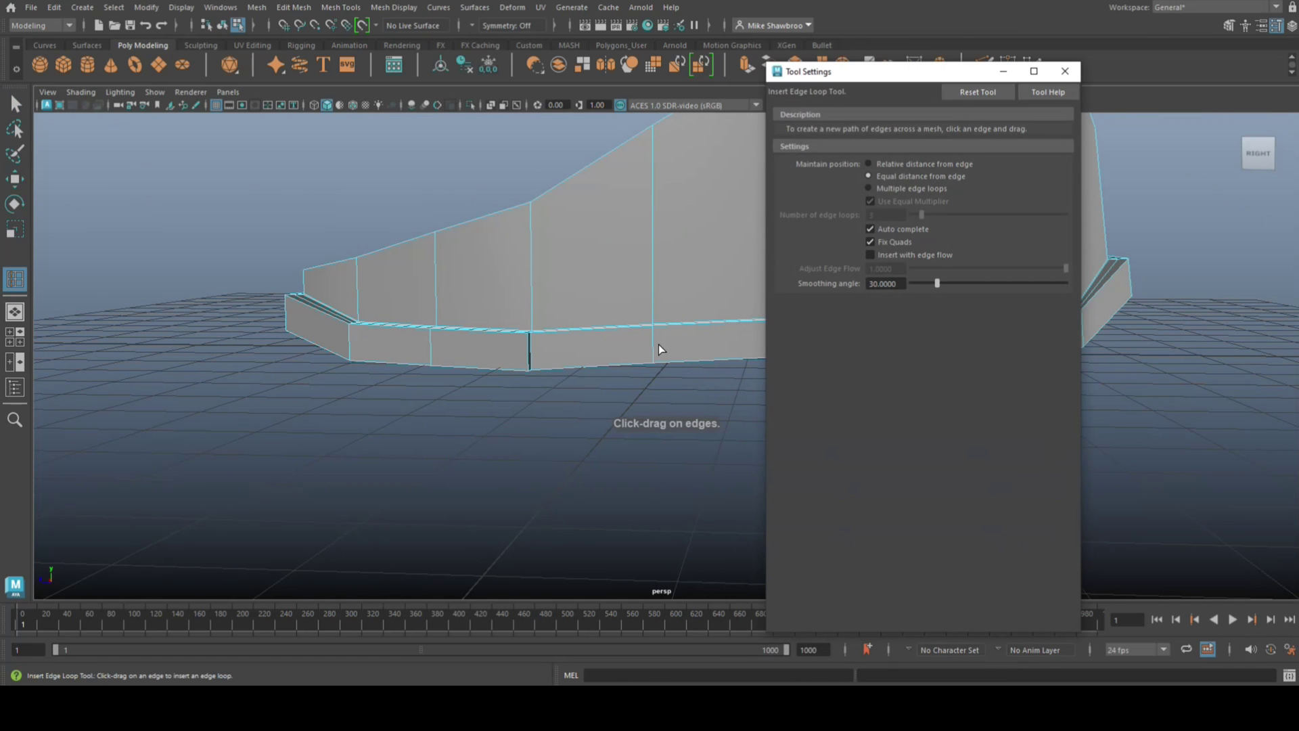
pyautogui.moveTo(652, 350); pyautogui.dragTo(652, 350)
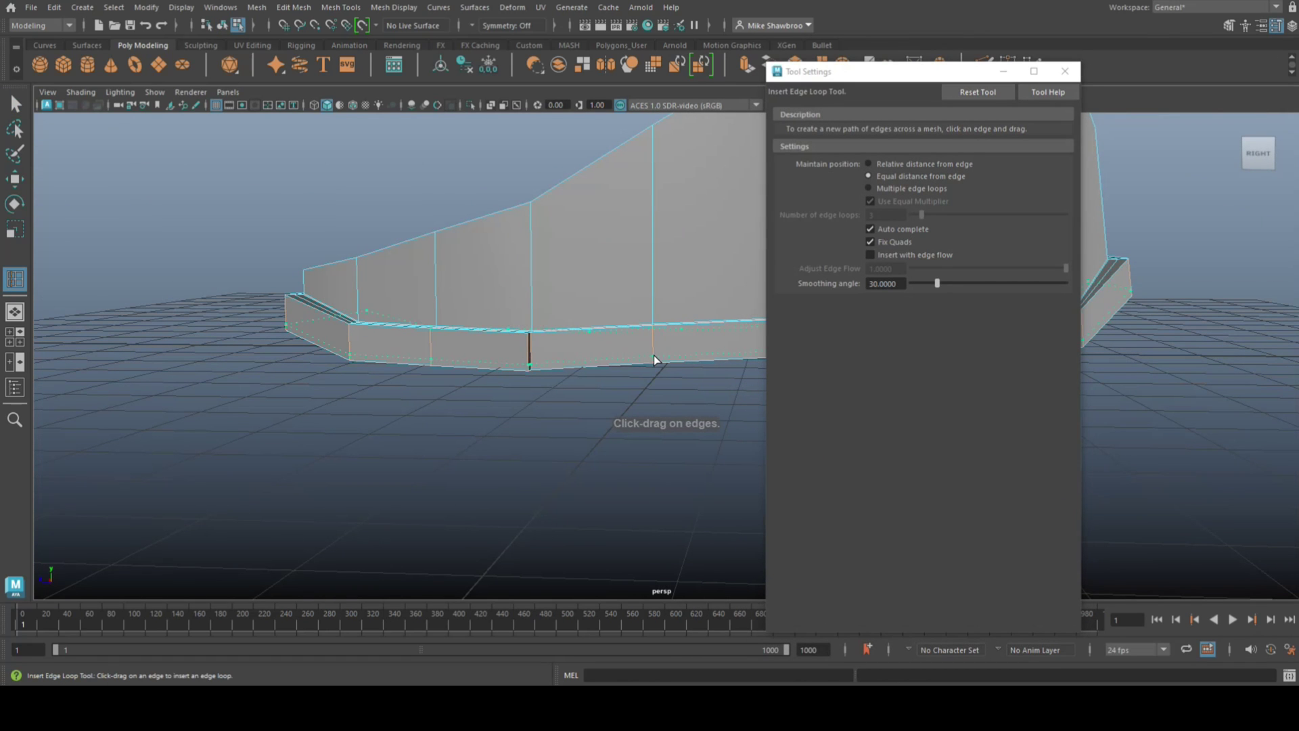
pyautogui.moveTo(653, 359); pyautogui.dragTo(653, 359)
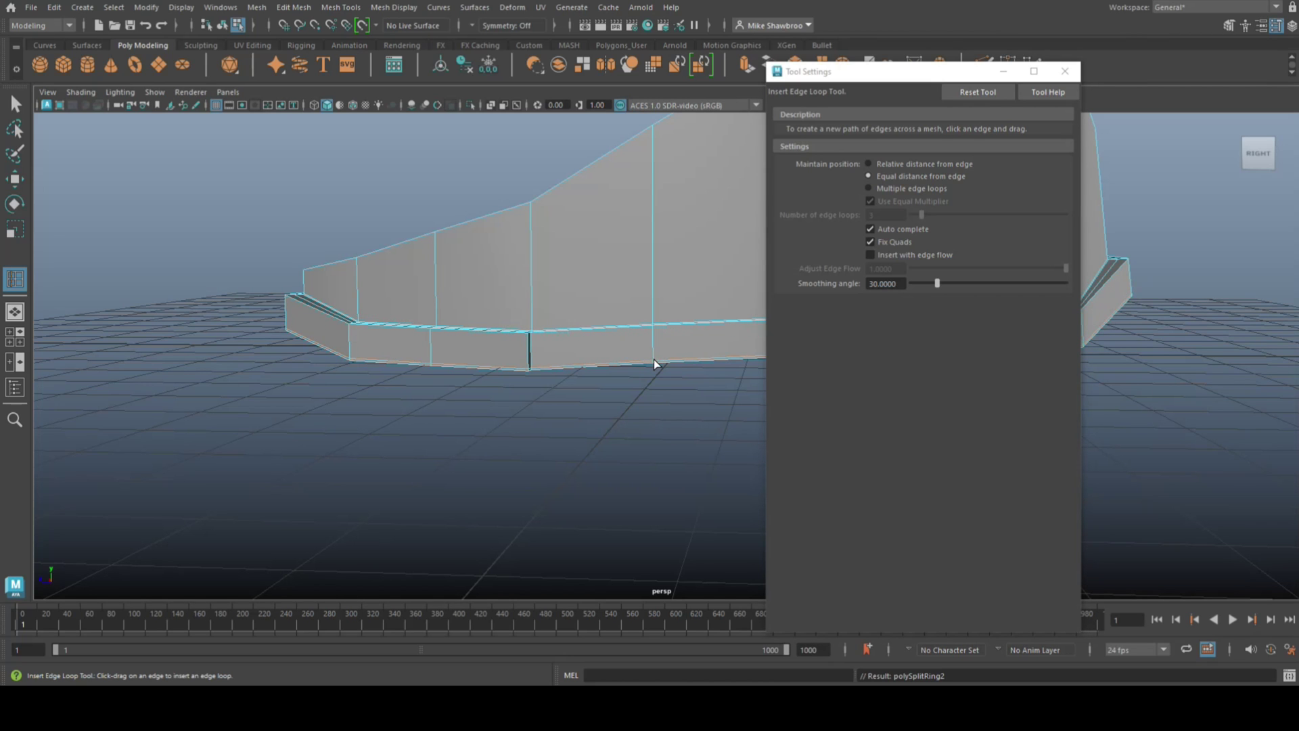
pyautogui.click(1065, 71)
# Step: Try to scale the step edges where the toe section of the sole rim meets the arch, then undo it
pyautogui.keyDown('alt'); pyautogui.moveTo(735, 466); pyautogui.dragTo(651, 518); pyautogui.keyUp('alt')
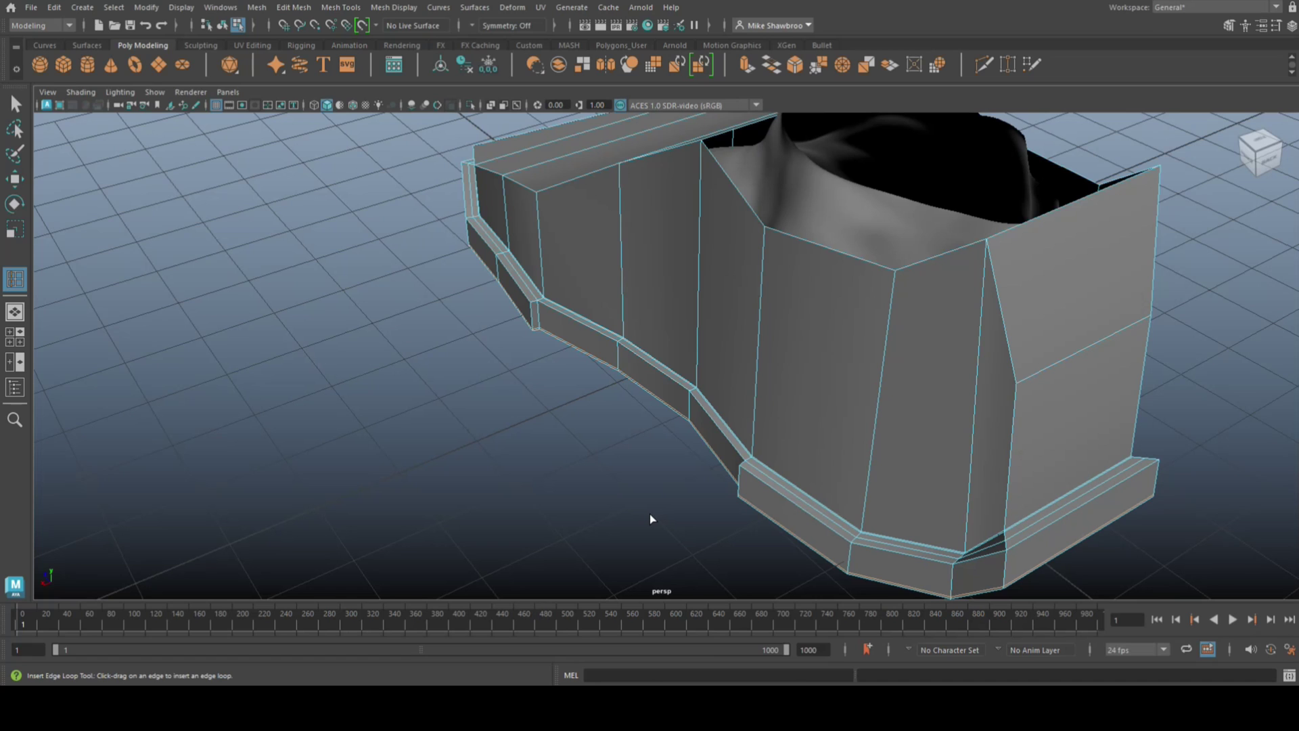
pyautogui.press('g')
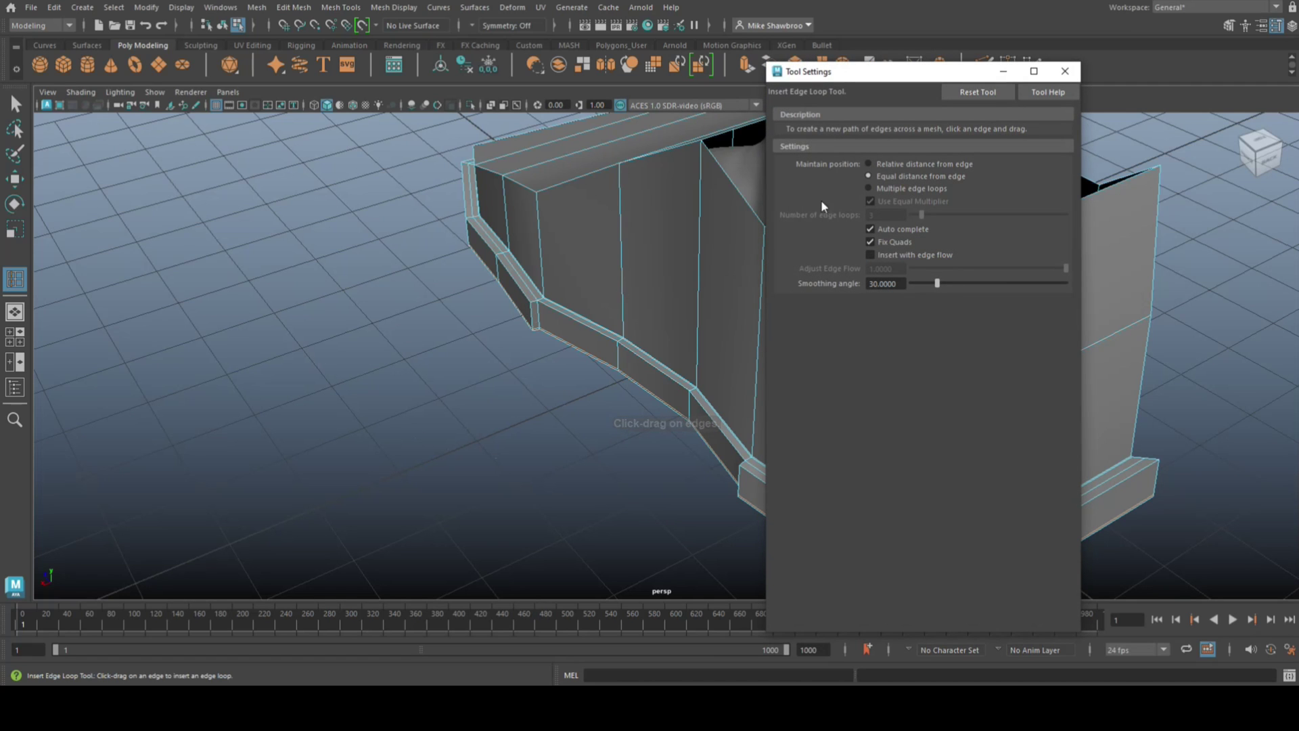
pyautogui.click(1065, 71)
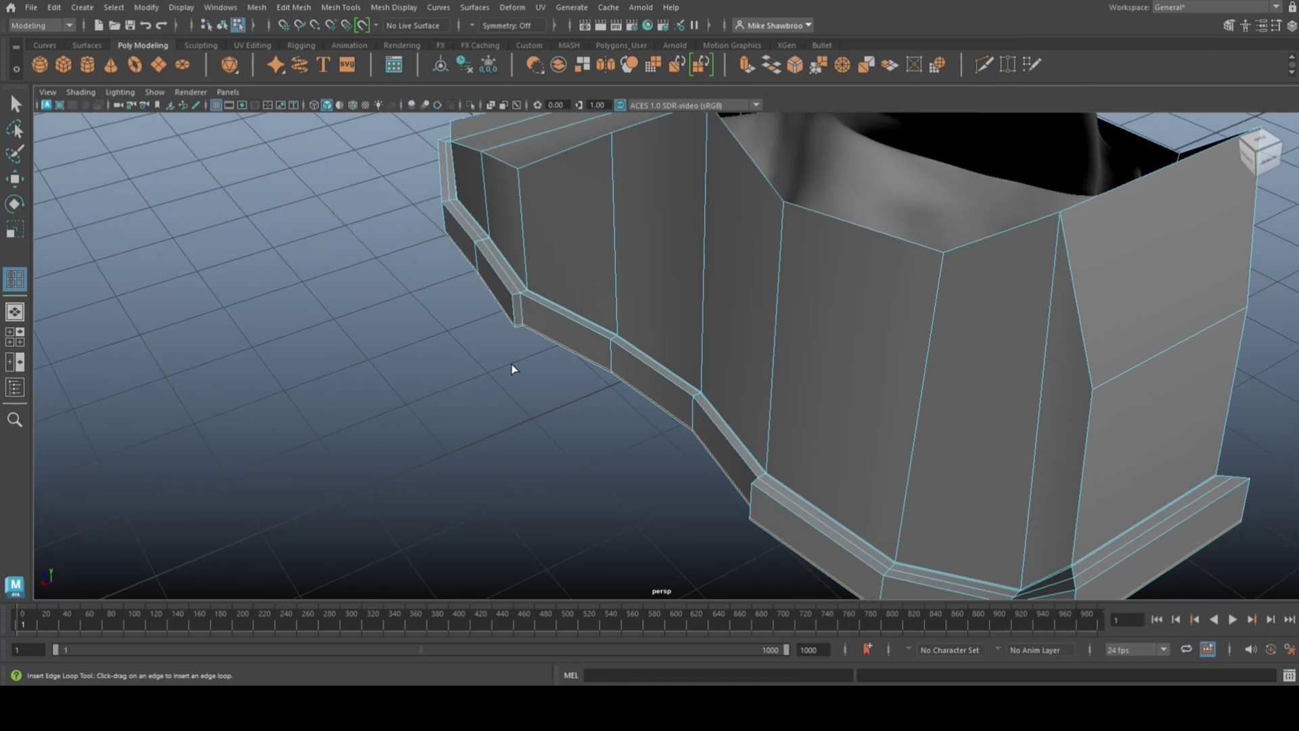
pyautogui.keyDown('alt'); pyautogui.moveTo(473, 388); pyautogui.dragTo(513, 398); pyautogui.keyUp('alt')
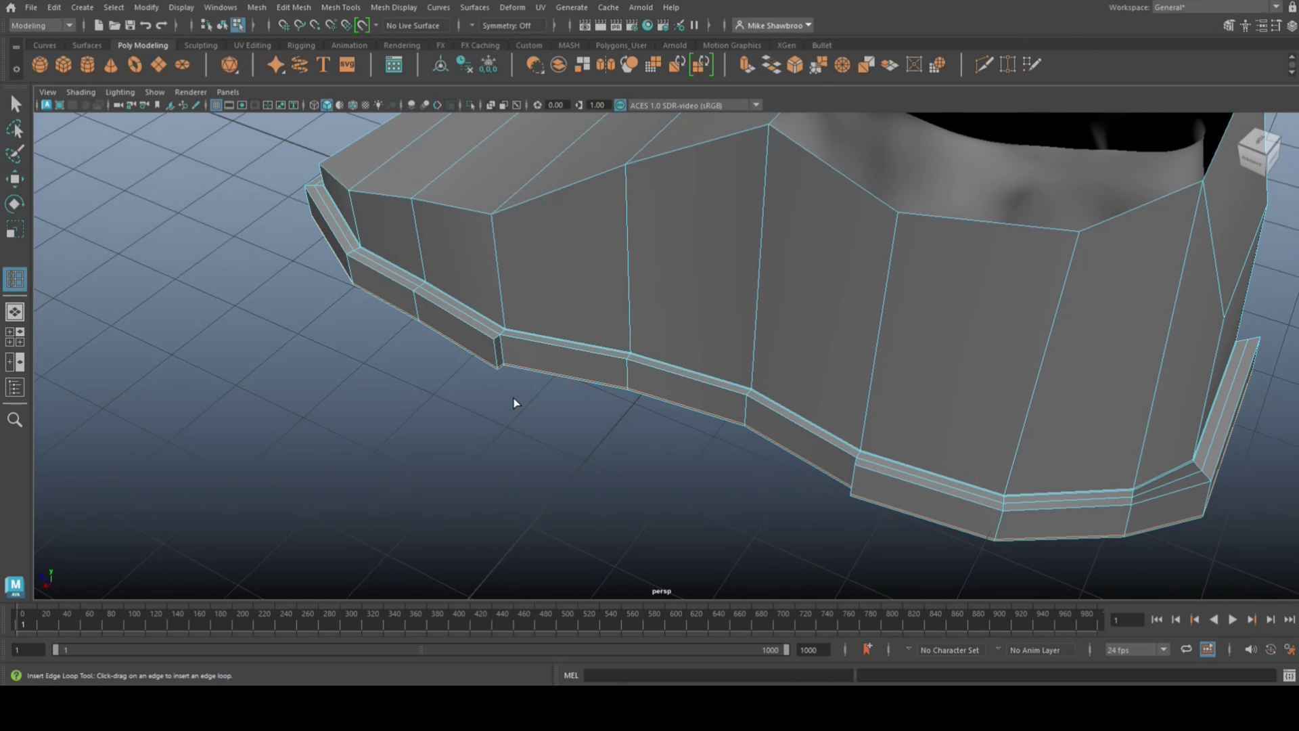
pyautogui.press('q')
pyautogui.keyDown('alt'); pyautogui.moveTo(627, 541); pyautogui.dragTo(754, 468); pyautogui.keyUp('alt')
pyautogui.click(708, 485)
pyautogui.keyDown('alt'); pyautogui.moveTo(614, 502); pyautogui.dragTo(698, 522); pyautogui.keyUp('alt')
pyautogui.press('r')
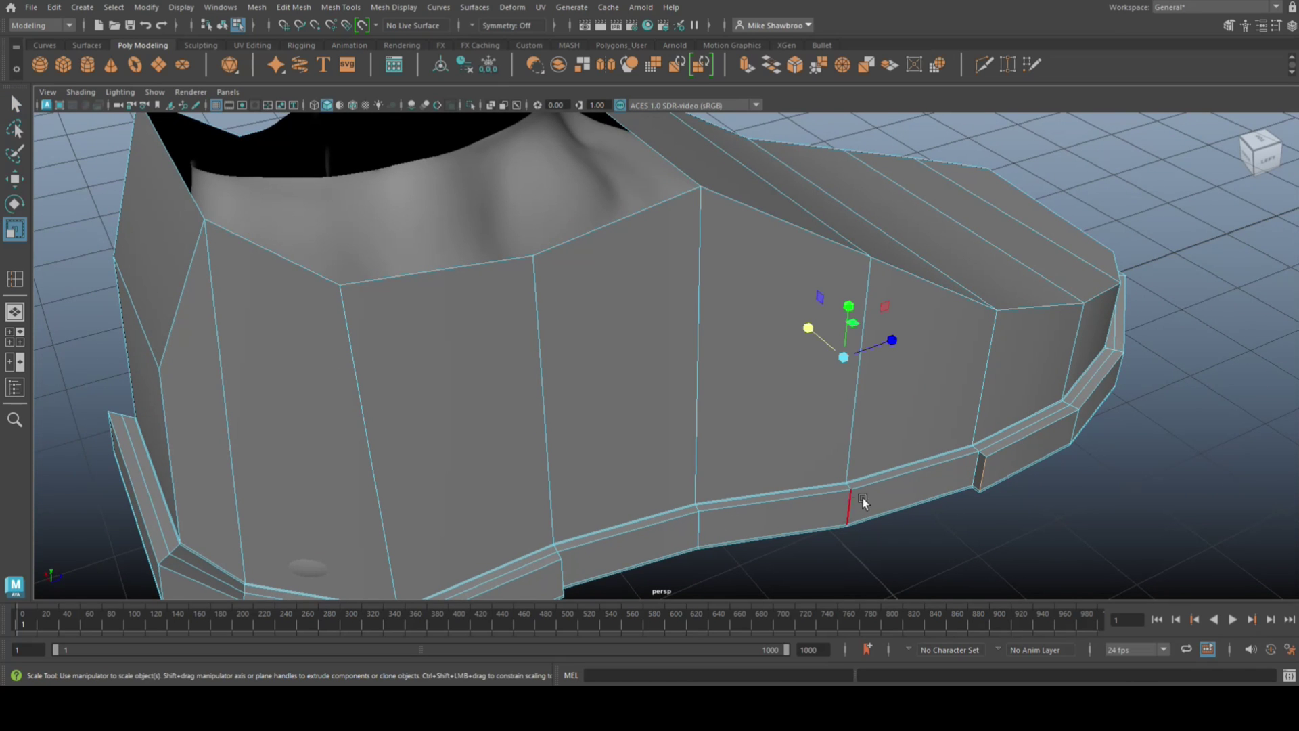
pyautogui.moveTo(805, 331); pyautogui.dragTo(807, 331)
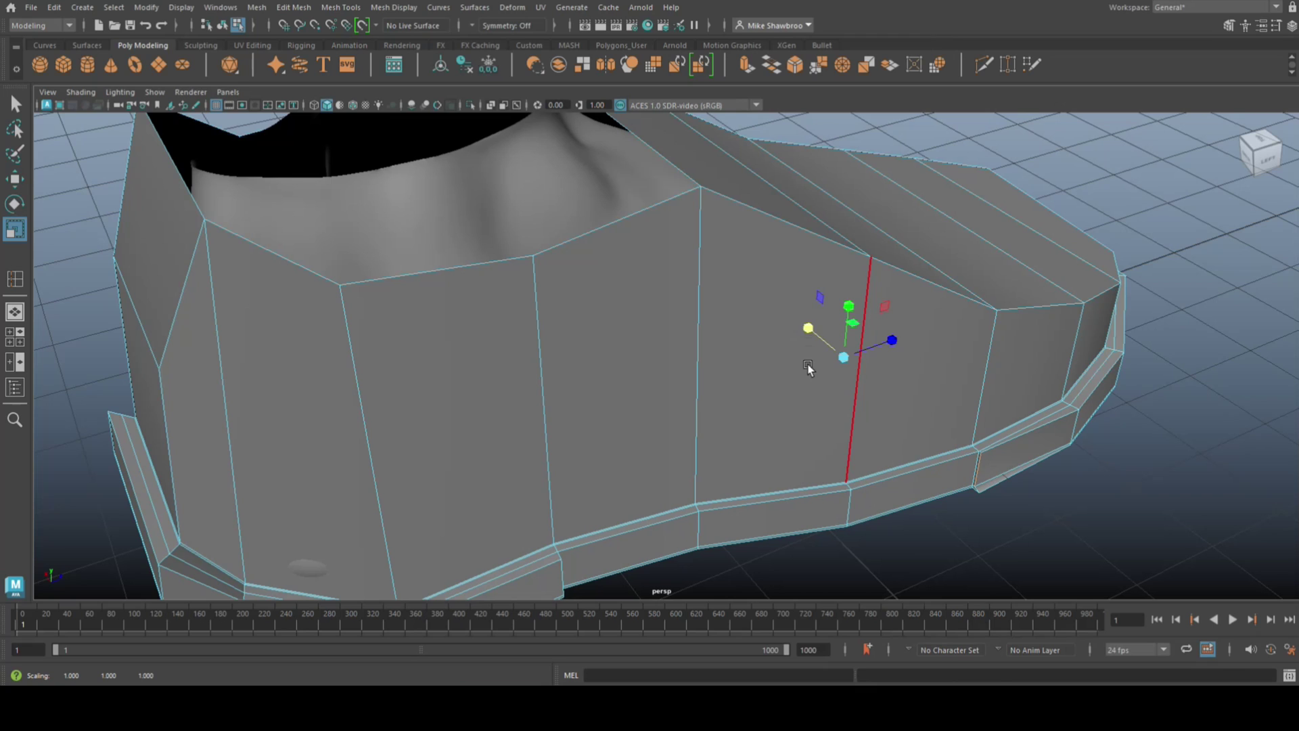
pyautogui.hotkey('ctrl', 'z')
pyautogui.hotkey('ctrl', 'z')
# Step: Examine the whole shoe and its sole in smooth preview from the side and heel, then restore the unsmoothed display
pyautogui.keyDown('alt'); pyautogui.moveTo(1043, 533); pyautogui.dragTo(1052, 508); pyautogui.keyUp('alt')
pyautogui.moveTo(974, 391); pyautogui.dragTo(1031, 287, button='right')
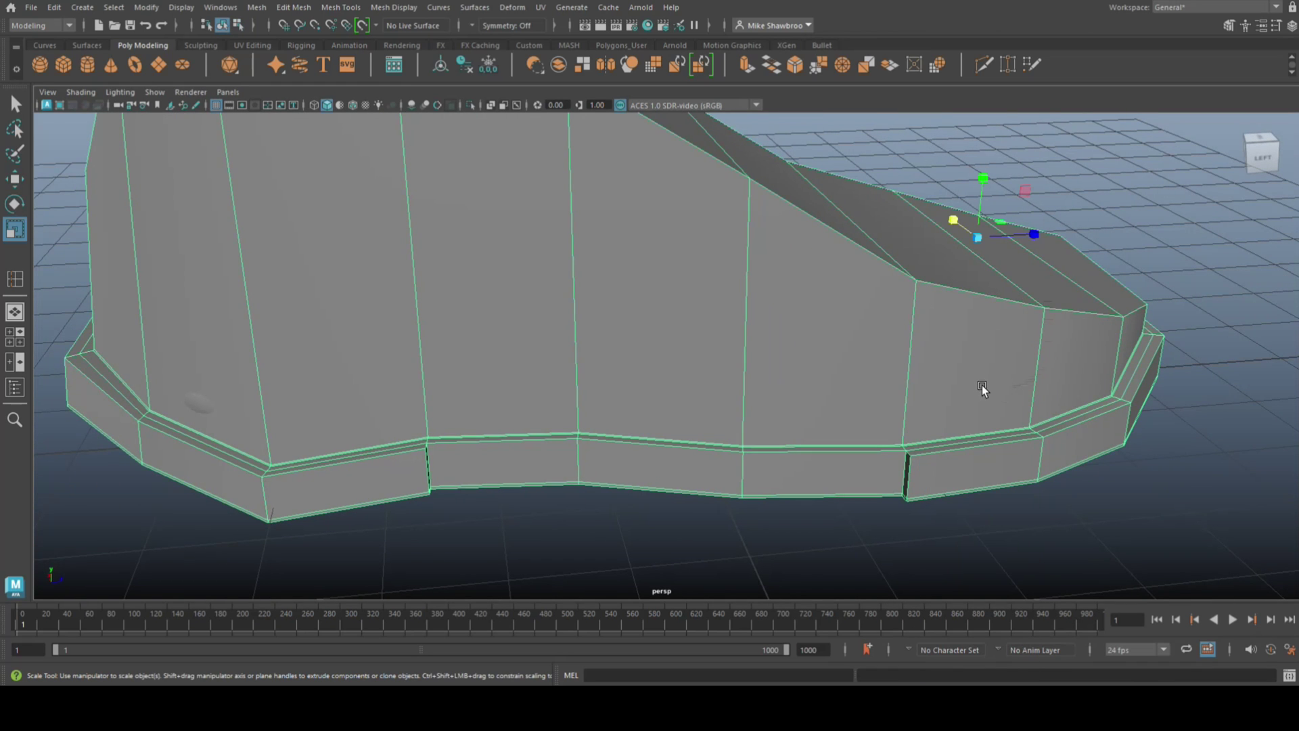
pyautogui.press('3')
pyautogui.click(1039, 533)
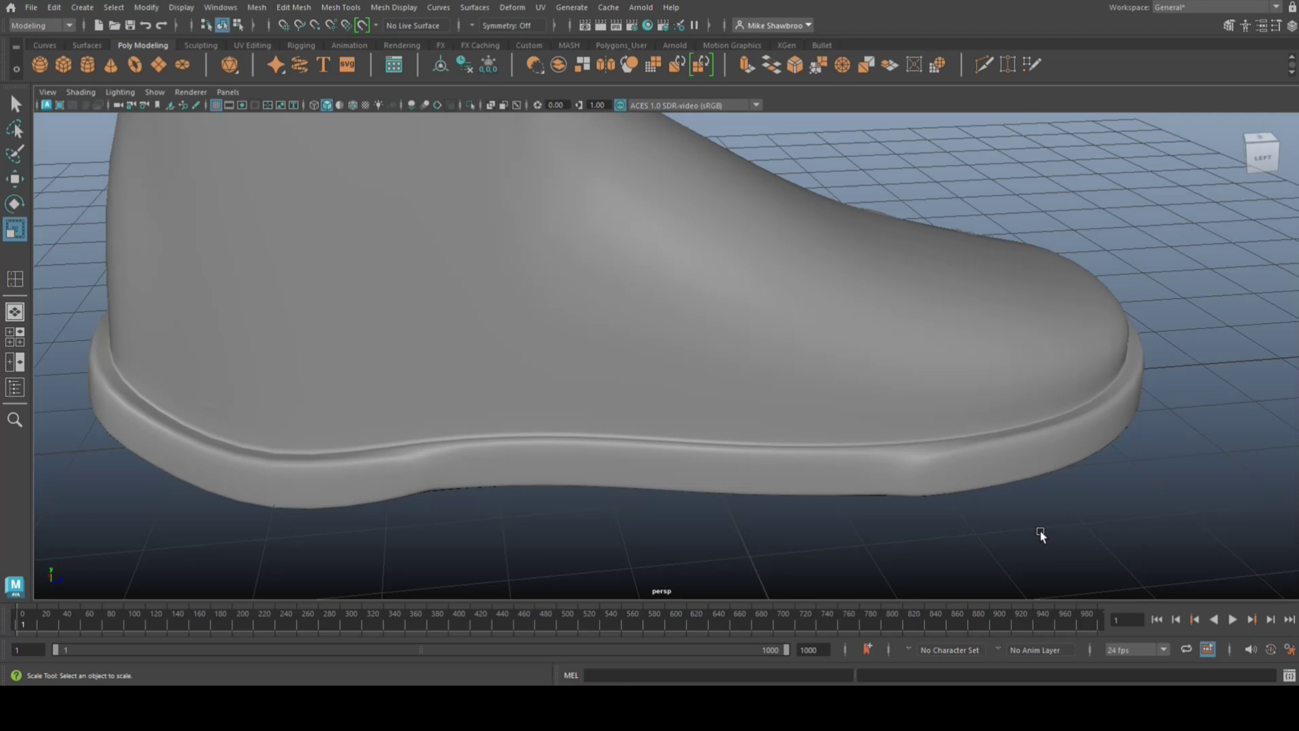
pyautogui.scroll(-5, 1040, 534)
pyautogui.keyDown('alt'); pyautogui.moveTo(857, 527); pyautogui.dragTo(947, 529); pyautogui.keyUp('alt')
pyautogui.click(755, 404)
pyautogui.press('1')
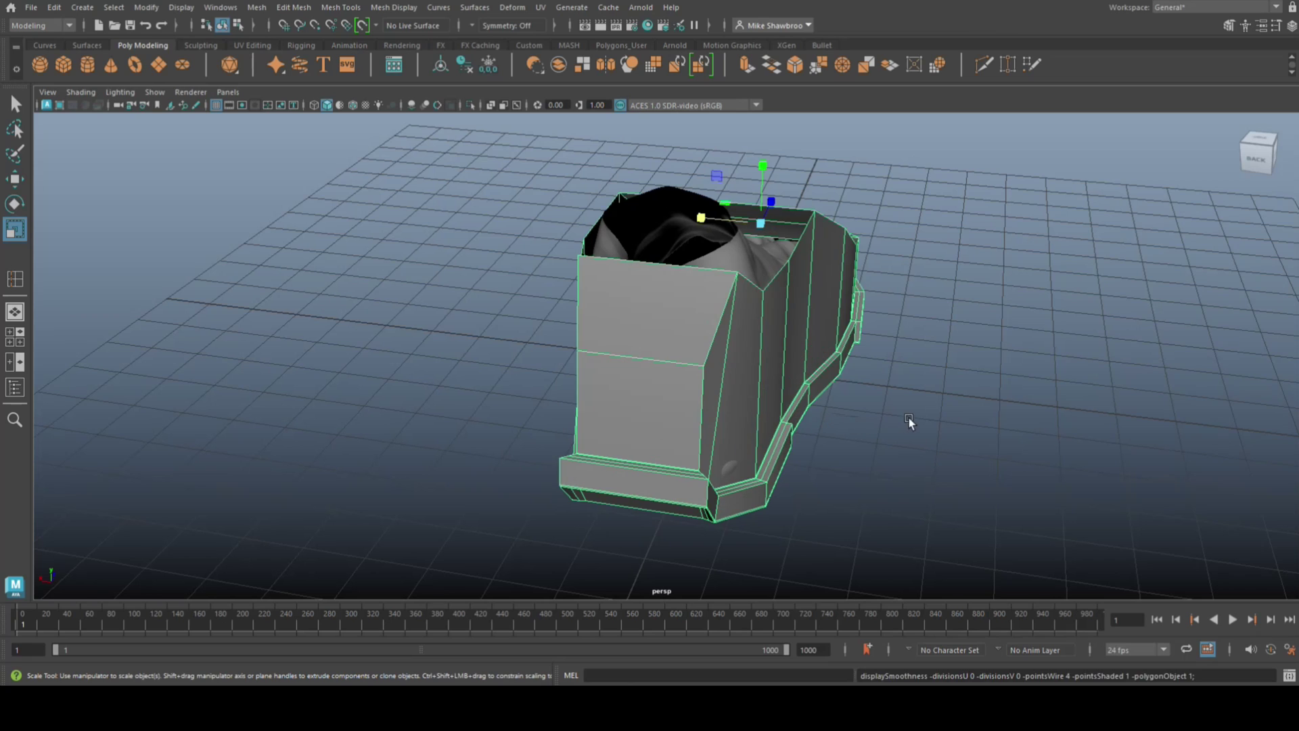
# Step: Move the upper vertices along one side of the instep and toe inward to narrow the shoe's top
pyautogui.keyDown('alt'); pyautogui.moveTo(951, 391); pyautogui.dragTo(588, 406); pyautogui.keyUp('alt')
pyautogui.moveTo(419, 254); pyautogui.dragTo(351, 259, button='right')
pyautogui.click(452, 277)
pyautogui.keyDown('alt'); pyautogui.moveTo(323, 356); pyautogui.dragTo(420, 379); pyautogui.keyUp('alt')
pyautogui.press('w')
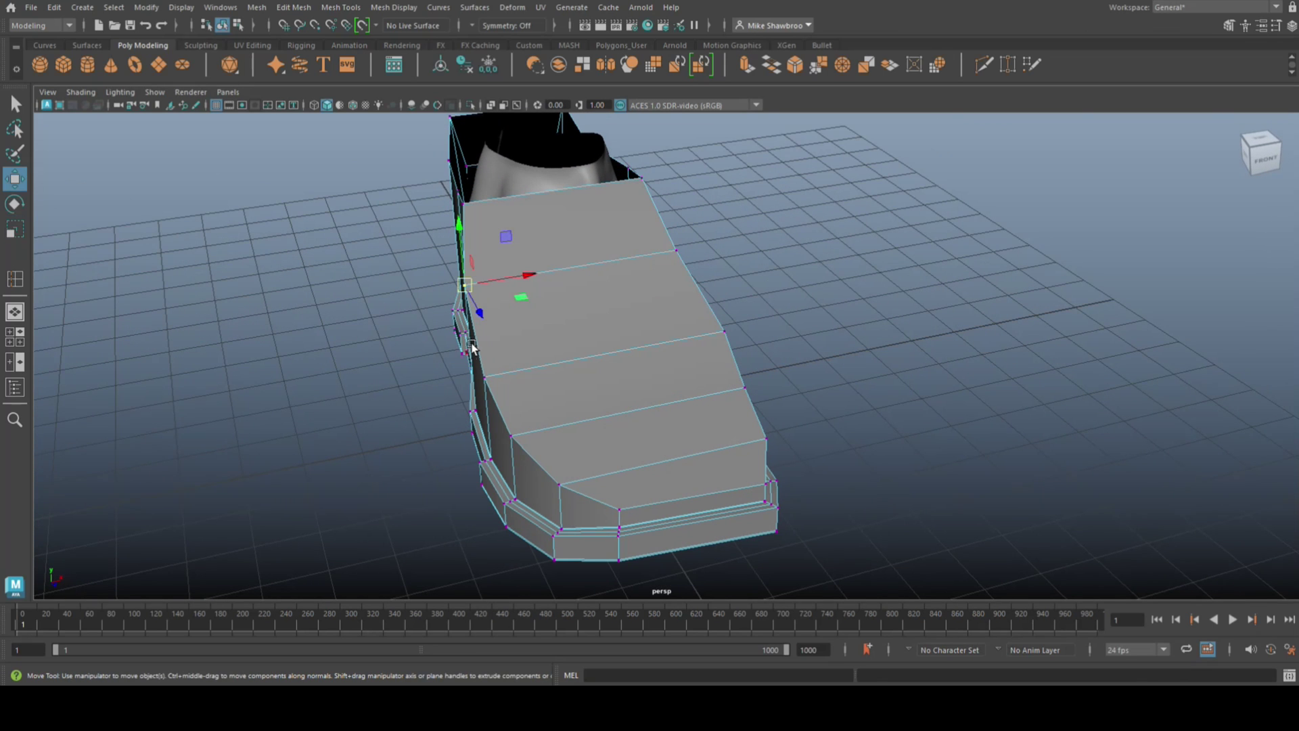
pyautogui.moveTo(527, 276); pyautogui.dragTo(573, 301)
pyautogui.keyDown('alt'); pyautogui.moveTo(497, 361); pyautogui.dragTo(506, 343); pyautogui.keyUp('alt')
pyautogui.click(510, 305)
pyautogui.moveTo(569, 302); pyautogui.dragTo(581, 474)
pyautogui.click(550, 337)
pyautogui.click(607, 368)
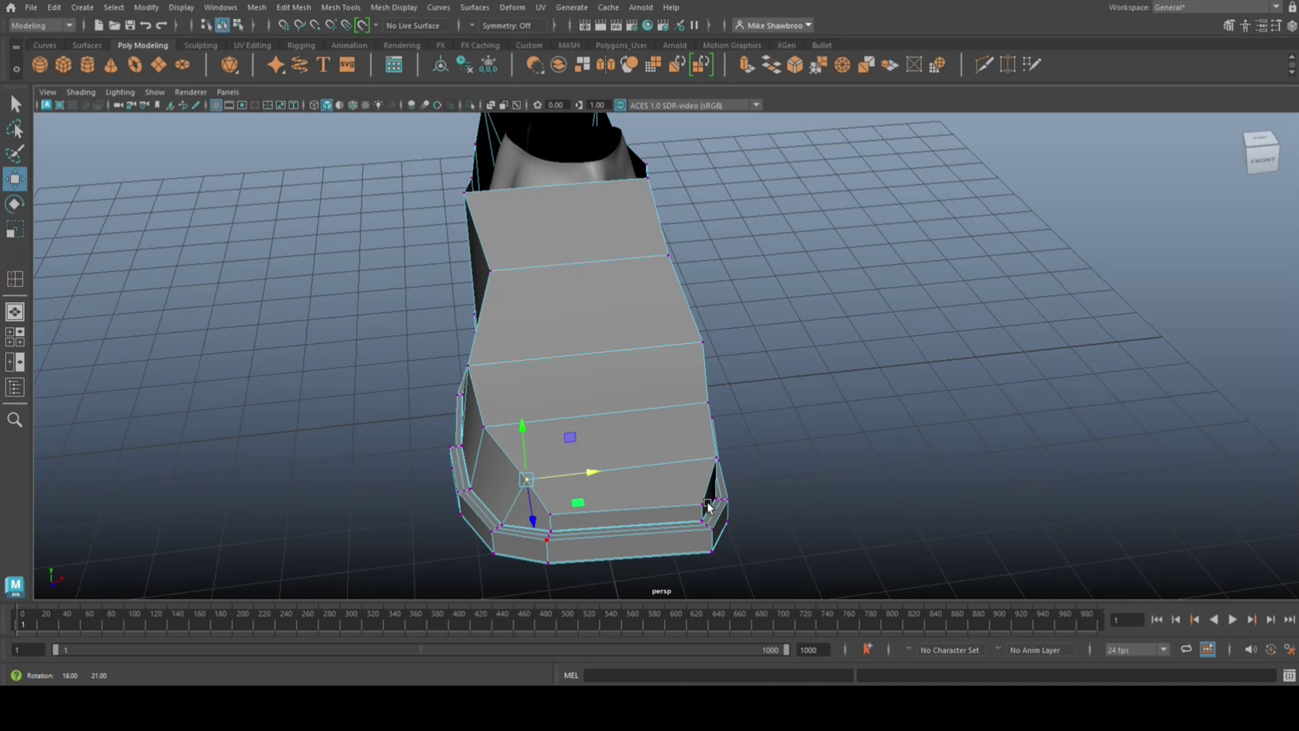
# Step: Move the upper vertices at the front of the toe inward from both sides
pyautogui.click(551, 515)
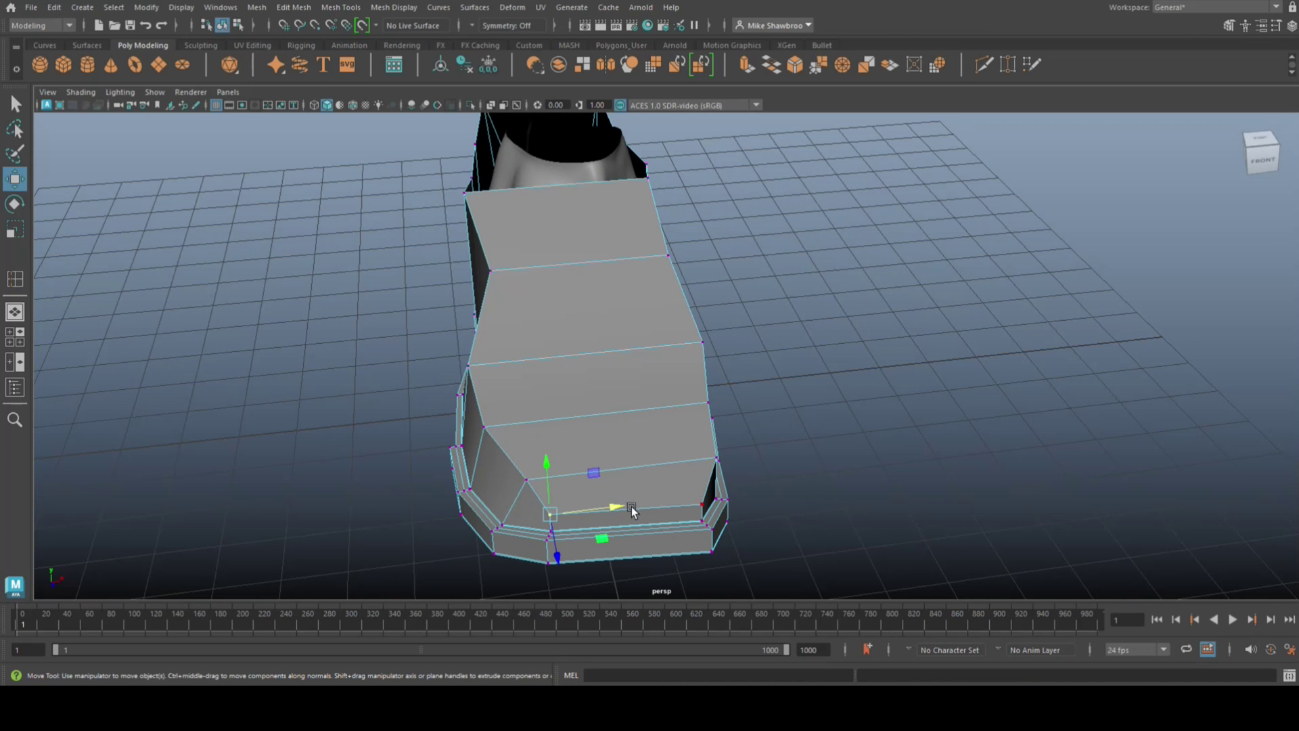
pyautogui.moveTo(619, 506); pyautogui.dragTo(637, 501)
pyautogui.keyDown('alt'); pyautogui.moveTo(556, 532); pyautogui.dragTo(679, 524); pyautogui.keyUp('alt')
pyautogui.moveTo(1017, 419); pyautogui.dragTo(997, 415)
pyautogui.keyDown('alt'); pyautogui.moveTo(1102, 455); pyautogui.dragTo(832, 463); pyautogui.keyUp('alt')
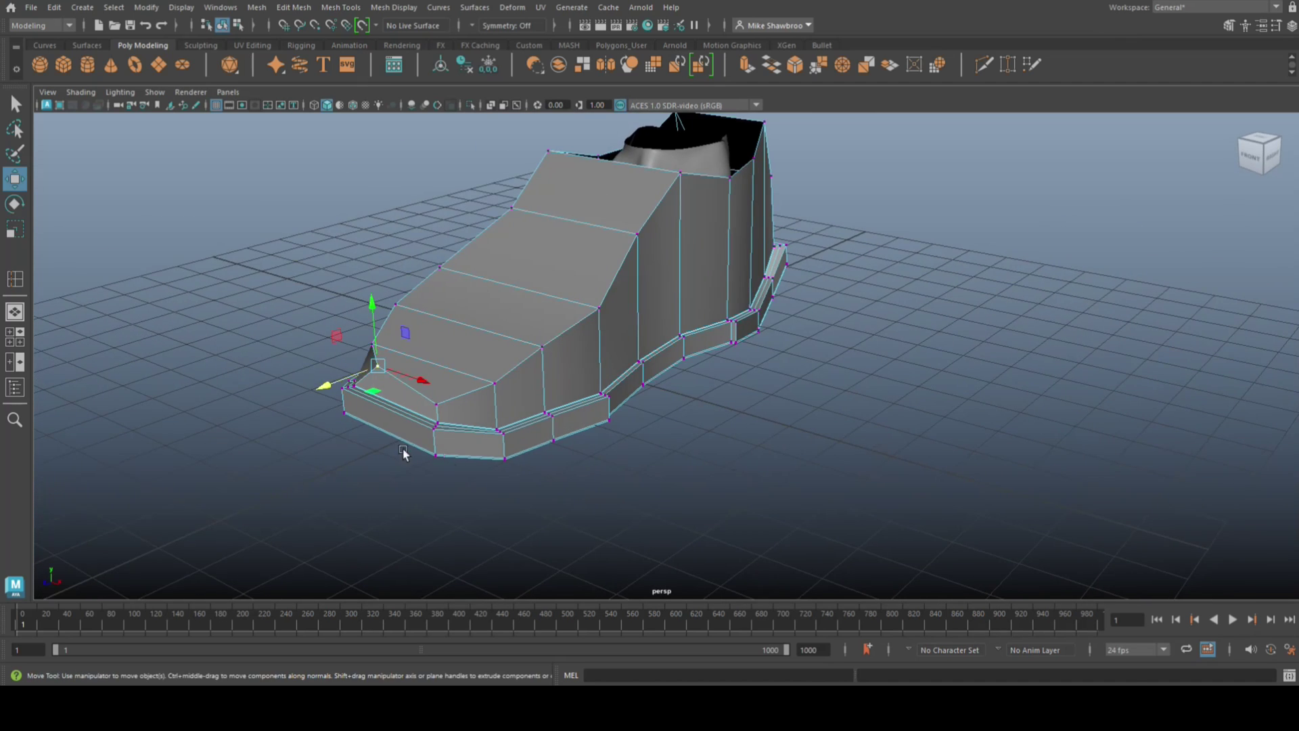
# Step: Adjust the depth and height of the toe's upper front vertices to shape the toe cap
pyautogui.click(434, 408)
pyautogui.keyDown('alt'); pyautogui.moveTo(455, 464); pyautogui.dragTo(563, 470); pyautogui.keyUp('alt')
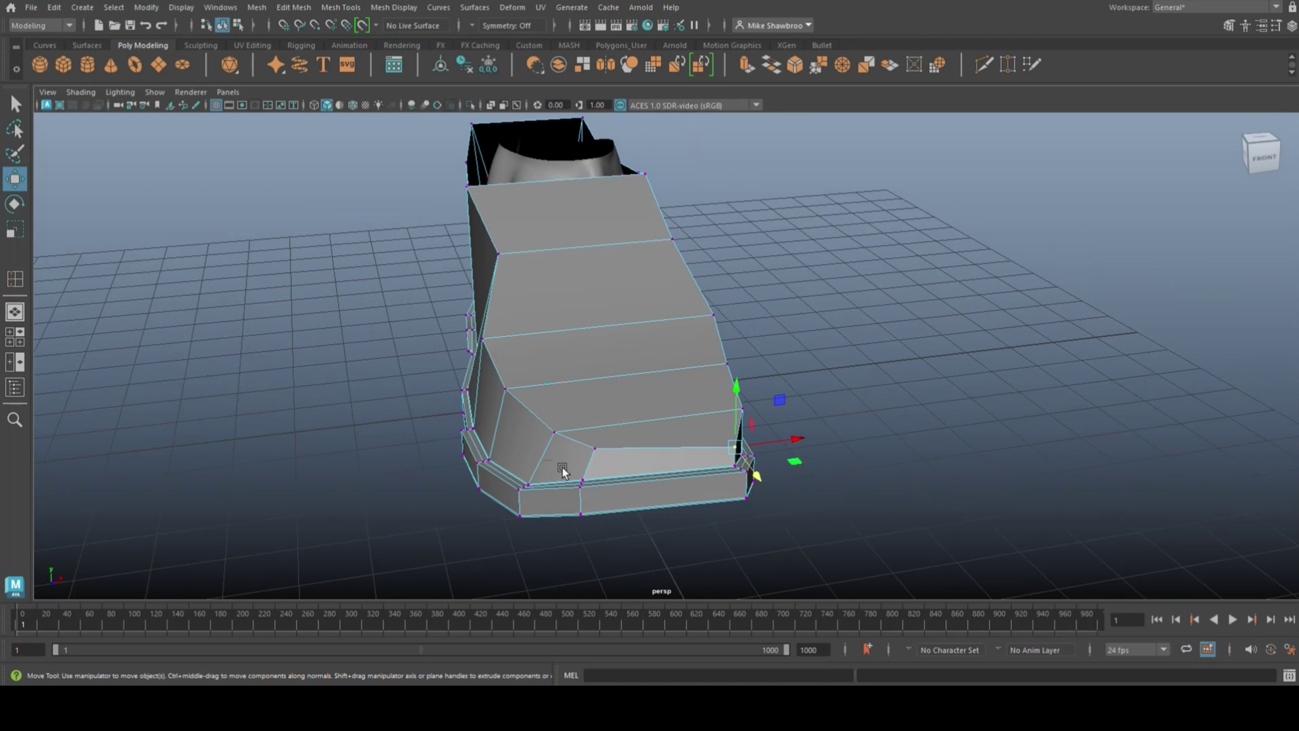
pyautogui.keyDown('alt'); pyautogui.moveTo(795, 444); pyautogui.dragTo(595, 512); pyautogui.keyUp('alt')
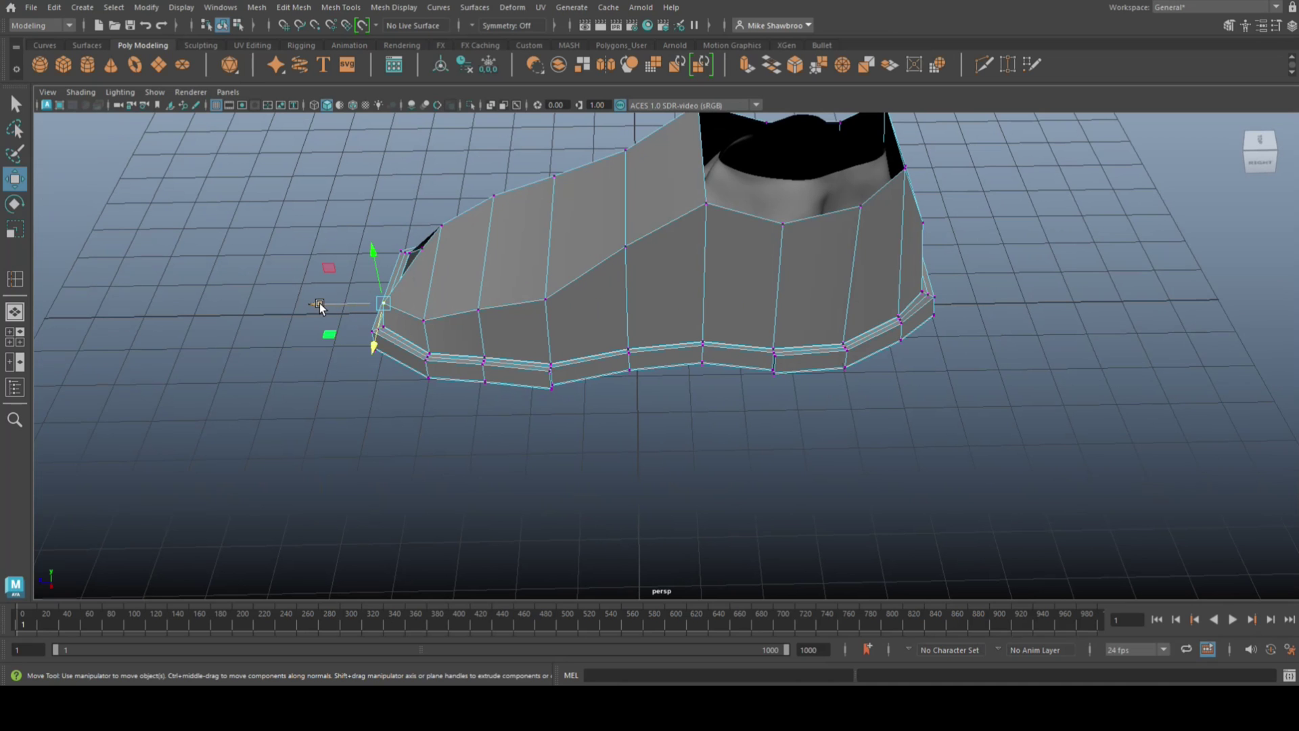
pyautogui.keyDown('alt'); pyautogui.moveTo(336, 302); pyautogui.dragTo(473, 348); pyautogui.keyUp('alt')
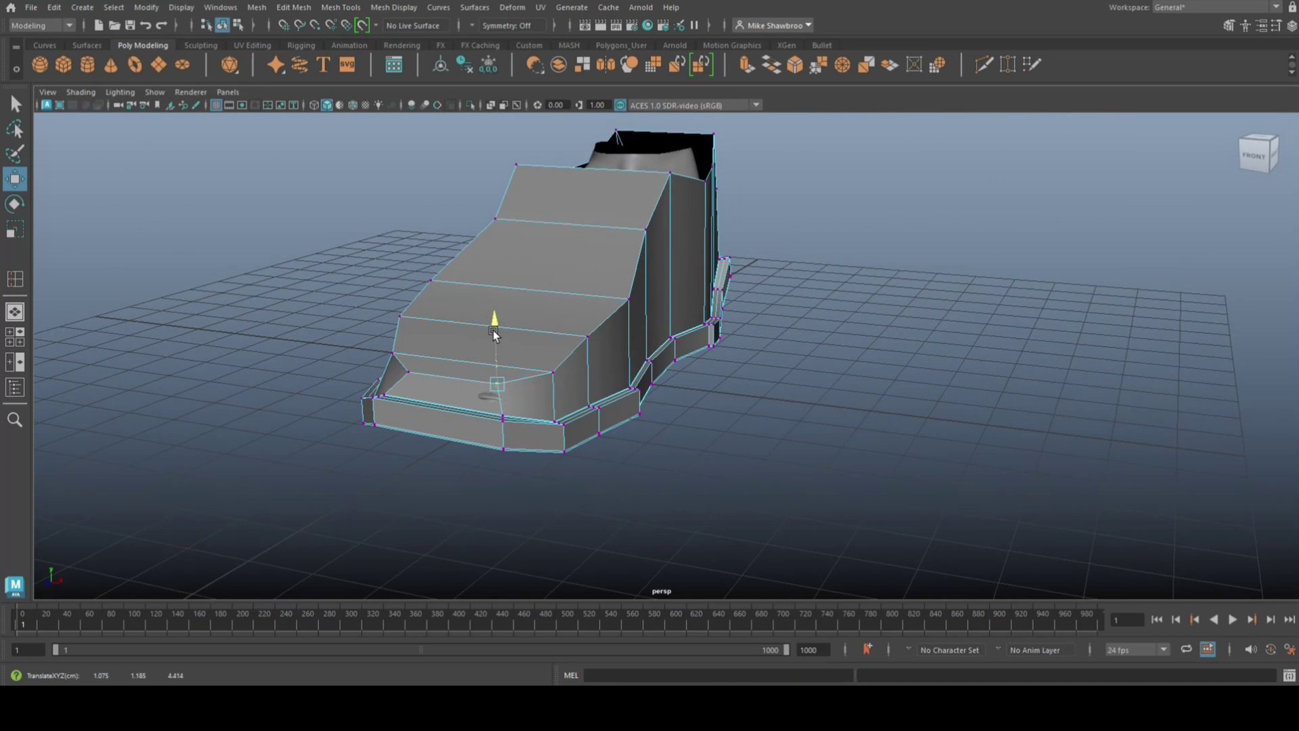
pyautogui.keyDown('alt'); pyautogui.moveTo(570, 395); pyautogui.dragTo(620, 450); pyautogui.keyUp('alt')
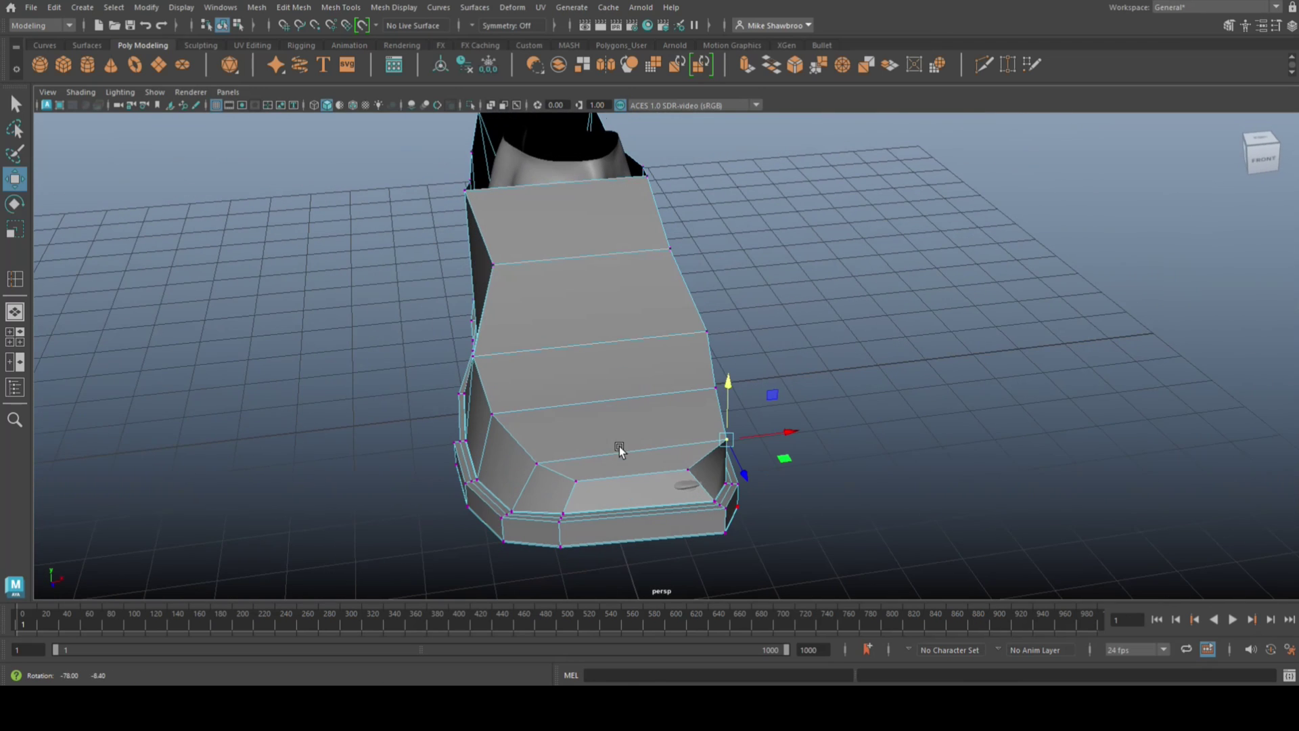
# Step: Move the upper vertices along the opposite side of the toe and instep inward
pyautogui.moveTo(795, 433); pyautogui.dragTo(768, 435, button='middle')
pyautogui.click(713, 386)
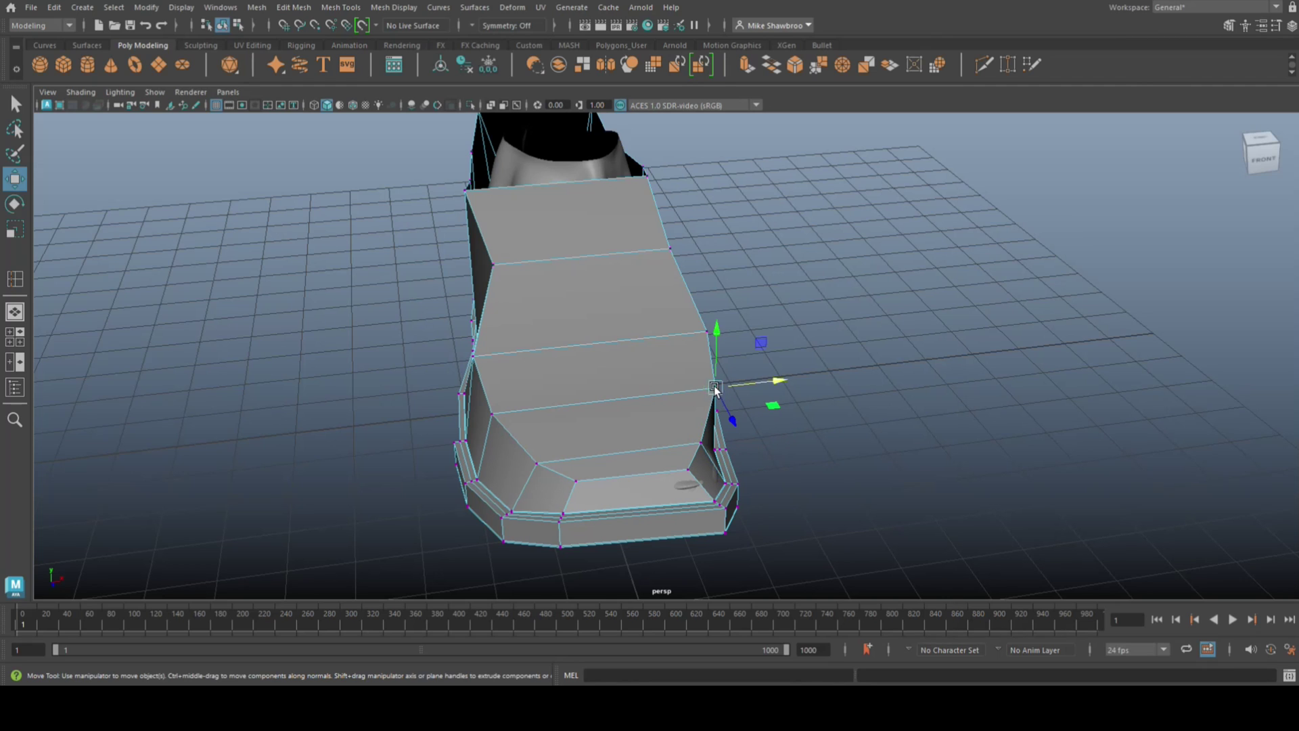
pyautogui.moveTo(768, 385)
pyautogui.mouseDown()
pyautogui.moveTo(745, 386)
pyautogui.moveTo(755, 392)
pyautogui.mouseUp()
pyautogui.keyDown('alt'); pyautogui.moveTo(759, 395); pyautogui.dragTo(684, 345); pyautogui.keyUp('alt')
pyautogui.click(668, 361)
pyautogui.click(637, 316)
pyautogui.moveTo(617, 284); pyautogui.dragTo(575, 343)
pyautogui.click(491, 412)
# Step: Pull the vertices at the front corner and adjoining side of the ankle opening inward
pyautogui.keyDown('alt'); pyautogui.moveTo(753, 359); pyautogui.dragTo(663, 188); pyautogui.keyUp('alt')
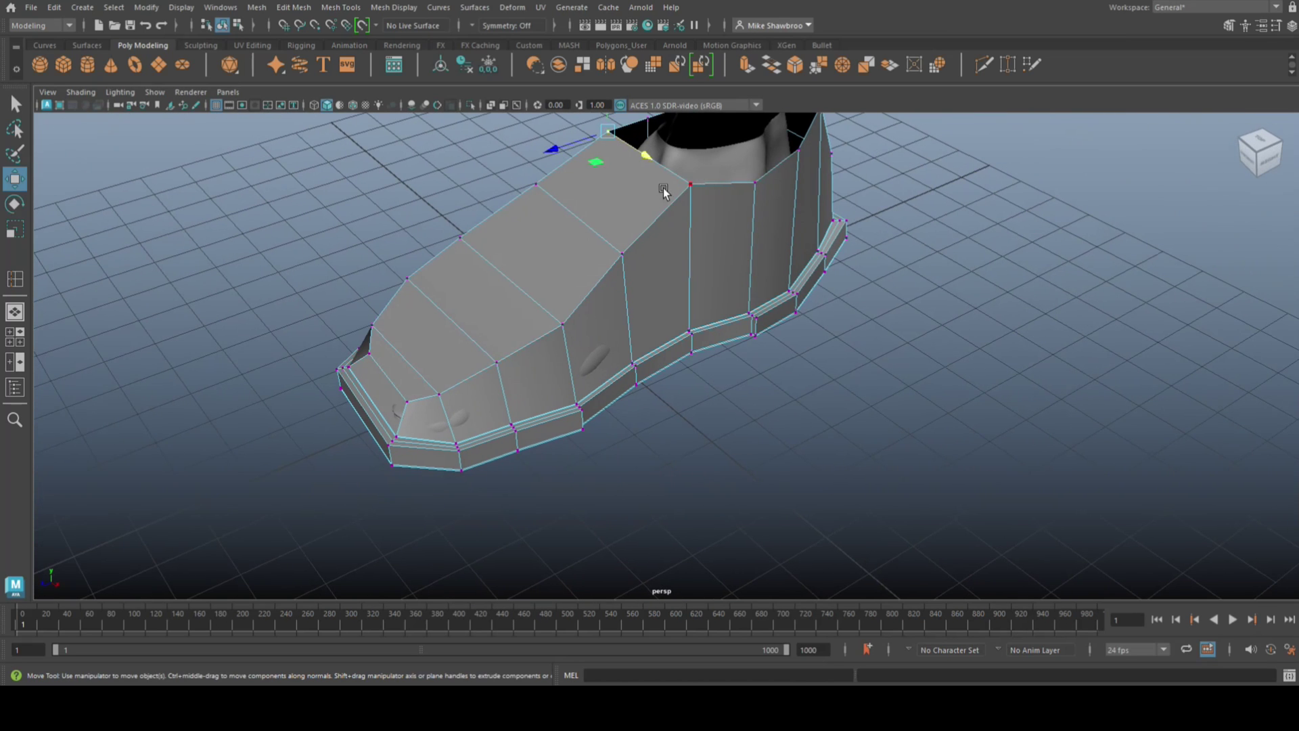
pyautogui.click(693, 184)
pyautogui.moveTo(732, 209); pyautogui.dragTo(912, 423)
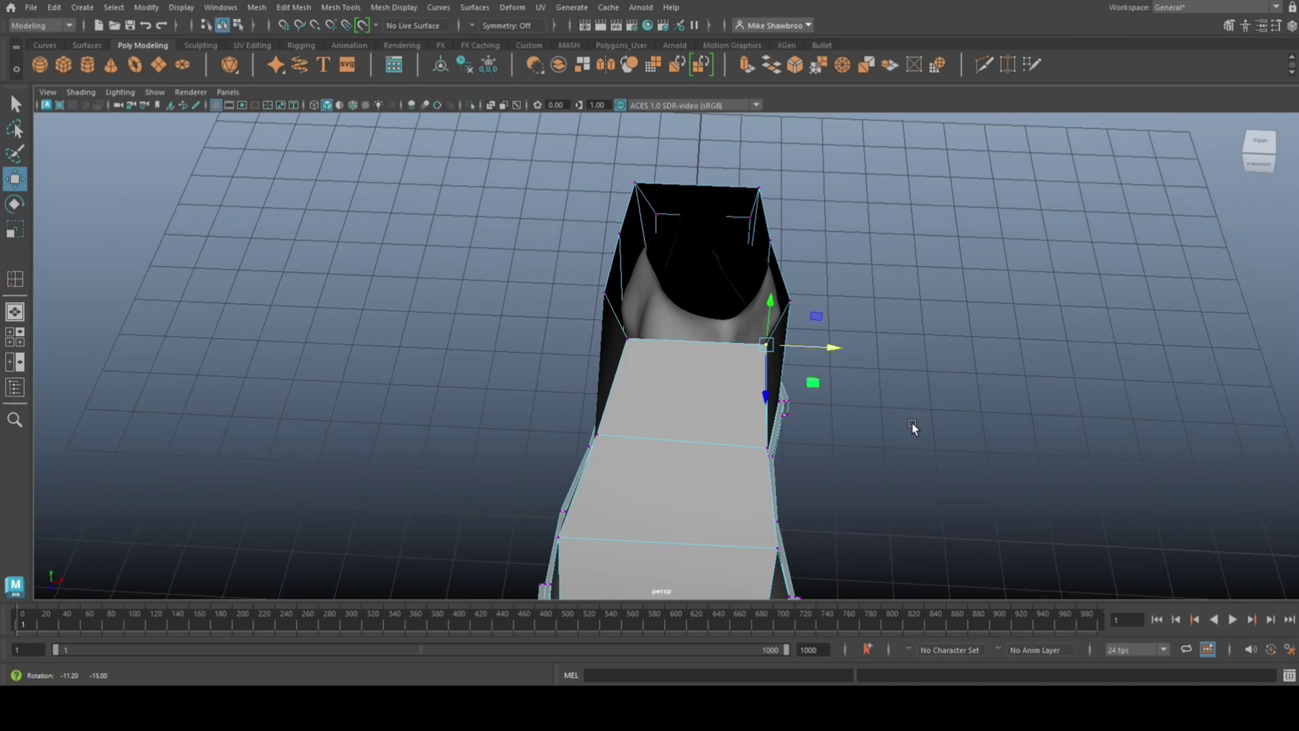
pyautogui.moveTo(852, 311); pyautogui.dragTo(841, 306)
# Step: Move the rim vertices along the other side of the ankle opening closer to the foot
pyautogui.click(604, 293)
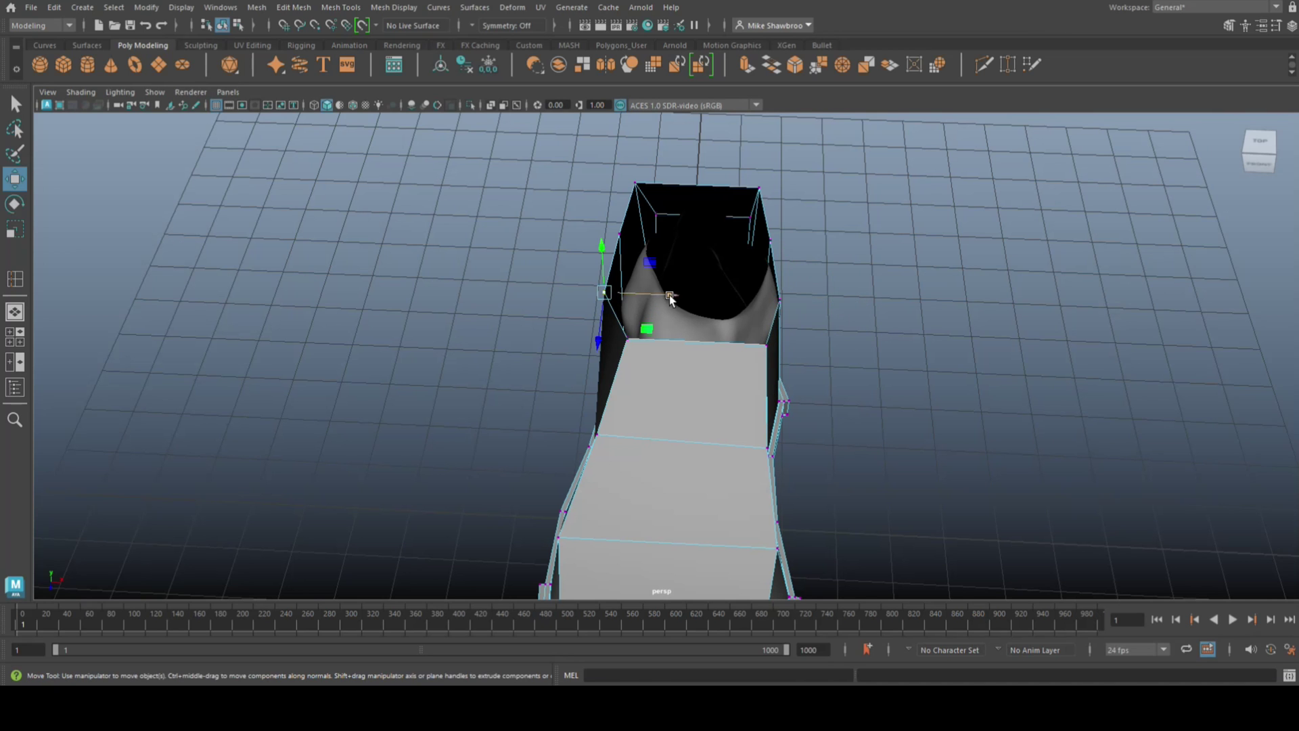
pyautogui.keyDown('alt'); pyautogui.moveTo(553, 333); pyautogui.dragTo(609, 339); pyautogui.keyUp('alt')
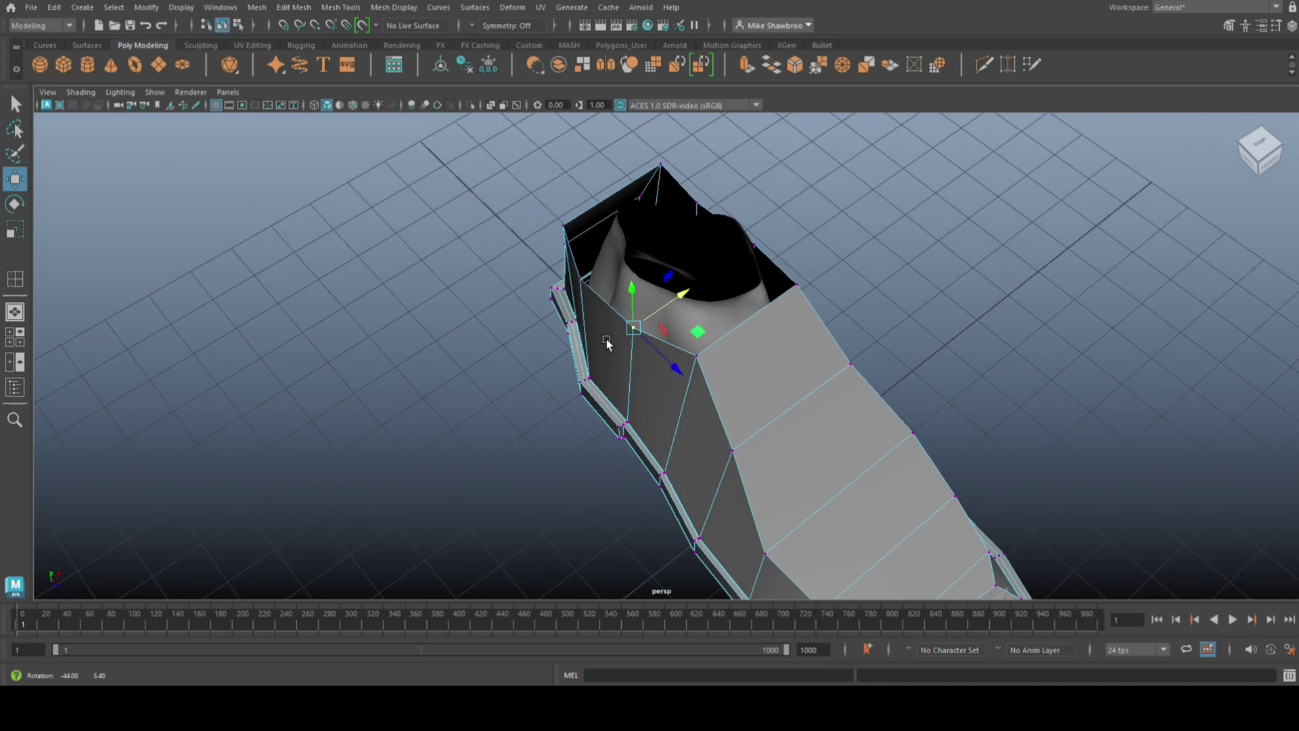
pyautogui.click(578, 276)
pyautogui.moveTo(630, 247); pyautogui.dragTo(642, 240)
pyautogui.keyDown('alt'); pyautogui.moveTo(572, 335); pyautogui.dragTo(647, 295); pyautogui.keyUp('alt')
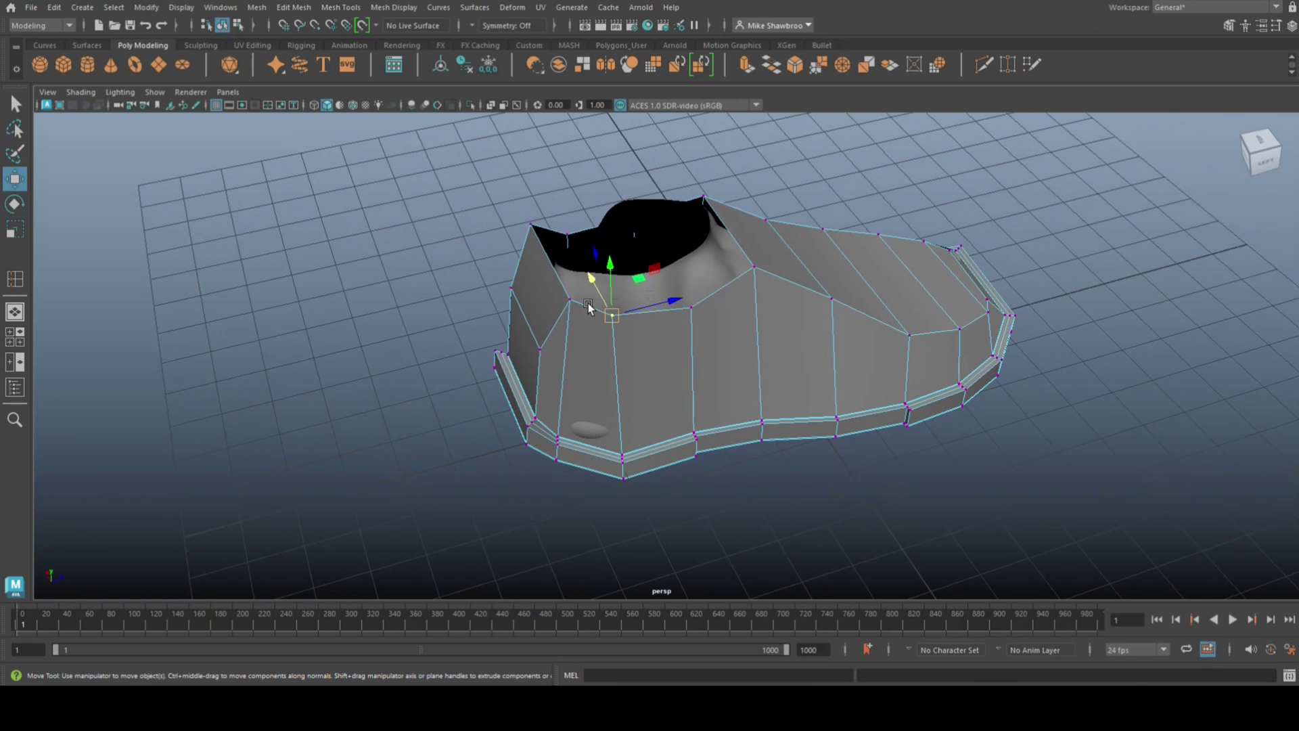
# Step: Pull the two rear corner vertices of the ankle opening inward from above
pyautogui.keyDown('alt'); pyautogui.moveTo(566, 303); pyautogui.dragTo(684, 445); pyautogui.keyUp('alt')
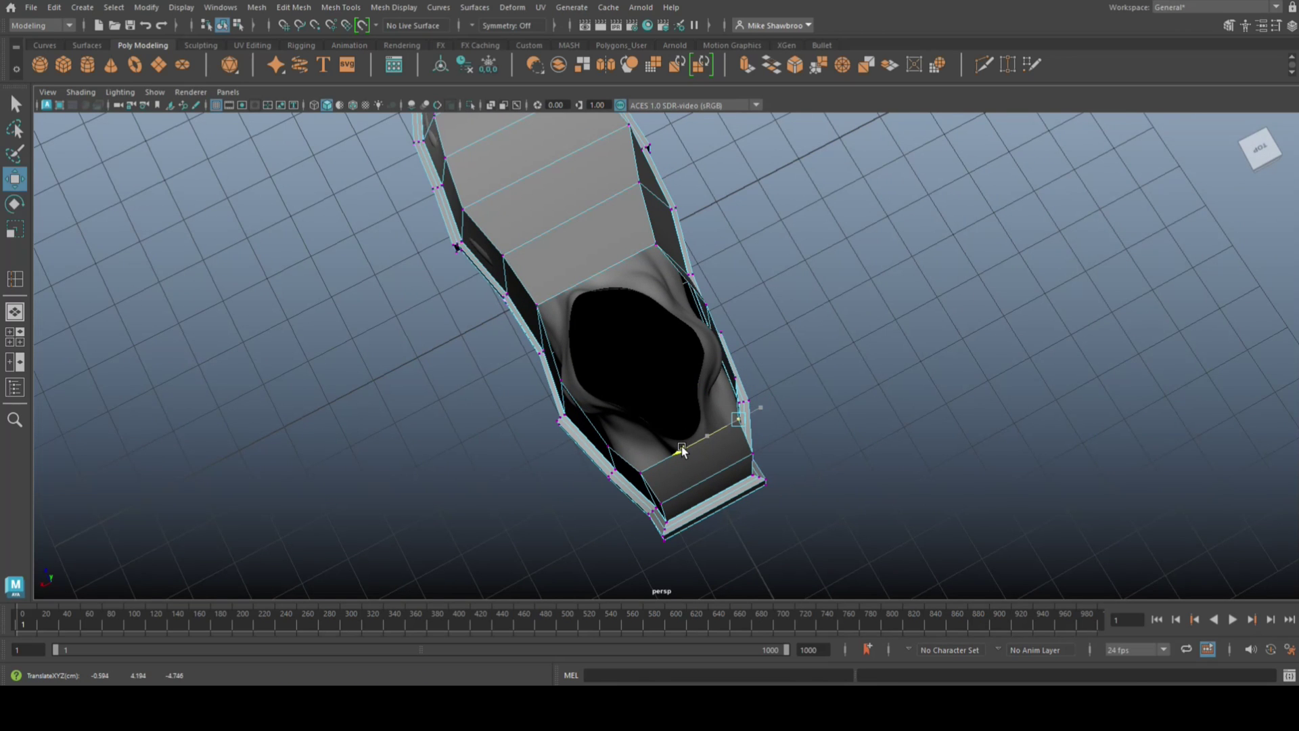
pyautogui.click(639, 476)
pyautogui.moveTo(582, 507); pyautogui.dragTo(594, 478)
pyautogui.click(608, 452)
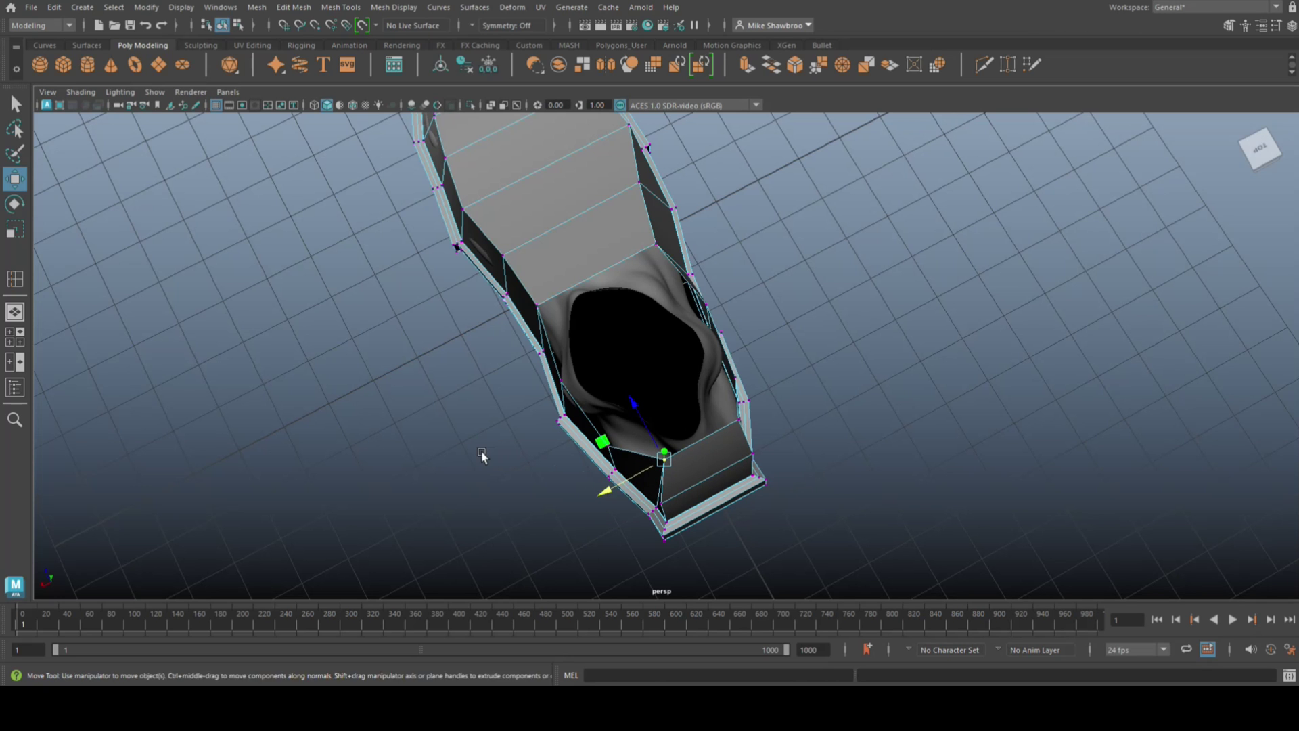
# Step: Shift two rim vertices along one side of the ankle opening sideways to follow the foot
pyautogui.moveTo(548, 477); pyautogui.dragTo(570, 473)
pyautogui.keyDown('alt'); pyautogui.moveTo(525, 491); pyautogui.dragTo(646, 418); pyautogui.keyUp('alt')
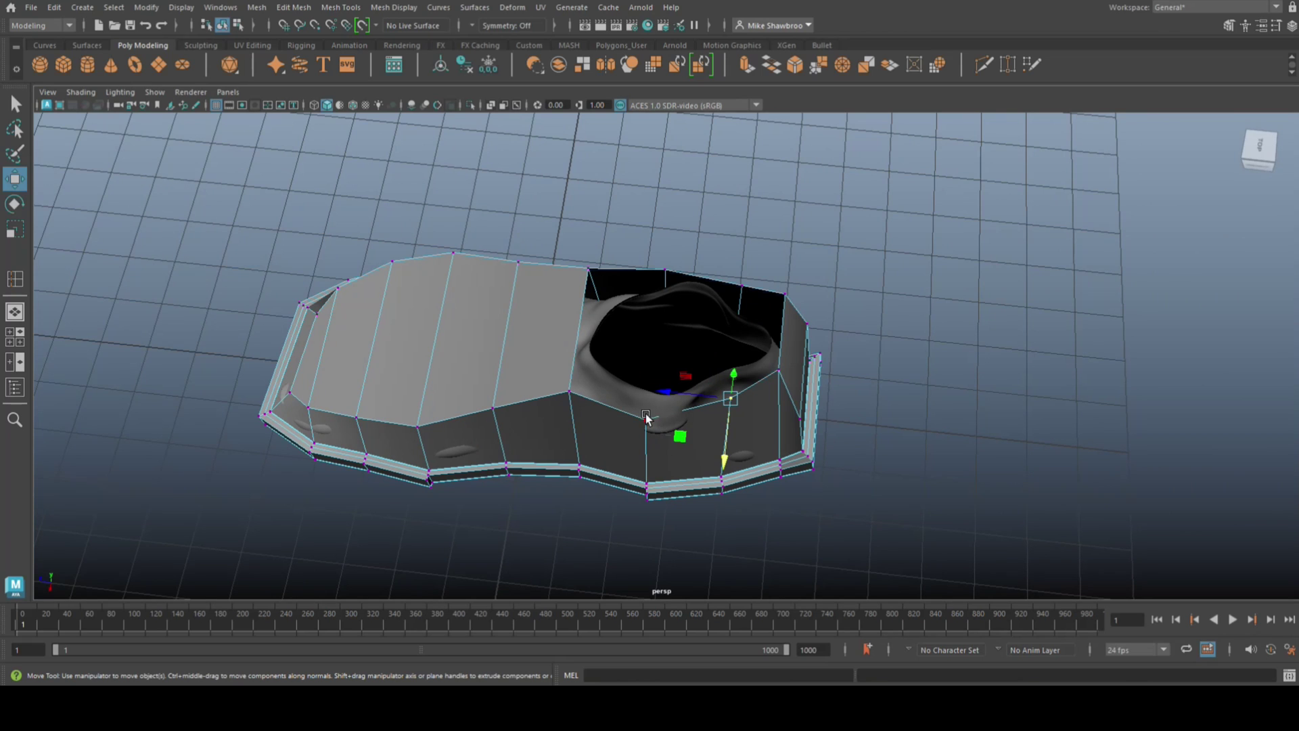
pyautogui.click(644, 421)
pyautogui.moveTo(647, 463); pyautogui.dragTo(641, 491)
pyautogui.click(501, 513)
# Step: Preview the shoe in smoothed mode and check its side profile
pyautogui.keyDown('alt'); pyautogui.moveTo(499, 514); pyautogui.dragTo(481, 458); pyautogui.keyUp('alt')
pyautogui.moveTo(595, 357); pyautogui.dragTo(656, 280, button='right')
pyautogui.press('3')
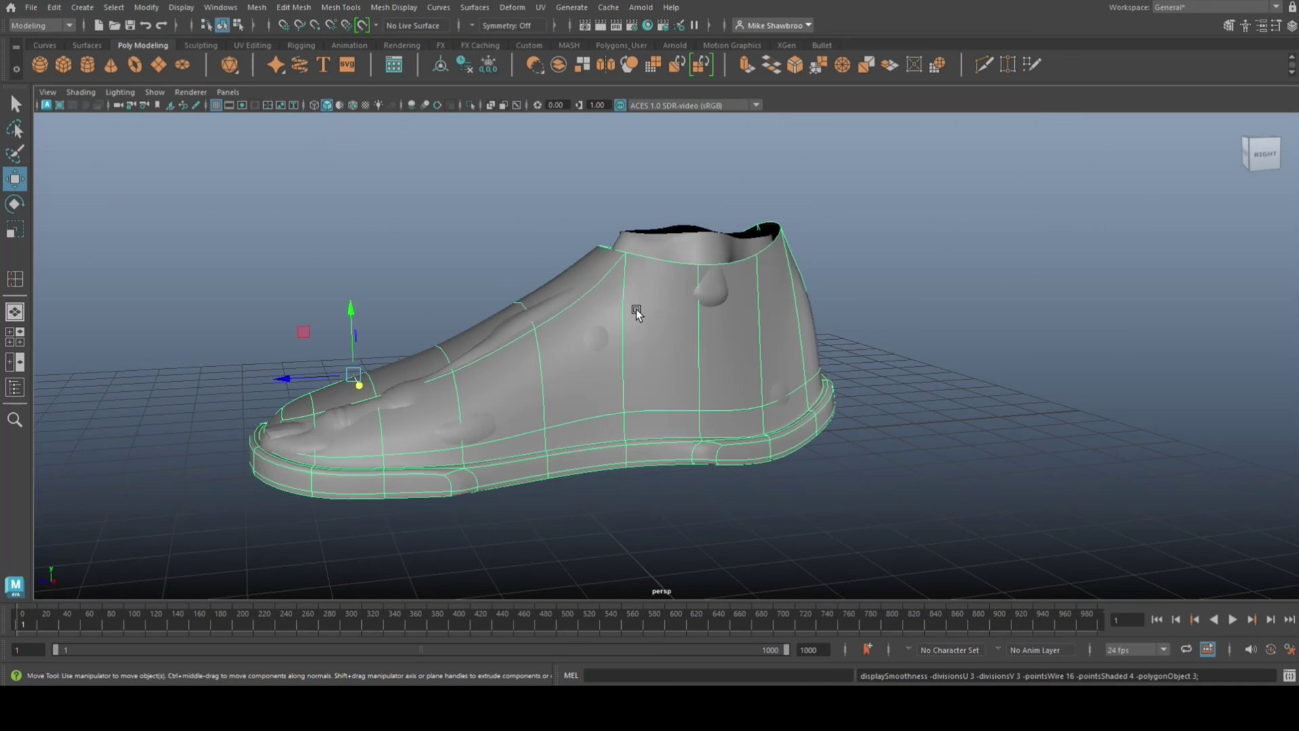
pyautogui.keyDown('alt'); pyautogui.moveTo(690, 420); pyautogui.dragTo(614, 433); pyautogui.keyUp('alt')
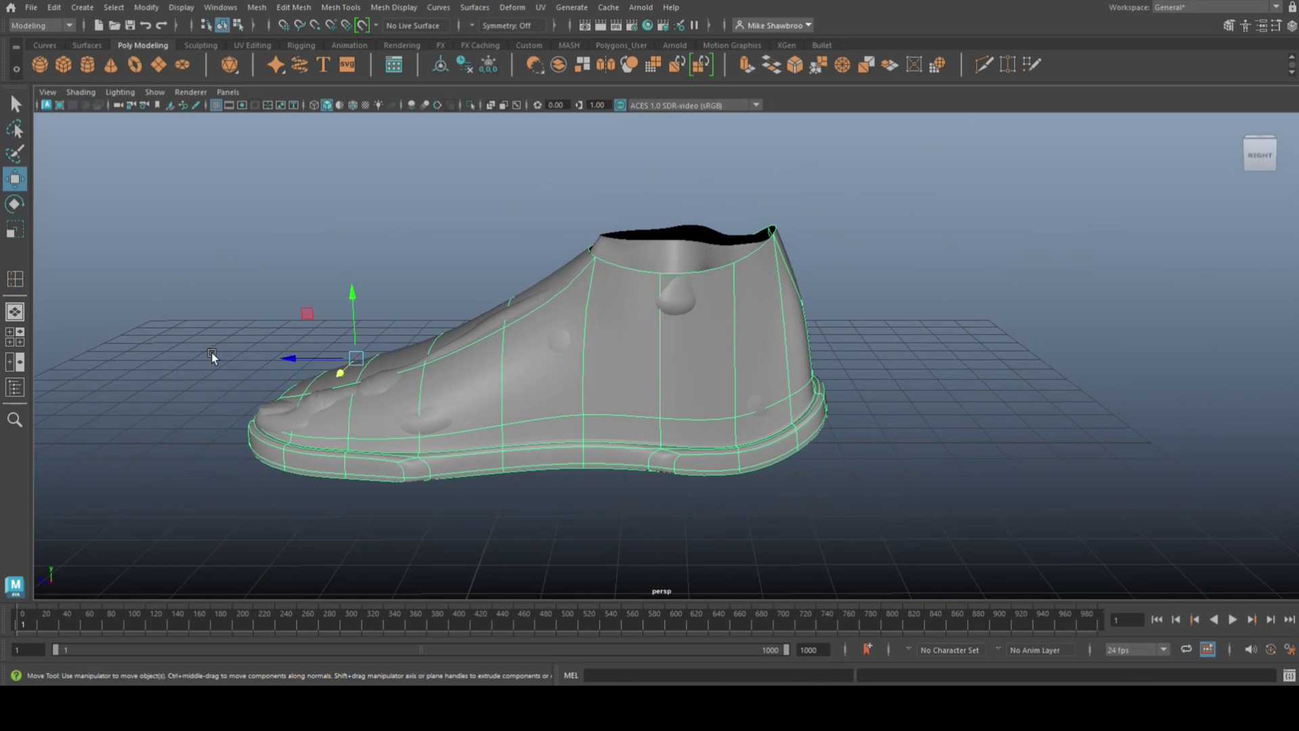
# Step: Insert three evenly spaced edge loops around the unsmoothed shoe's upper using the Multiple edge loops option
pyautogui.press('space')
pyautogui.press('space')
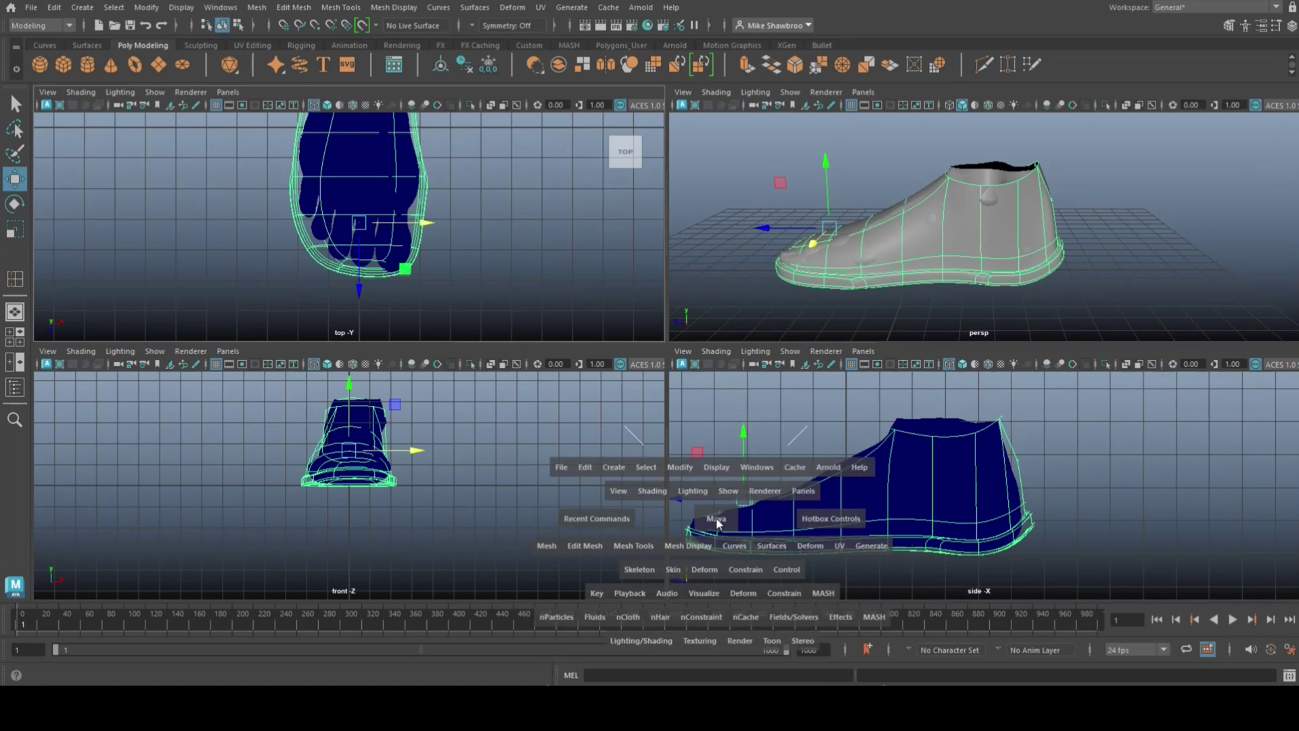
pyautogui.press('1')
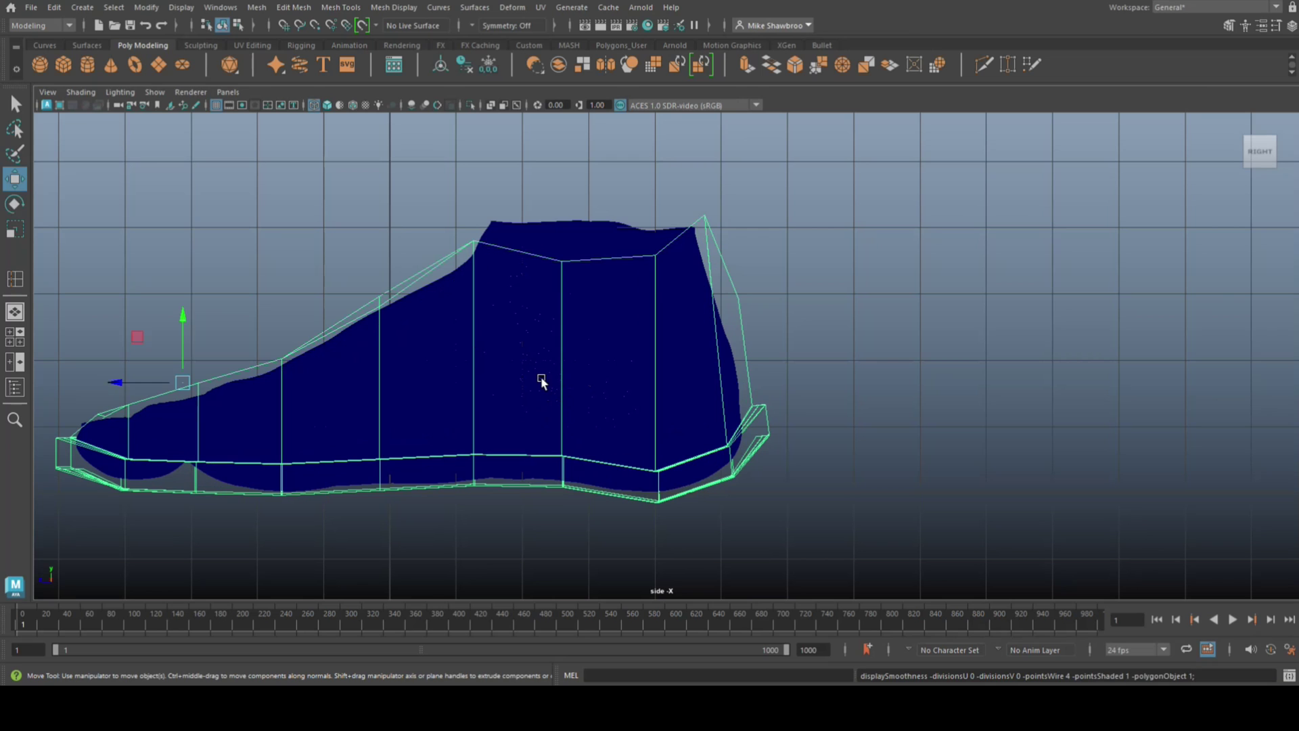
pyautogui.keyDown('alt'); pyautogui.moveTo(529, 375); pyautogui.dragTo(640, 360, button='middle'); pyautogui.keyUp('alt')
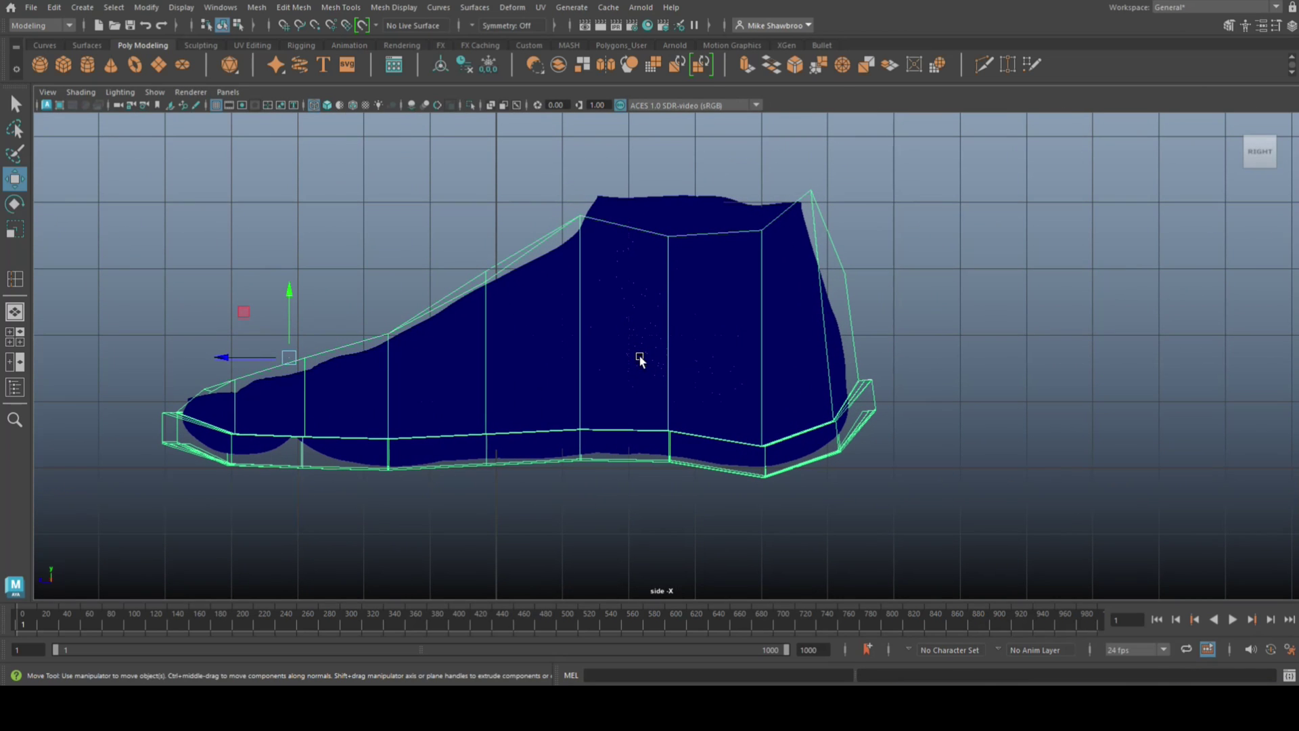
pyautogui.press('g')
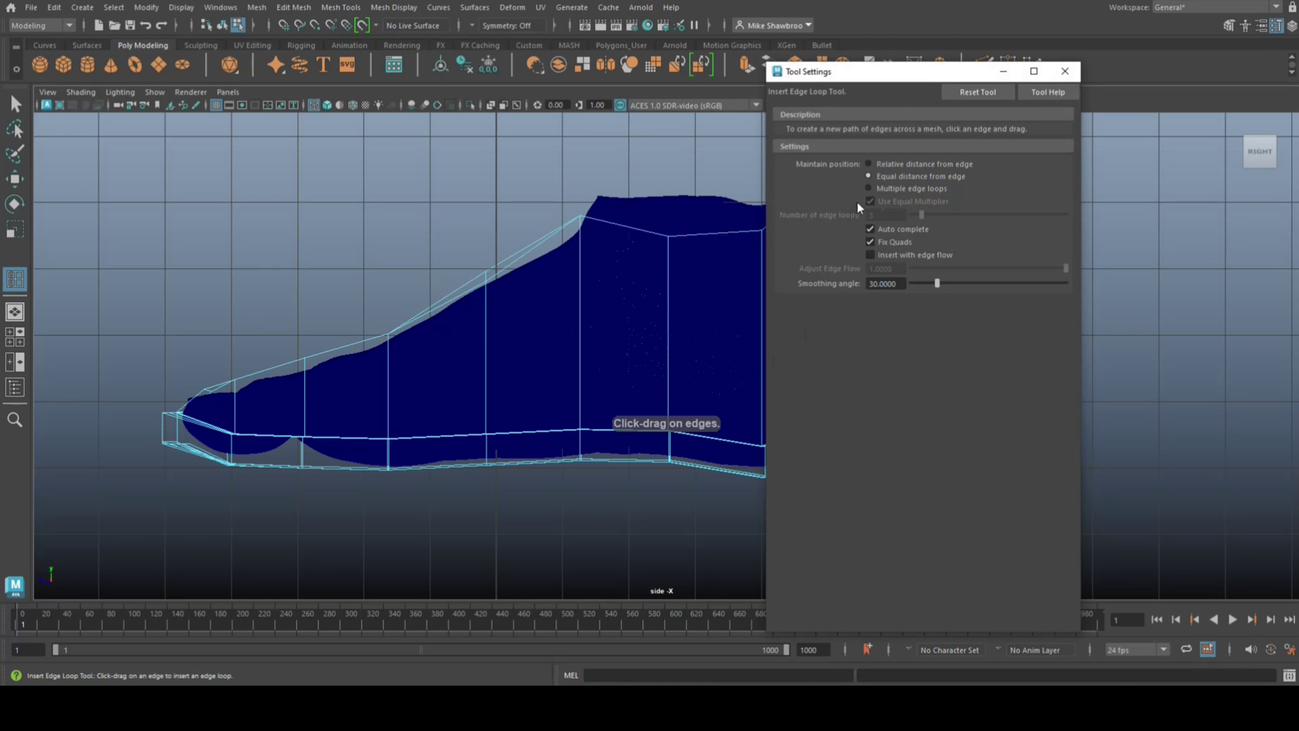
pyautogui.click(869, 188)
pyautogui.click(581, 322)
pyautogui.click(1065, 71)
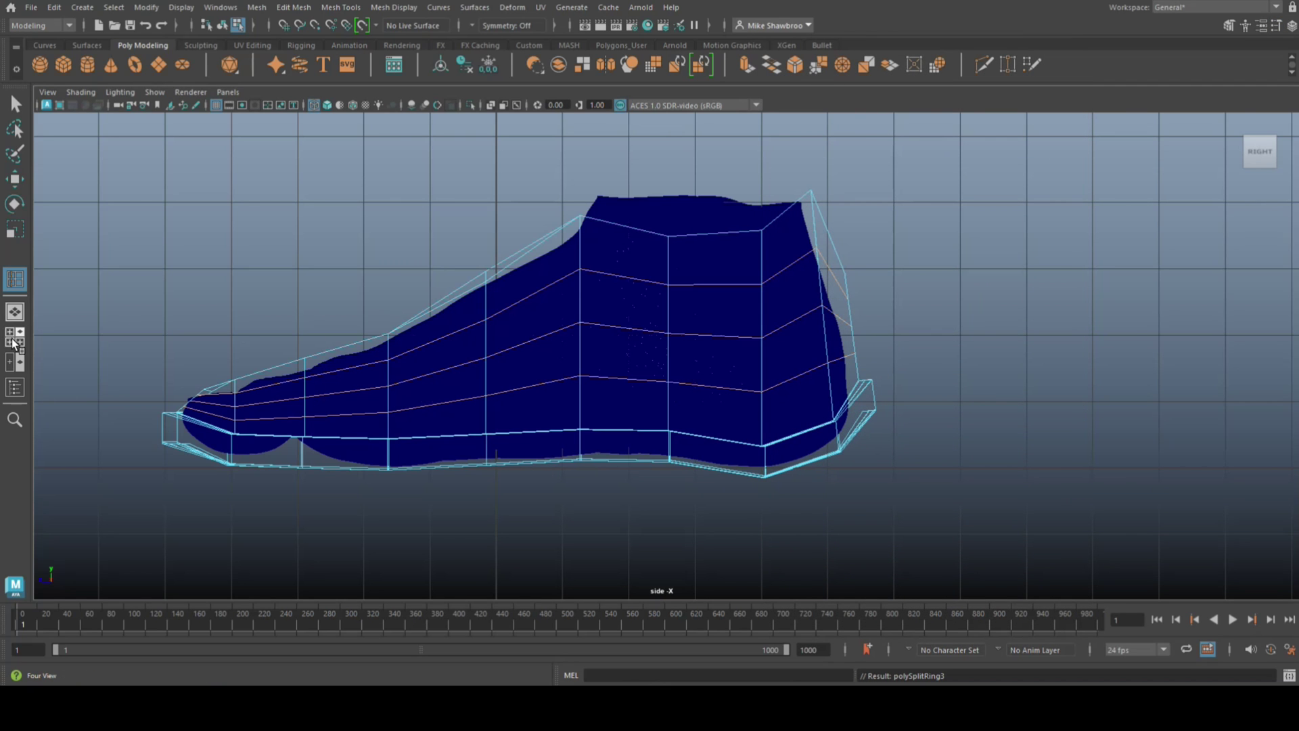
# Step: Pull the vertex on one top edge of the instep inward with the Move tool
pyautogui.click(14, 343)
pyautogui.press('space')
pyautogui.keyDown('alt'); pyautogui.moveTo(800, 291); pyautogui.dragTo(894, 329); pyautogui.keyUp('alt')
pyautogui.moveTo(707, 370); pyautogui.dragTo(659, 362, button='right')
pyautogui.click(705, 375)
pyautogui.hotkey('ctrl', 'z')
pyautogui.press('q')
pyautogui.click(703, 371)
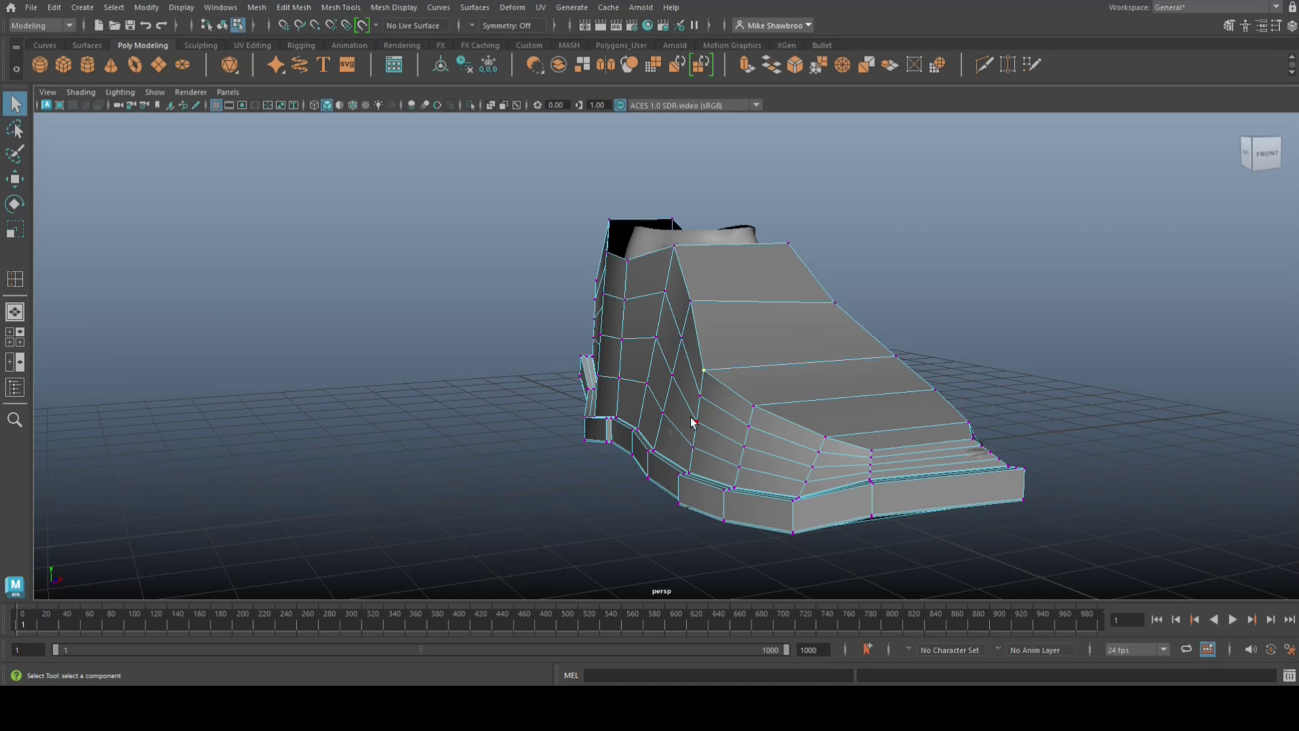
pyautogui.press('w')
pyautogui.moveTo(762, 370); pyautogui.dragTo(794, 458)
pyautogui.click(700, 395)
pyautogui.click(691, 419)
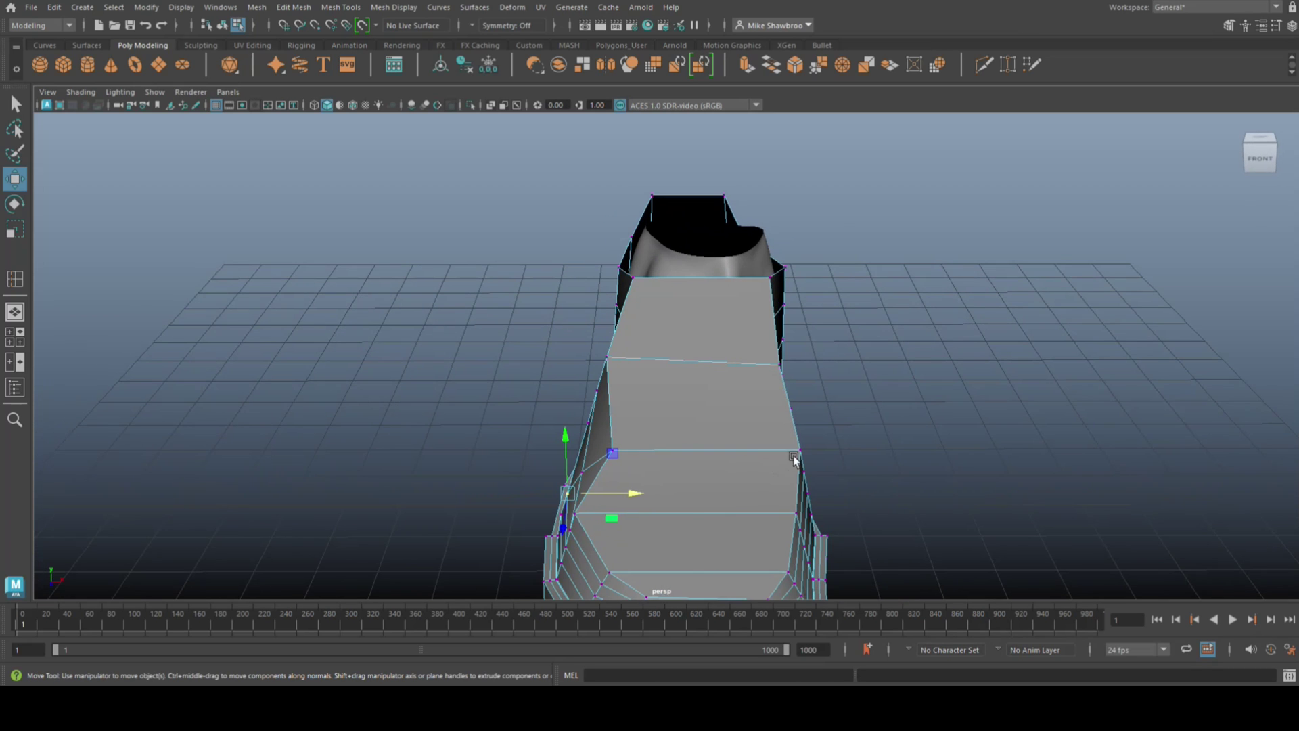
# Step: Pull the next vertices along the same top edge, from the instep towards the toe, inward
pyautogui.click(577, 514)
pyautogui.moveTo(640, 515); pyautogui.dragTo(844, 439)
pyautogui.click(572, 528)
pyautogui.click(630, 464)
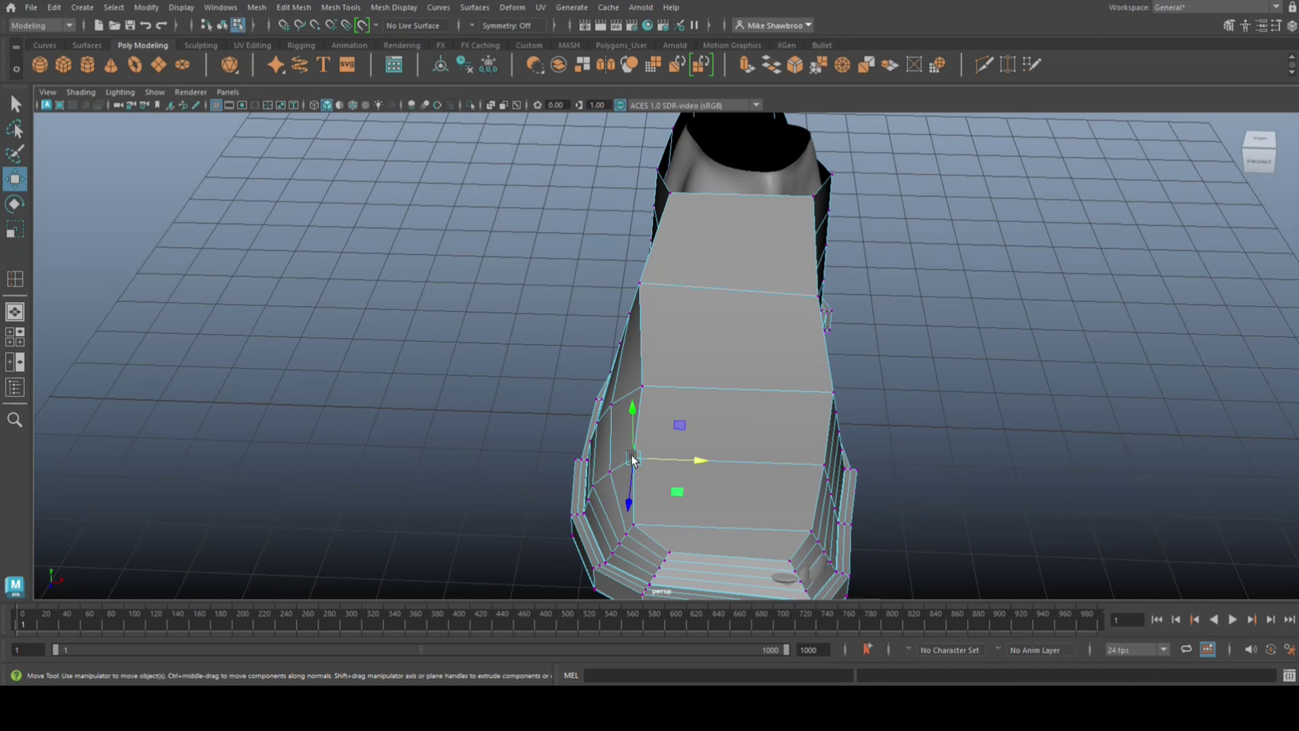
pyautogui.moveTo(690, 464); pyautogui.dragTo(701, 466)
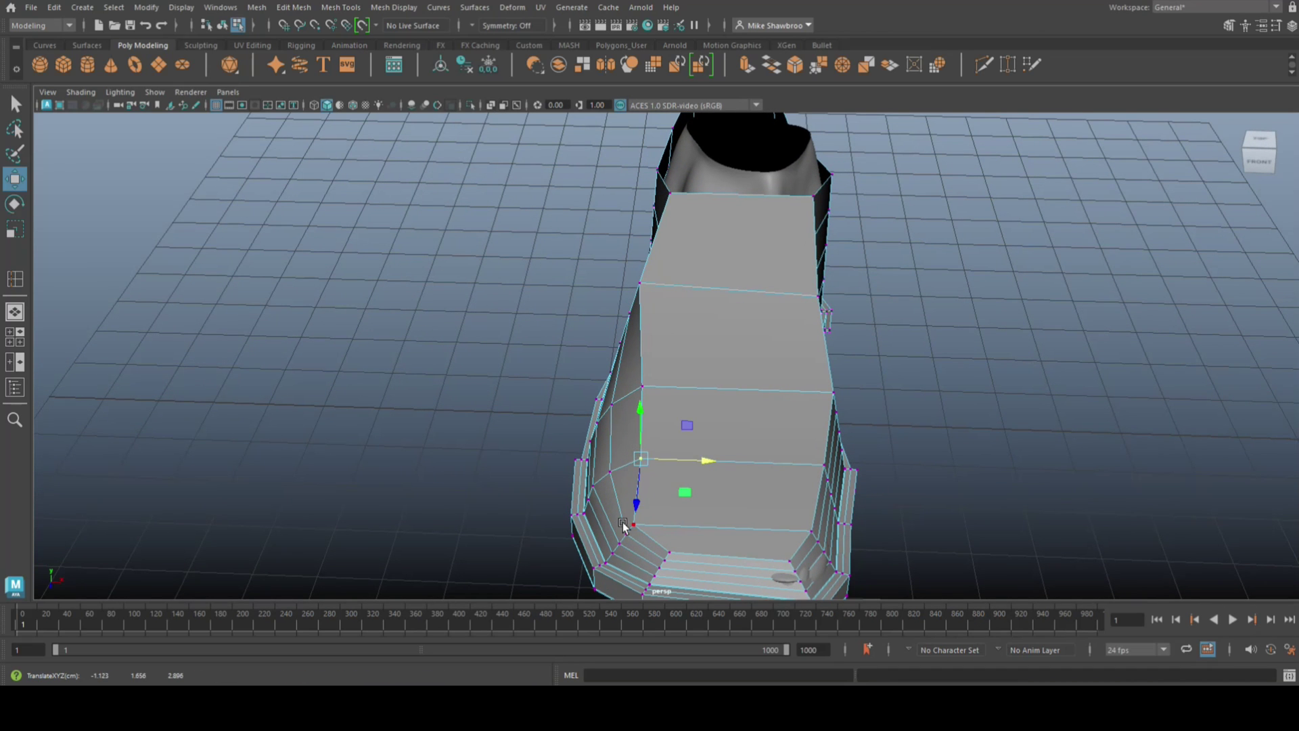
pyautogui.click(633, 525)
pyautogui.moveTo(690, 531)
pyautogui.mouseDown()
pyautogui.moveTo(711, 526)
pyautogui.moveTo(692, 539)
pyautogui.mouseUp()
pyautogui.click(628, 534)
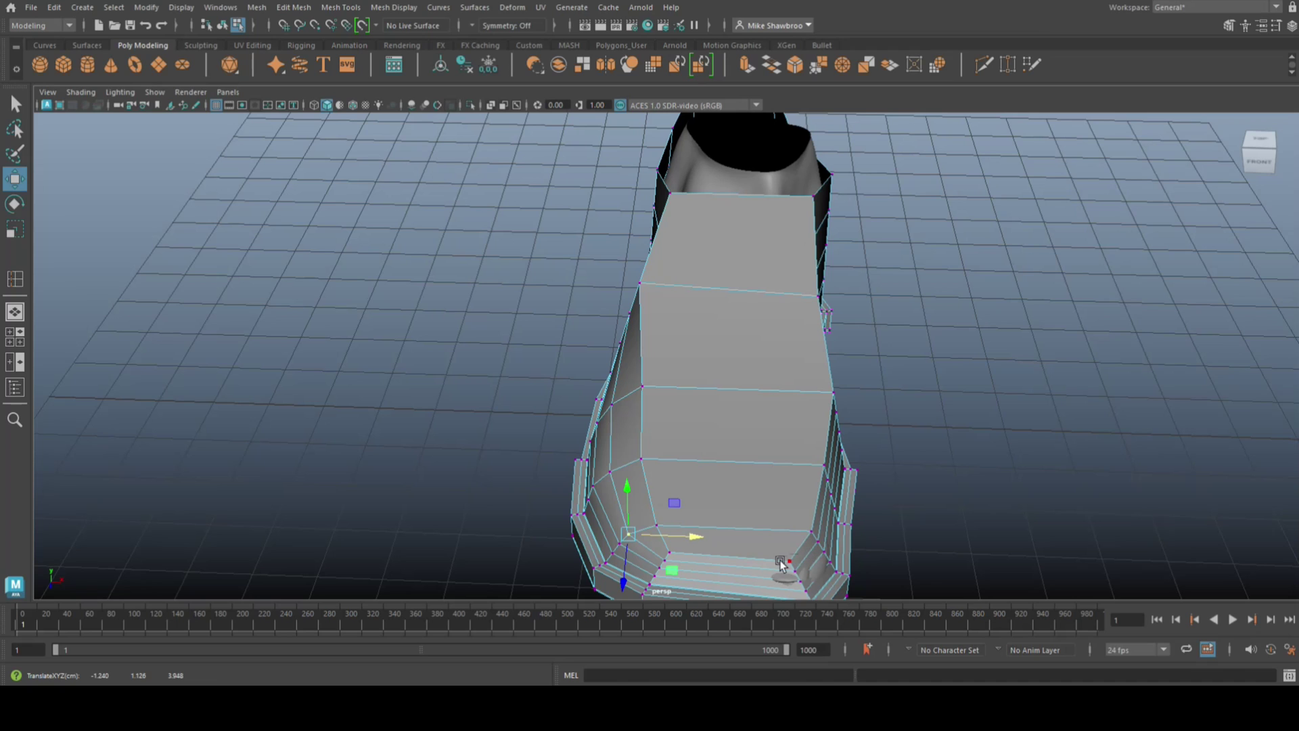
# Step: Shift the front toe vertex on the opposite side of the upper sideways
pyautogui.click(788, 560)
pyautogui.moveTo(845, 563); pyautogui.dragTo(858, 537)
pyautogui.click(811, 532)
pyautogui.keyDown('alt'); pyautogui.moveTo(861, 486); pyautogui.dragTo(920, 460); pyautogui.keyUp('alt')
# Step: Pull both instep vertices in front of the ankle opening inward and shift the adjoining front corner of the opening sideways
pyautogui.click(647, 339)
pyautogui.moveTo(710, 344); pyautogui.dragTo(729, 346)
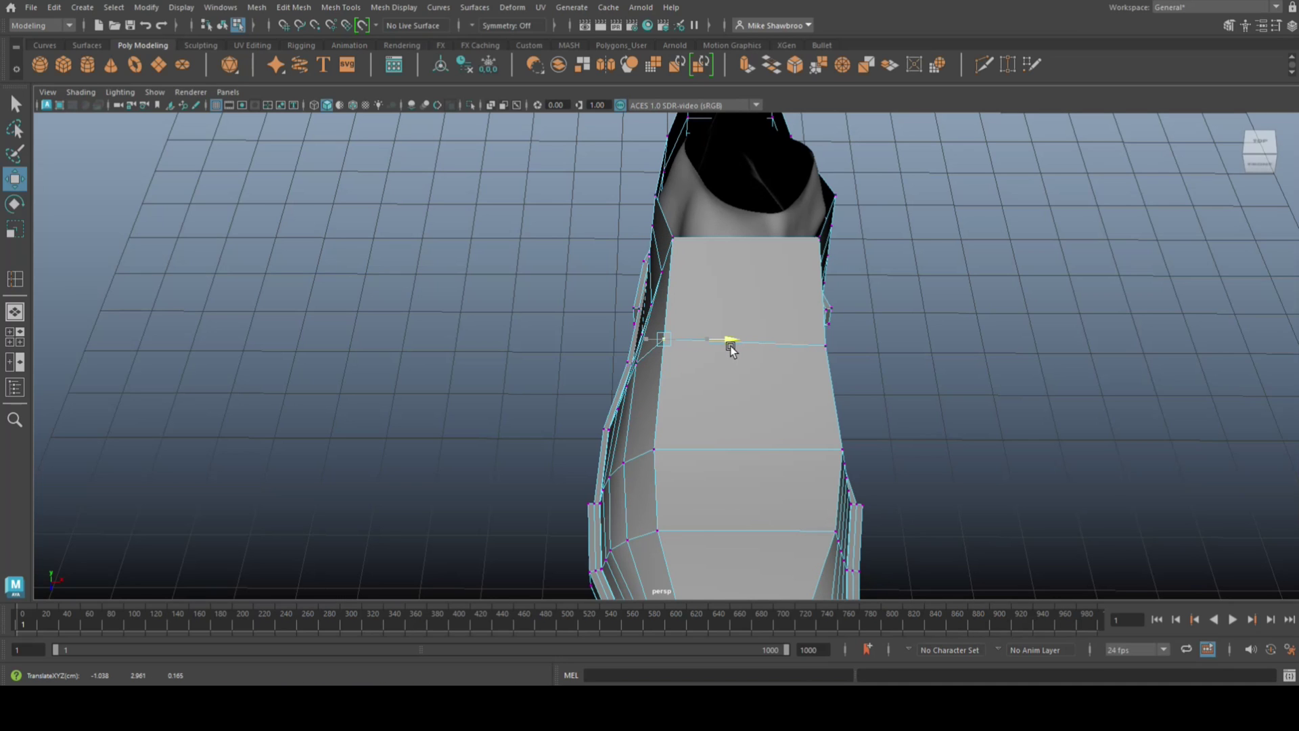
pyautogui.click(824, 346)
pyautogui.moveTo(890, 350); pyautogui.dragTo(879, 346)
pyautogui.keyDown('alt'); pyautogui.moveTo(934, 400); pyautogui.dragTo(893, 414); pyautogui.keyUp('alt')
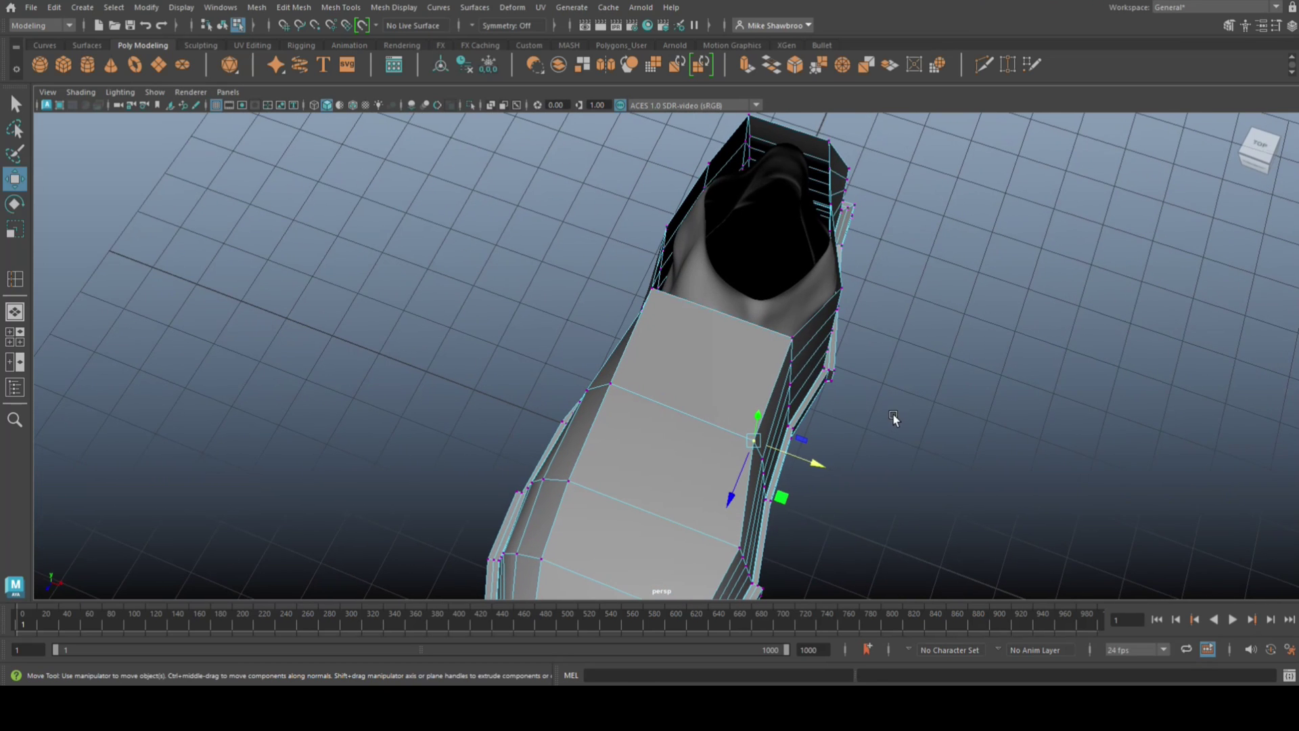
pyautogui.click(790, 336)
pyautogui.moveTo(852, 363); pyautogui.dragTo(770, 475)
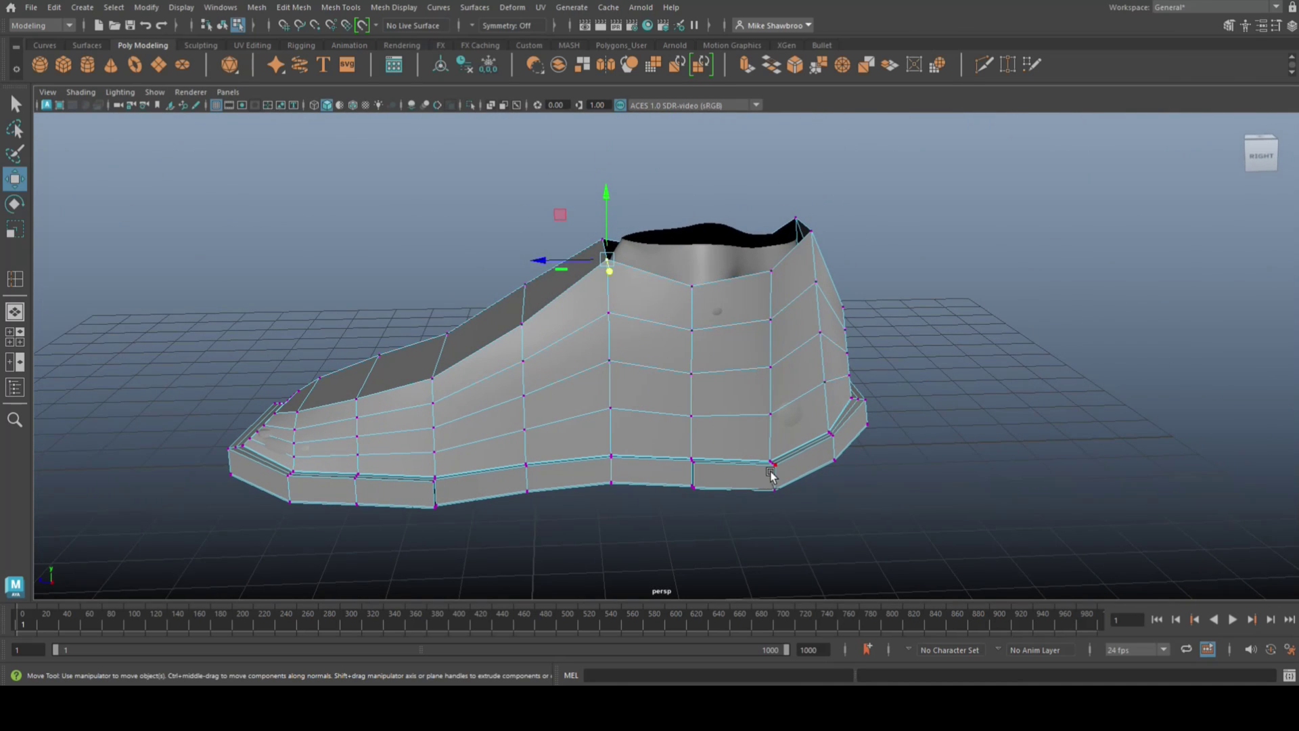
# Step: Try to insert an edge loop just below the ankle opening's rim using the Equal distance from edge option
pyautogui.press('g')
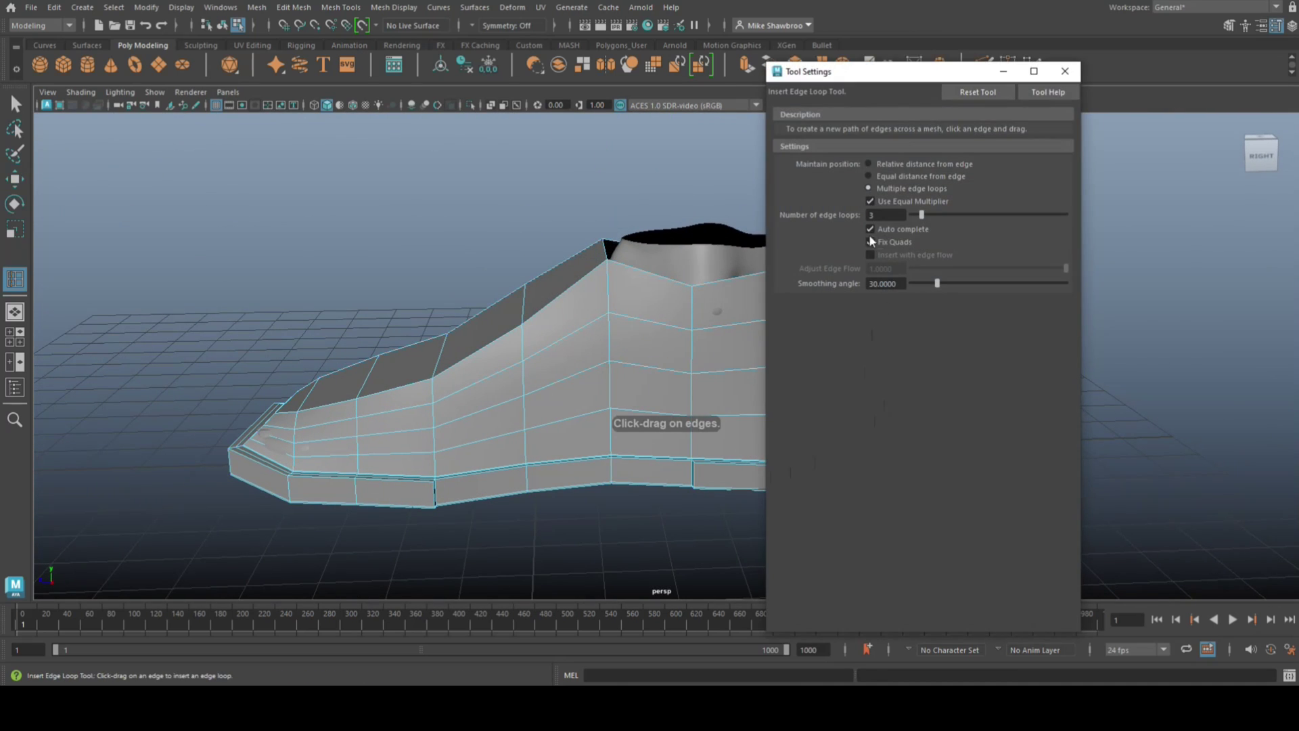
pyautogui.click(870, 176)
pyautogui.moveTo(607, 283); pyautogui.dragTo(629, 335)
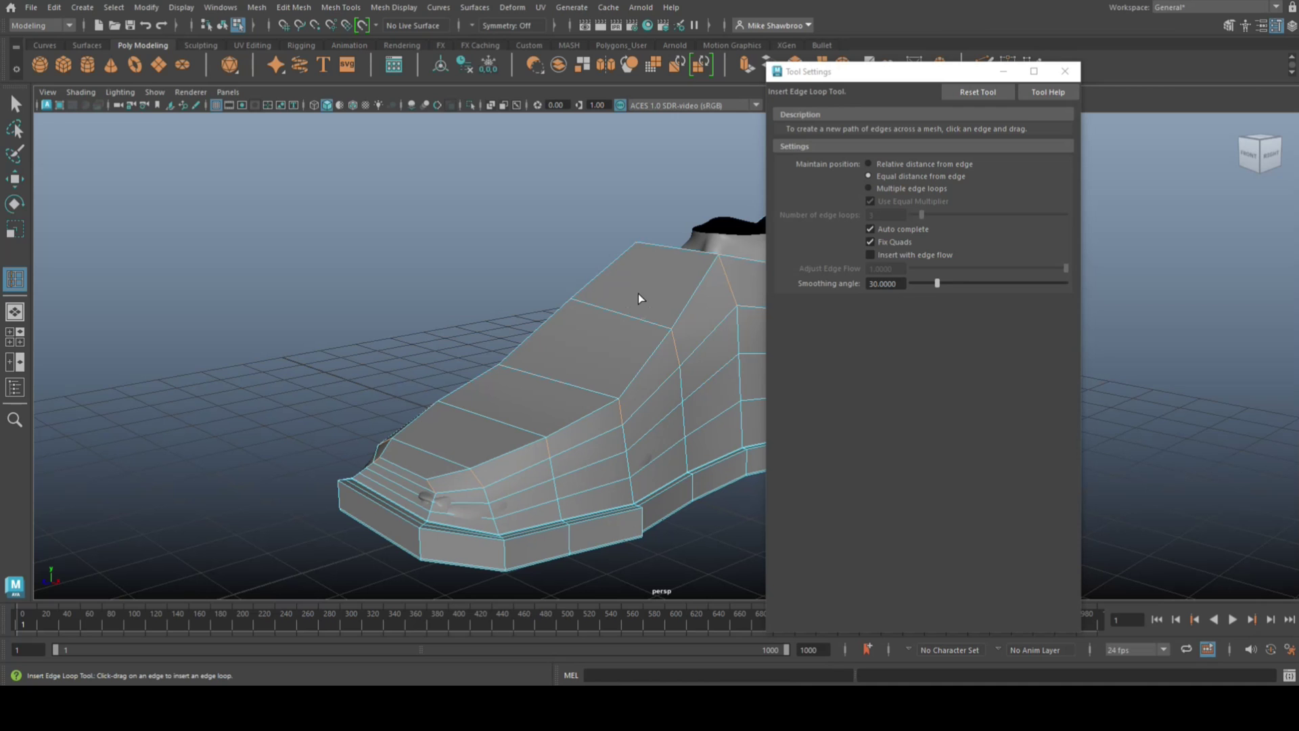
# Step: Preview the smoothed shoe and inspect its toe and heel, with the edge loop settings closed
pyautogui.moveTo(597, 331); pyautogui.dragTo(659, 277, button='right')
pyautogui.click(563, 364)
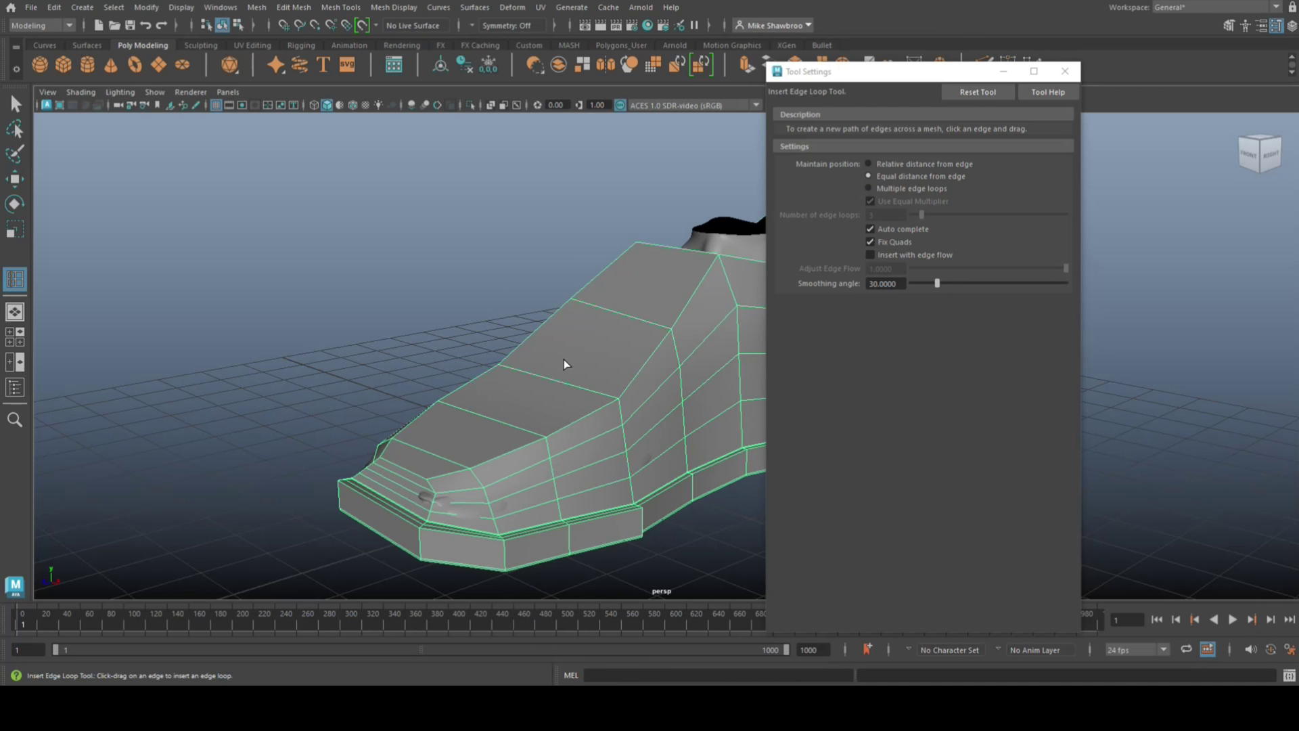
pyautogui.press('3')
pyautogui.click(357, 318)
pyautogui.moveTo(356, 330)
pyautogui.keyDown('alt'); pyautogui.mouseDown()
pyautogui.moveTo(368, 336)
pyautogui.moveTo(351, 338)
pyautogui.mouseUp(); pyautogui.keyUp('alt')
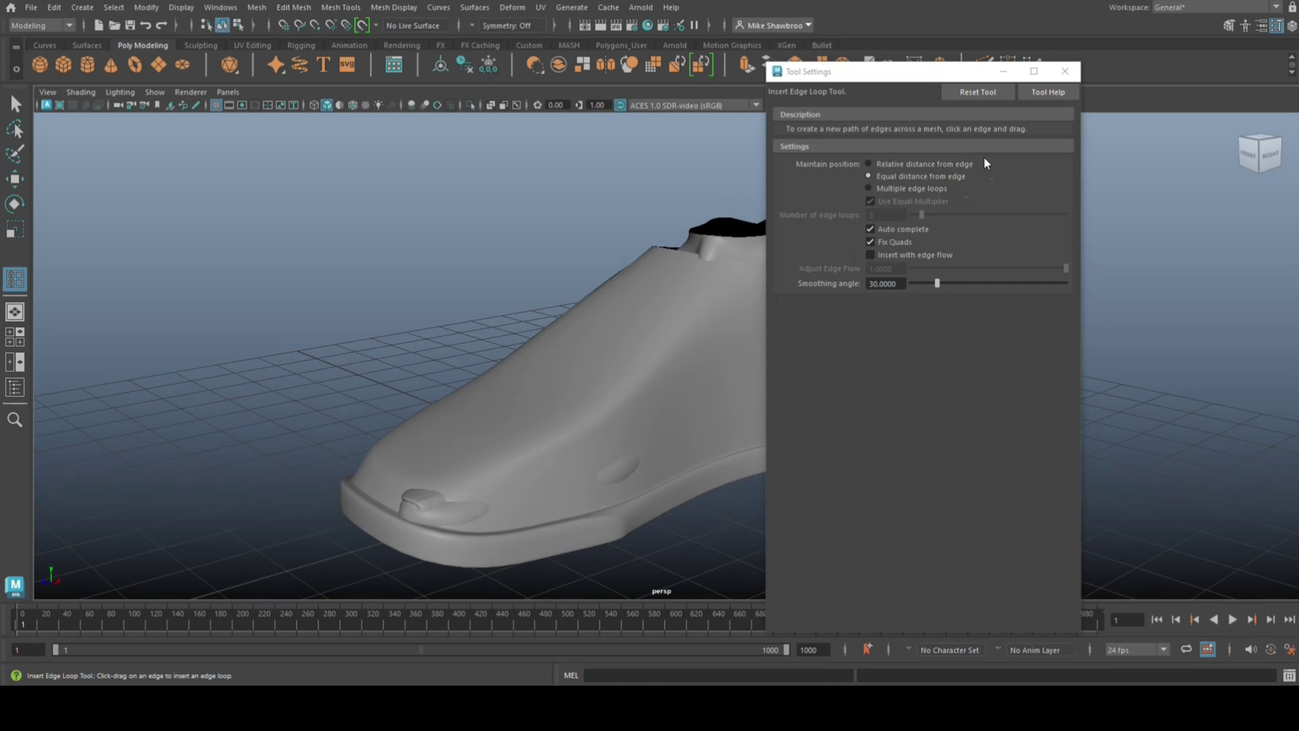
pyautogui.click(1066, 80)
pyautogui.keyDown('alt'); pyautogui.moveTo(1055, 244); pyautogui.dragTo(857, 328); pyautogui.keyUp('alt')
pyautogui.click(657, 369)
pyautogui.scroll(2, 836, 471)
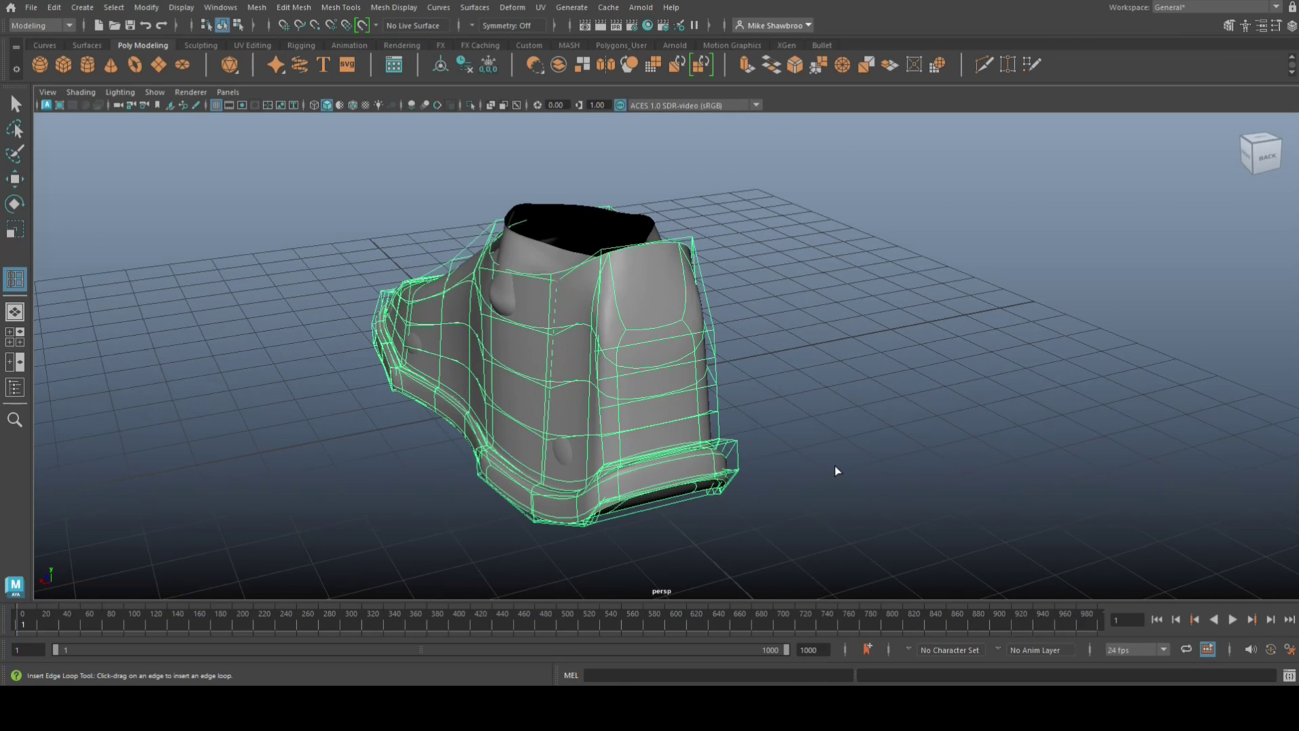
# Step: Scale the upper horizontal edges on the back of the unsmoothed heel narrower
pyautogui.press('1')
pyautogui.keyDown('alt'); pyautogui.moveTo(817, 455); pyautogui.dragTo(843, 299); pyautogui.keyUp('alt')
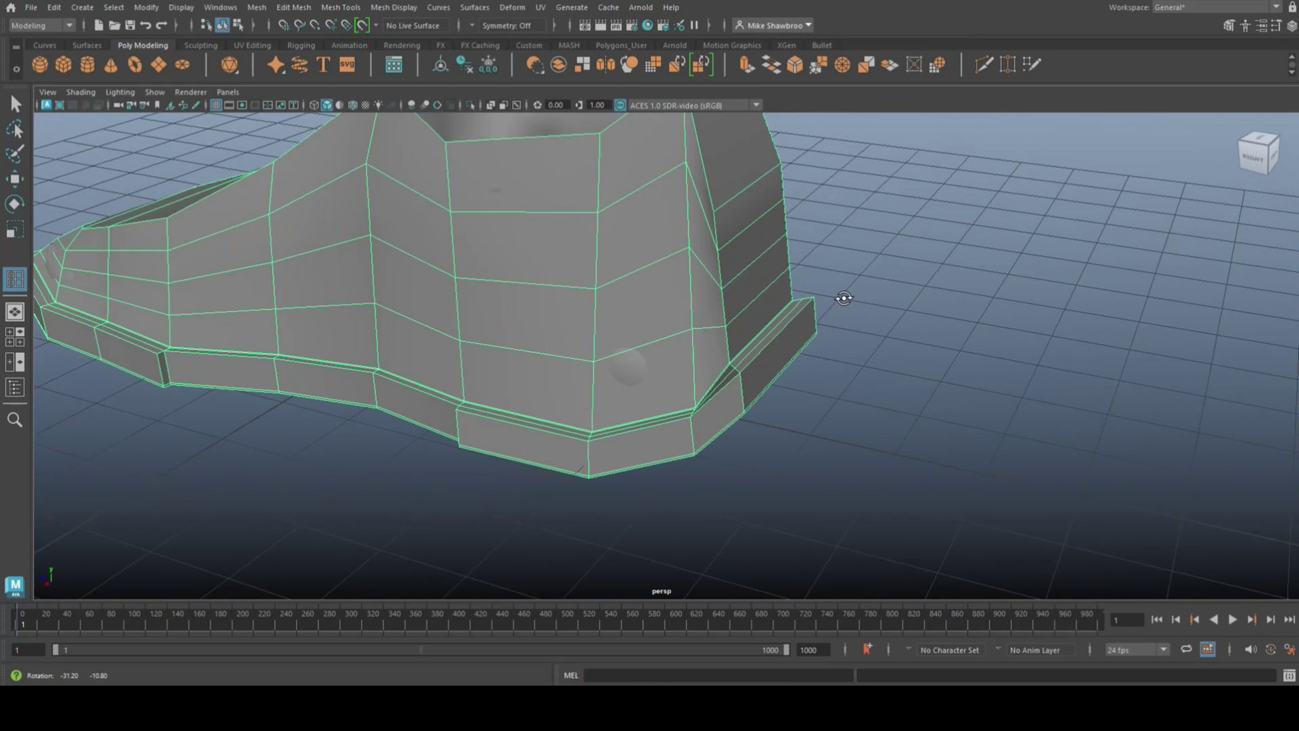
pyautogui.moveTo(746, 180); pyautogui.dragTo(741, 147, button='right')
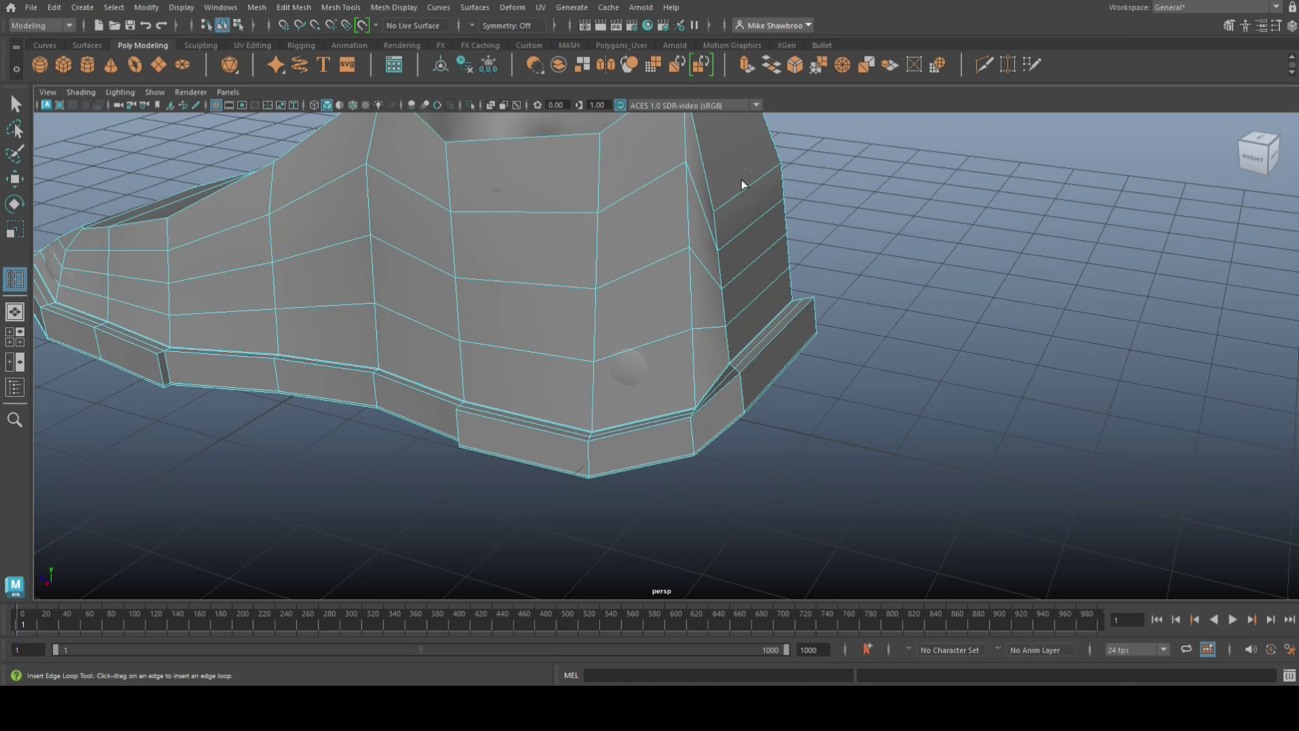
pyautogui.press('q')
pyautogui.click(740, 193)
pyautogui.keyDown('alt'); pyautogui.moveTo(858, 293); pyautogui.dragTo(822, 326); pyautogui.keyUp('alt')
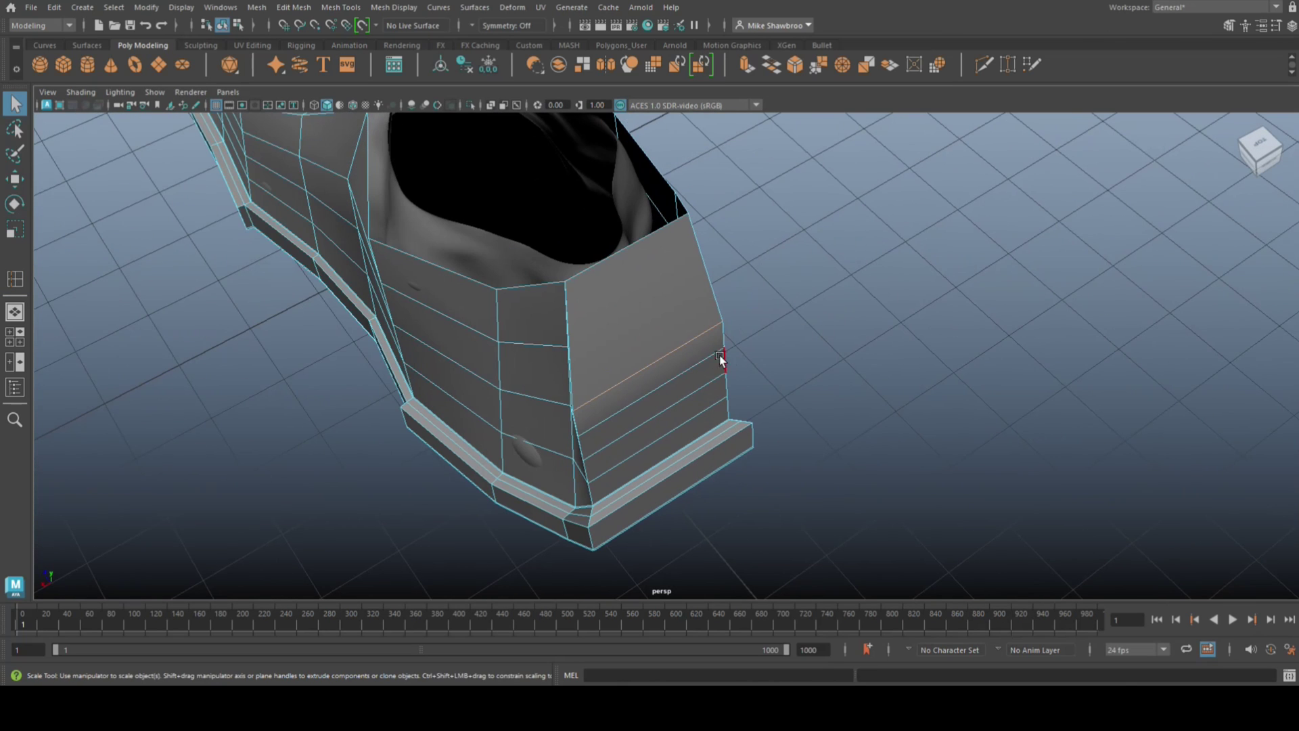
pyautogui.press('r')
pyautogui.moveTo(599, 399); pyautogui.dragTo(620, 416)
pyautogui.click(601, 420)
pyautogui.click(624, 433)
pyautogui.moveTo(618, 441); pyautogui.dragTo(624, 468)
# Step: Select the sole rim vertices at the back of the heel and scale them narrower to about 0.54 across the width
pyautogui.keyDown('alt'); pyautogui.moveTo(693, 518); pyautogui.dragTo(858, 434); pyautogui.keyUp('alt')
pyautogui.moveTo(960, 273); pyautogui.dragTo(956, 322, button='right')
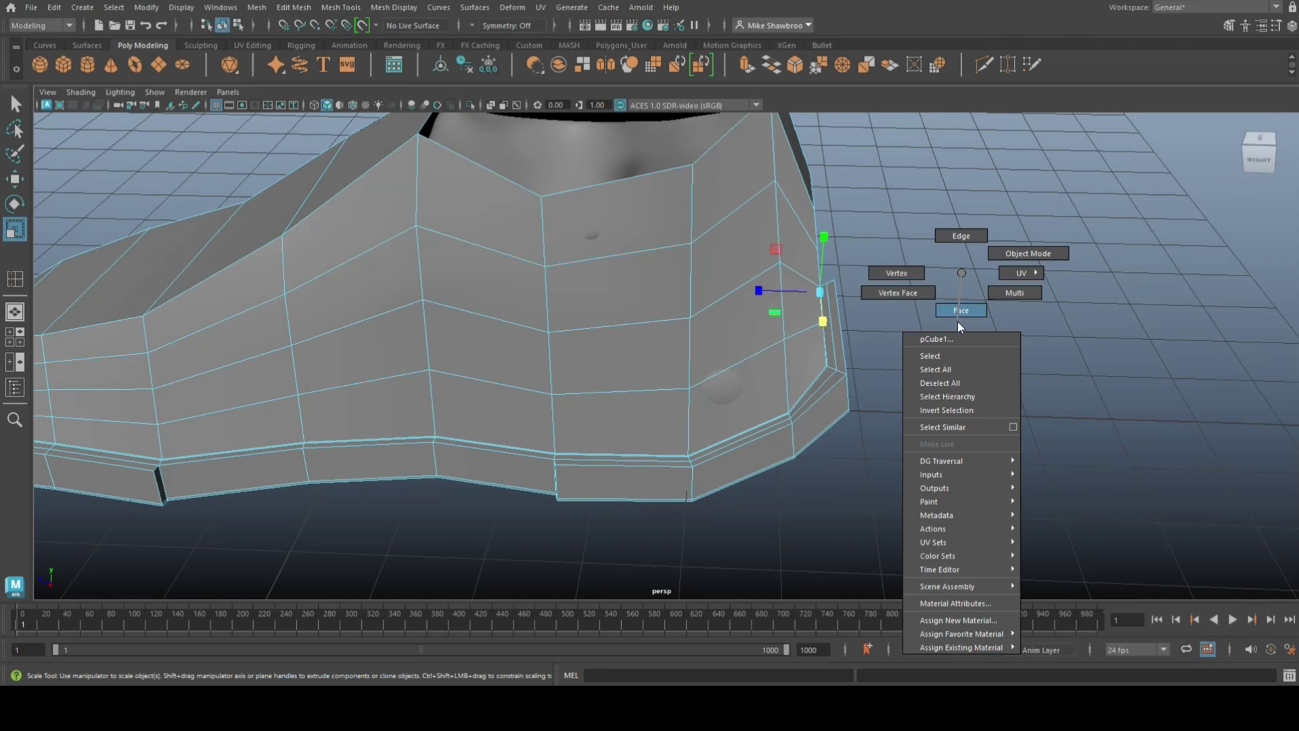
pyautogui.moveTo(907, 276); pyautogui.dragTo(904, 277, button='right')
pyautogui.keyDown('alt'); pyautogui.moveTo(892, 380); pyautogui.dragTo(875, 341); pyautogui.keyUp('alt')
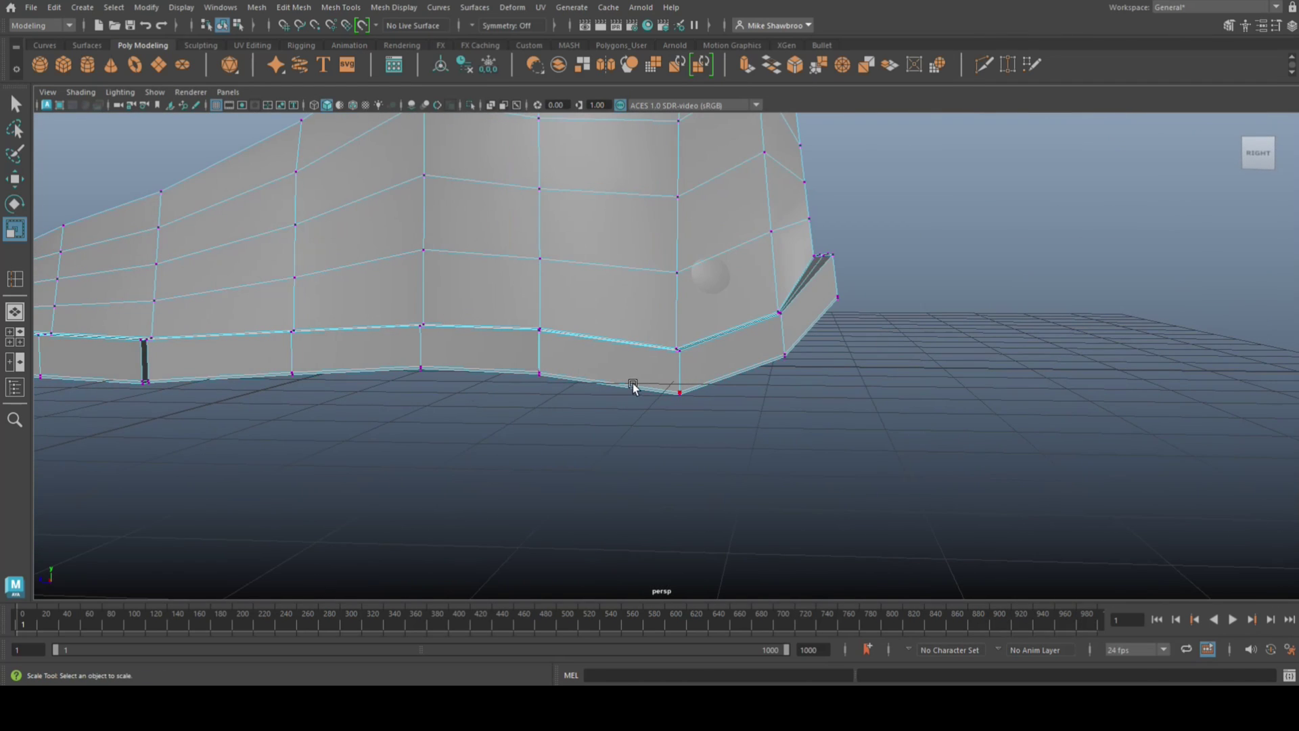
pyautogui.click(10, 344)
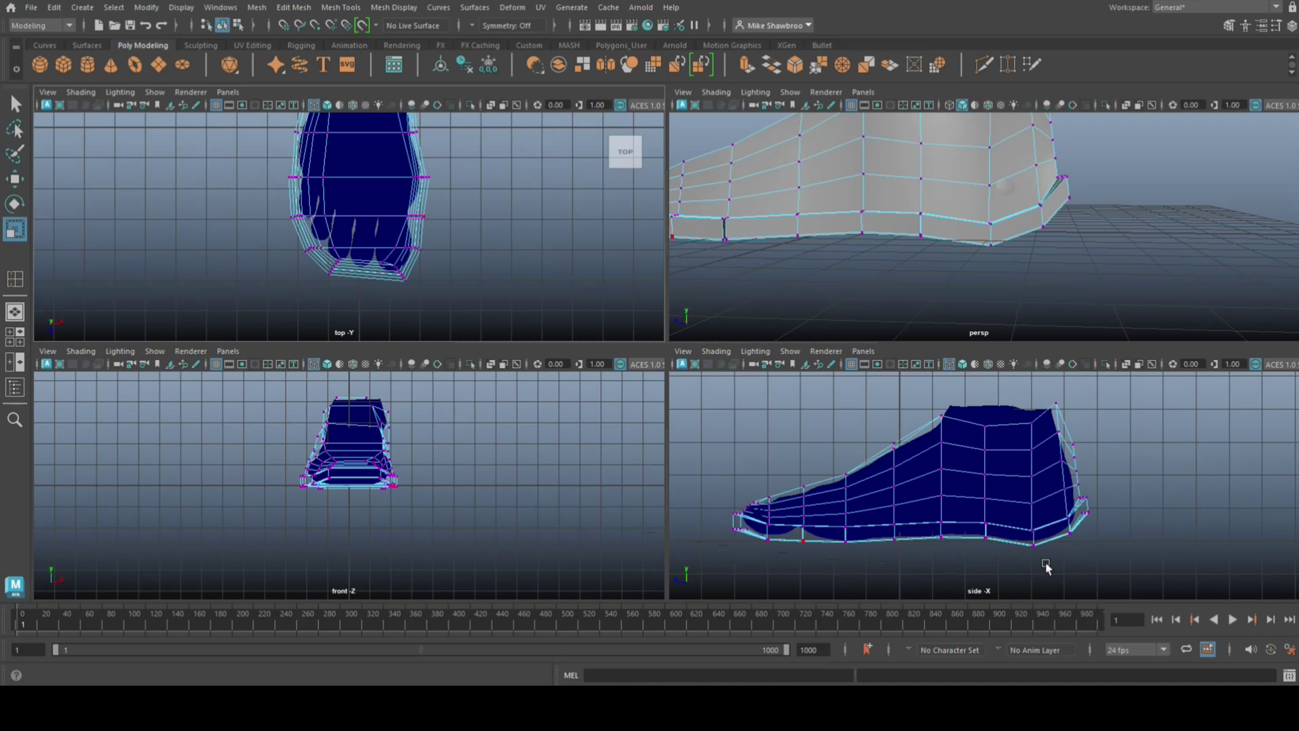
pyautogui.press('space')
pyautogui.moveTo(918, 361); pyautogui.dragTo(851, 496)
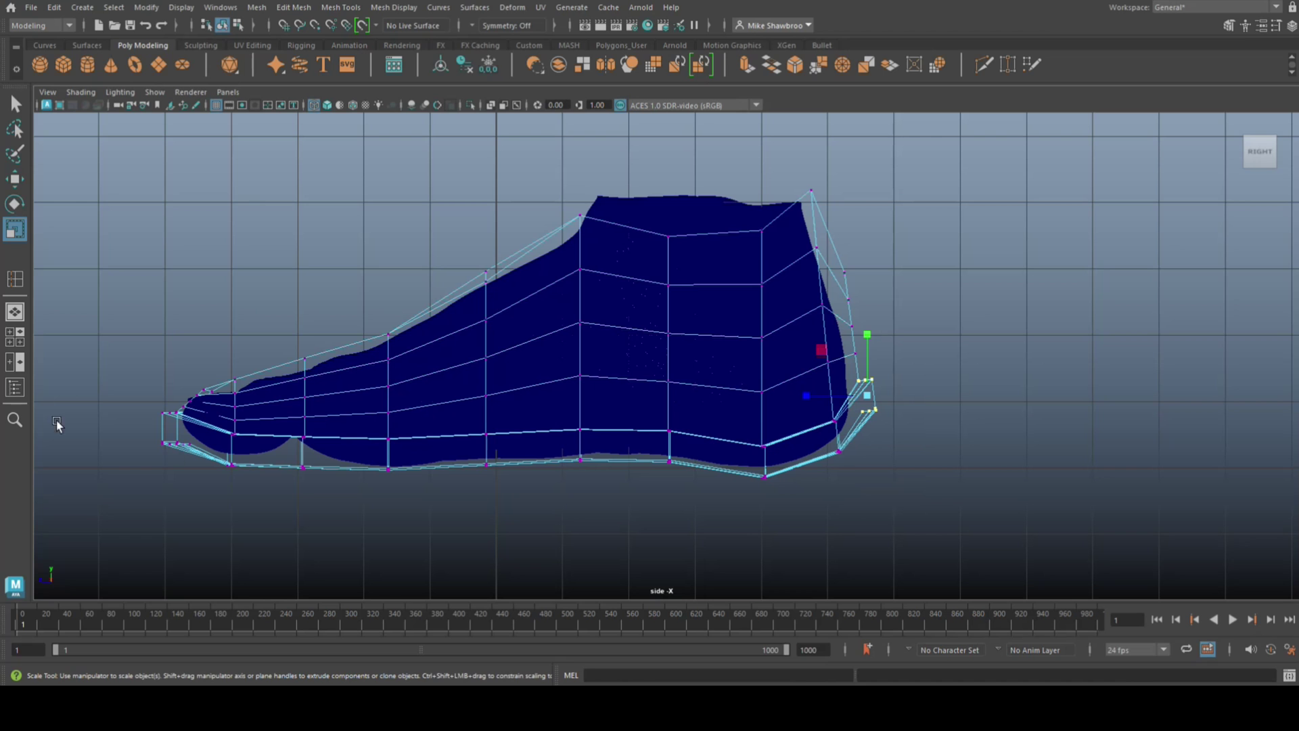
pyautogui.click(14, 337)
pyautogui.press('space')
pyautogui.keyDown('alt'); pyautogui.moveTo(972, 249); pyautogui.dragTo(591, 404); pyautogui.keyUp('alt')
pyautogui.moveTo(513, 424); pyautogui.dragTo(542, 436)
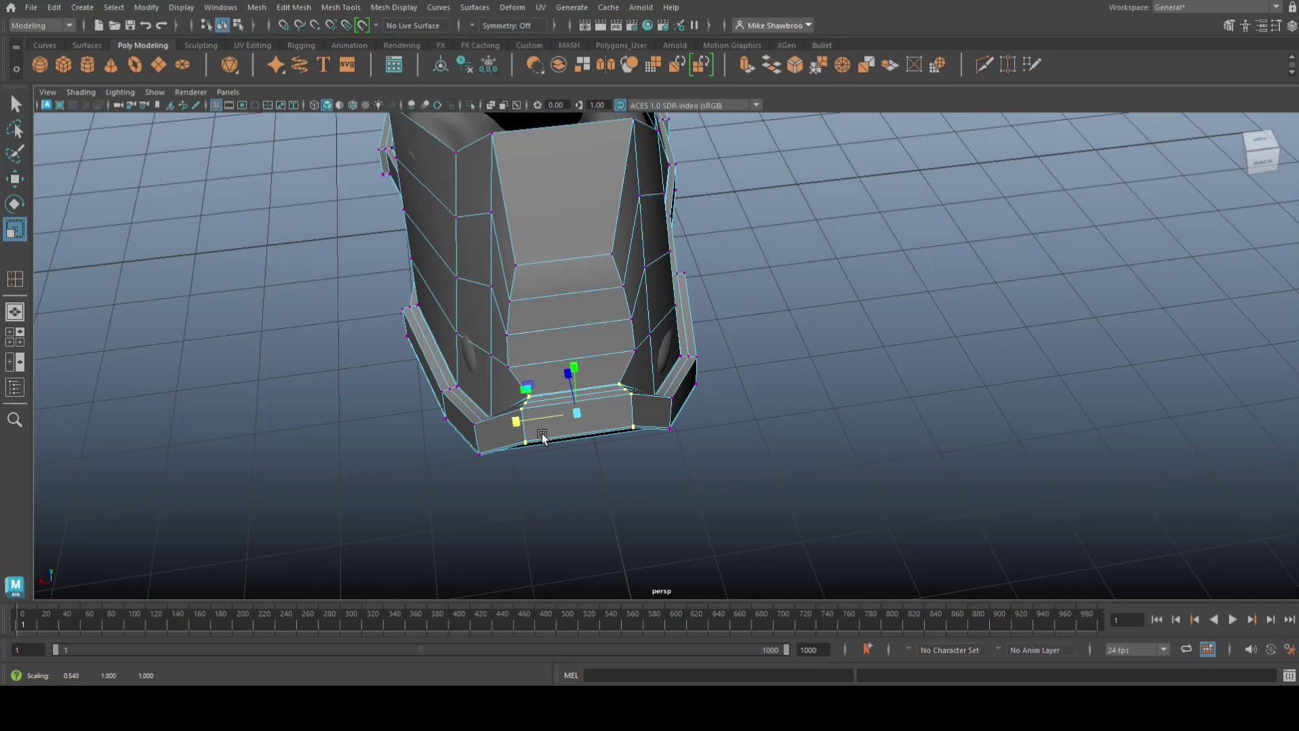
# Step: Scale the three lower vertex pairs on the back of the heel narrower, working upward from just above the sole
pyautogui.keyDown('alt'); pyautogui.moveTo(733, 468); pyautogui.dragTo(735, 494); pyautogui.keyUp('alt')
pyautogui.click(664, 413)
pyautogui.keyDown('shift'); pyautogui.click(531, 430); pyautogui.keyUp('shift')
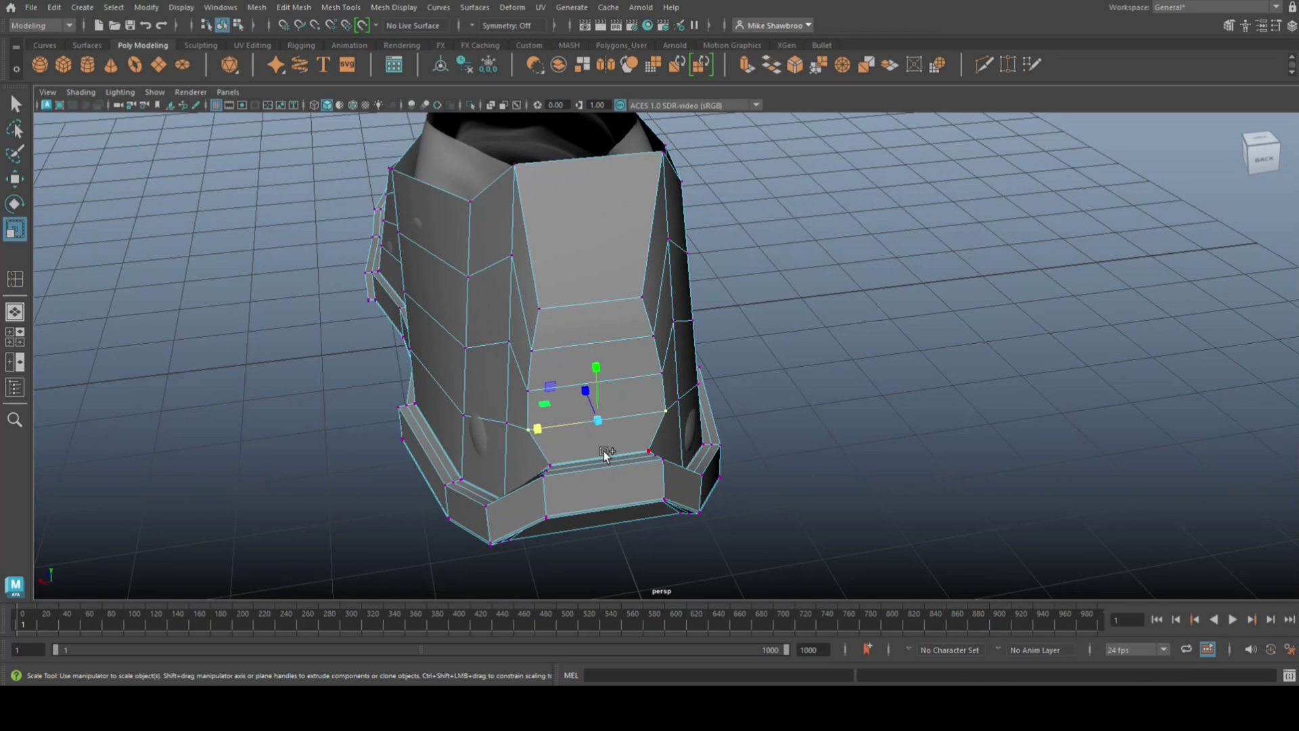
pyautogui.moveTo(538, 429); pyautogui.dragTo(552, 436)
pyautogui.click(528, 391)
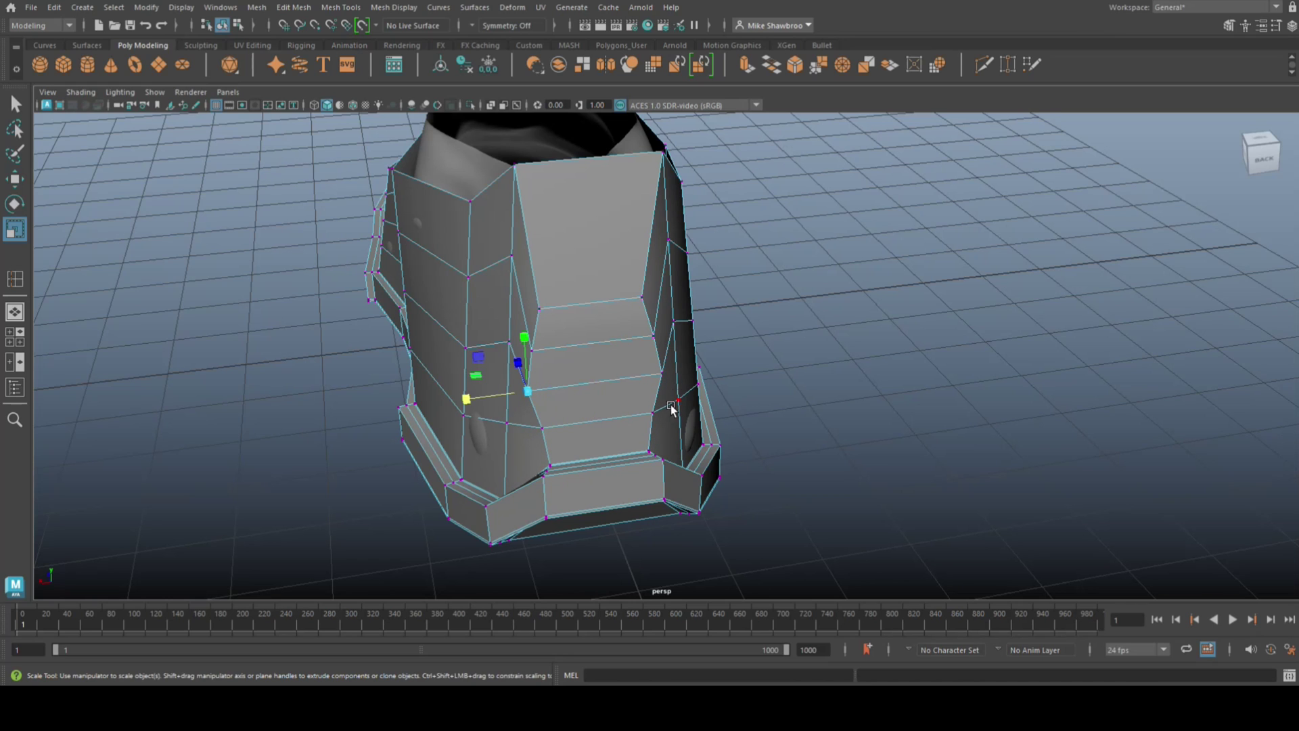
pyautogui.keyDown('shift'); pyautogui.click(661, 373); pyautogui.keyUp('shift')
pyautogui.moveTo(531, 391); pyautogui.dragTo(539, 394)
pyautogui.click(531, 349)
pyautogui.keyDown('shift'); pyautogui.click(653, 337); pyautogui.keyUp('shift')
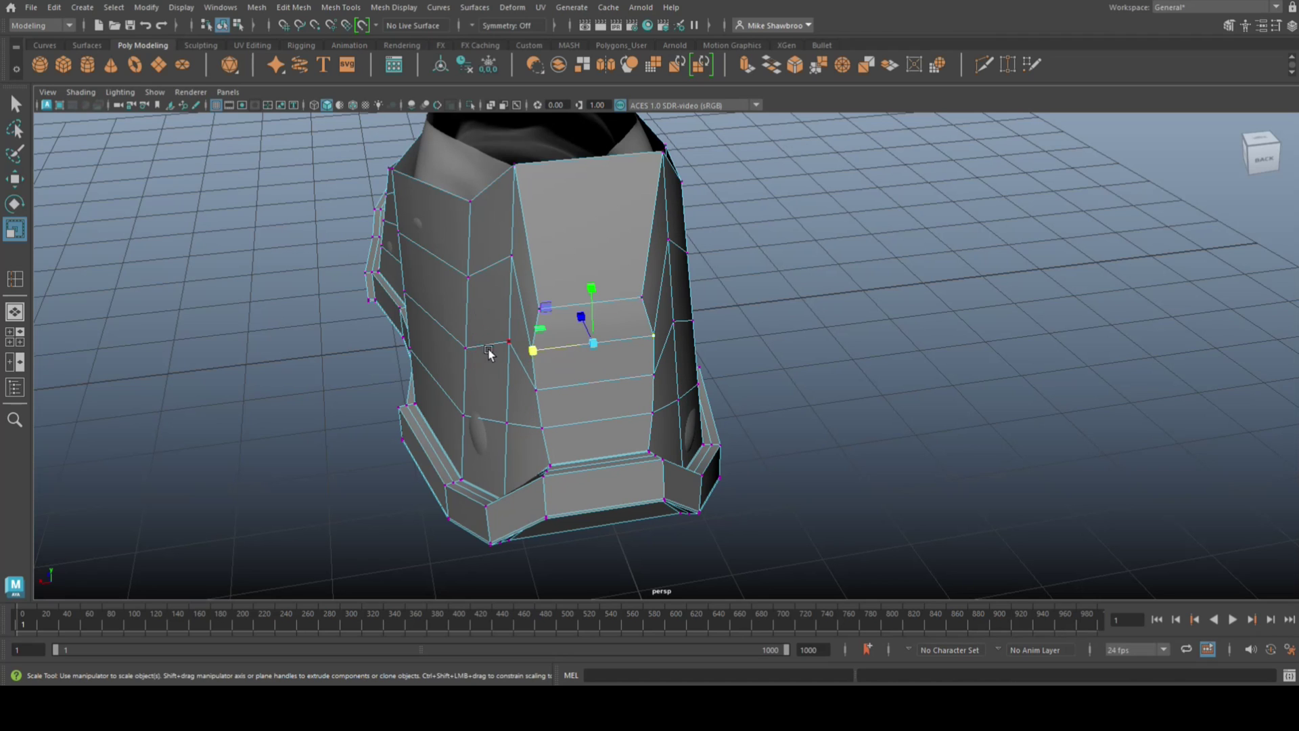
pyautogui.moveTo(530, 350); pyautogui.dragTo(539, 352)
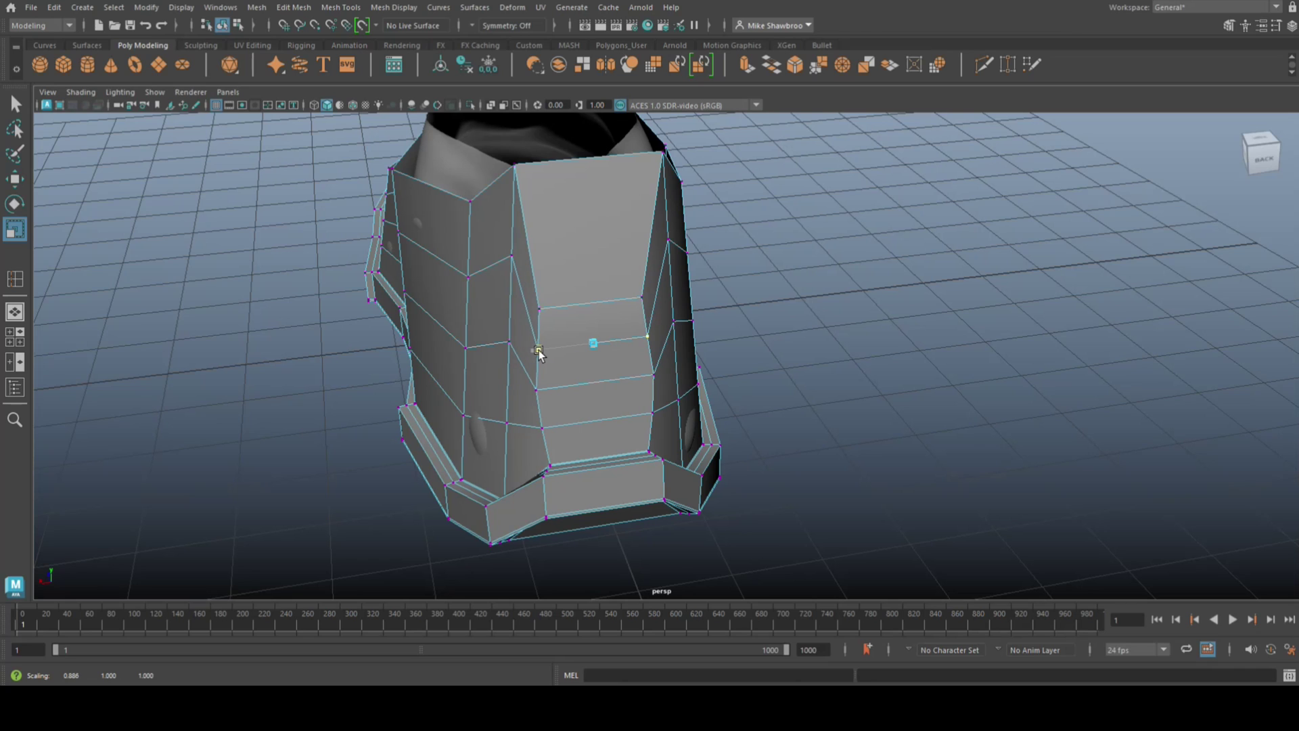
# Step: Scale the two rear corner vertices of the ankle opening closer together
pyautogui.click(514, 164)
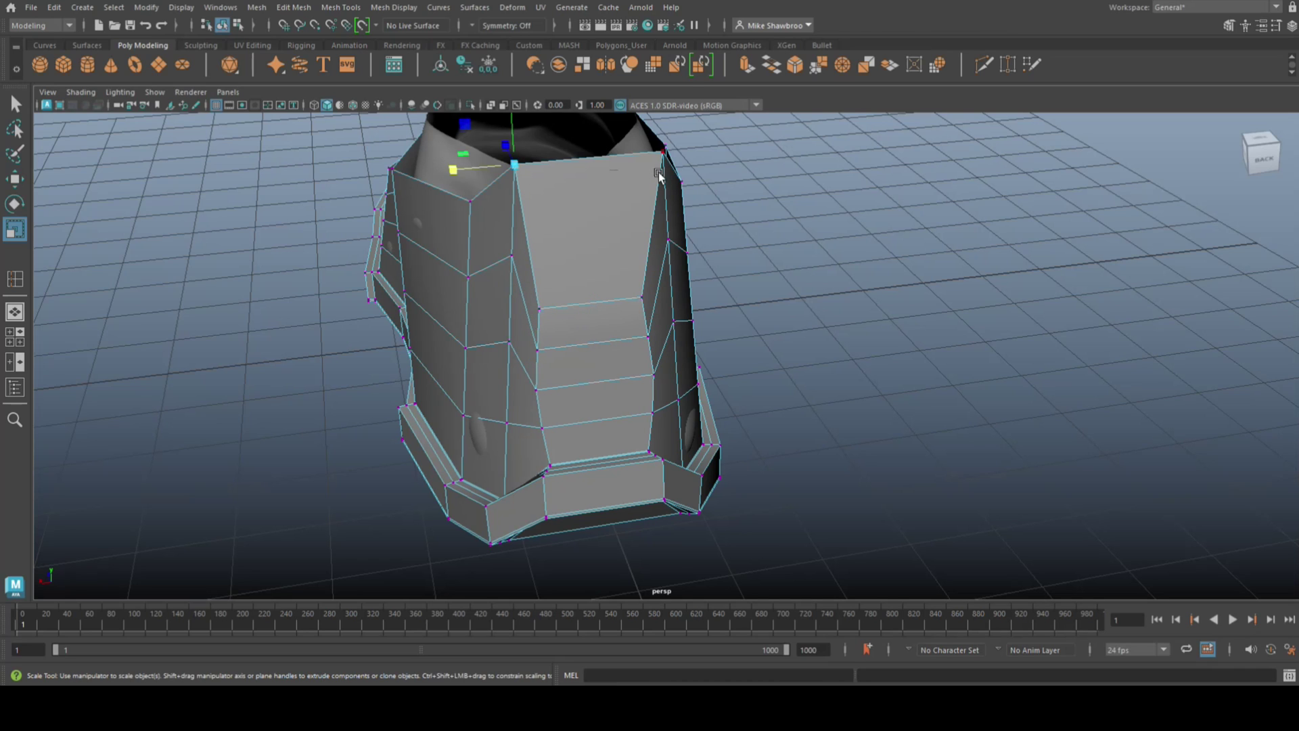
pyautogui.keyDown('shift'); pyautogui.click(662, 154); pyautogui.keyUp('shift')
pyautogui.moveTo(531, 164); pyautogui.dragTo(566, 177)
pyautogui.click(800, 271)
pyautogui.keyDown('alt'); pyautogui.moveTo(769, 334); pyautogui.dragTo(904, 319); pyautogui.keyUp('alt')
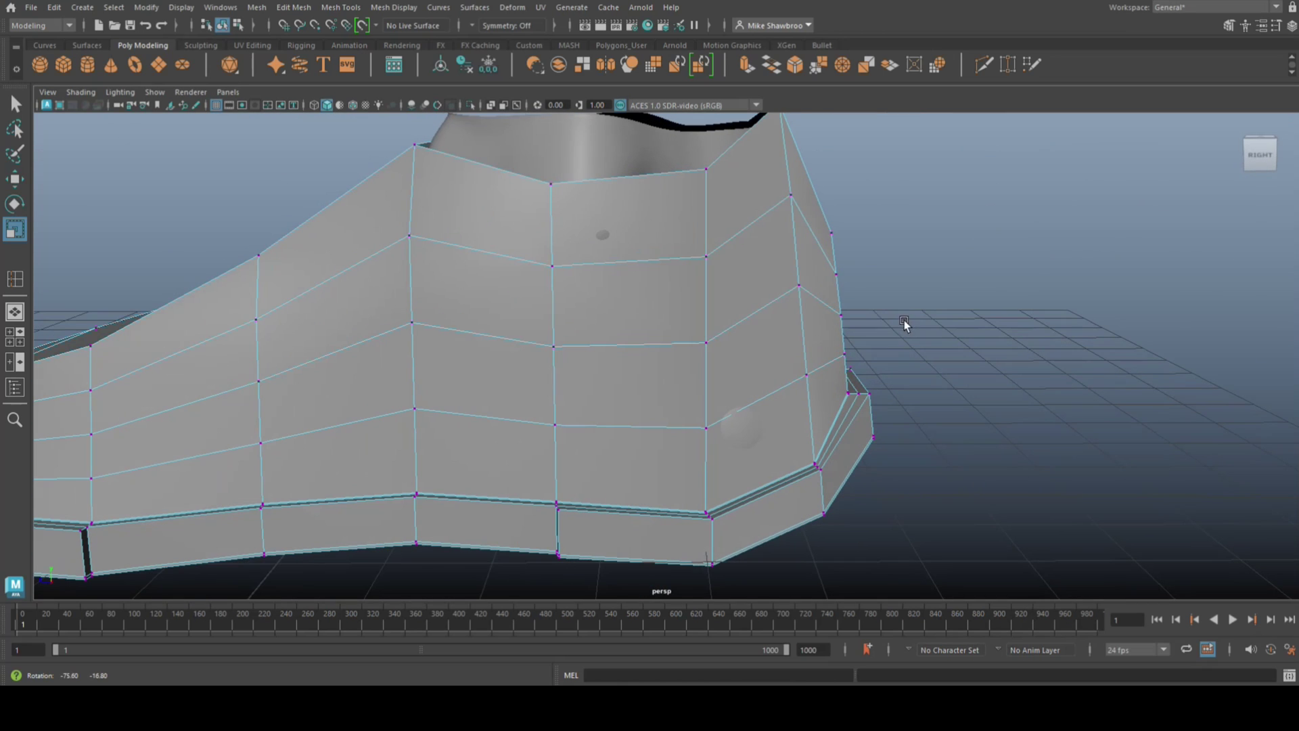
# Step: Preview the shoe smoothed and examine the narrowed heel, front and side before returning to the unsmoothed display
pyautogui.moveTo(741, 256); pyautogui.dragTo(786, 237, button='right')
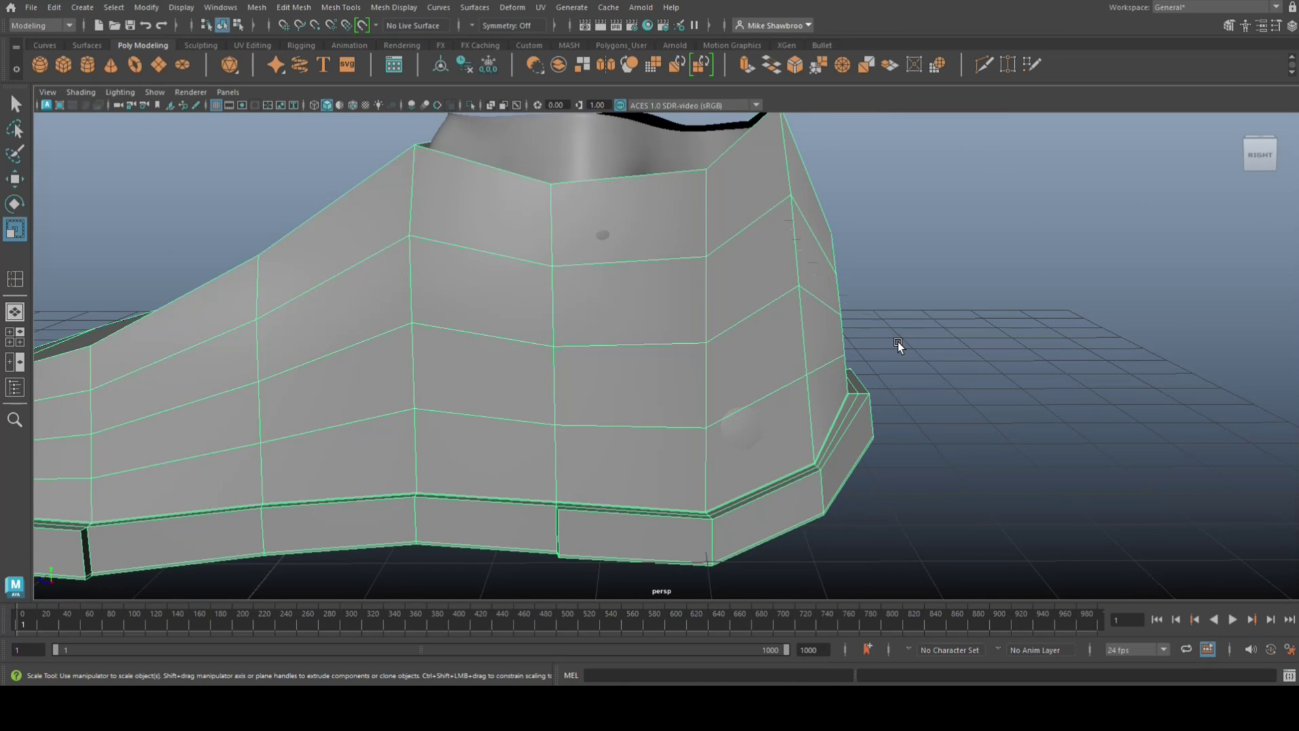
pyautogui.press('3')
pyautogui.click(958, 343)
pyautogui.scroll(-2, 959, 351)
pyautogui.keyDown('alt'); pyautogui.moveTo(960, 351); pyautogui.dragTo(798, 338); pyautogui.keyUp('alt')
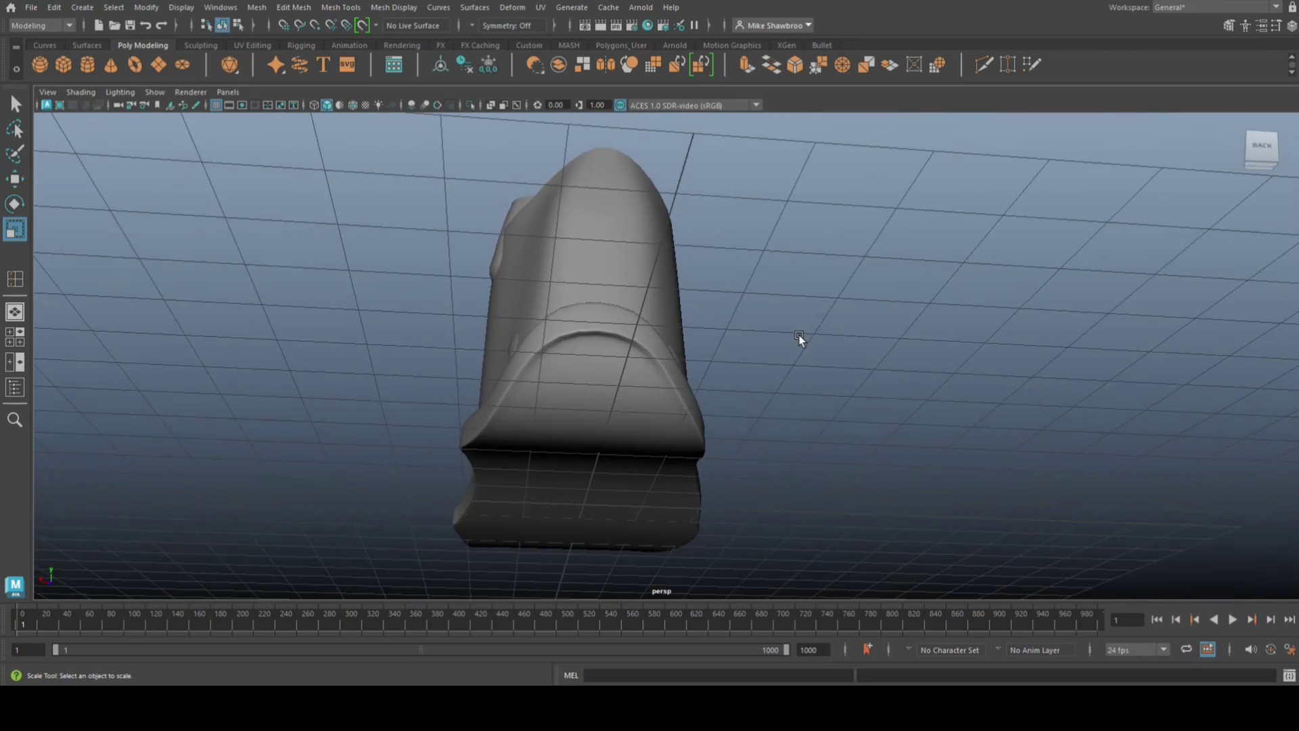
pyautogui.scroll(3, 799, 338)
pyautogui.click(598, 310)
pyautogui.keyDown('alt'); pyautogui.moveTo(685, 367); pyautogui.dragTo(843, 396); pyautogui.keyUp('alt')
pyautogui.scroll(-4, 839, 400)
pyautogui.keyDown('alt'); pyautogui.moveTo(763, 390); pyautogui.dragTo(703, 408); pyautogui.keyUp('alt')
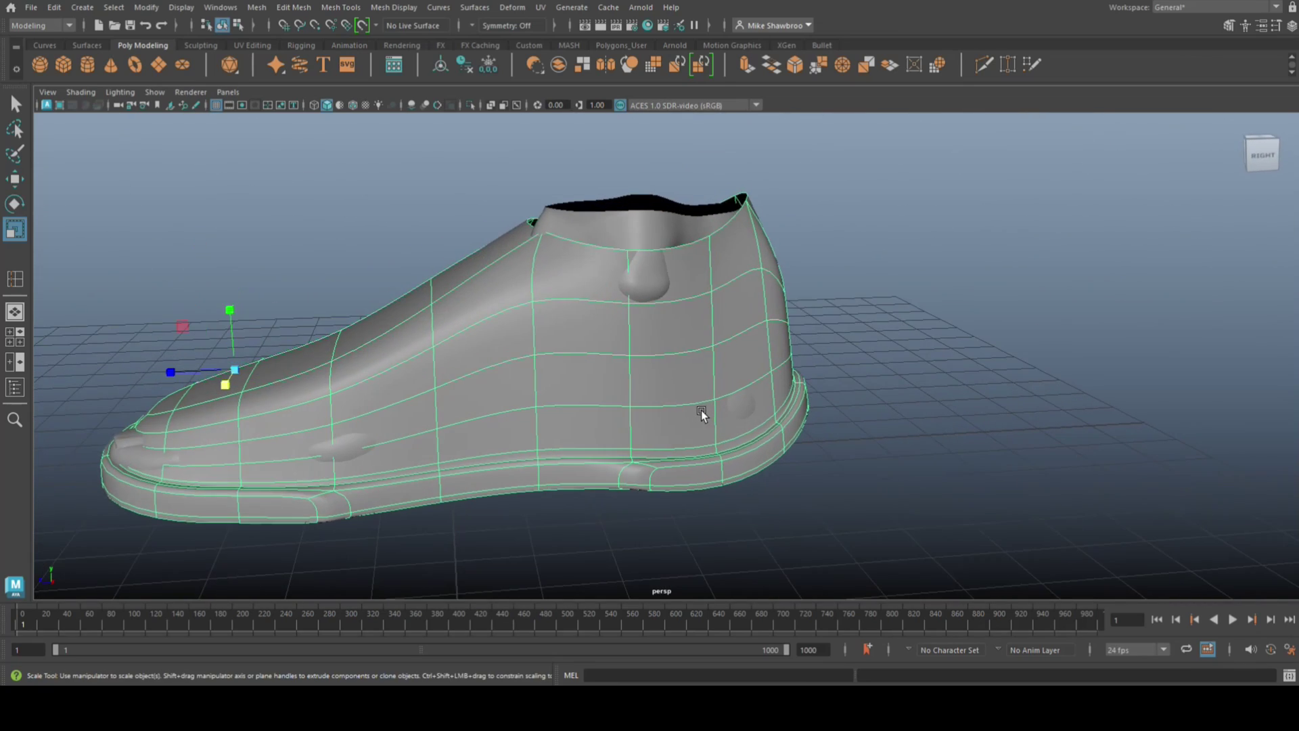
pyautogui.press('1')
# Step: Try inserting 2 evenly spaced edge loops lengthwise along the top of the shoe from the instep to the toe
pyautogui.moveTo(499, 366)
pyautogui.keyDown('alt'); pyautogui.mouseDown()
pyautogui.moveTo(537, 370)
pyautogui.moveTo(503, 372)
pyautogui.mouseUp(); pyautogui.keyUp('alt')
pyautogui.keyDown('alt'); pyautogui.moveTo(493, 375); pyautogui.dragTo(541, 359, button='right'); pyautogui.keyUp('alt')
pyautogui.keyDown('alt'); pyautogui.moveTo(541, 364); pyautogui.dragTo(675, 372); pyautogui.keyUp('alt')
pyautogui.press('g')
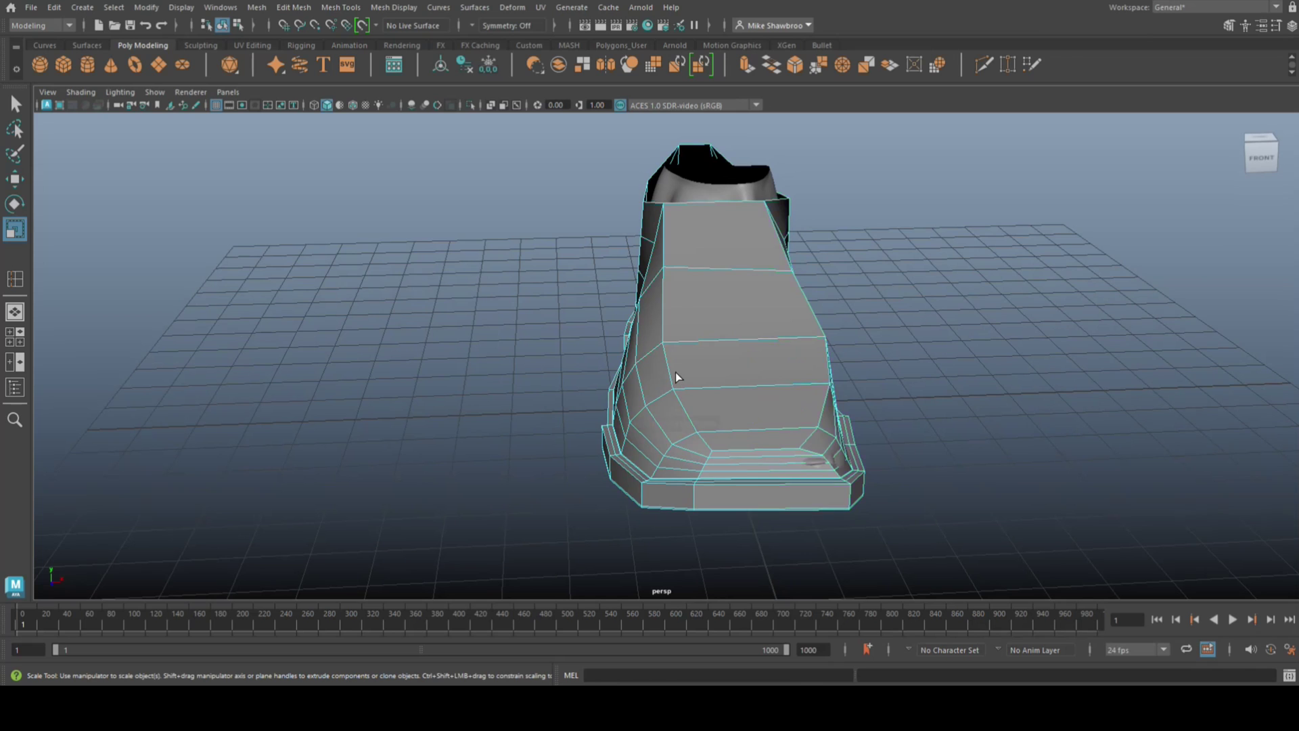
pyautogui.click(868, 189)
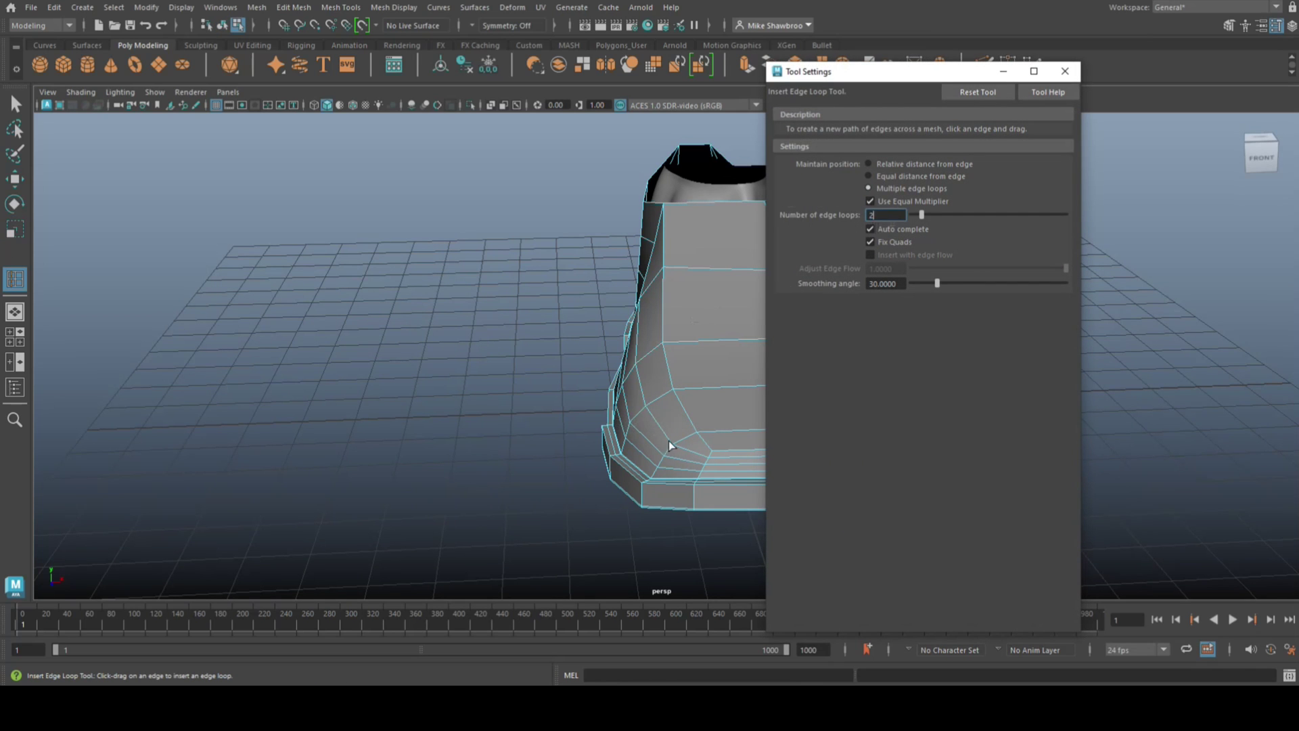
pyautogui.click(745, 387)
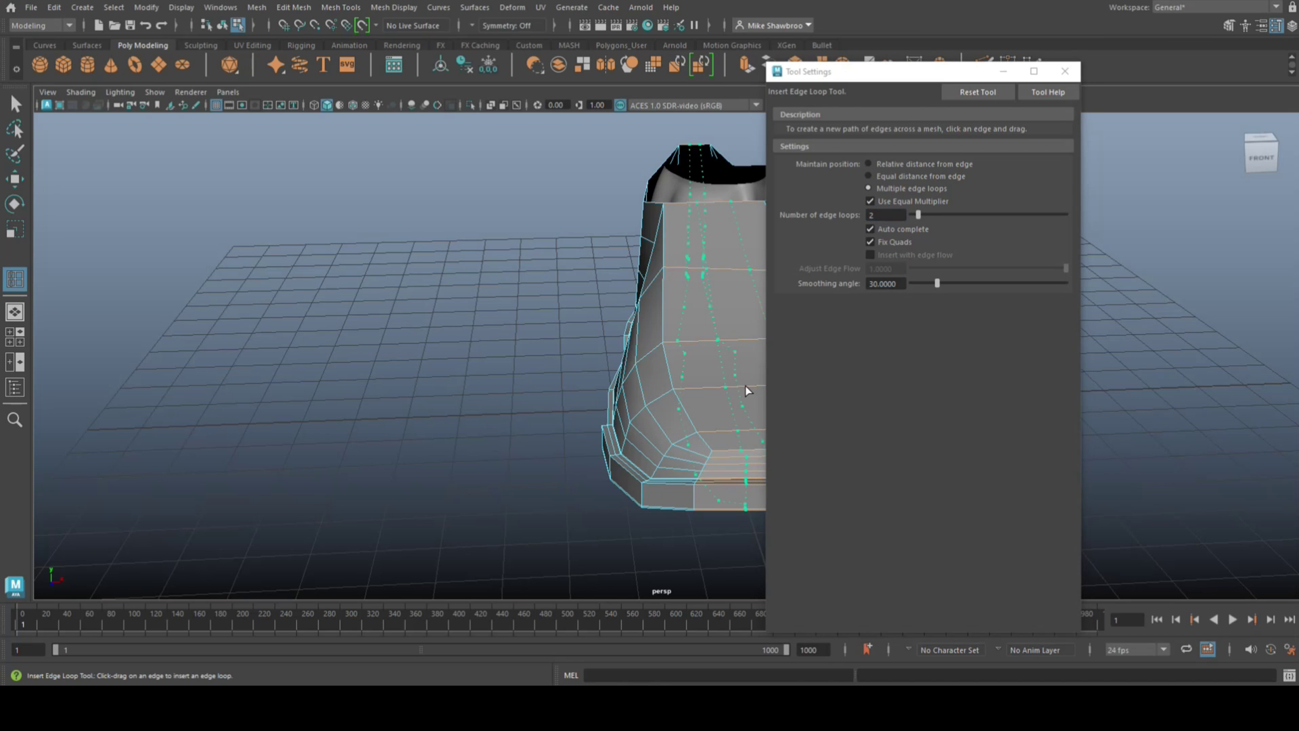
pyautogui.click(1057, 80)
pyautogui.keyDown('alt'); pyautogui.moveTo(961, 325); pyautogui.dragTo(805, 268); pyautogui.keyUp('alt')
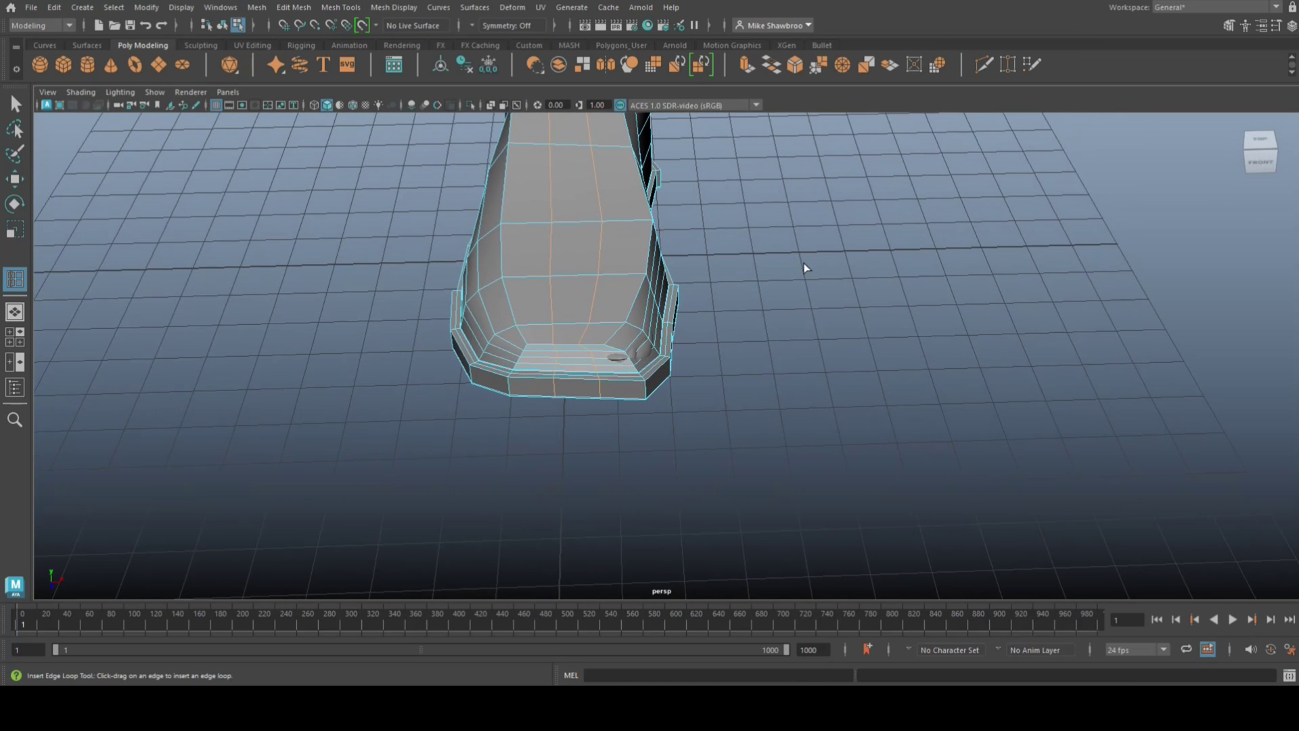
pyautogui.keyDown('alt'); pyautogui.moveTo(804, 264); pyautogui.dragTo(815, 329, button='middle'); pyautogui.keyUp('alt')
pyautogui.hotkey('ctrl', 'z')
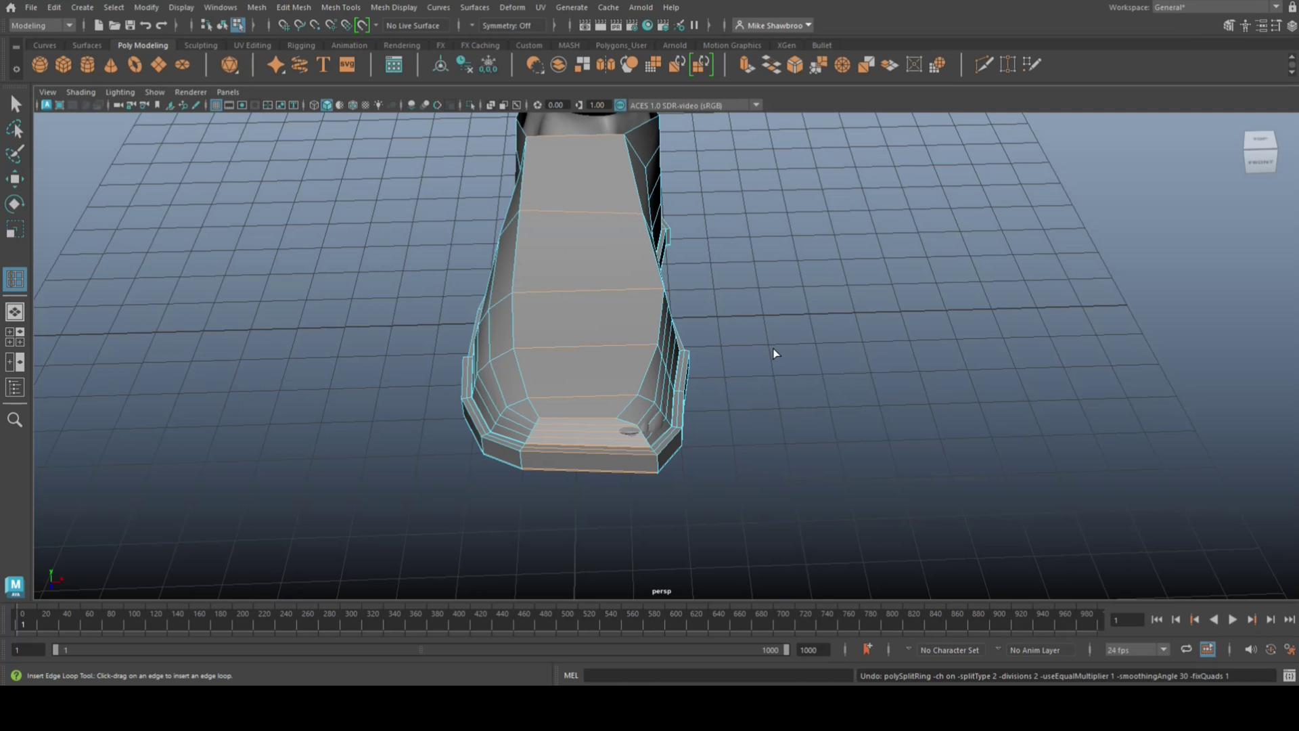
# Step: Apply Smooth with 1 division to the whole shoe mesh in object mode
pyautogui.keyDown('alt'); pyautogui.moveTo(763, 320); pyautogui.dragTo(651, 296); pyautogui.keyUp('alt')
pyautogui.keyDown('alt'); pyautogui.moveTo(657, 278); pyautogui.dragTo(613, 358, button='middle'); pyautogui.keyUp('alt')
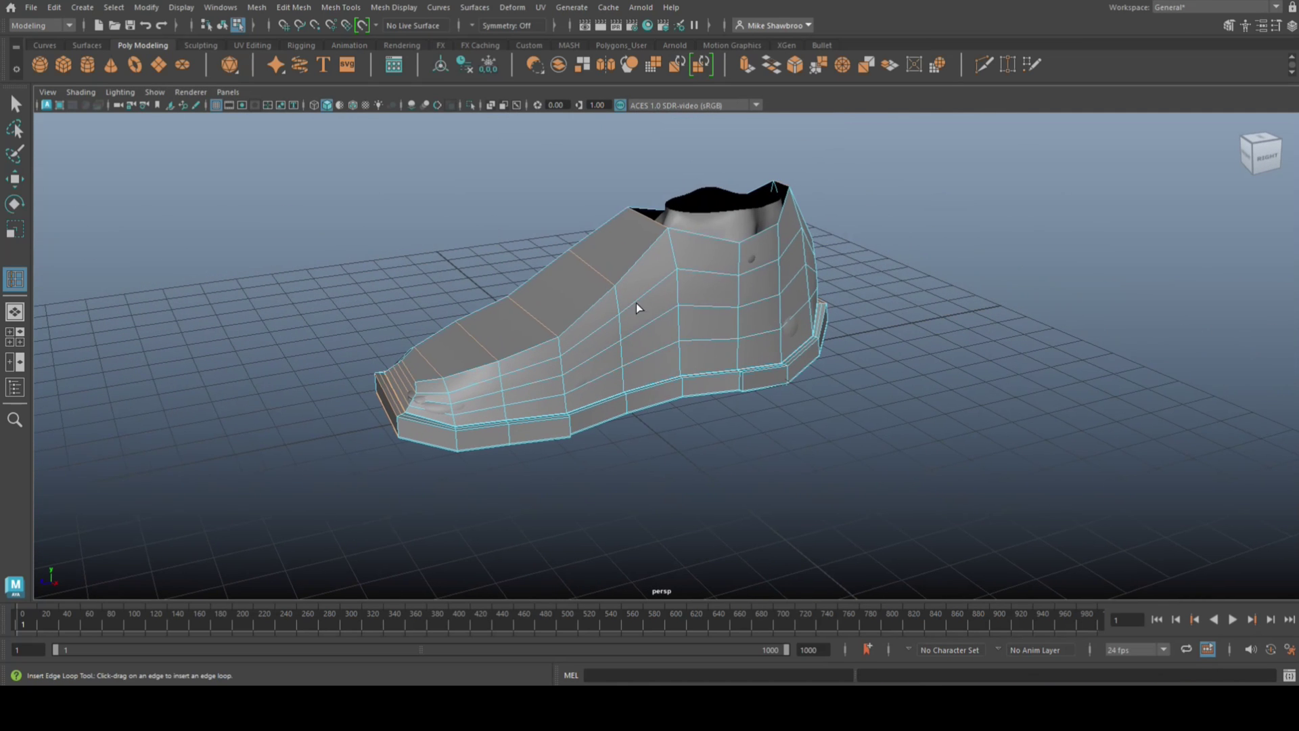
pyautogui.moveTo(646, 251); pyautogui.dragTo(689, 299, button='right')
pyautogui.click(631, 306)
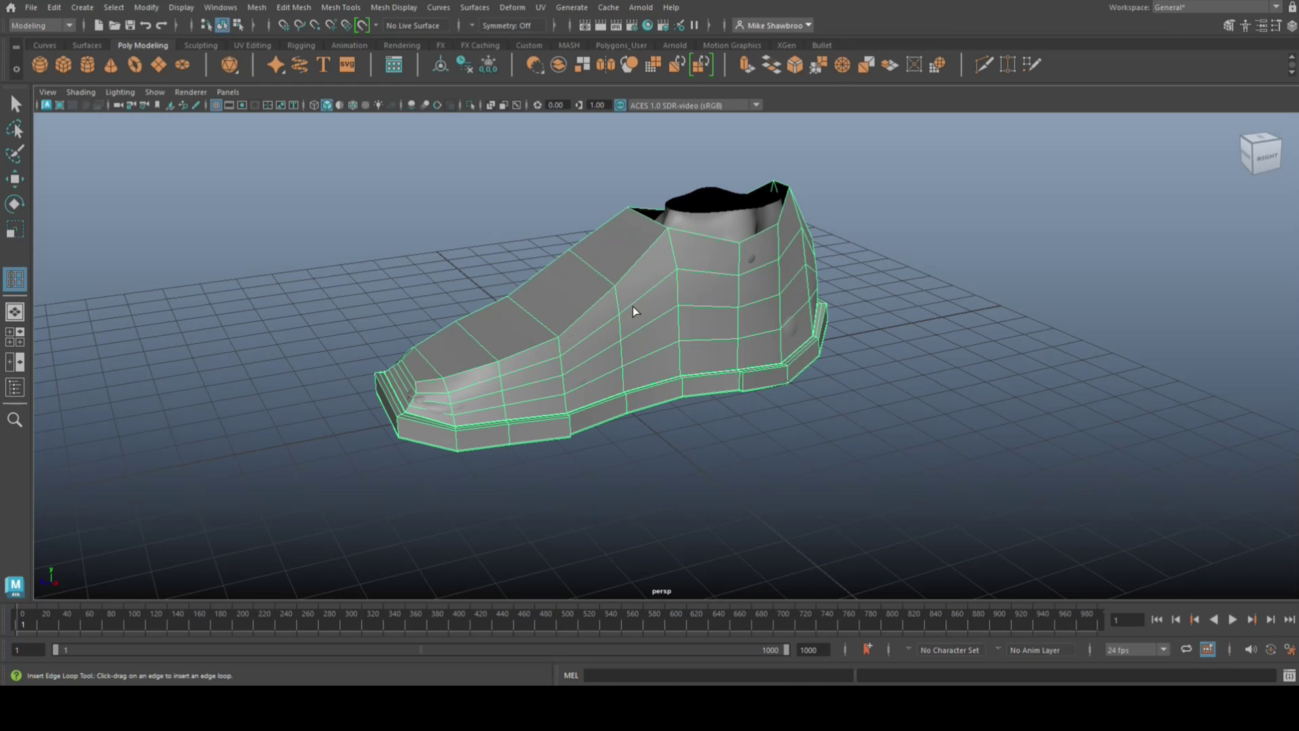
pyautogui.click(256, 7)
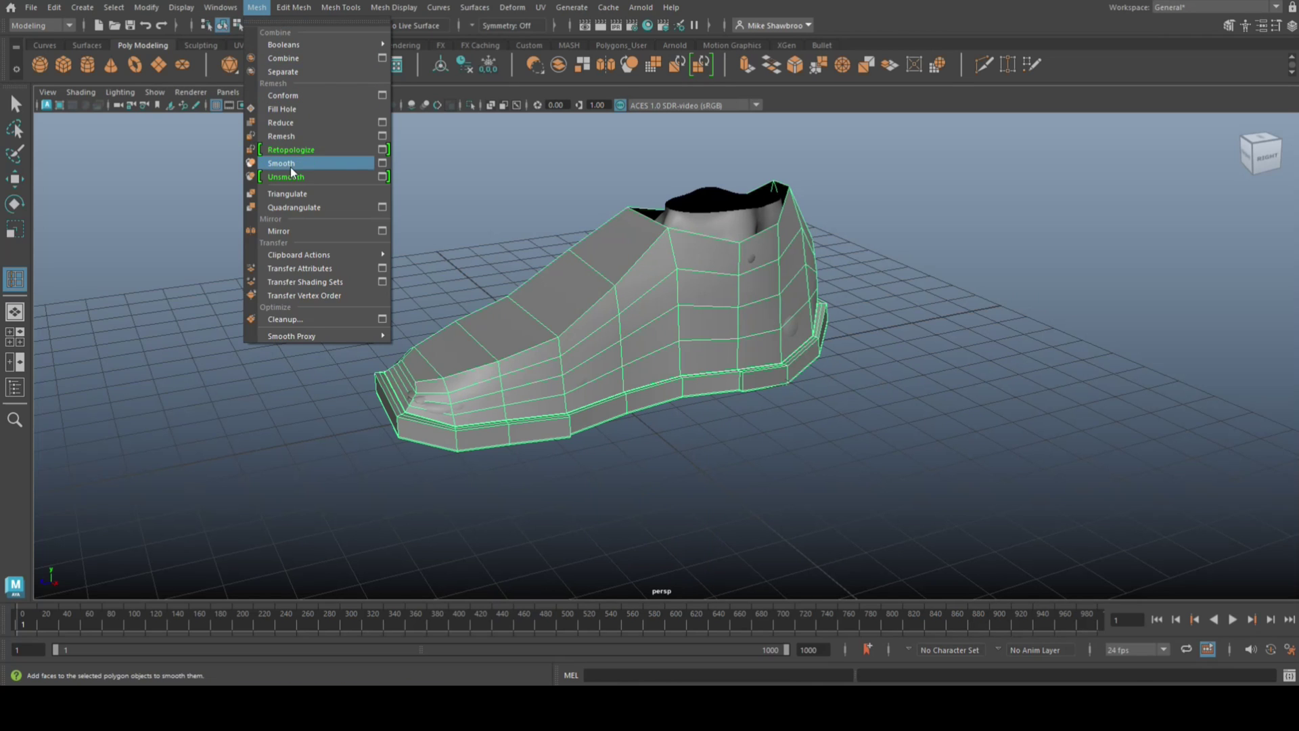
pyautogui.click(291, 166)
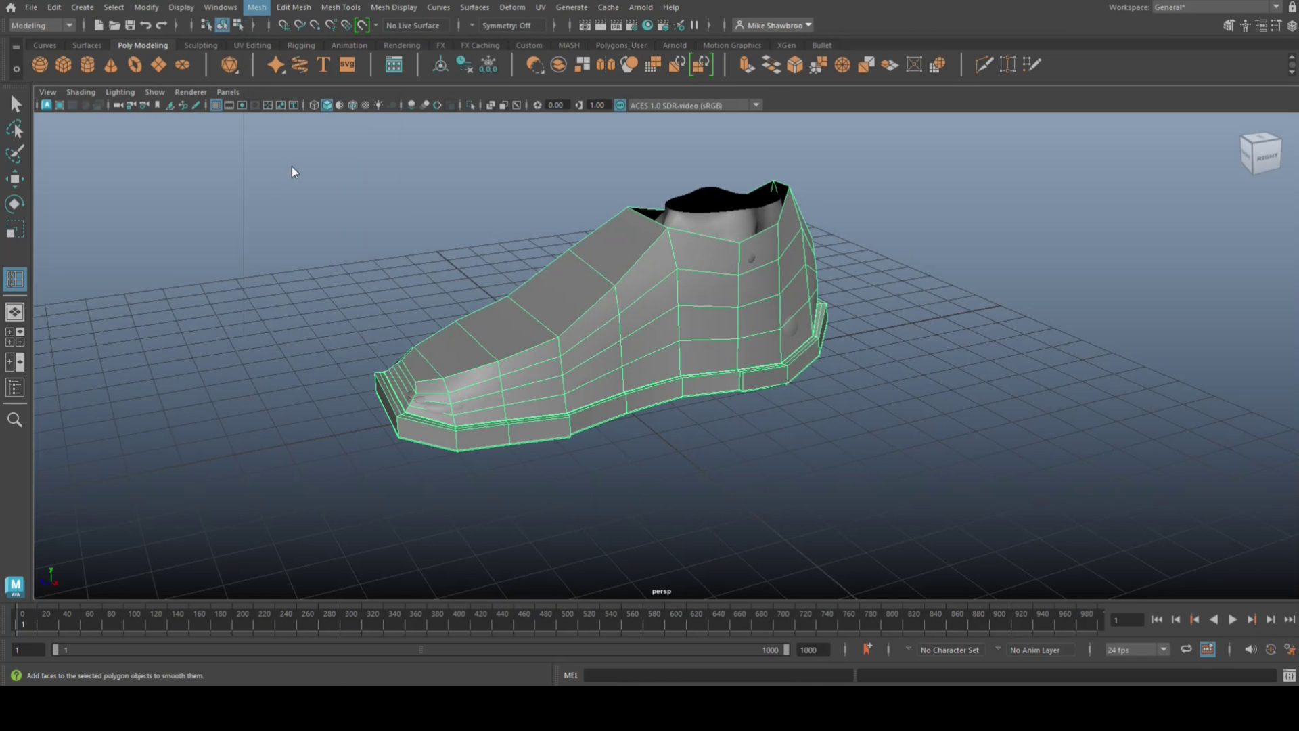
pyautogui.click(598, 296)
pyautogui.click(256, 7)
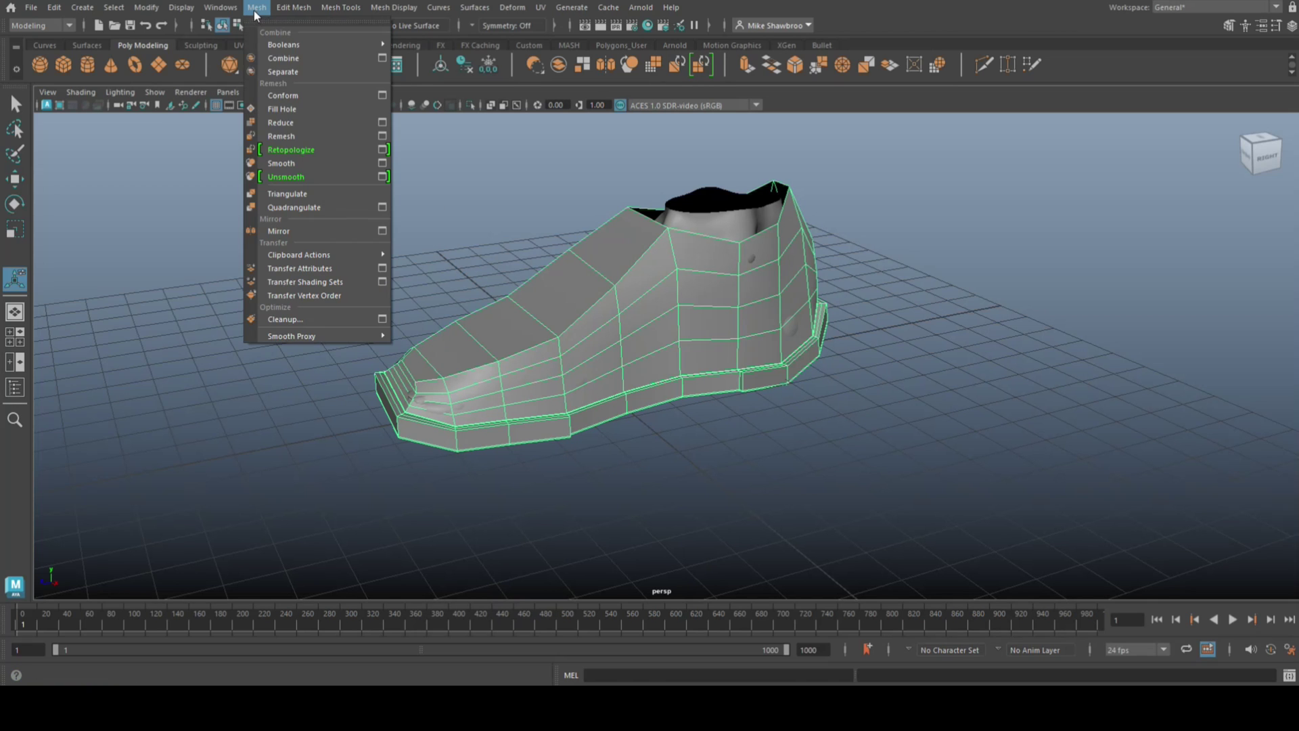
pyautogui.click(294, 164)
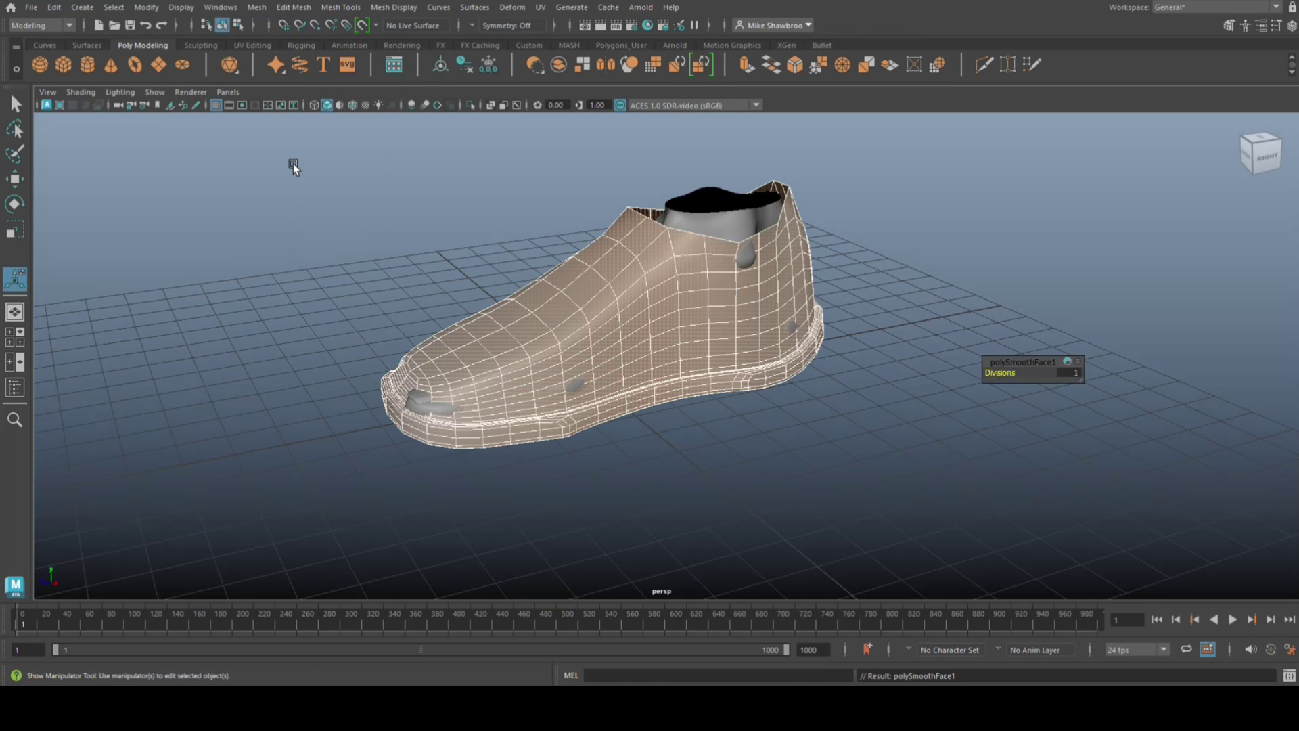
# Step: Delete the foot mesh from inside the shoe
pyautogui.keyDown('alt'); pyautogui.moveTo(550, 348); pyautogui.dragTo(654, 399); pyautogui.keyUp('alt')
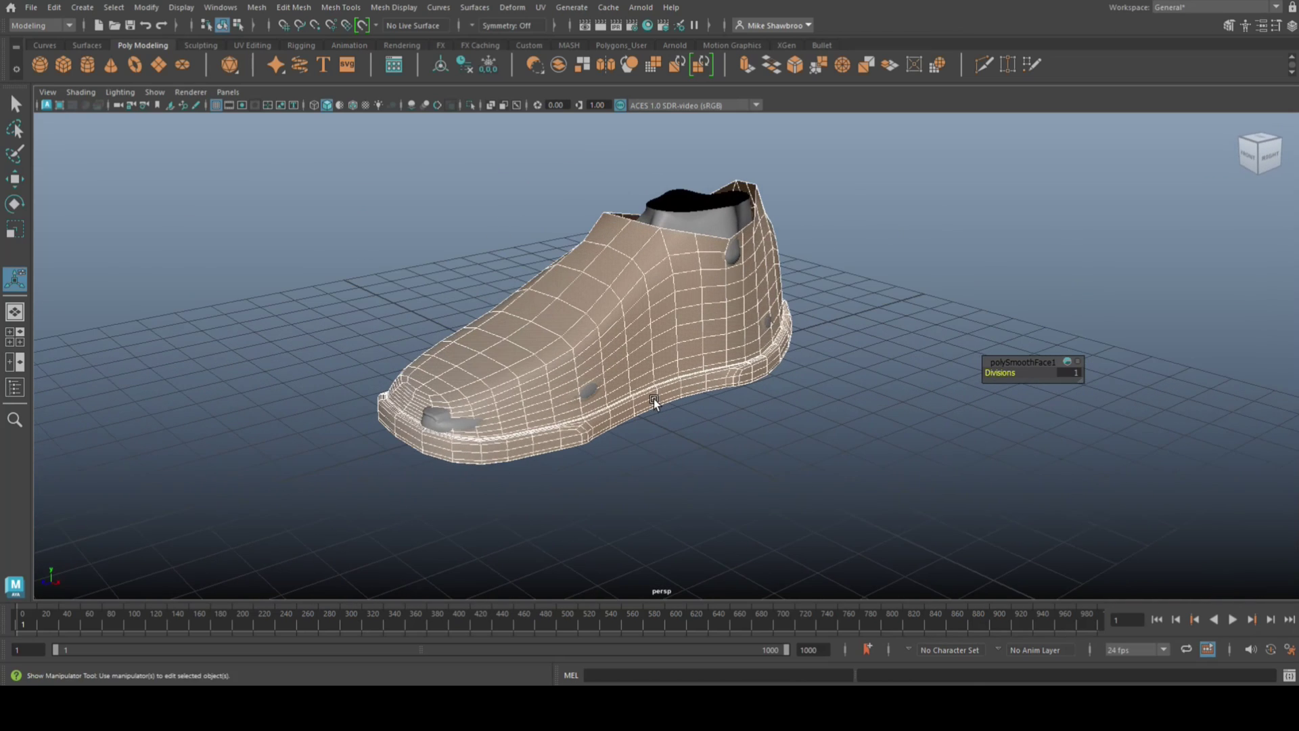
pyautogui.click(749, 449)
pyautogui.keyDown('alt'); pyautogui.moveTo(749, 449); pyautogui.dragTo(689, 460); pyautogui.keyUp('alt')
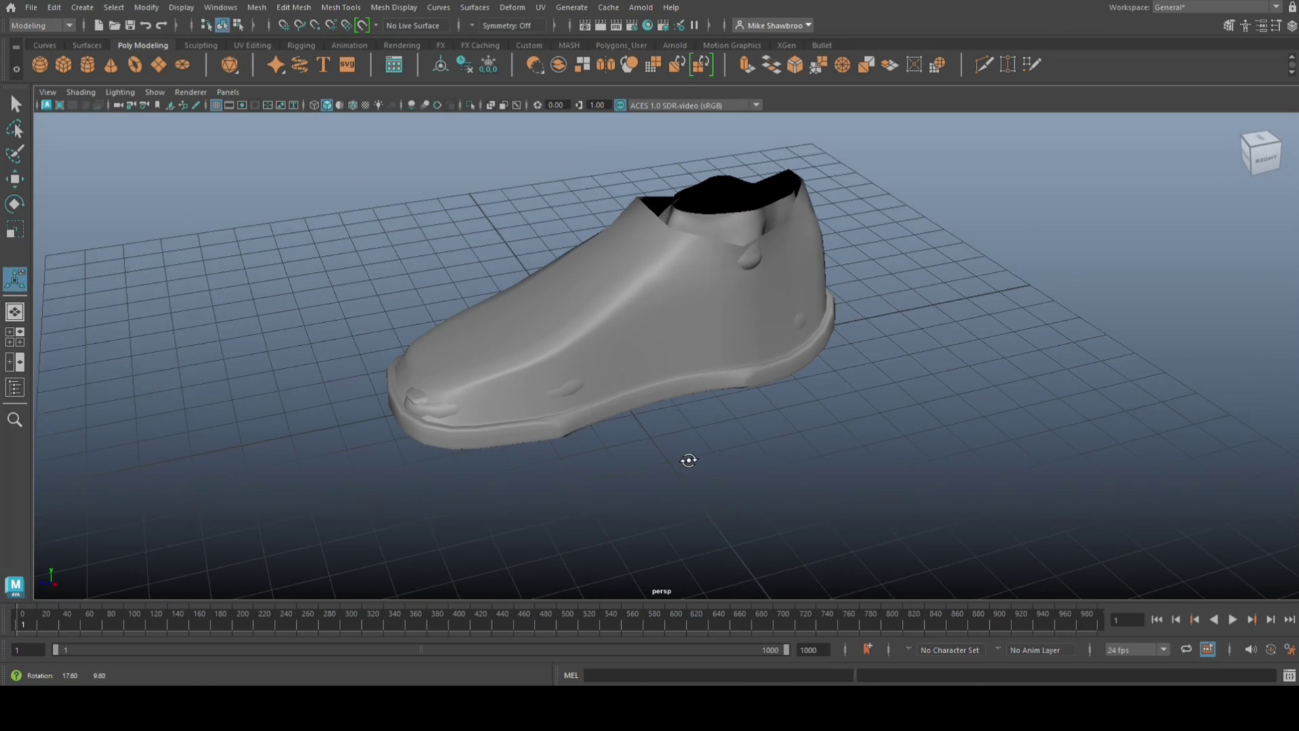
pyautogui.click(729, 228)
pyautogui.press('Delete')
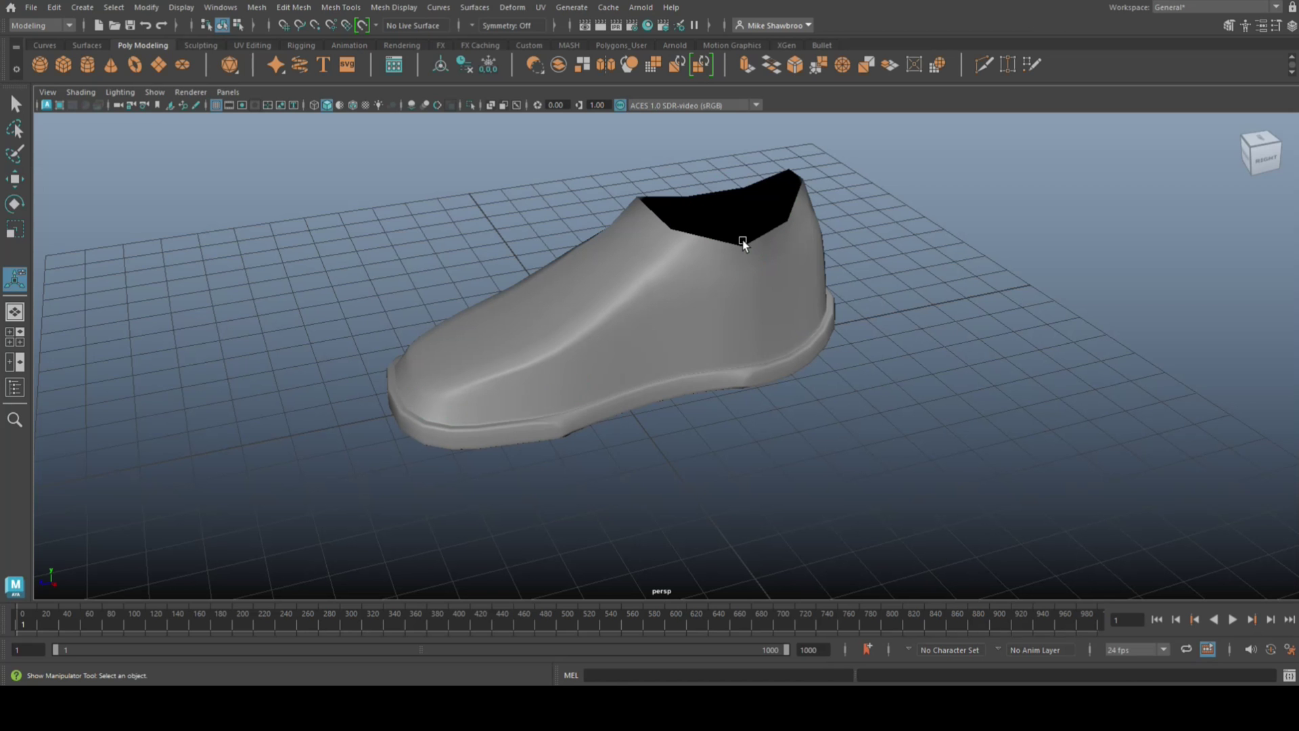
# Step: Move the front centre vertex of the shoe's ankle opening down and forward toward the toe
pyautogui.keyDown('alt'); pyautogui.moveTo(774, 316); pyautogui.dragTo(907, 314); pyautogui.keyUp('alt')
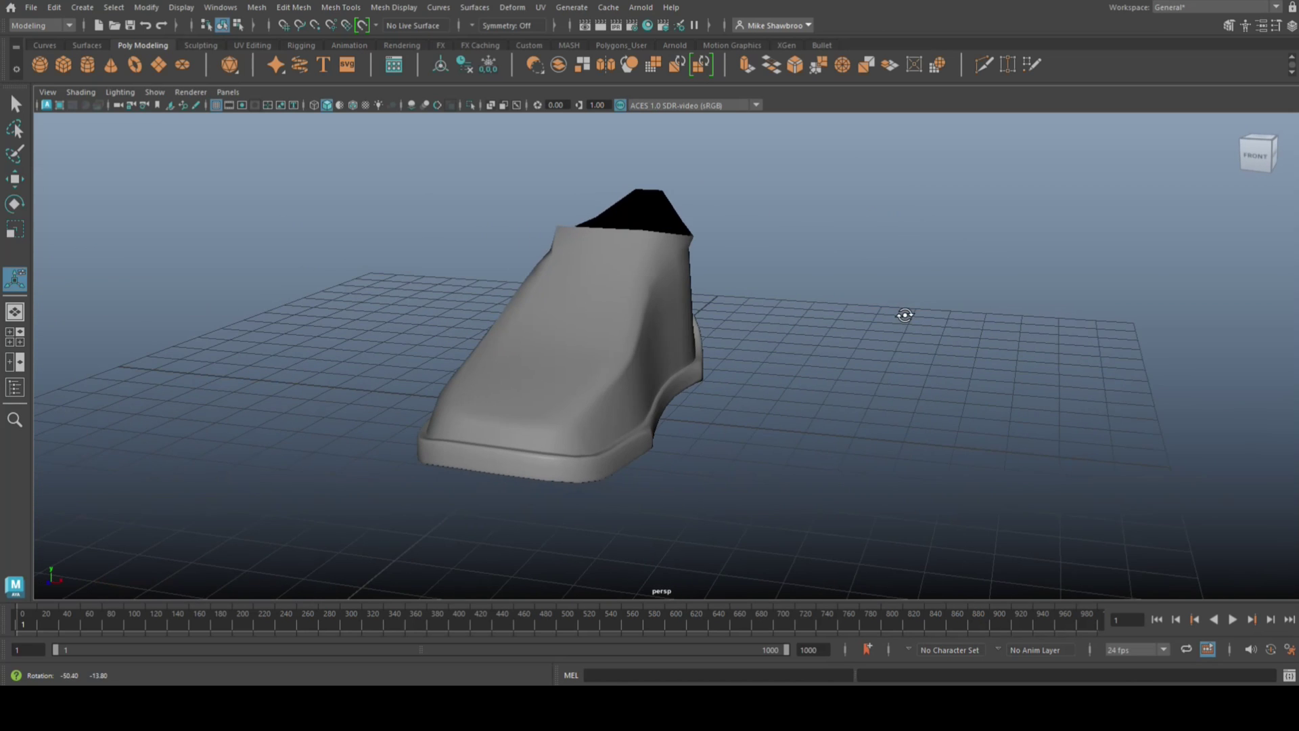
pyautogui.keyDown('alt'); pyautogui.moveTo(824, 362); pyautogui.dragTo(688, 400); pyautogui.keyUp('alt')
pyautogui.click(709, 331)
pyautogui.scroll(4, 772, 381)
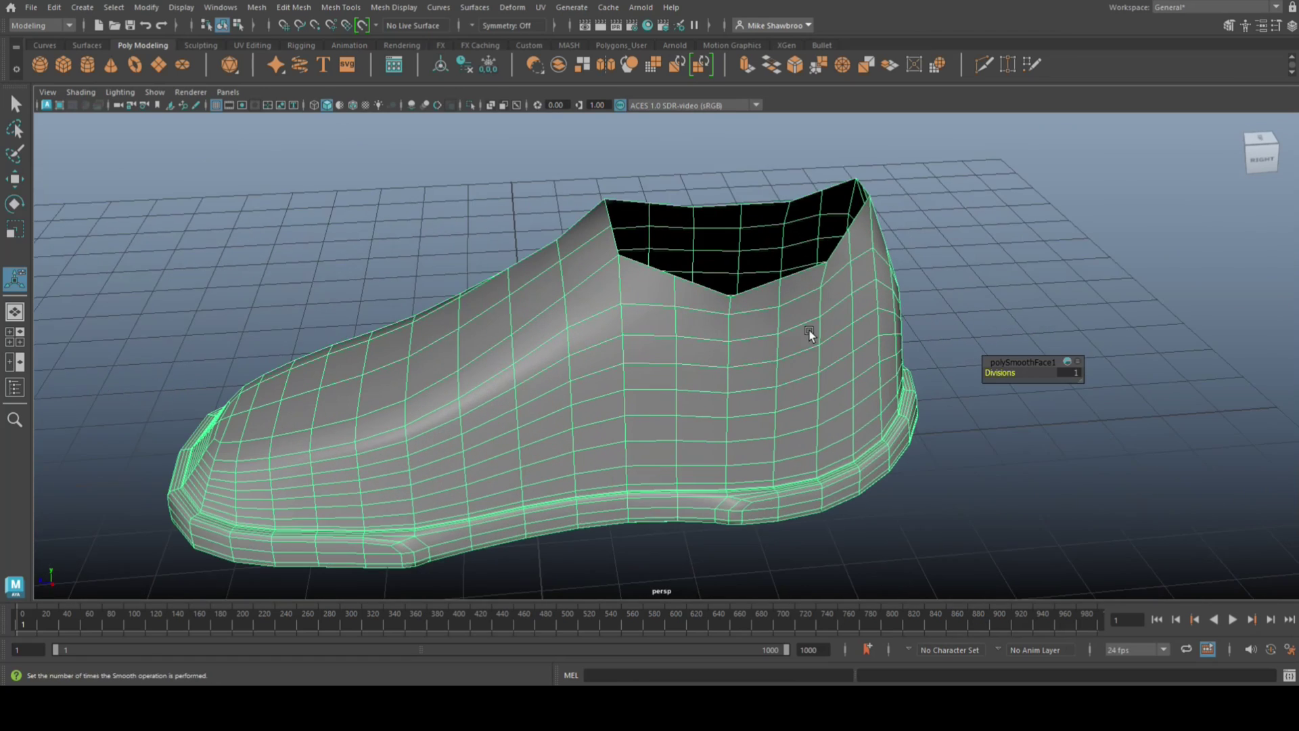
pyautogui.keyDown('alt'); pyautogui.moveTo(764, 412); pyautogui.dragTo(861, 418); pyautogui.keyUp('alt')
pyautogui.moveTo(703, 300); pyautogui.dragTo(663, 306, button='right')
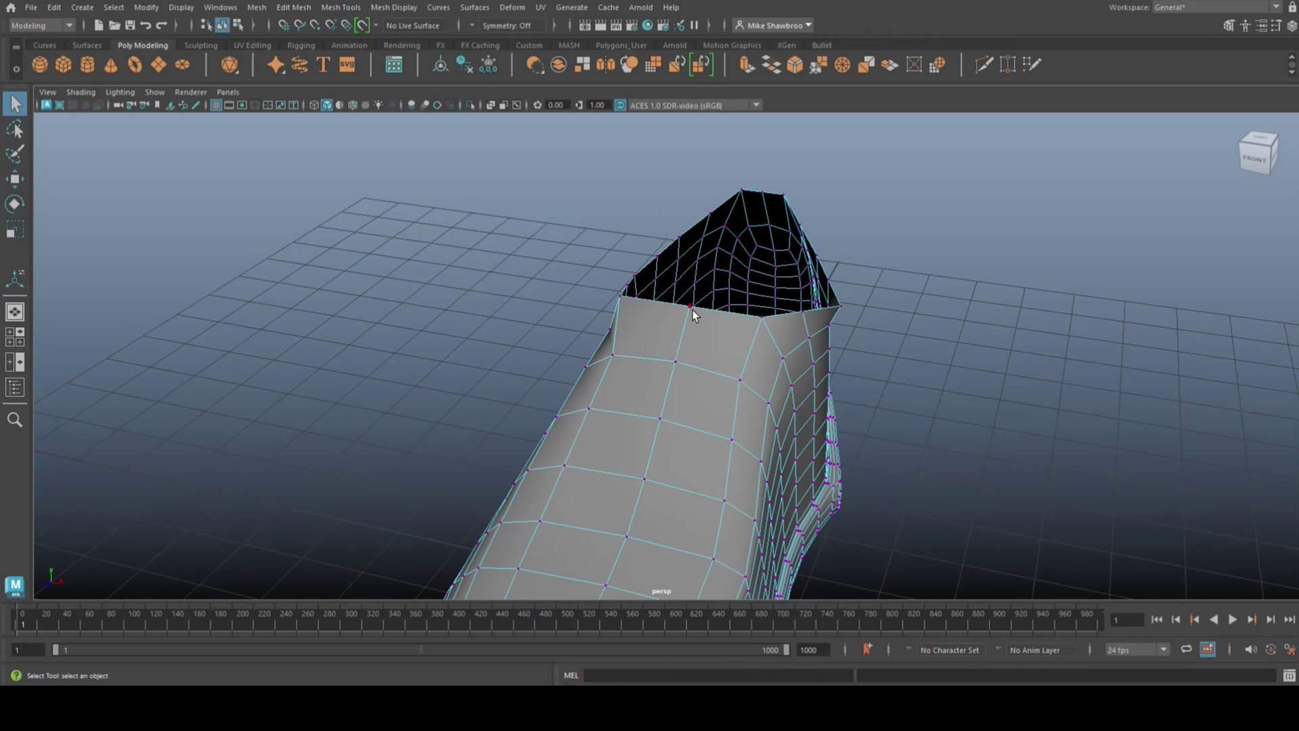
pyautogui.keyDown('alt'); pyautogui.moveTo(771, 375); pyautogui.dragTo(661, 374); pyautogui.keyUp('alt')
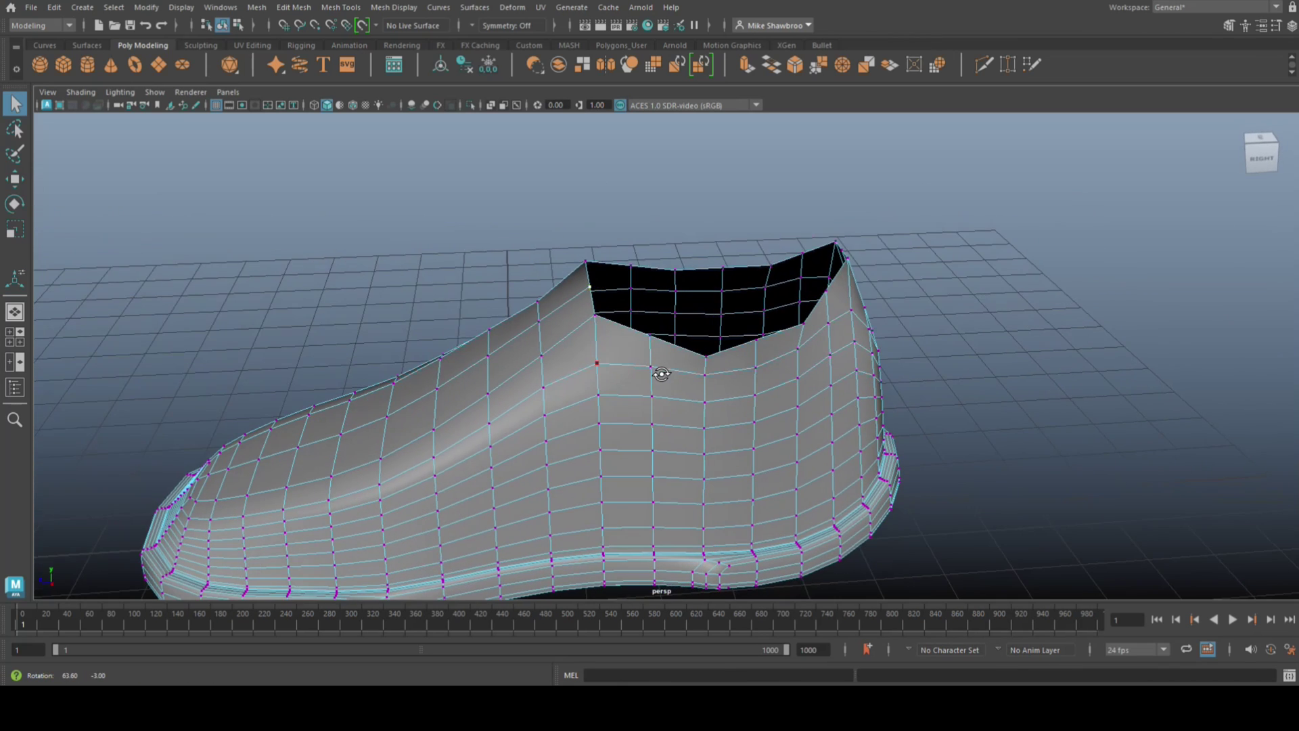
pyautogui.press('w')
pyautogui.moveTo(589, 229); pyautogui.dragTo(588, 256)
pyautogui.moveTo(515, 313); pyautogui.dragTo(484, 319)
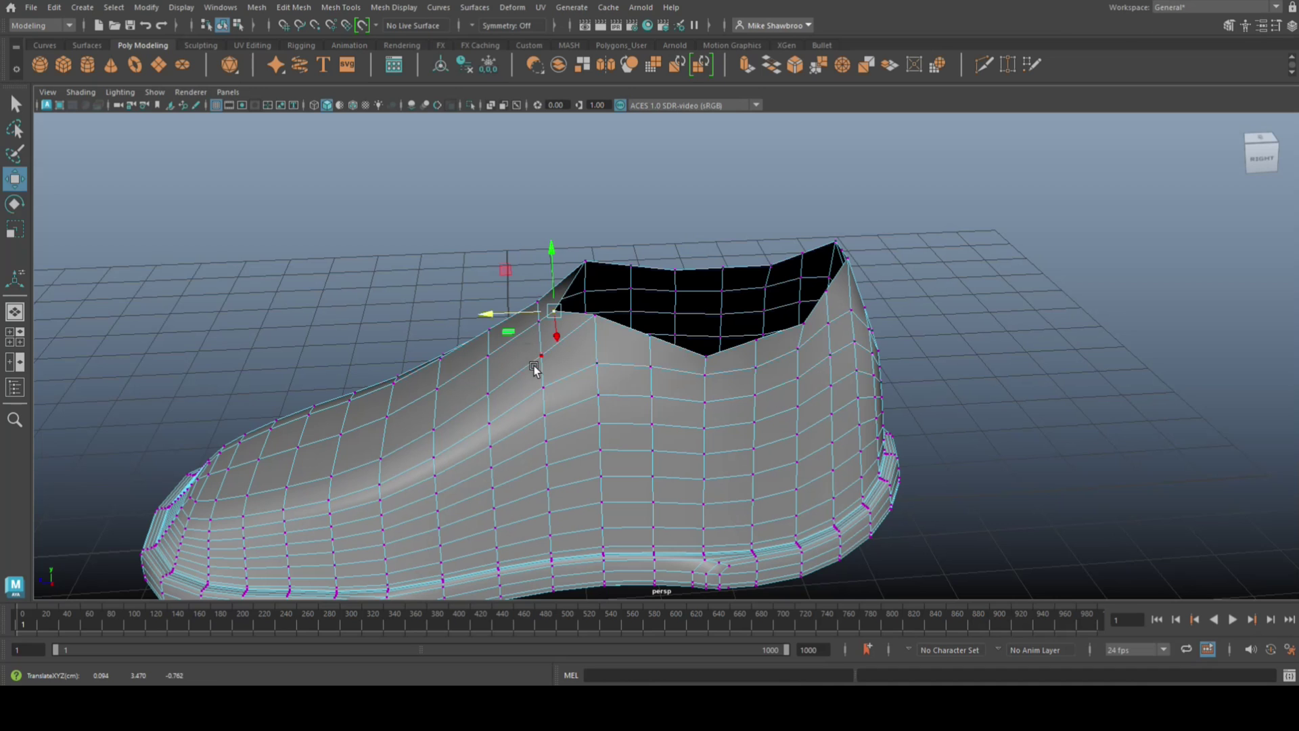
# Step: Lower the two corner vertices flanking the front centre of the ankle opening
pyautogui.keyDown('alt'); pyautogui.moveTo(533, 368); pyautogui.dragTo(660, 341); pyautogui.keyUp('alt')
pyautogui.click(704, 344)
pyautogui.keyDown('shift'); pyautogui.click(592, 289); pyautogui.keyUp('shift')
pyautogui.moveTo(647, 264); pyautogui.dragTo(648, 290)
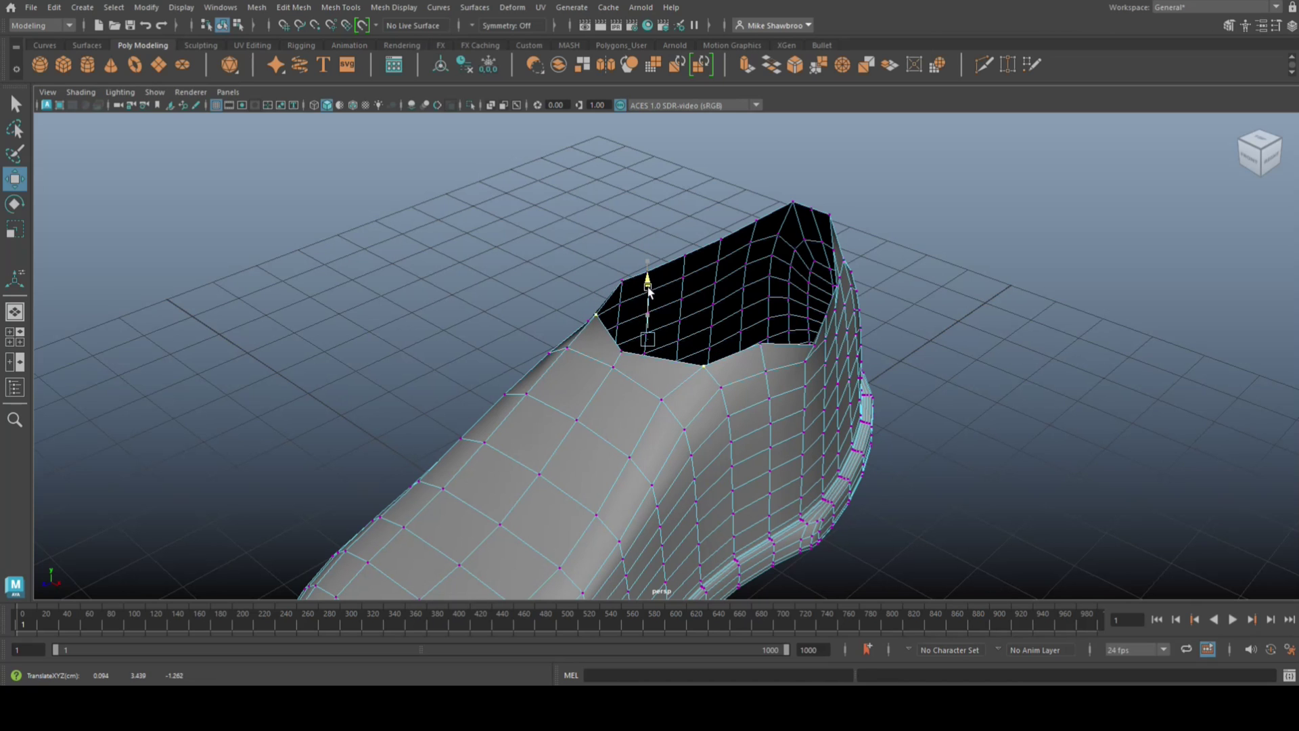
# Step: Shift the protruding ankle-opening vertices on both sides of the shoe across its width to even out the rim
pyautogui.moveTo(604, 366); pyautogui.dragTo(812, 332)
pyautogui.click(841, 313)
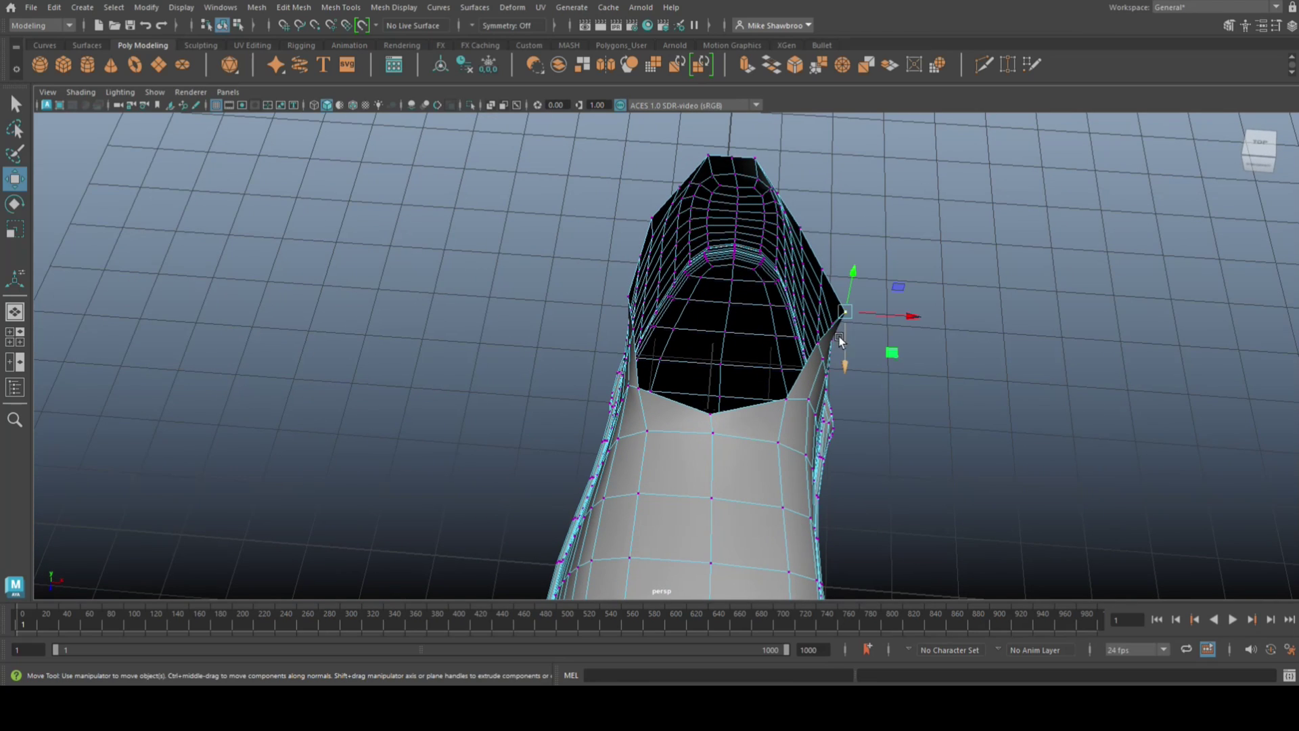
pyautogui.keyDown('alt'); pyautogui.moveTo(899, 317); pyautogui.dragTo(803, 383); pyautogui.keyUp('alt')
pyautogui.click(642, 338)
pyautogui.keyDown('alt'); pyautogui.moveTo(642, 340); pyautogui.dragTo(763, 429); pyautogui.keyUp('alt')
pyautogui.click(644, 329)
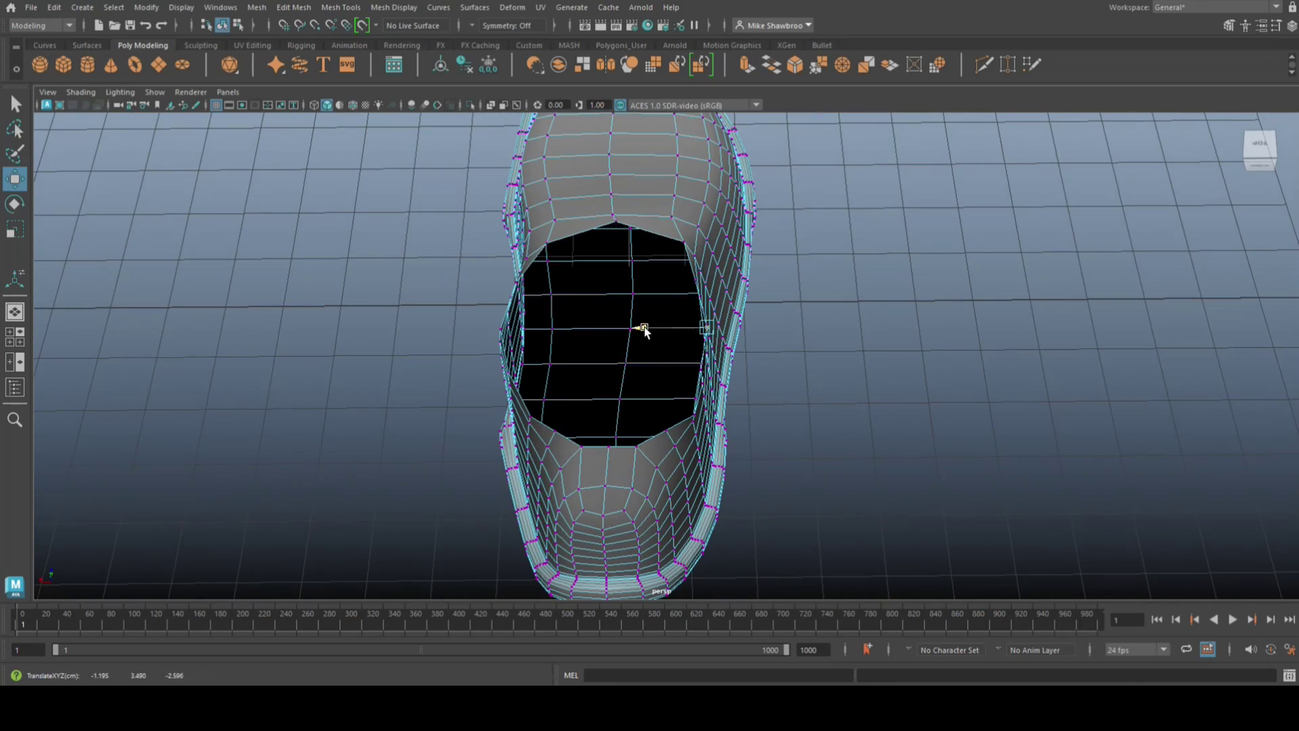
# Step: Adjust the heights of three successive rim vertices on the right side of the shoe's ankle opening, working toward the heel
pyautogui.keyDown('alt'); pyautogui.moveTo(644, 327); pyautogui.dragTo(803, 356); pyautogui.keyUp('alt')
pyautogui.click(678, 340)
pyautogui.moveTo(679, 278); pyautogui.dragTo(735, 279)
pyautogui.click(734, 333)
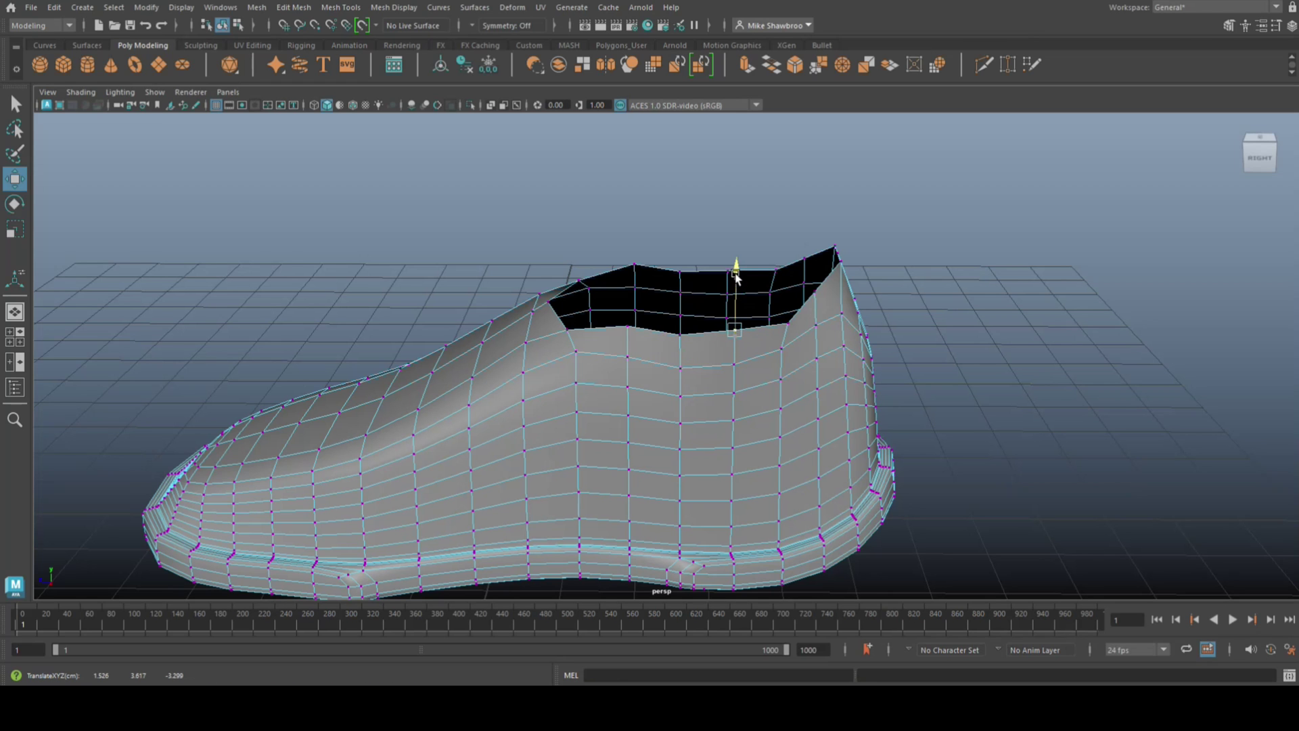
pyautogui.click(789, 325)
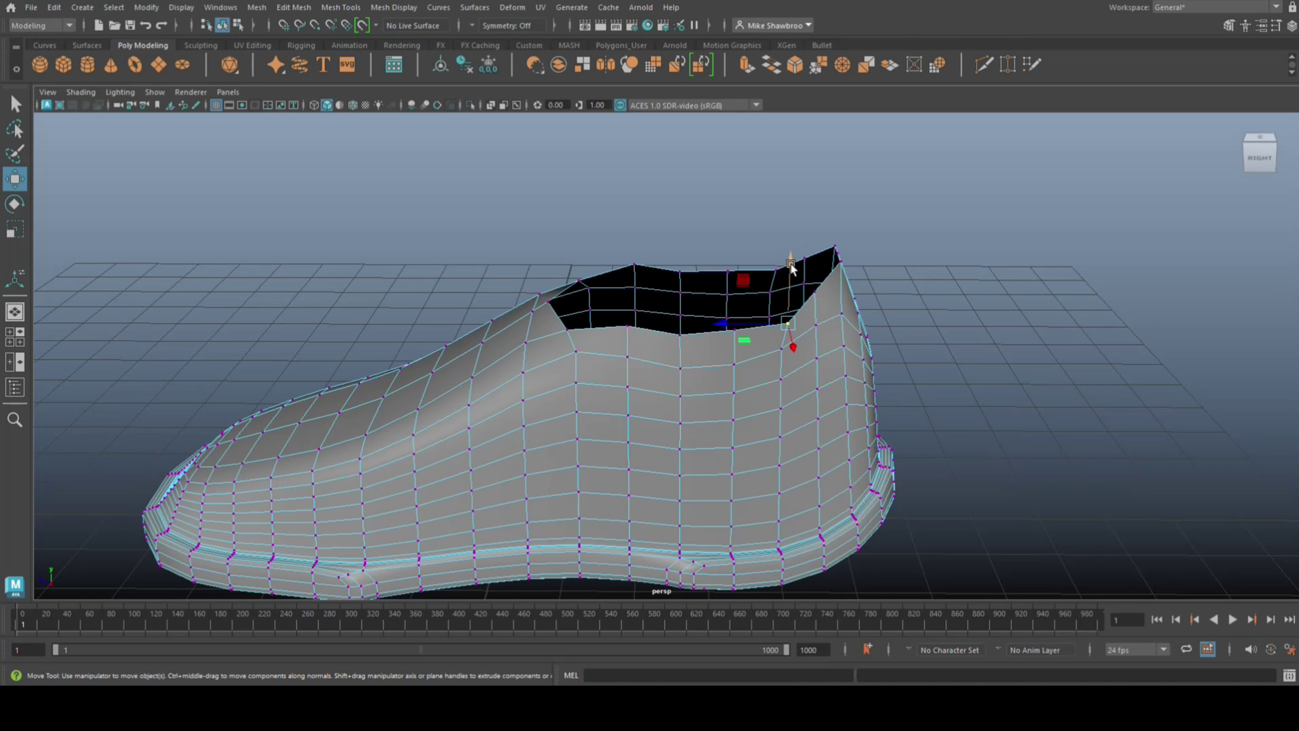
pyautogui.keyDown('alt'); pyautogui.moveTo(791, 246); pyautogui.dragTo(792, 356); pyautogui.keyUp('alt')
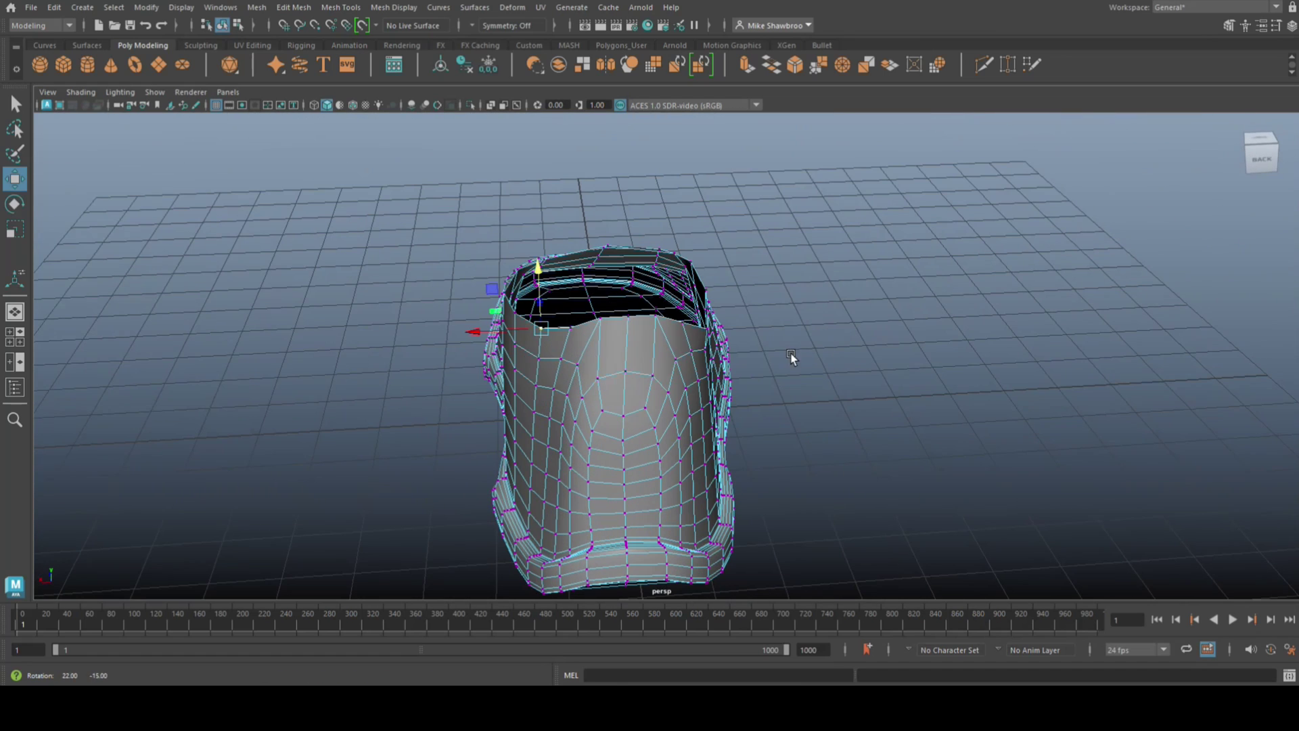
# Step: Lower the three centre rim vertices at the back of the ankle opening slightly
pyautogui.click(601, 319)
pyautogui.keyDown('shift'); pyautogui.click(629, 316); pyautogui.keyUp('shift')
pyautogui.keyDown('shift'); pyautogui.click(654, 316); pyautogui.keyUp('shift')
pyautogui.moveTo(628, 258); pyautogui.dragTo(630, 267)
# Step: Adjust the rear rim vertex on the left side of the shoe's ankle opening to smooth the curve
pyautogui.keyDown('alt'); pyautogui.moveTo(748, 342); pyautogui.dragTo(570, 327); pyautogui.keyUp('alt')
pyautogui.click(566, 312)
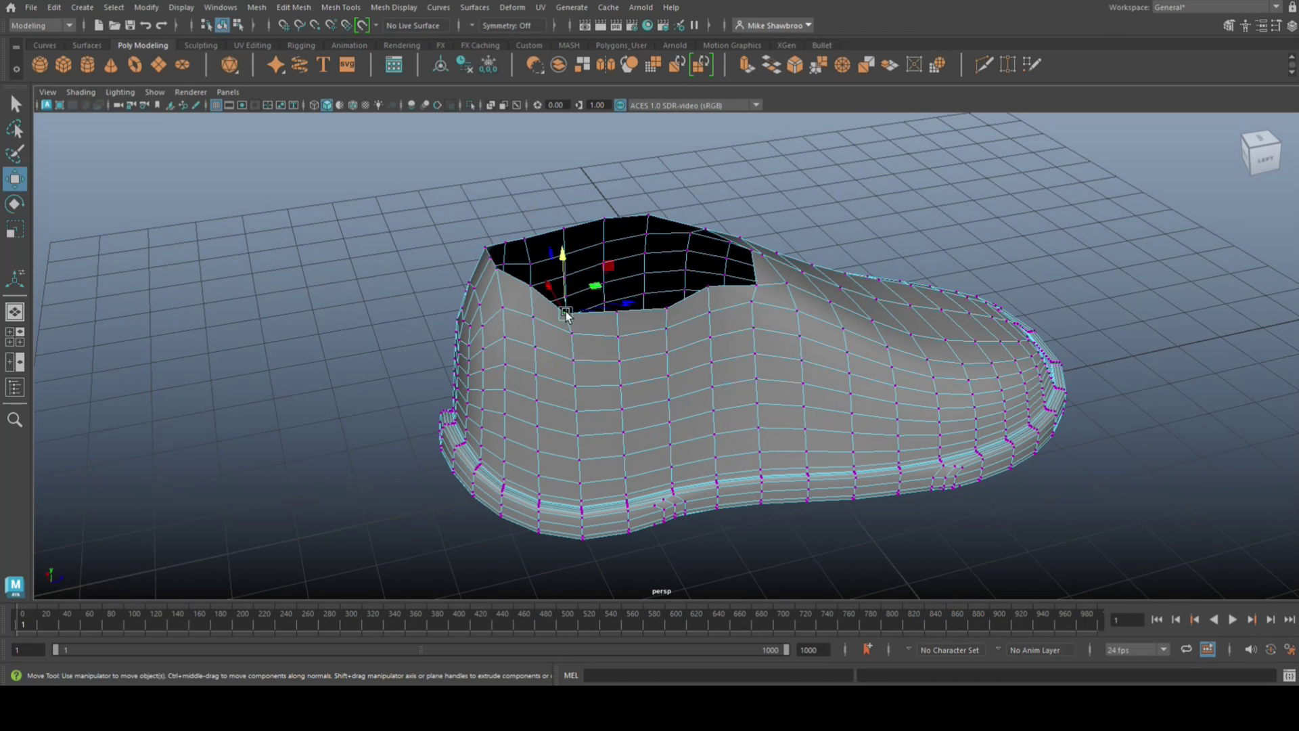
pyautogui.keyDown('alt'); pyautogui.moveTo(566, 255); pyautogui.dragTo(698, 346); pyautogui.keyUp('alt')
pyautogui.moveTo(668, 353); pyautogui.dragTo(662, 353, button='middle')
# Step: Move the two outer vertices one row in front of the ankle opening's front edge slightly back and up
pyautogui.keyDown('alt'); pyautogui.moveTo(661, 354); pyautogui.dragTo(879, 414); pyautogui.keyUp('alt')
pyautogui.click(707, 414)
pyautogui.moveTo(788, 445); pyautogui.dragTo(793, 430)
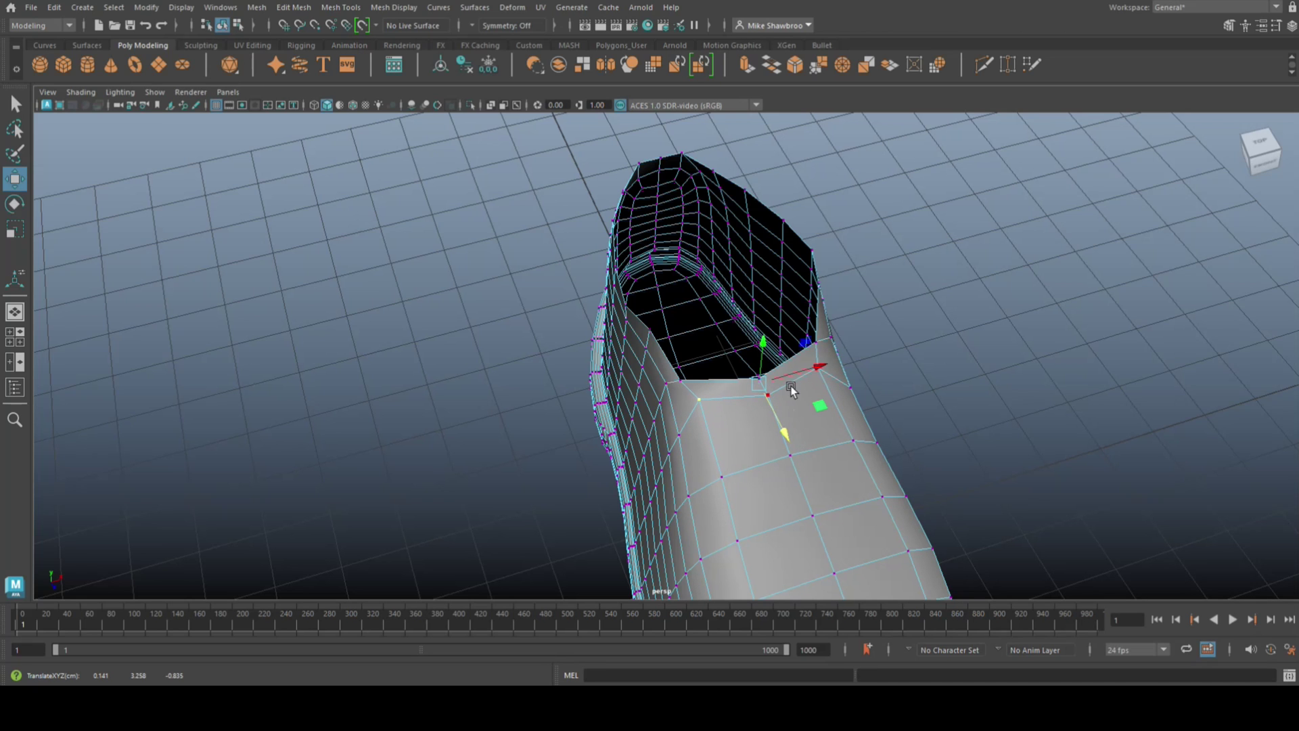
pyautogui.moveTo(764, 343); pyautogui.dragTo(765, 333)
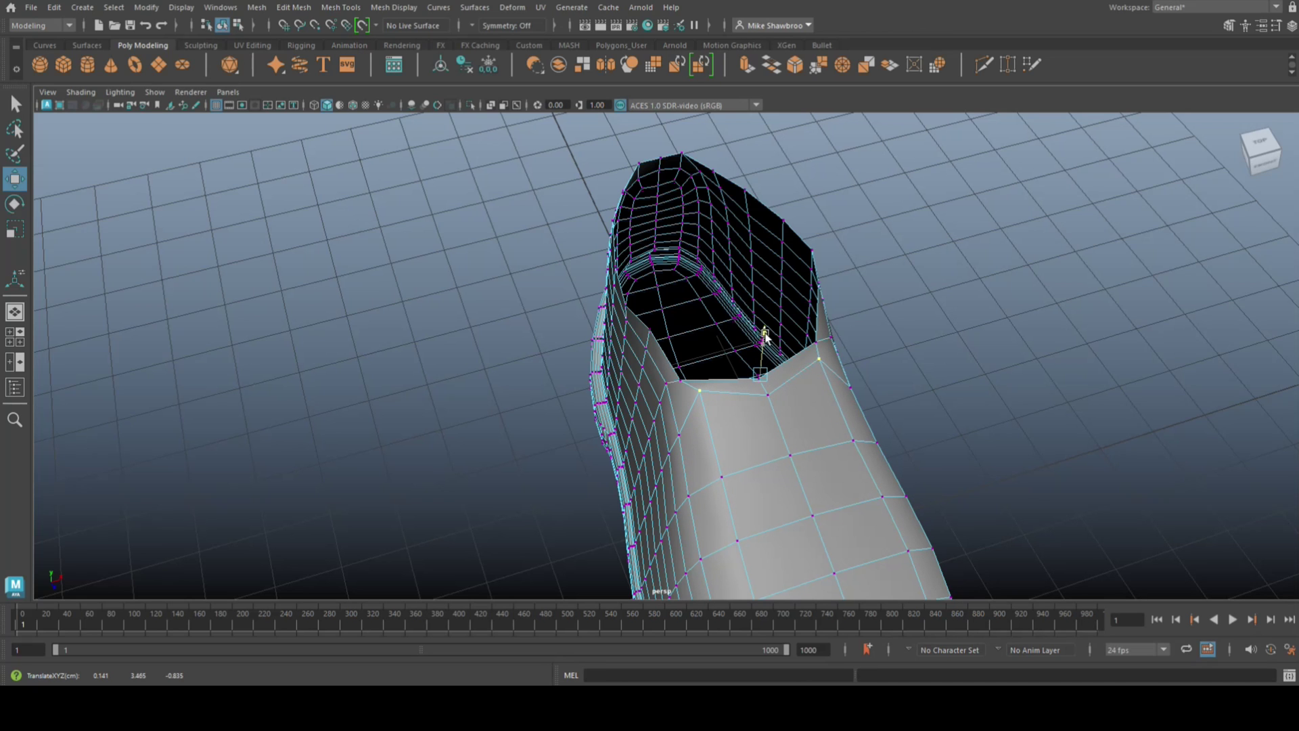
# Step: Return the shoe to object mode and check the reshaped ankle opening in smooth preview
pyautogui.keyDown('alt'); pyautogui.moveTo(794, 395); pyautogui.dragTo(943, 395); pyautogui.keyUp('alt')
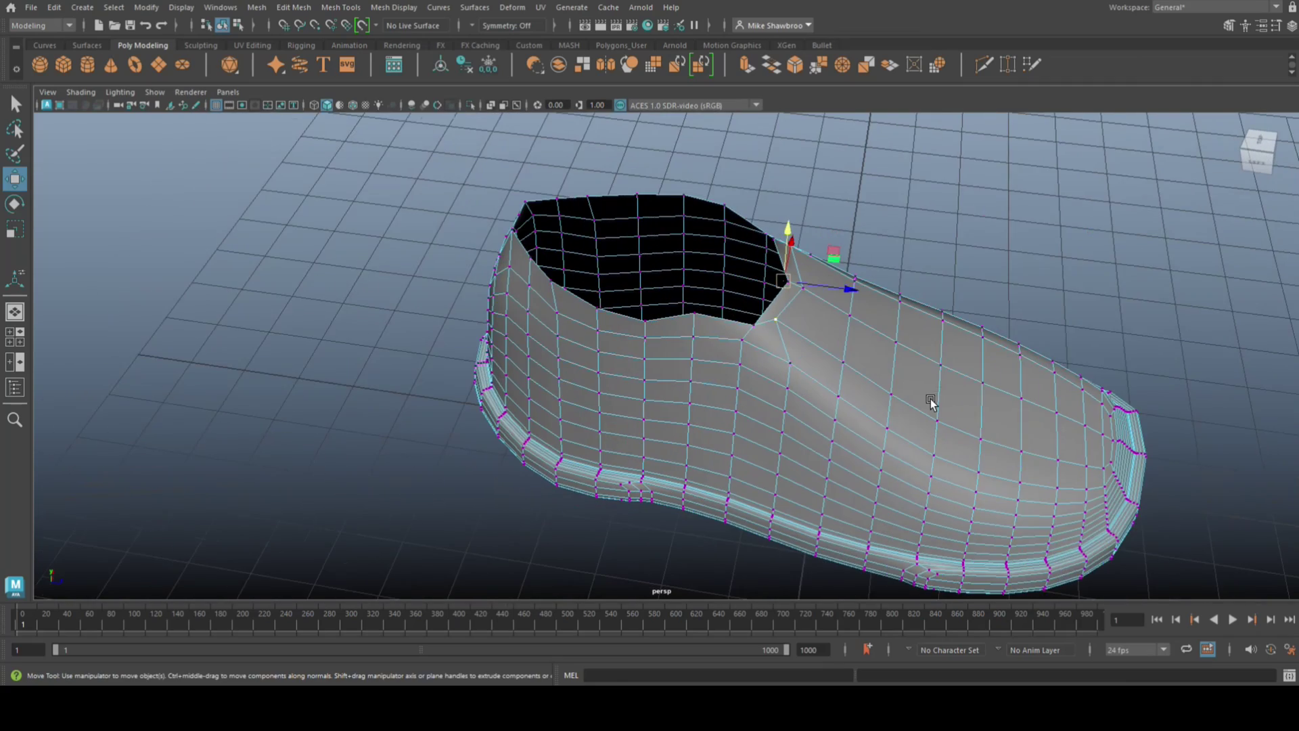
pyautogui.scroll(2, 931, 401)
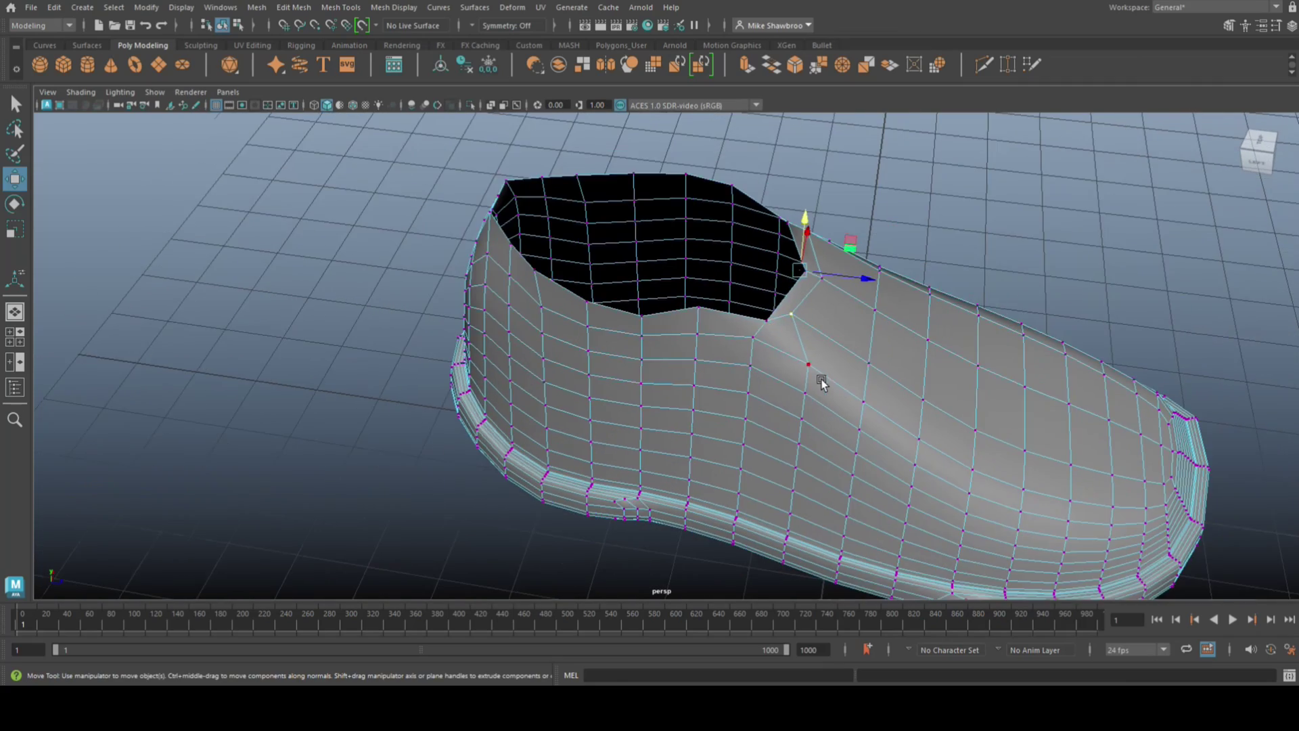
pyautogui.keyDown('alt'); pyautogui.moveTo(794, 397); pyautogui.dragTo(907, 347); pyautogui.keyUp('alt')
pyautogui.moveTo(907, 348); pyautogui.dragTo(961, 285, button='right')
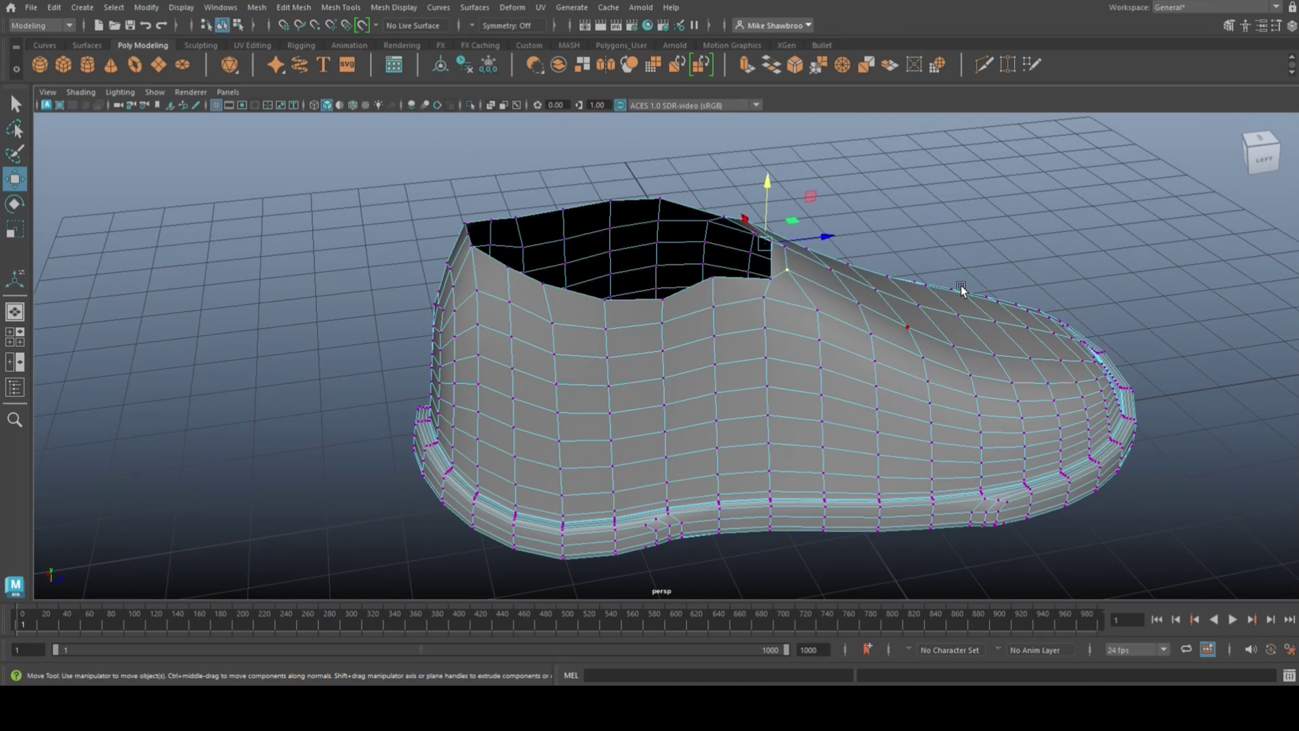
pyautogui.press('3')
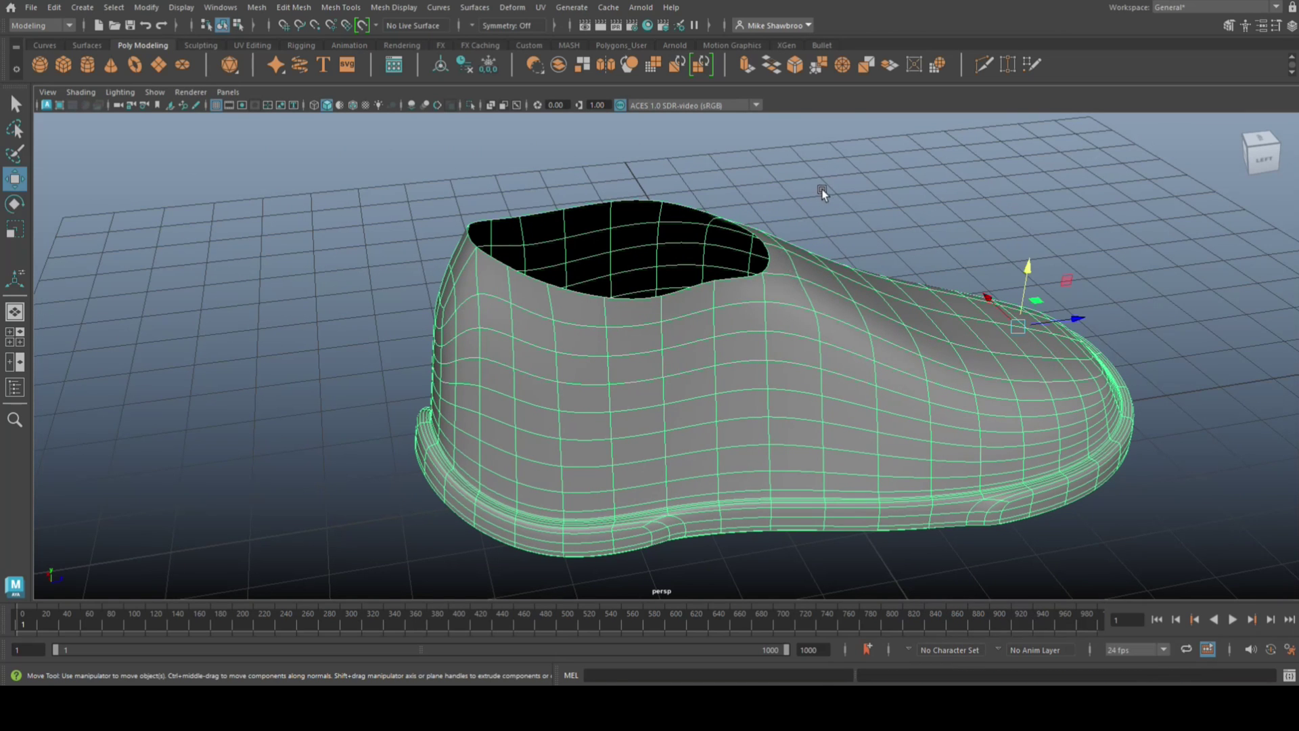
# Step: Examine the smoothed ankle opening from several angles, then return the shoe to unsmoothed display
pyautogui.click(852, 216)
pyautogui.keyDown('alt'); pyautogui.moveTo(852, 218); pyautogui.dragTo(705, 242); pyautogui.keyUp('alt')
pyautogui.moveTo(832, 280)
pyautogui.keyDown('alt'); pyautogui.mouseDown()
pyautogui.moveTo(884, 261)
pyautogui.moveTo(846, 267)
pyautogui.mouseUp(); pyautogui.keyUp('alt')
pyautogui.click(728, 365)
pyautogui.keyDown('alt'); pyautogui.moveTo(727, 364); pyautogui.dragTo(627, 395); pyautogui.keyUp('alt')
pyautogui.press('1')
pyautogui.scroll(2, 626, 395)
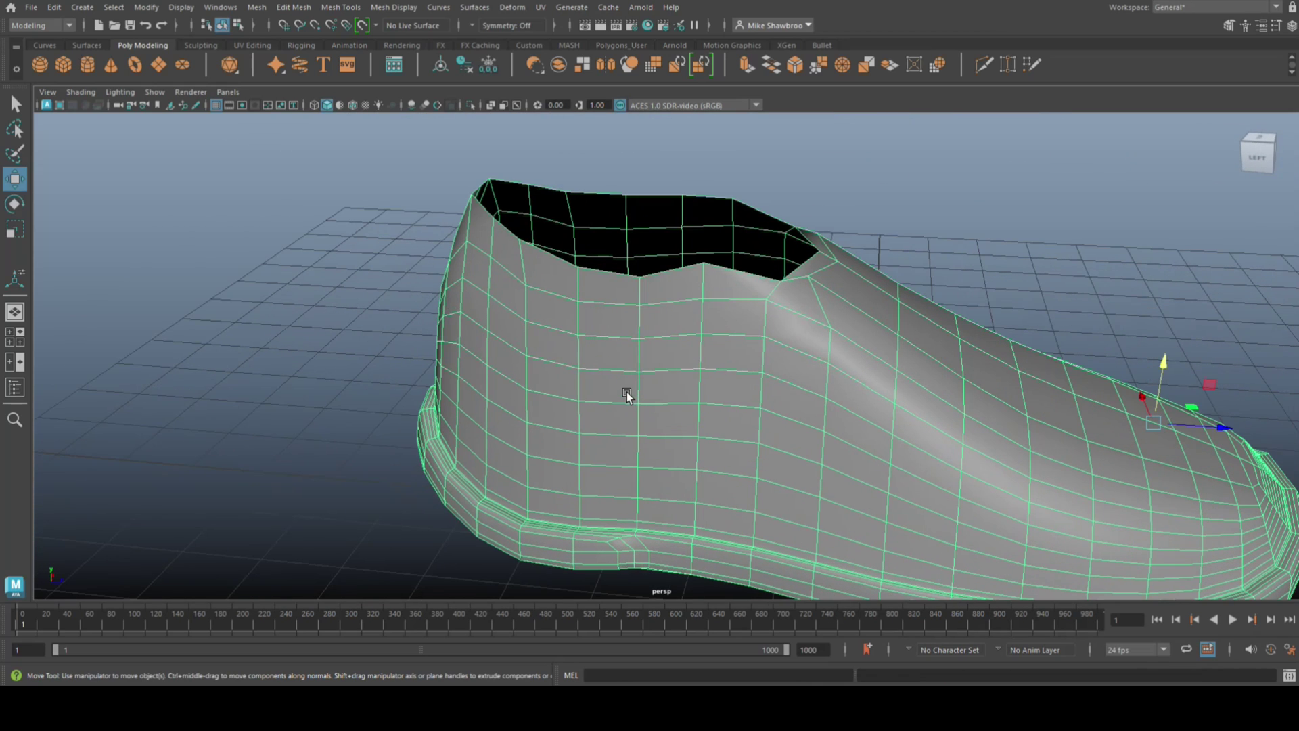
pyautogui.keyDown('alt'); pyautogui.moveTo(604, 384); pyautogui.dragTo(591, 396); pyautogui.keyUp('alt')
# Step: Delete the top row of faces along both sides and the back of the ankle opening, leaving the front edge faces
pyautogui.moveTo(782, 300); pyautogui.dragTo(782, 349, button='right')
pyautogui.doubleClick(789, 322)
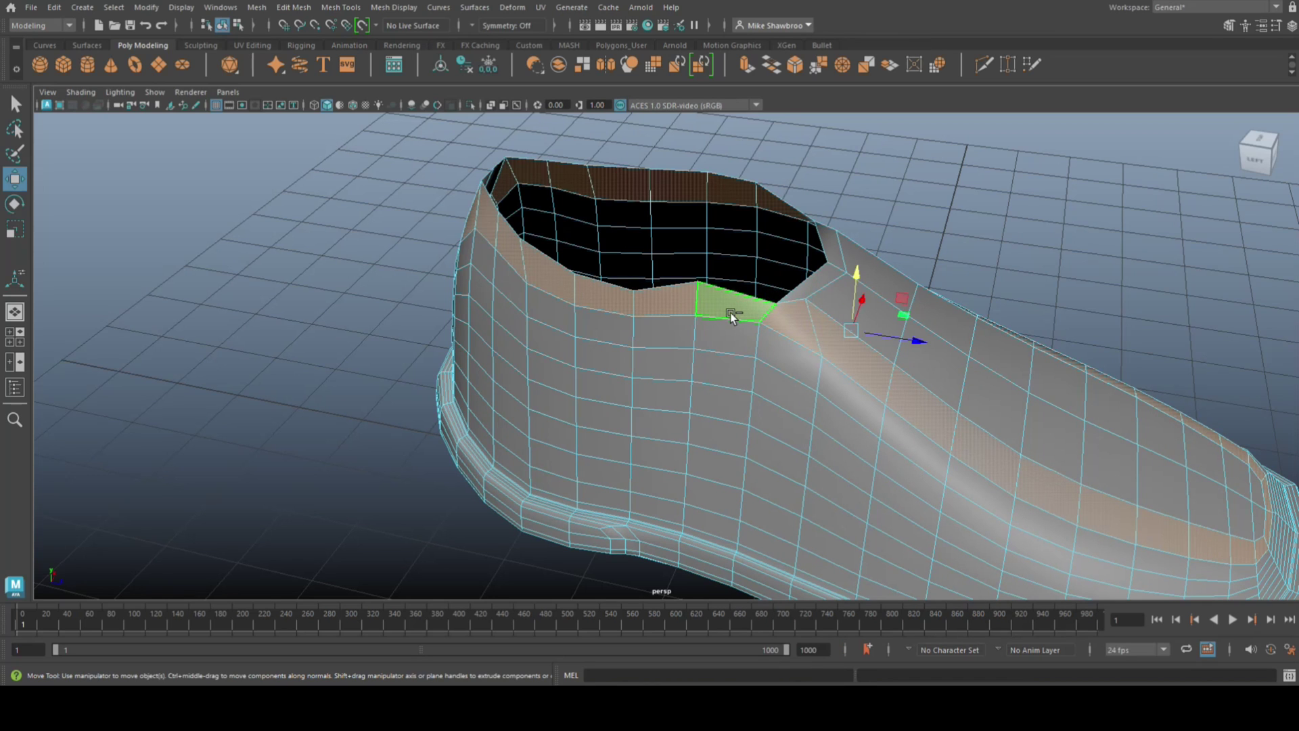
pyautogui.click(720, 309)
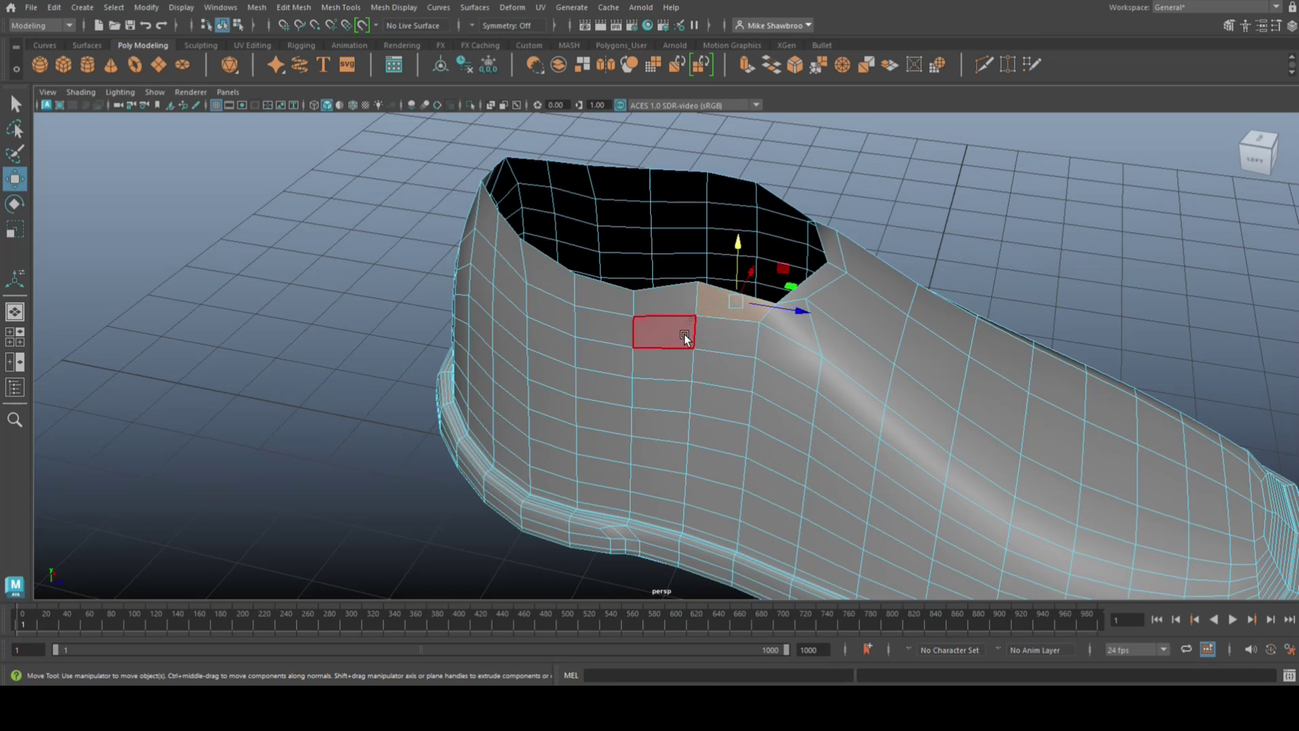
pyautogui.keyDown('shift'); pyautogui.moveTo(599, 298); pyautogui.dragTo(482, 226); pyautogui.keyUp('shift')
pyautogui.keyDown('alt'); pyautogui.moveTo(298, 312); pyautogui.dragTo(525, 319); pyautogui.keyUp('alt')
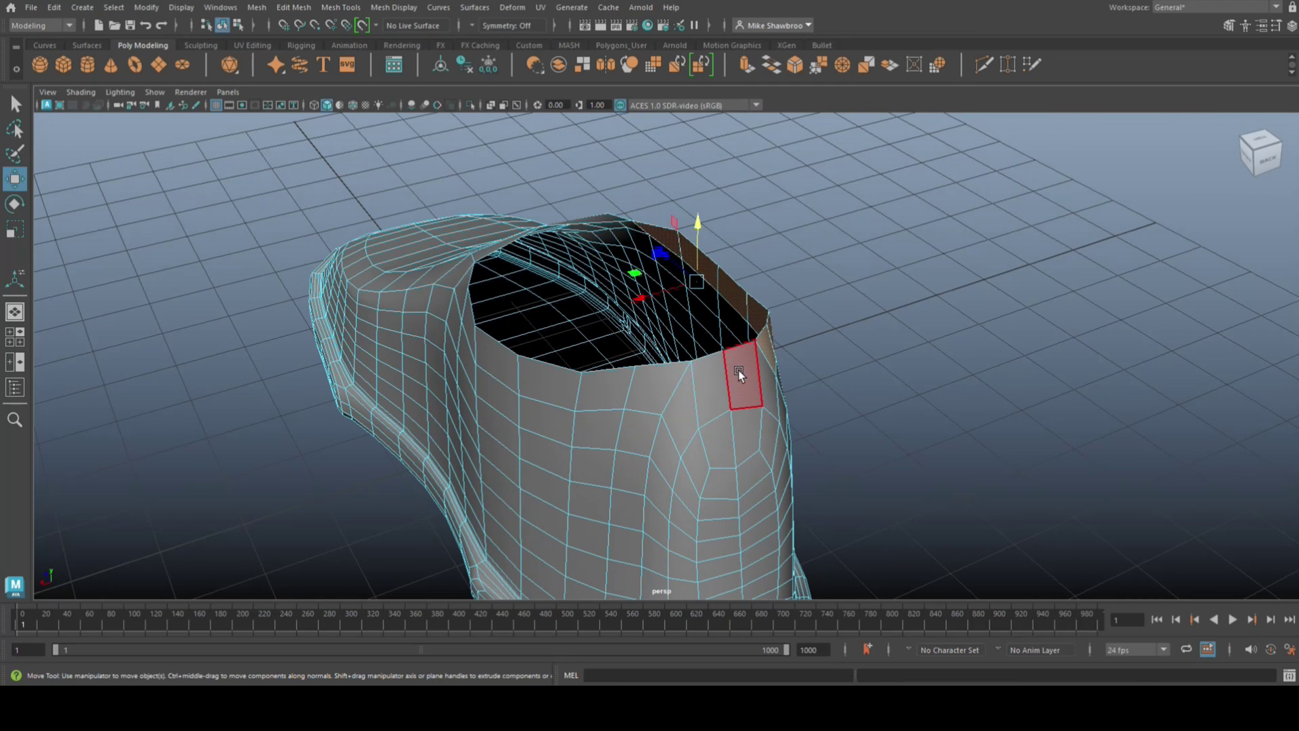
pyautogui.keyDown('shift'); pyautogui.moveTo(738, 371); pyautogui.dragTo(676, 378); pyautogui.keyUp('shift')
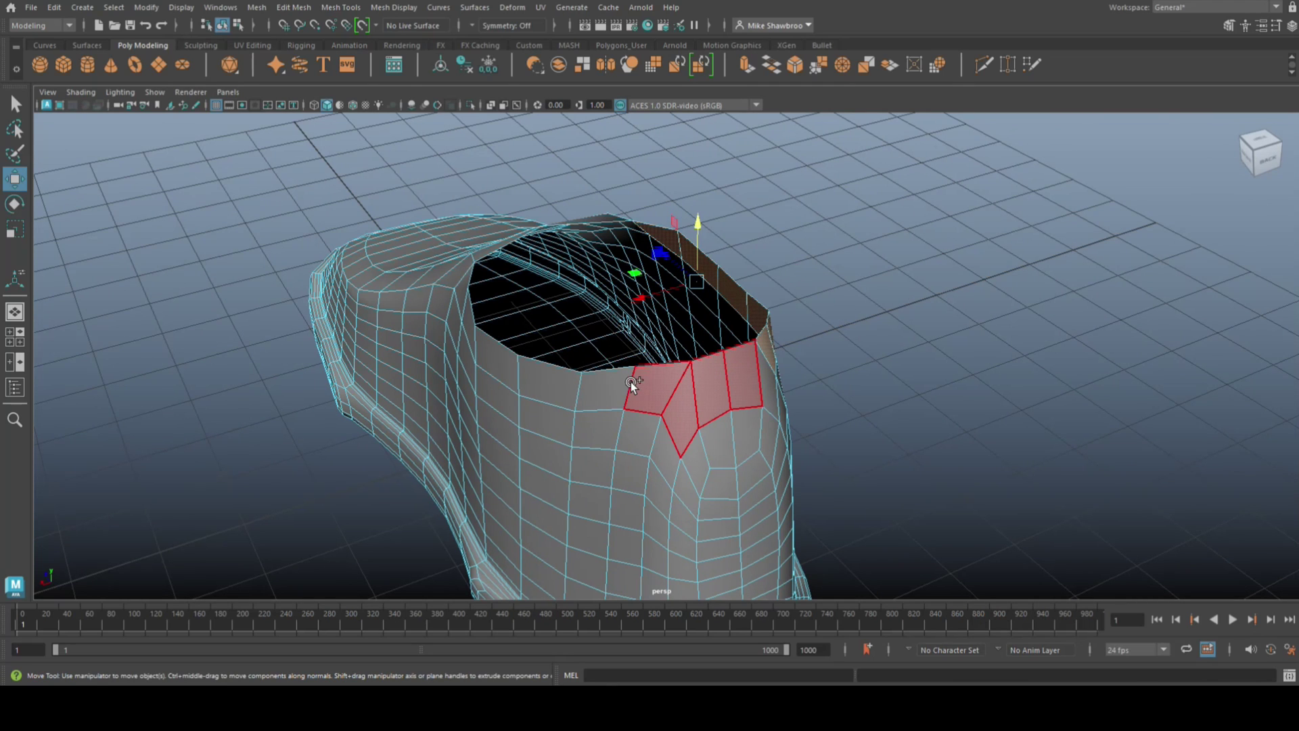
pyautogui.keyDown('shift'); pyautogui.moveTo(534, 378); pyautogui.dragTo(496, 355); pyautogui.keyUp('shift')
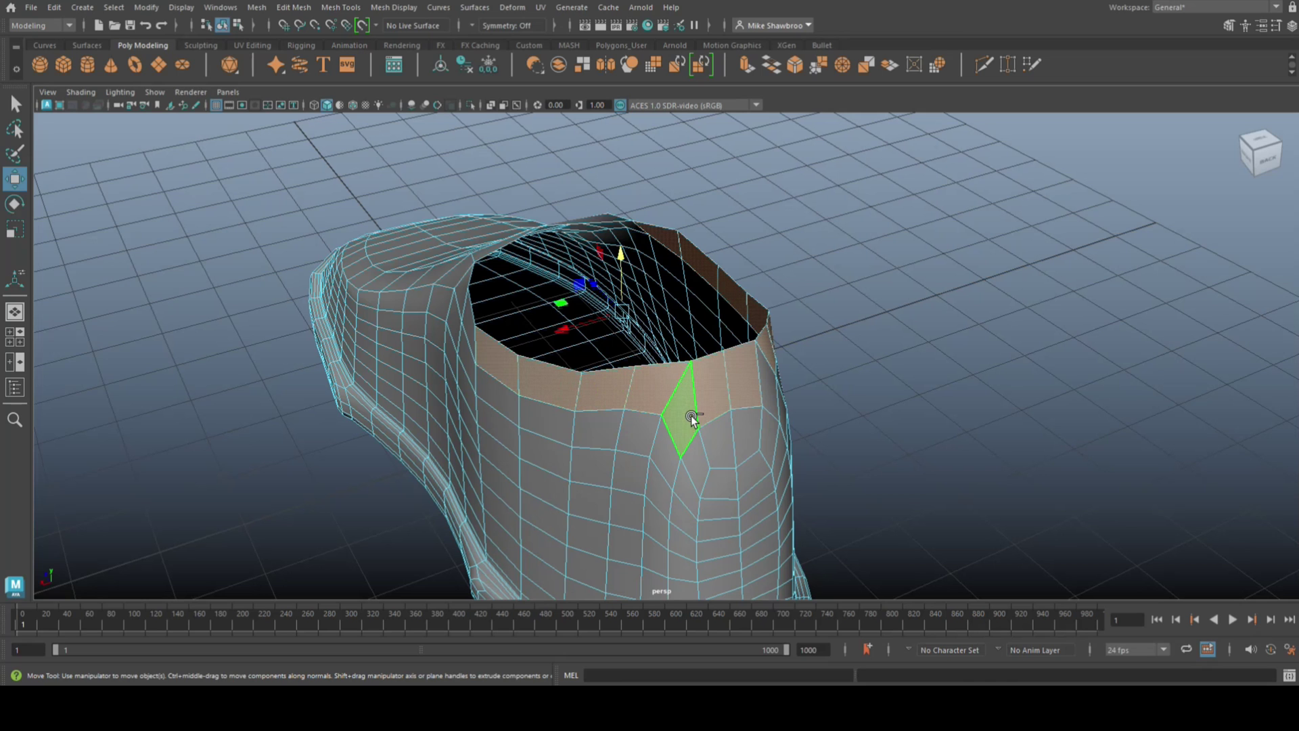
pyautogui.keyDown('alt'); pyautogui.moveTo(416, 421); pyautogui.dragTo(678, 420); pyautogui.keyUp('alt')
pyautogui.press('capslock')
pyautogui.moveTo(565, 406); pyautogui.dragTo(640, 416)
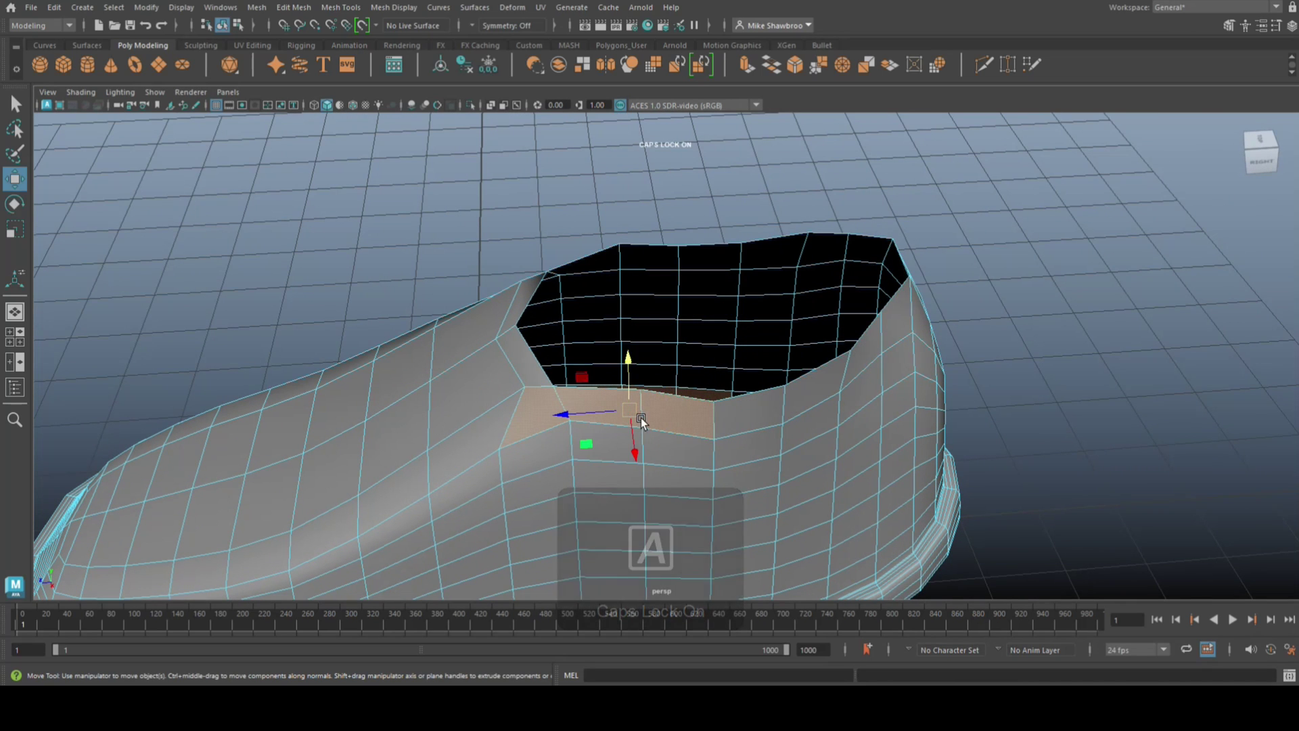
pyautogui.hotkey('ctrl', 'z')
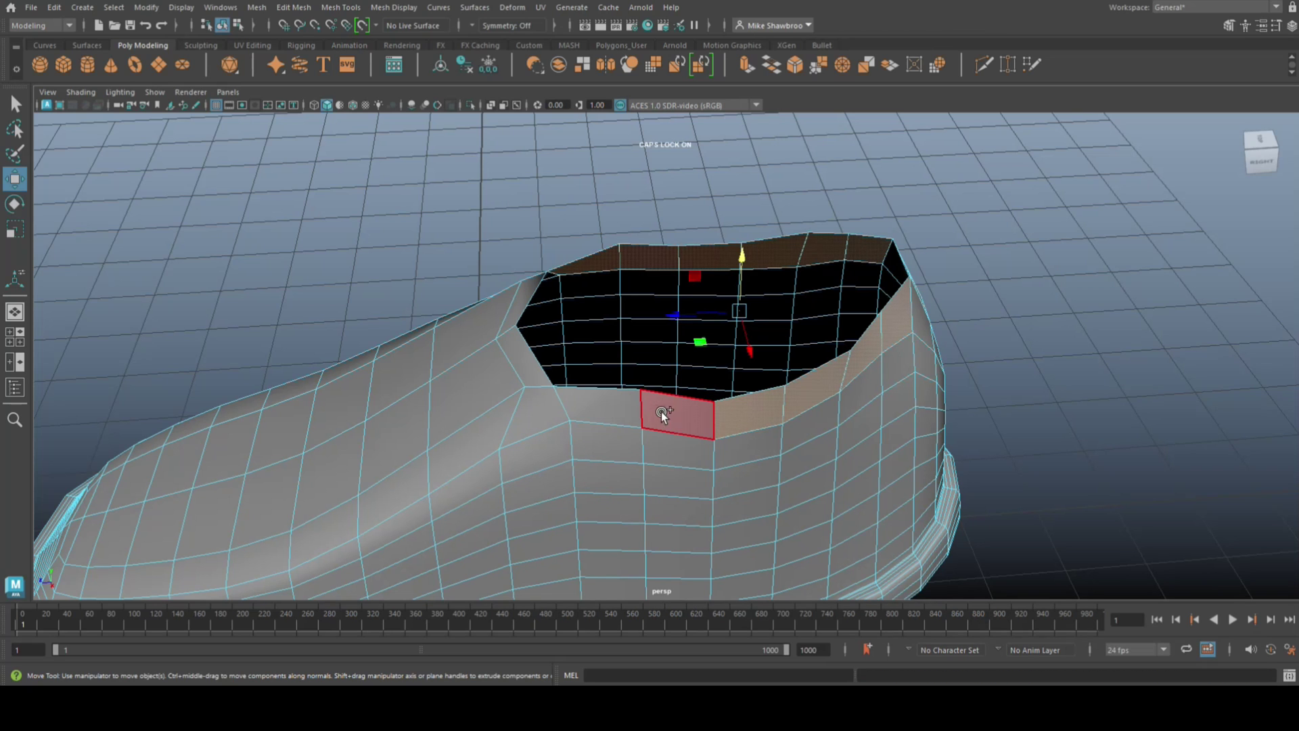
pyautogui.keyDown('shift'); pyautogui.click(609, 404); pyautogui.keyUp('shift')
pyautogui.keyDown('shift'); pyautogui.click(519, 351); pyautogui.keyUp('shift')
pyautogui.keyDown('alt'); pyautogui.moveTo(327, 281); pyautogui.dragTo(209, 272); pyautogui.keyUp('alt')
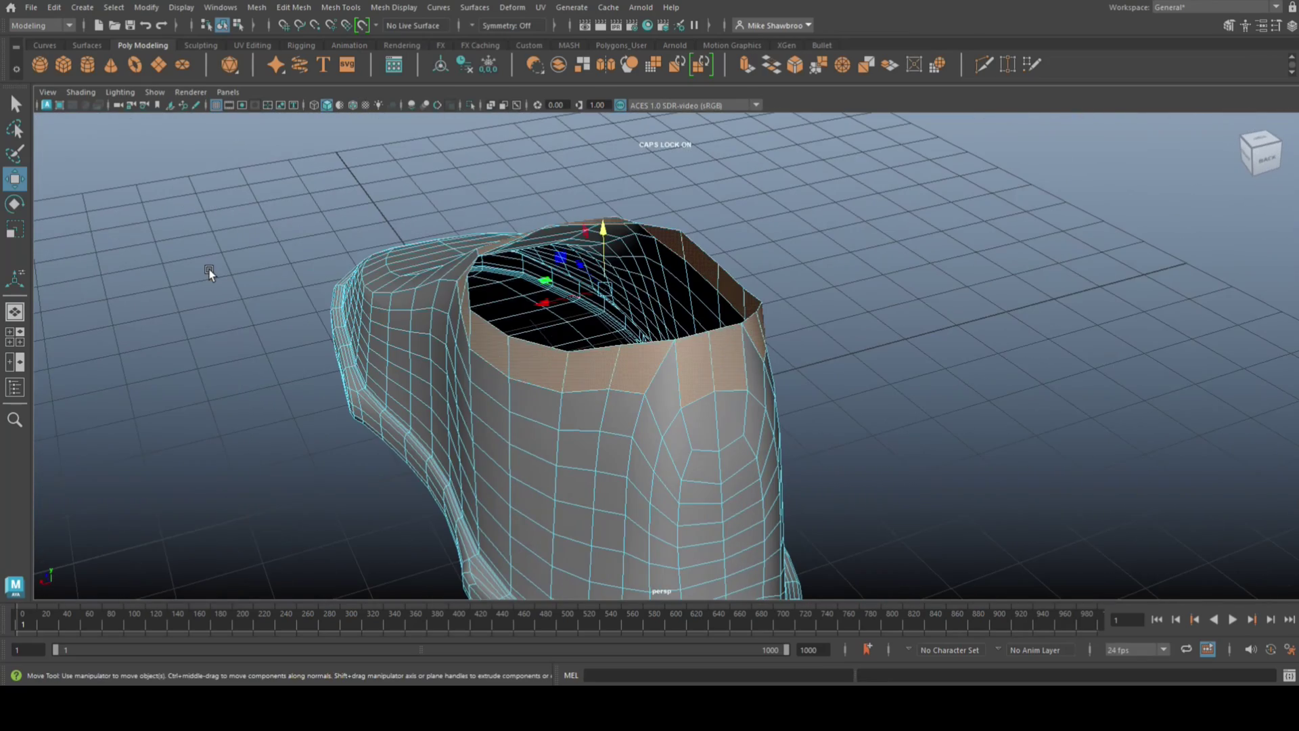
pyautogui.press('Delete')
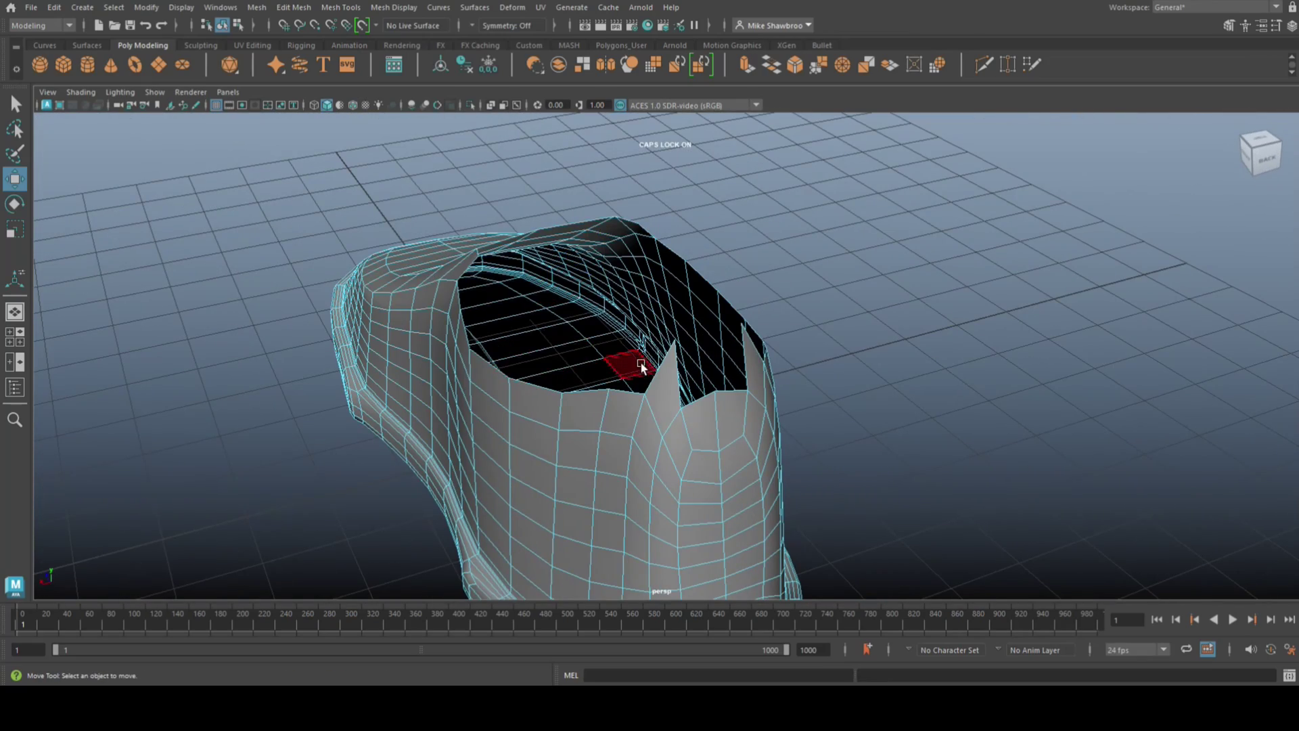
# Step: Delete the leftover pointed faces at the two back corners and two front corners of the ankle opening
pyautogui.click(657, 394)
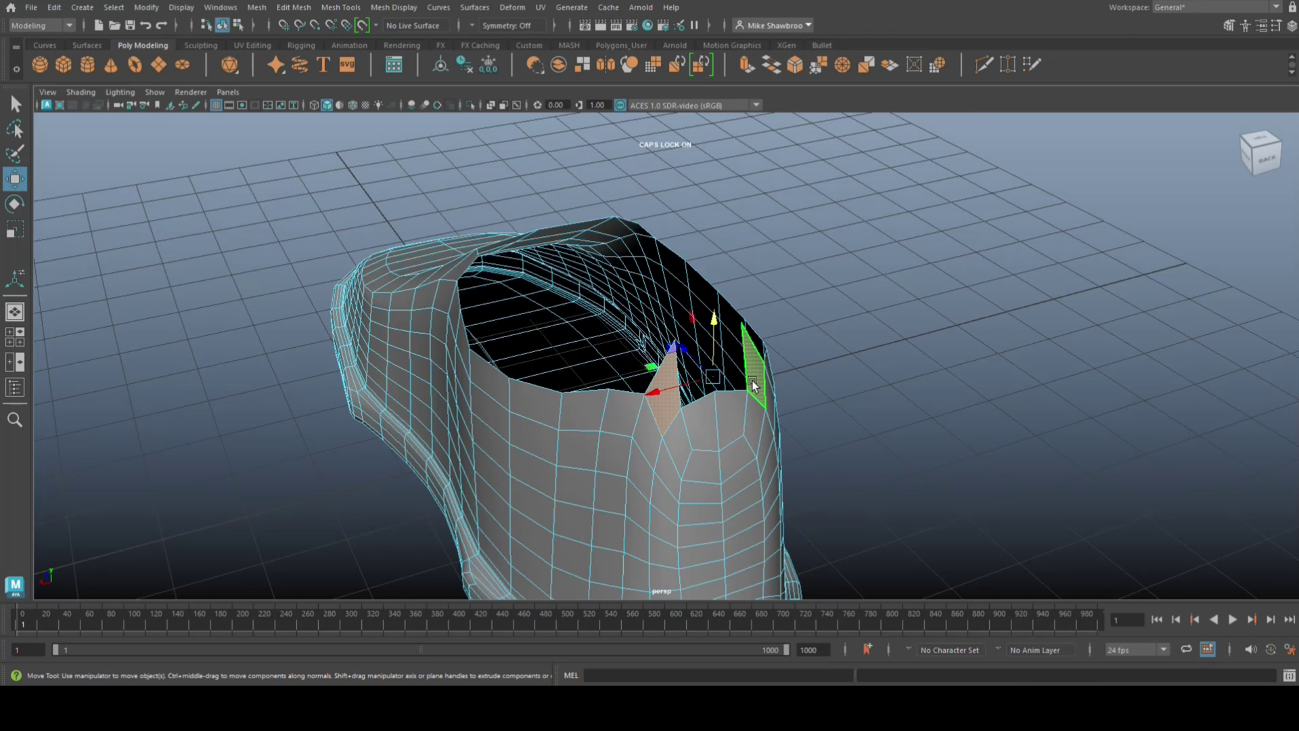
pyautogui.press('Delete')
pyautogui.keyDown('alt'); pyautogui.moveTo(824, 408); pyautogui.dragTo(1200, 409); pyautogui.keyUp('alt')
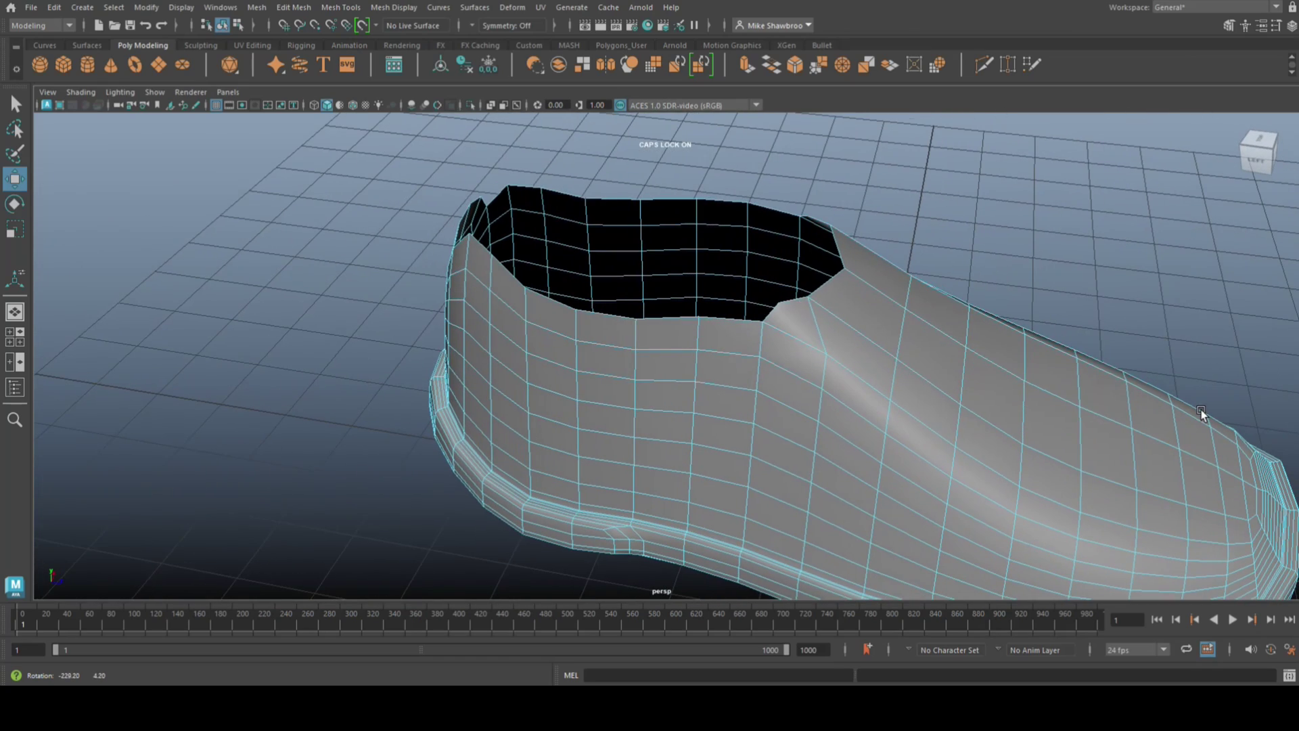
pyautogui.click(803, 336)
pyautogui.press('Delete')
pyautogui.keyDown('alt'); pyautogui.moveTo(1021, 229); pyautogui.dragTo(818, 252); pyautogui.keyUp('alt')
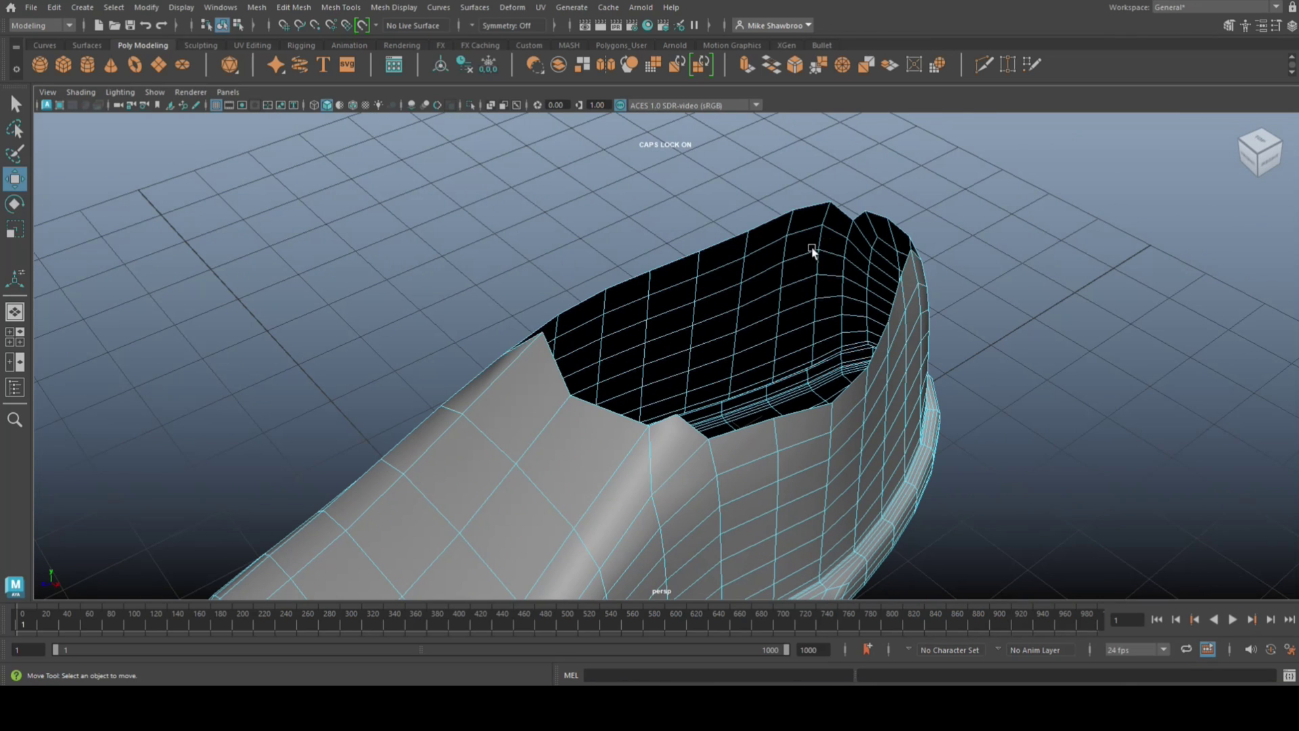
pyautogui.click(681, 433)
pyautogui.press('Delete')
# Step: Move the centre vertex on the ankle opening's front edge backward and up to extend the tongue
pyautogui.rightClick(565, 300)
pyautogui.moveTo(547, 317); pyautogui.dragTo(501, 298, button='right')
pyautogui.click(567, 395)
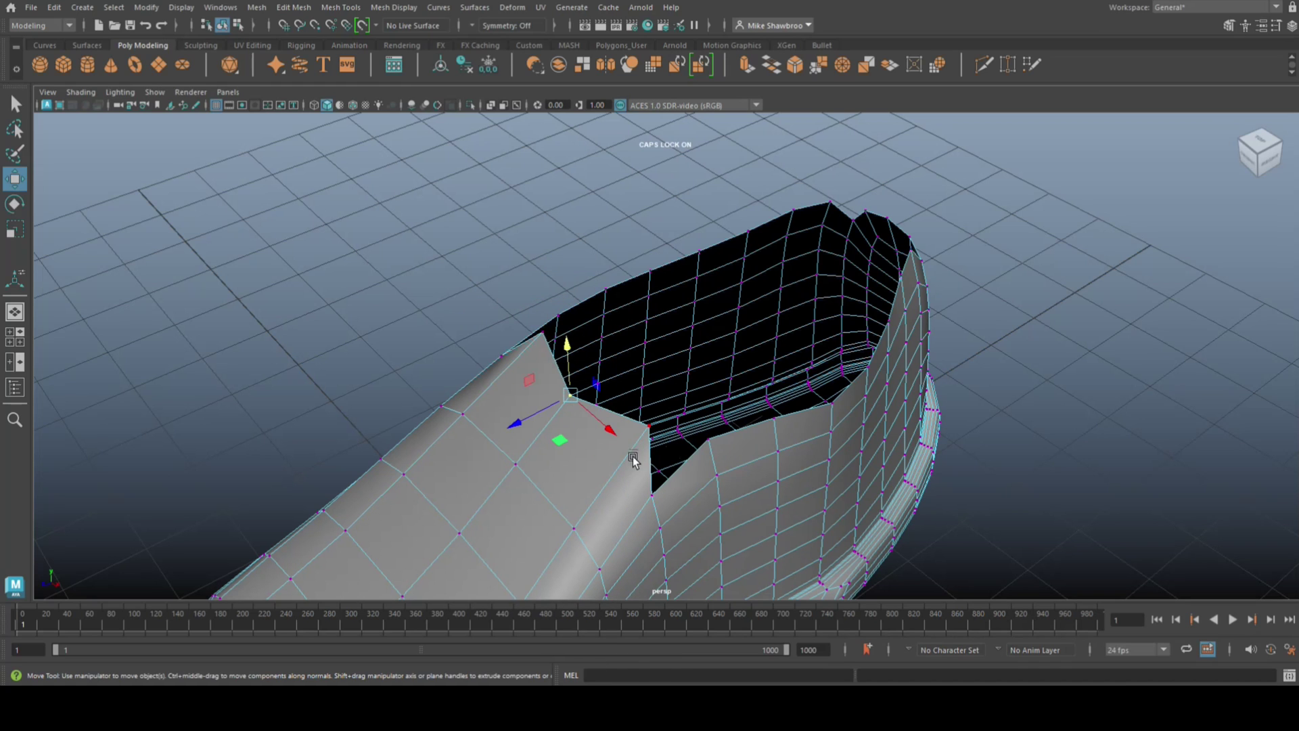
pyautogui.moveTo(518, 422); pyautogui.dragTo(571, 384)
pyautogui.keyDown('alt'); pyautogui.moveTo(593, 436); pyautogui.dragTo(540, 401); pyautogui.keyUp('alt')
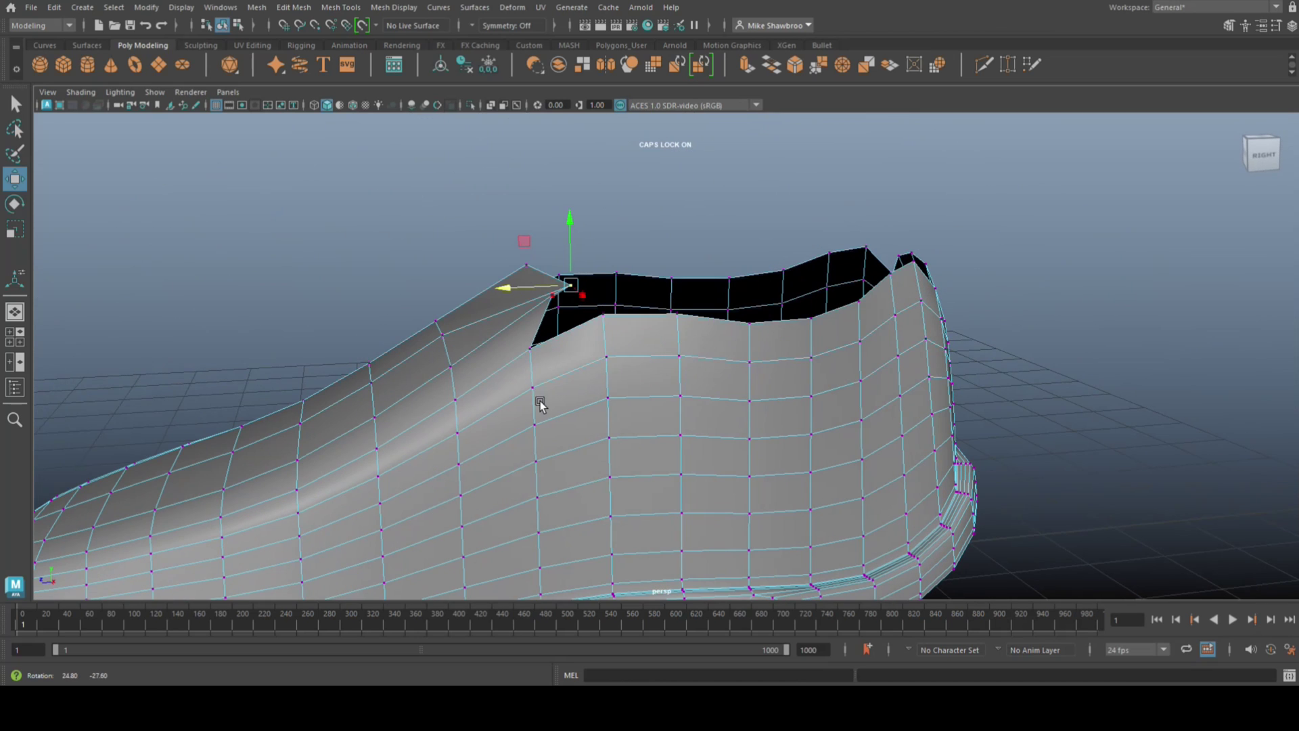
pyautogui.moveTo(565, 238); pyautogui.dragTo(568, 207)
pyautogui.keyDown('alt'); pyautogui.moveTo(516, 264); pyautogui.dragTo(497, 261); pyautogui.keyUp('alt')
# Step: Lower the two opposite pairs of side rim vertices just behind the tongue to even out the rim
pyautogui.click(589, 314)
pyautogui.keyDown('alt'); pyautogui.moveTo(704, 257); pyautogui.dragTo(570, 264); pyautogui.keyUp('alt')
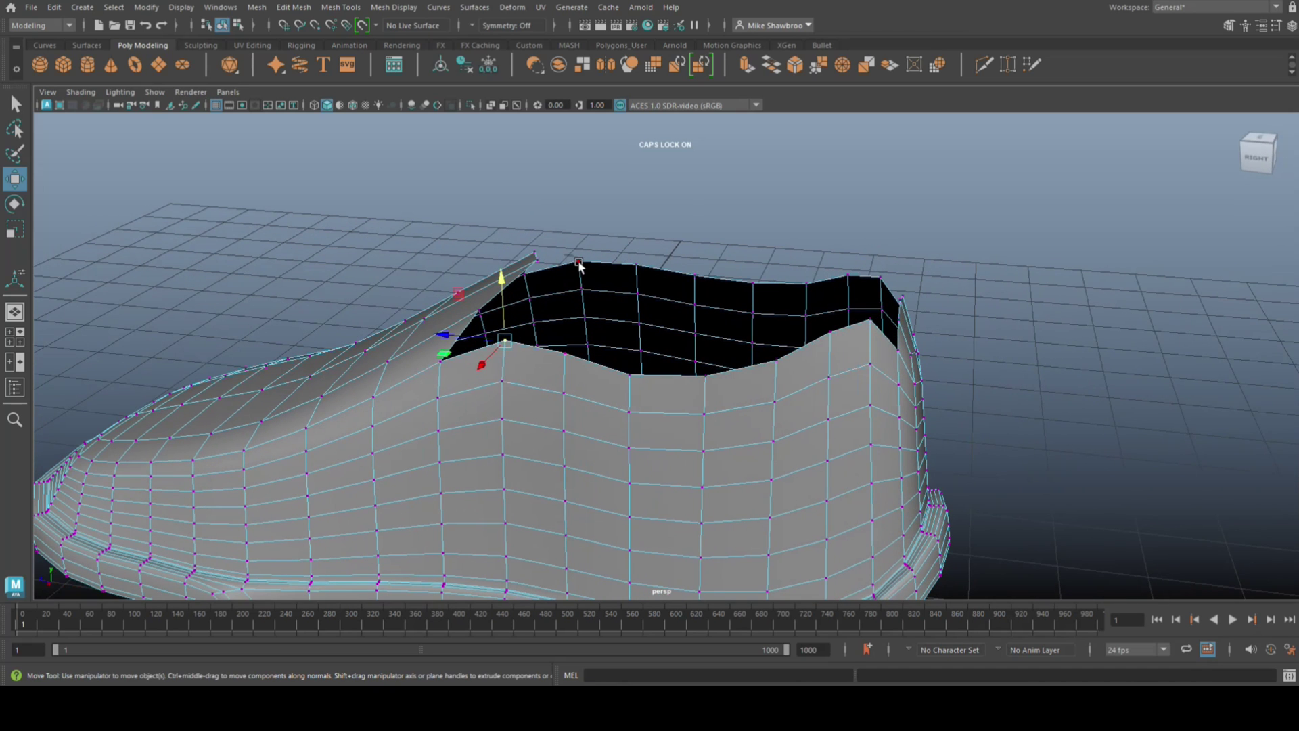
pyautogui.keyDown('shift'); pyautogui.click(579, 262); pyautogui.keyUp('shift')
pyautogui.moveTo(544, 246); pyautogui.dragTo(547, 261)
pyautogui.click(566, 355)
pyautogui.press('capslock')
pyautogui.press('capslock')
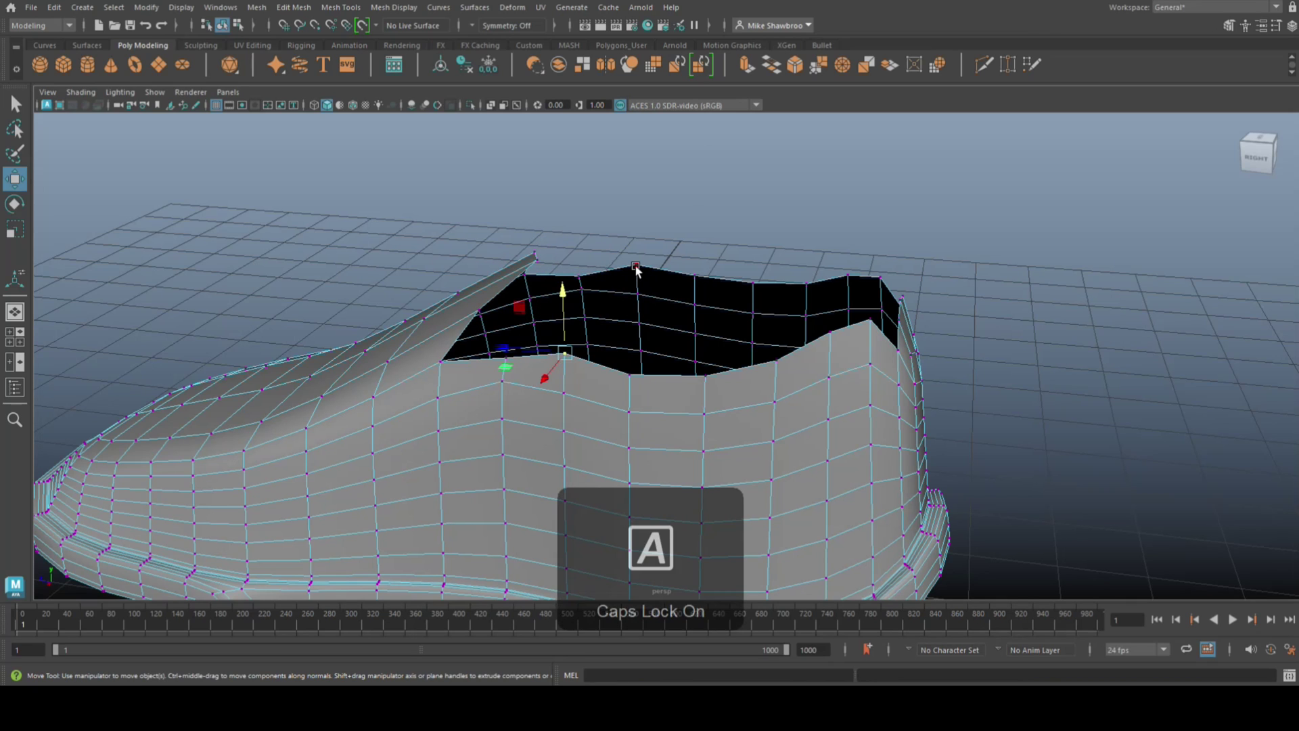
pyautogui.keyDown('shift'); pyautogui.click(636, 266); pyautogui.keyUp('shift')
pyautogui.moveTo(603, 245); pyautogui.dragTo(604, 255)
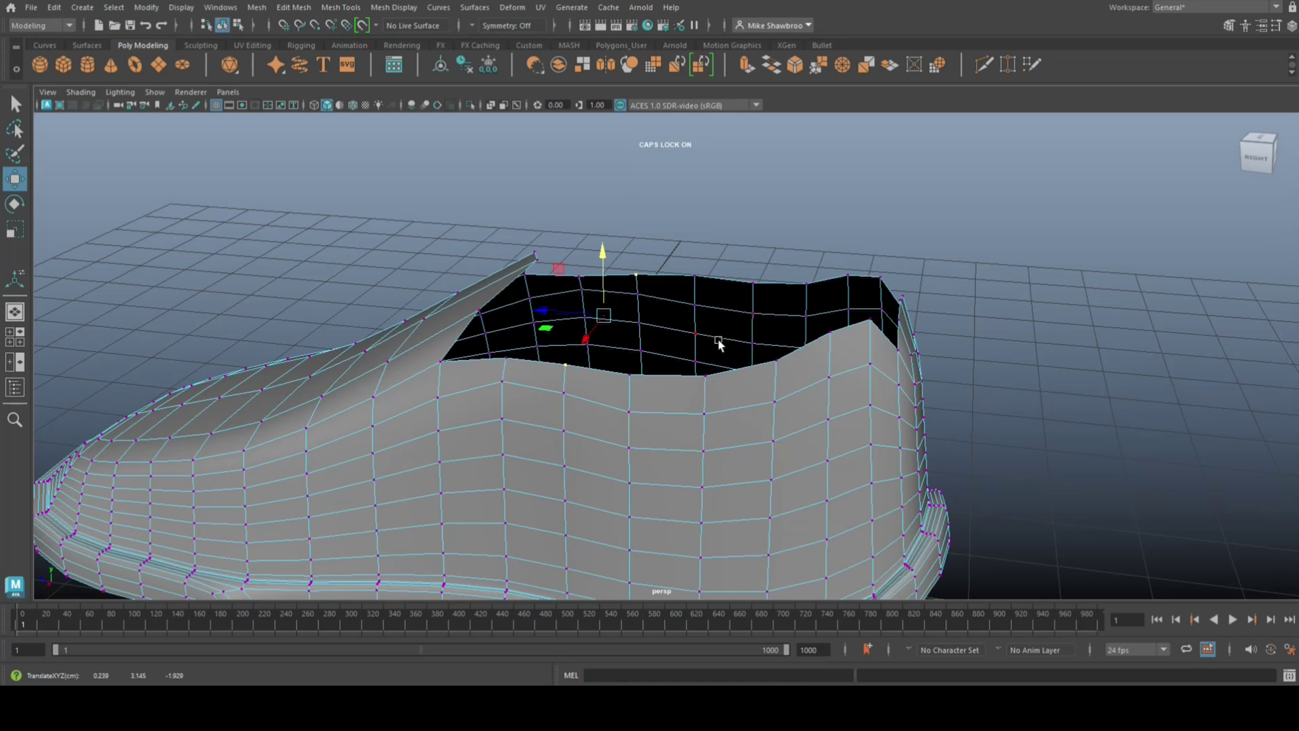
# Step: Lower the two opposite pairs of rim vertices near the heel to flatten the sides of the opening
pyautogui.click(831, 334)
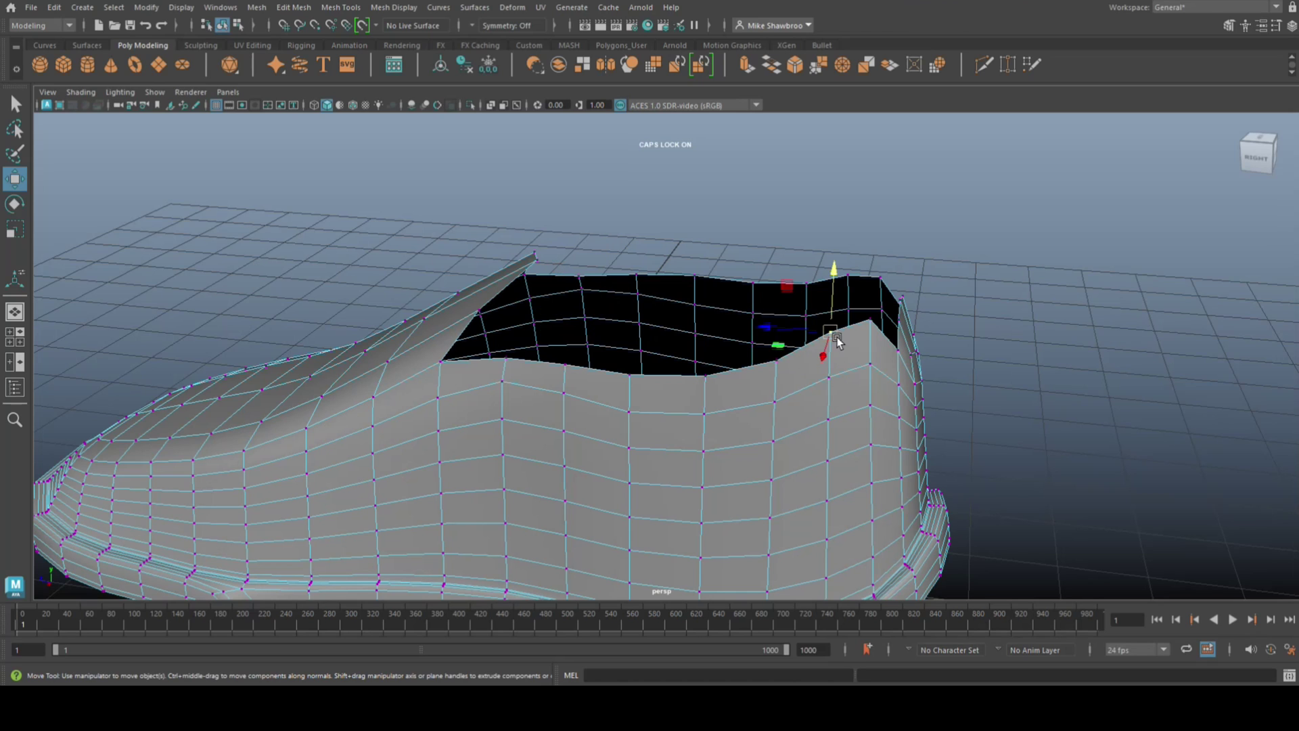
pyautogui.moveTo(834, 270)
pyautogui.mouseDown()
pyautogui.moveTo(842, 277)
pyautogui.moveTo(842, 257)
pyautogui.mouseUp()
pyautogui.click(873, 321)
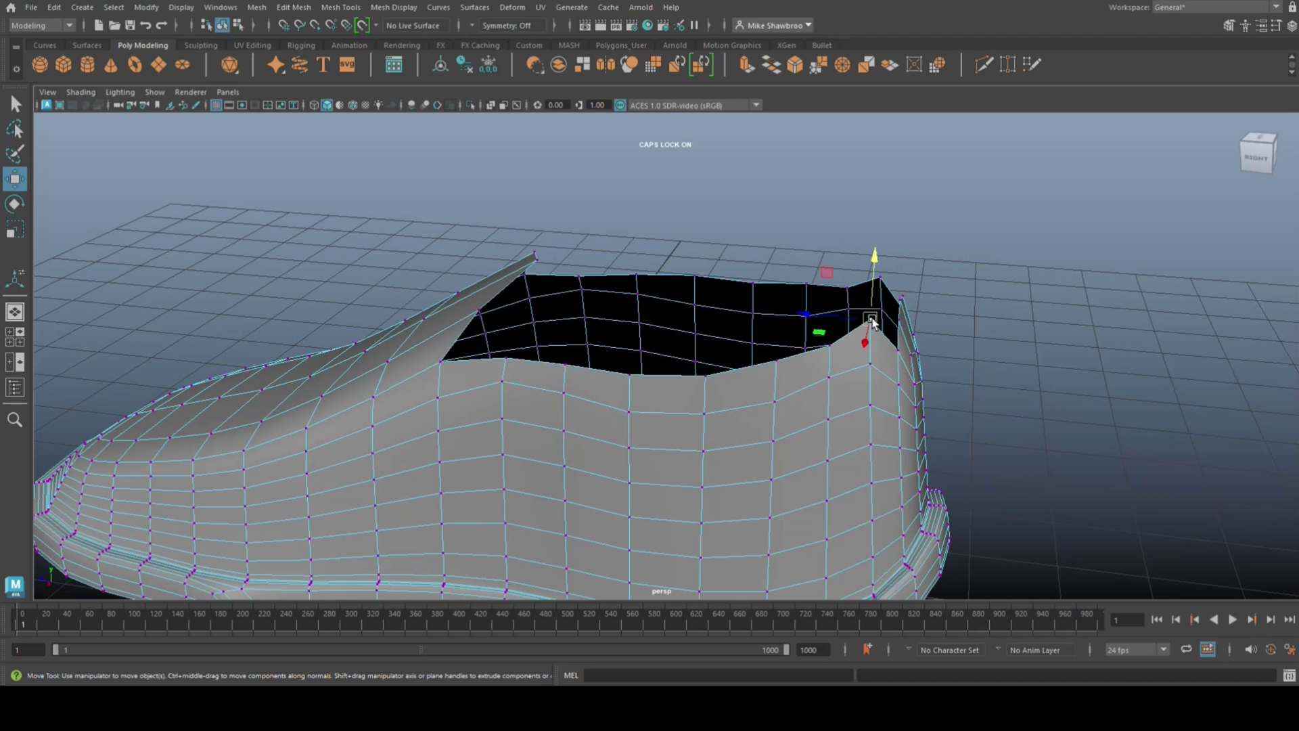
pyautogui.click(880, 277)
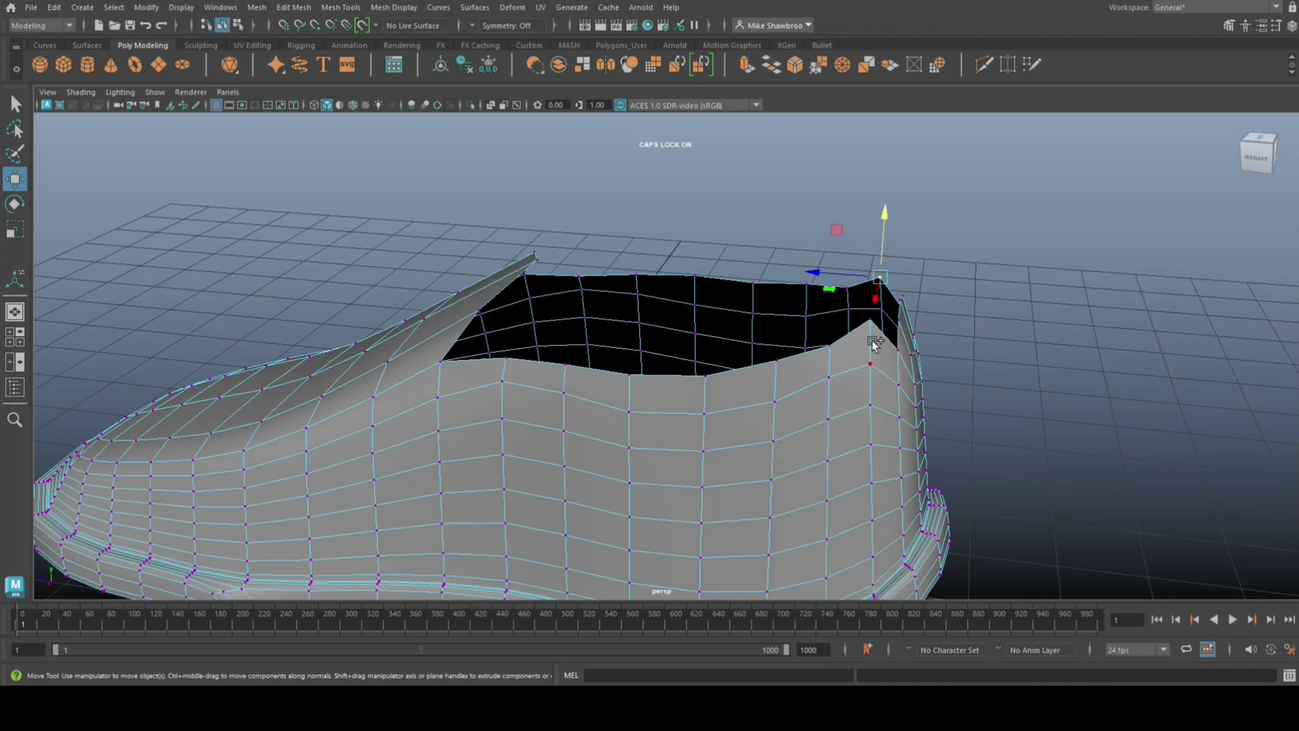
pyautogui.moveTo(879, 245); pyautogui.dragTo(882, 254)
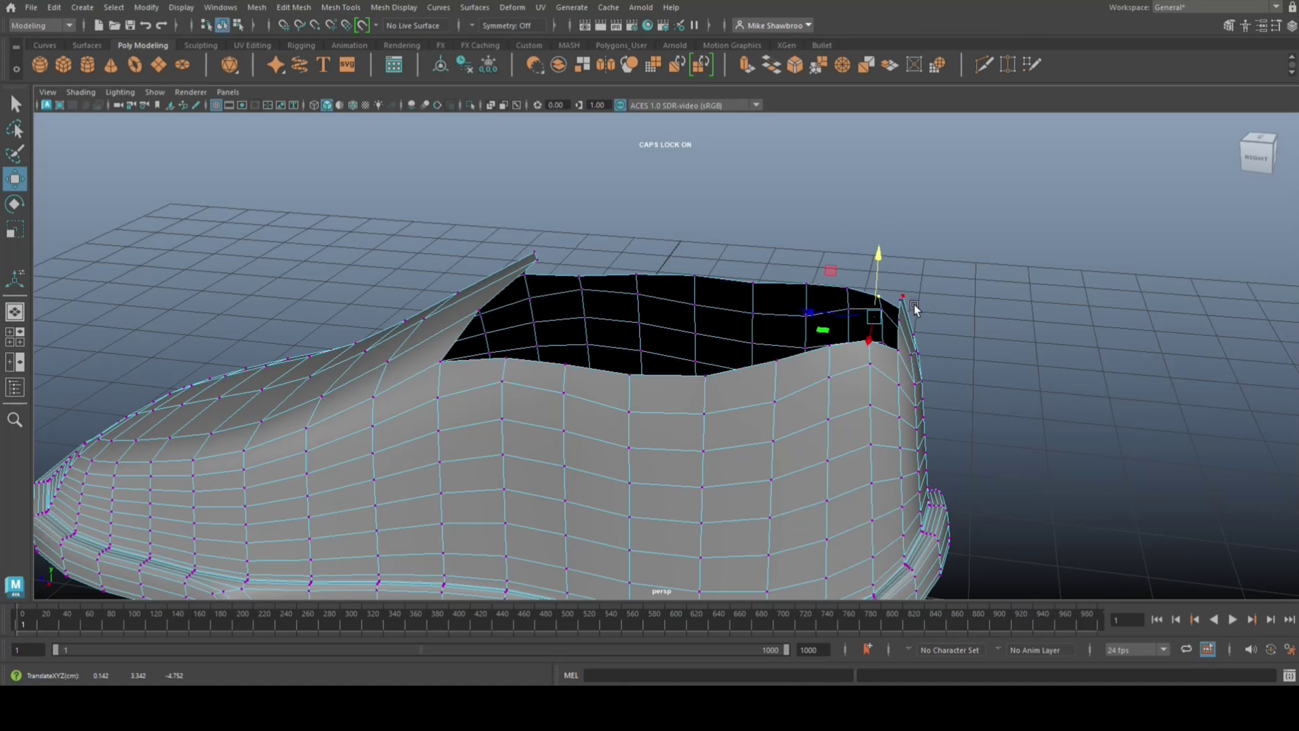
# Step: Raise the two notch vertices at the back corners of the ankle opening
pyautogui.keyDown('alt'); pyautogui.moveTo(993, 359); pyautogui.dragTo(615, 385); pyautogui.keyUp('alt')
pyautogui.click(525, 385)
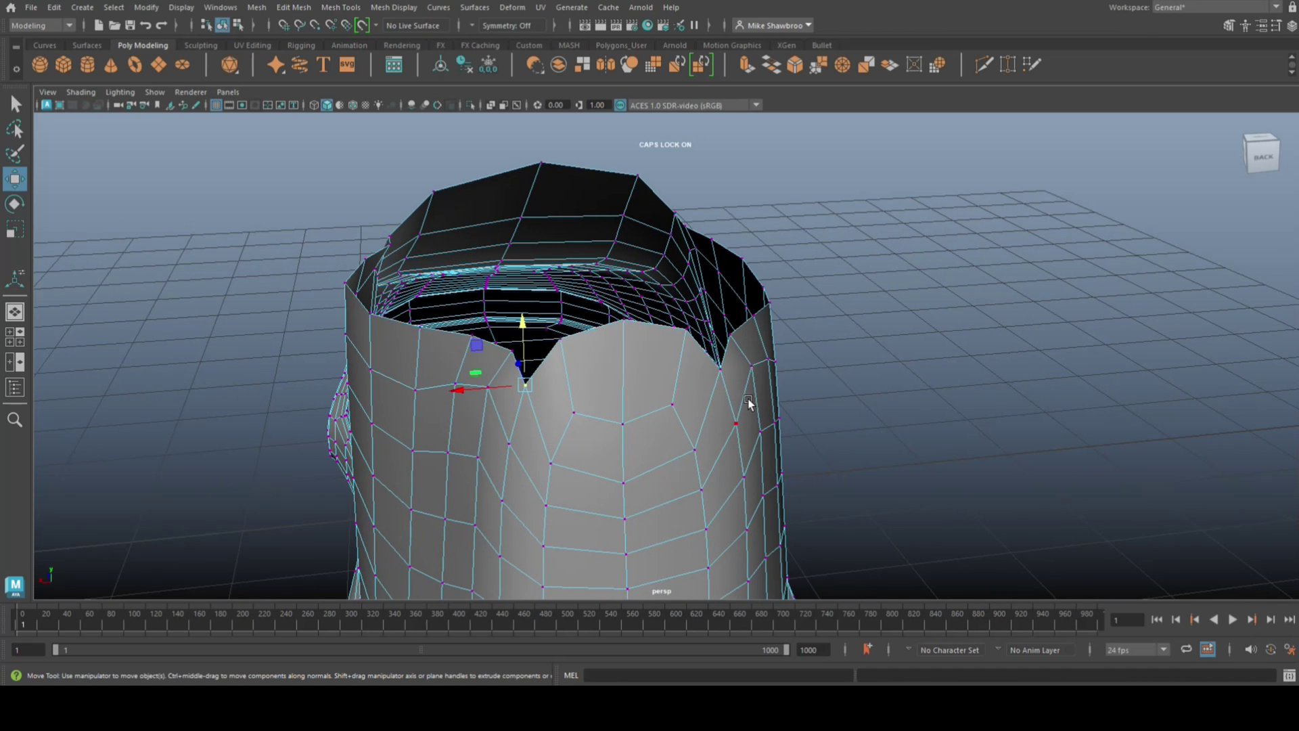
pyautogui.keyDown('shift'); pyautogui.click(718, 370); pyautogui.keyUp('shift')
pyautogui.moveTo(628, 326); pyautogui.dragTo(630, 294)
# Step: Insert an edge loop close to the tongue's edge, with the position set to equal distance from edge
pyautogui.click(890, 346)
pyautogui.scroll(-2, 892, 356)
pyautogui.keyDown('alt'); pyautogui.moveTo(892, 354); pyautogui.dragTo(889, 501); pyautogui.keyUp('alt')
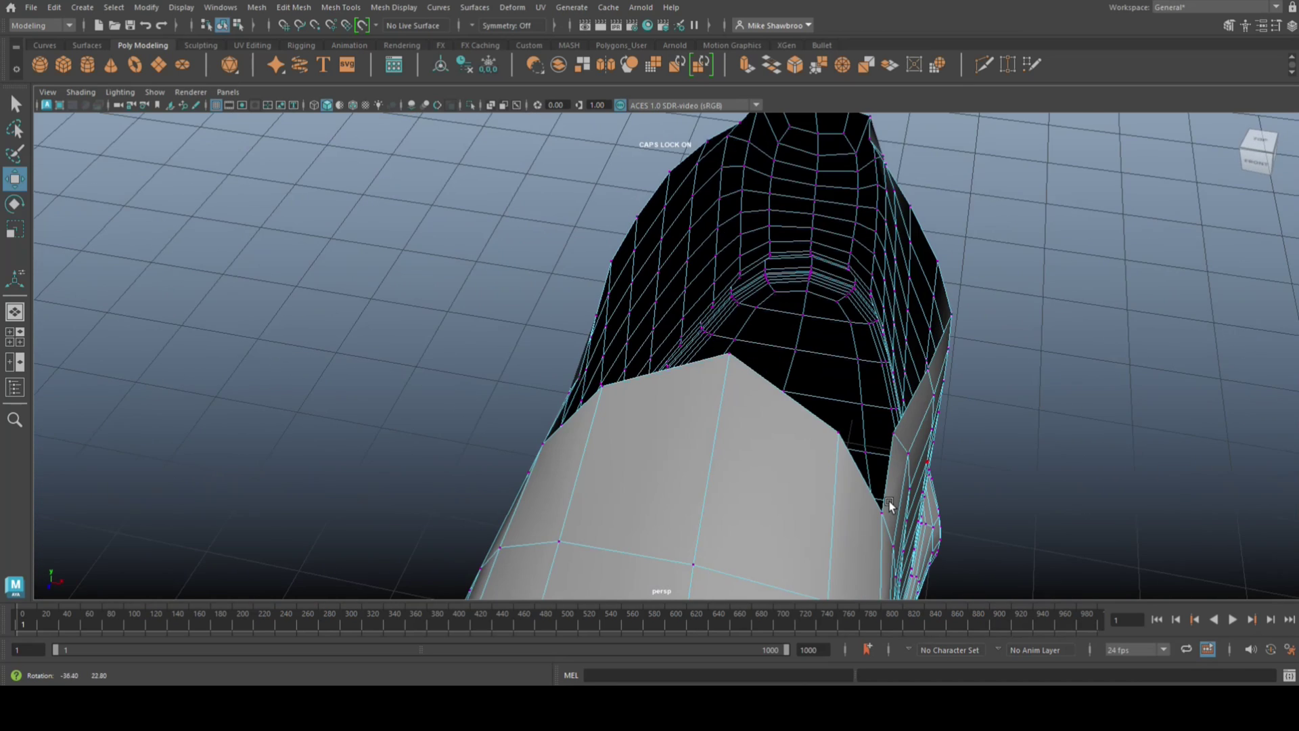
pyautogui.press('g')
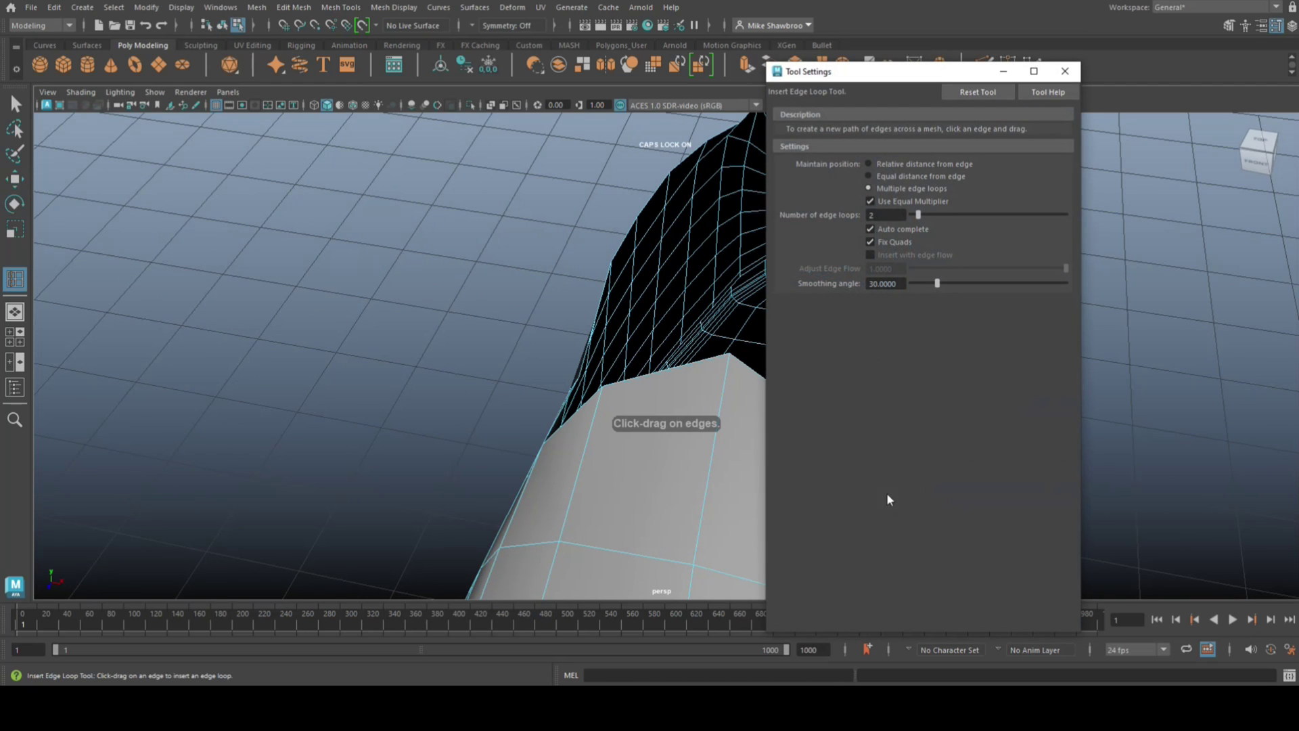
pyautogui.click(867, 176)
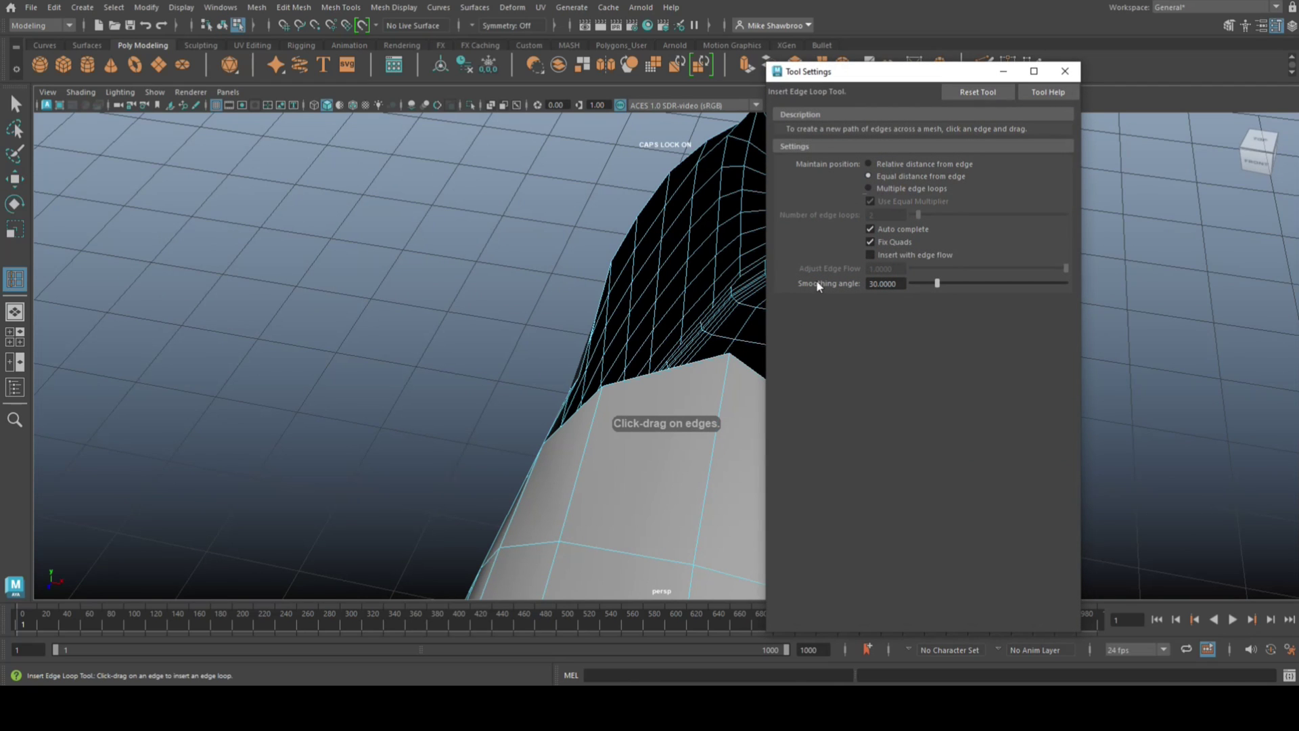
pyautogui.click(721, 392)
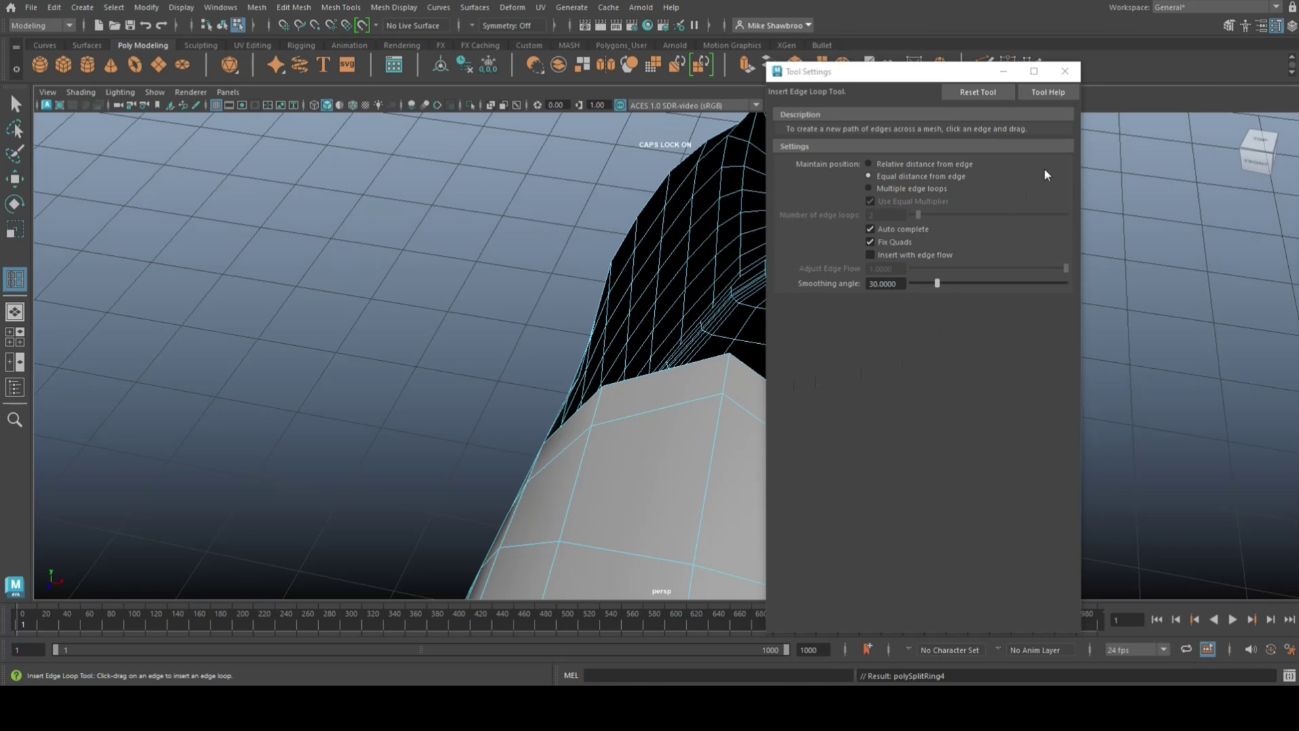
pyautogui.click(1065, 71)
# Step: Switch to face selection and select the narrow strip of faces bordering the tongue from one side to the other
pyautogui.keyDown('alt'); pyautogui.moveTo(805, 287); pyautogui.dragTo(805, 334); pyautogui.keyUp('alt')
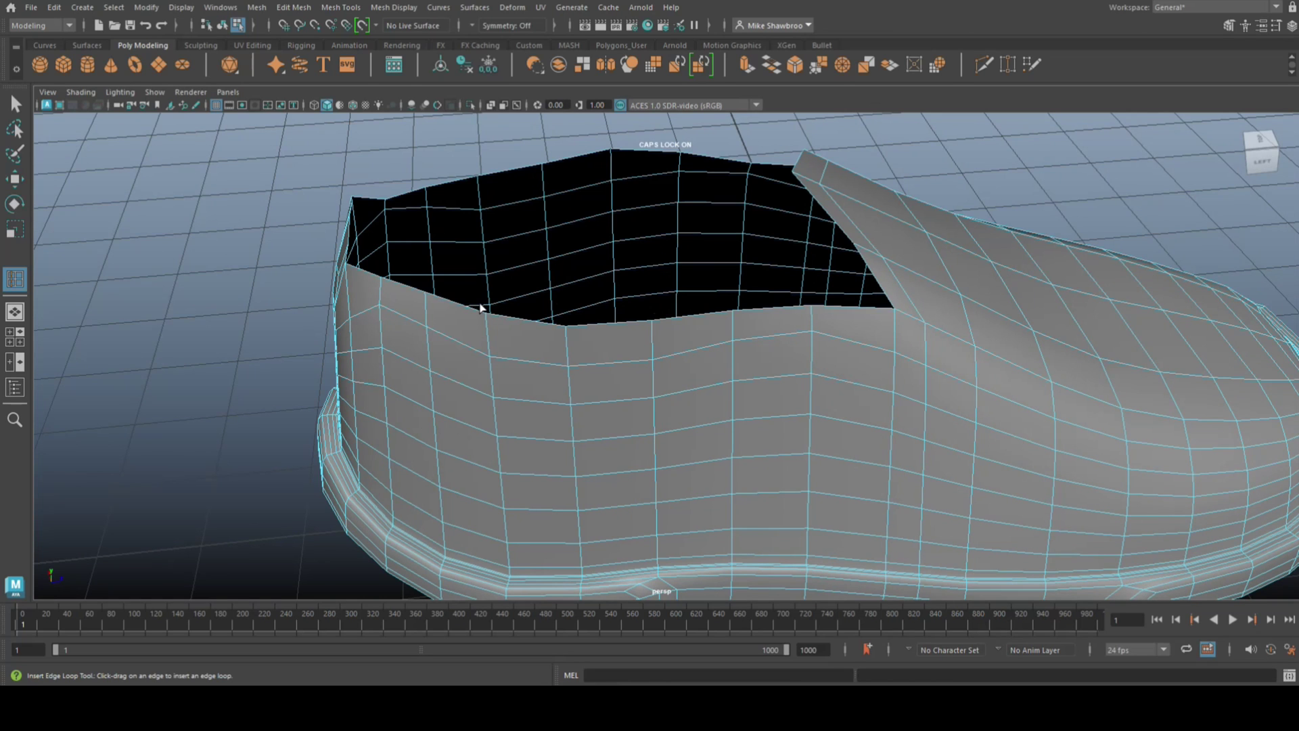
pyautogui.press('capslock')
pyautogui.press('q')
pyautogui.rightClick(876, 278)
pyautogui.moveTo(876, 289); pyautogui.dragTo(879, 319, button='right')
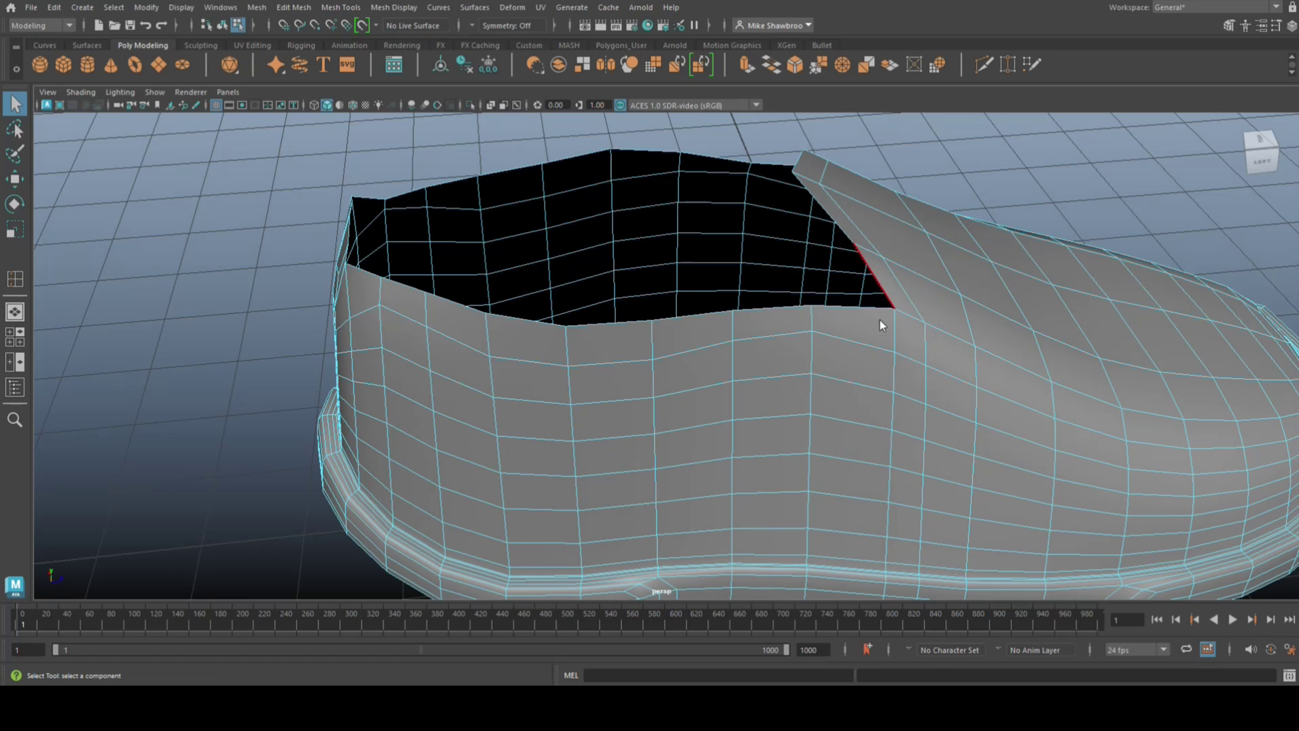
pyautogui.doubleClick(858, 238)
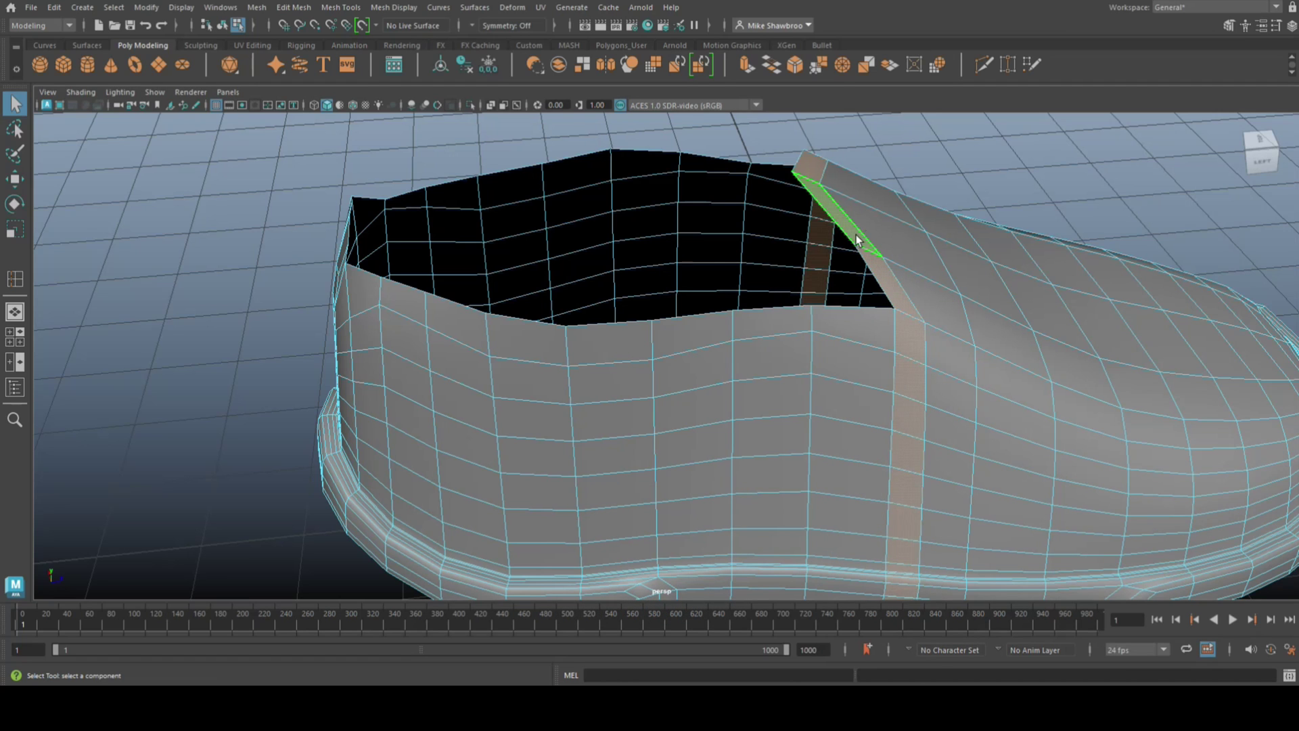
pyautogui.hotkey('ctrl', 'z')
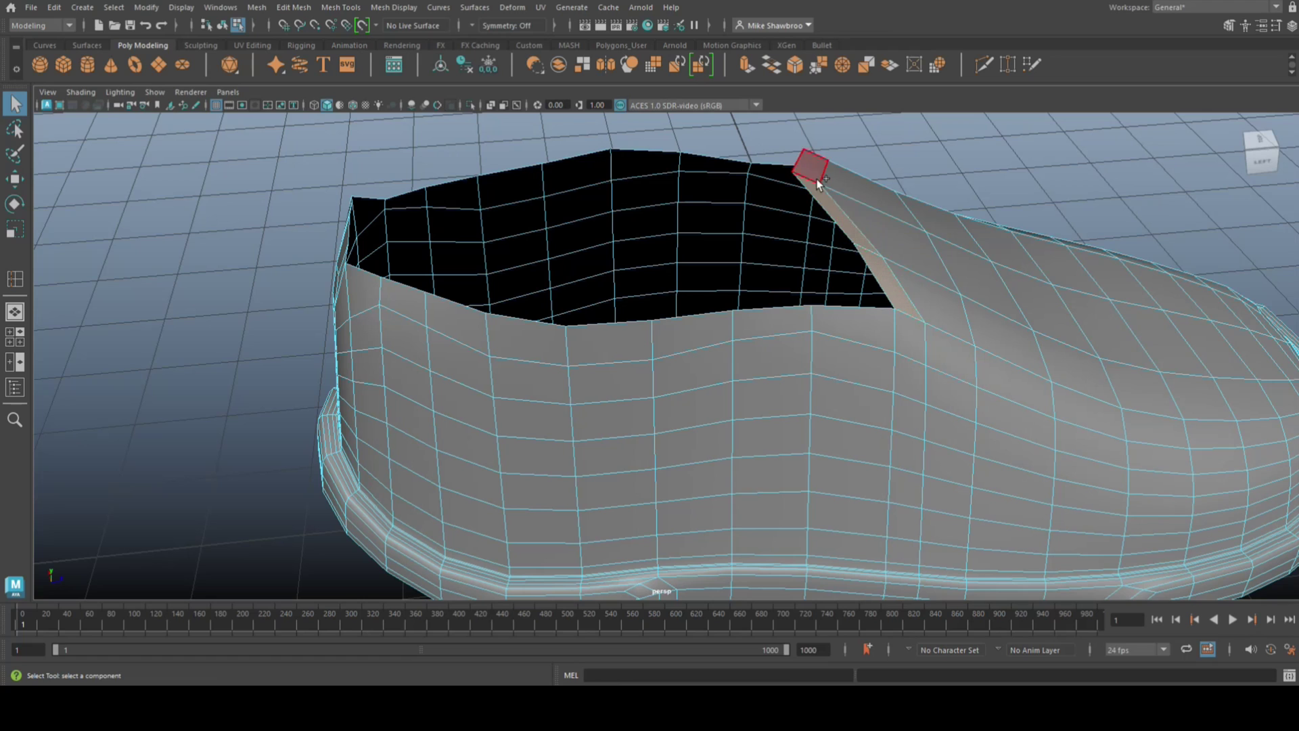
pyautogui.keyDown('alt'); pyautogui.moveTo(710, 326); pyautogui.dragTo(995, 311); pyautogui.keyUp('alt')
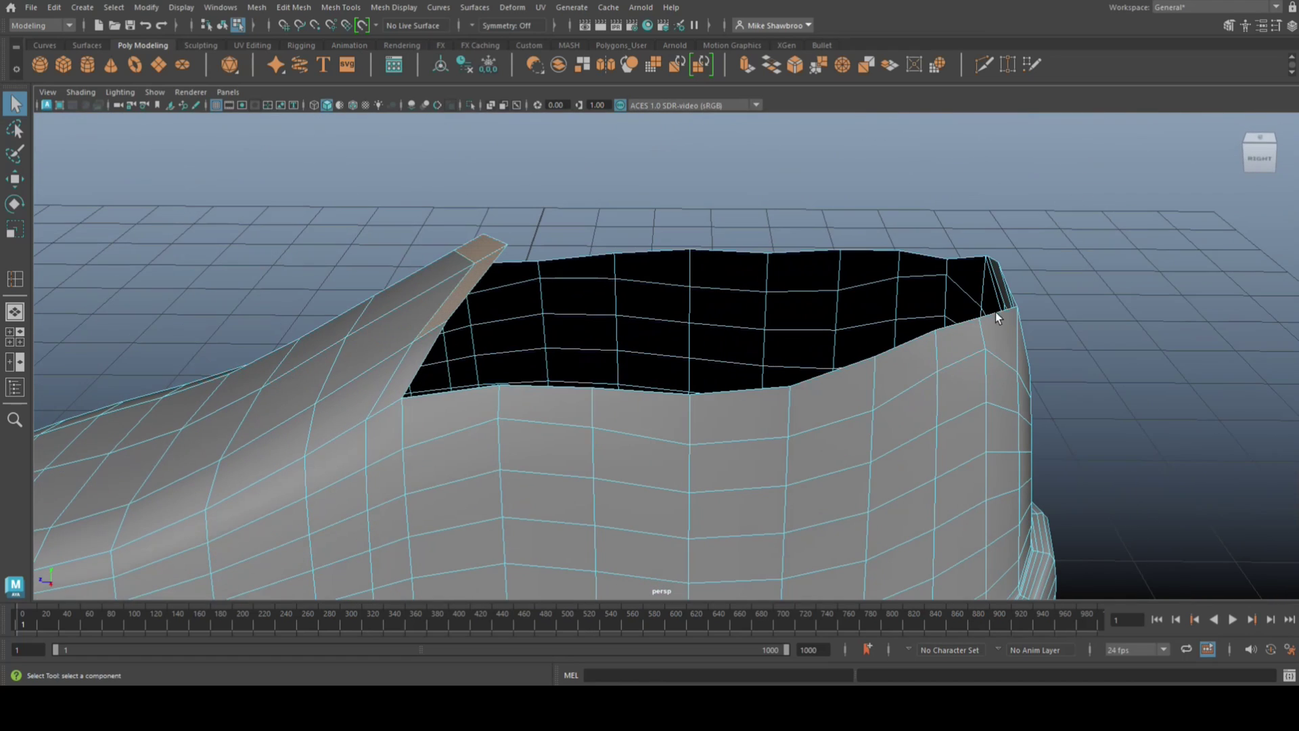
pyautogui.click(417, 365)
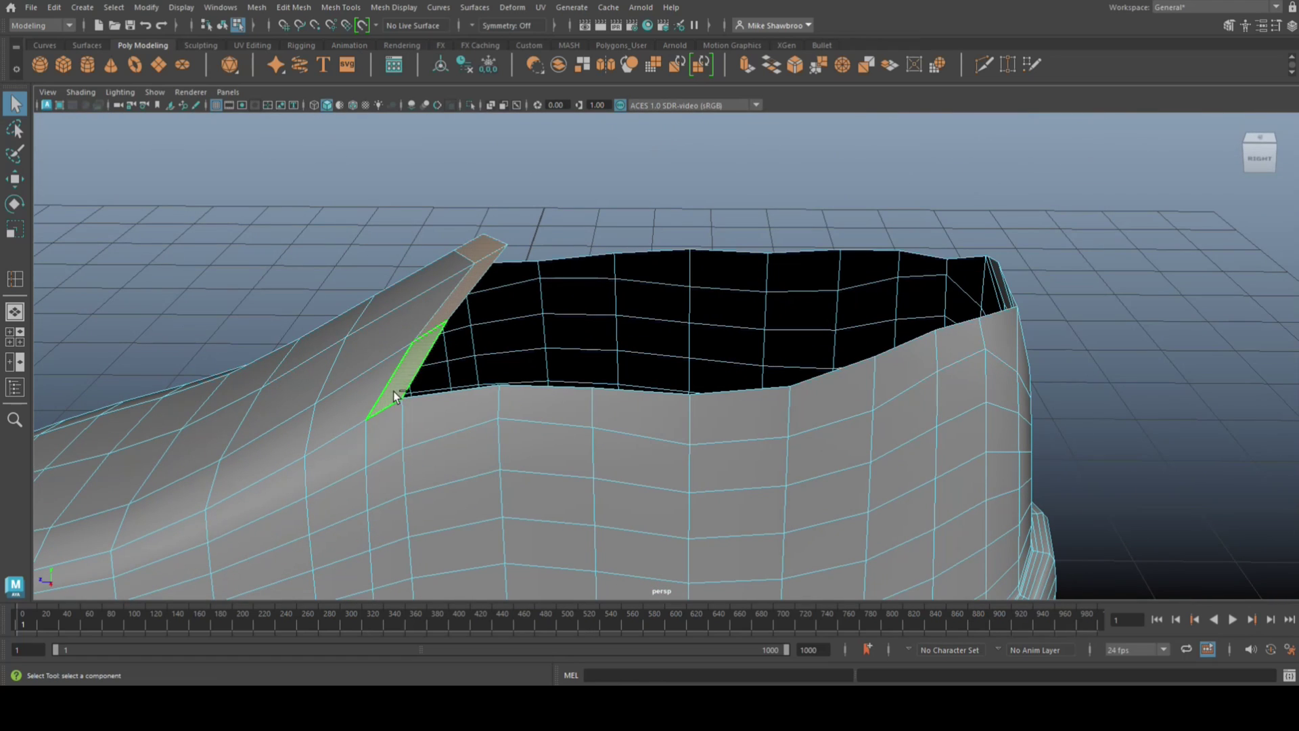
# Step: Add the top row of faces along one side of the ankle opening and around the heel to the selection
pyautogui.moveTo(447, 415)
pyautogui.mouseDown()
pyautogui.moveTo(657, 413)
pyautogui.moveTo(859, 391)
pyautogui.moveTo(961, 345)
pyautogui.moveTo(1000, 352)
pyautogui.mouseUp()
pyautogui.keyDown('alt'); pyautogui.moveTo(1103, 405); pyautogui.dragTo(928, 403); pyautogui.keyUp('alt')
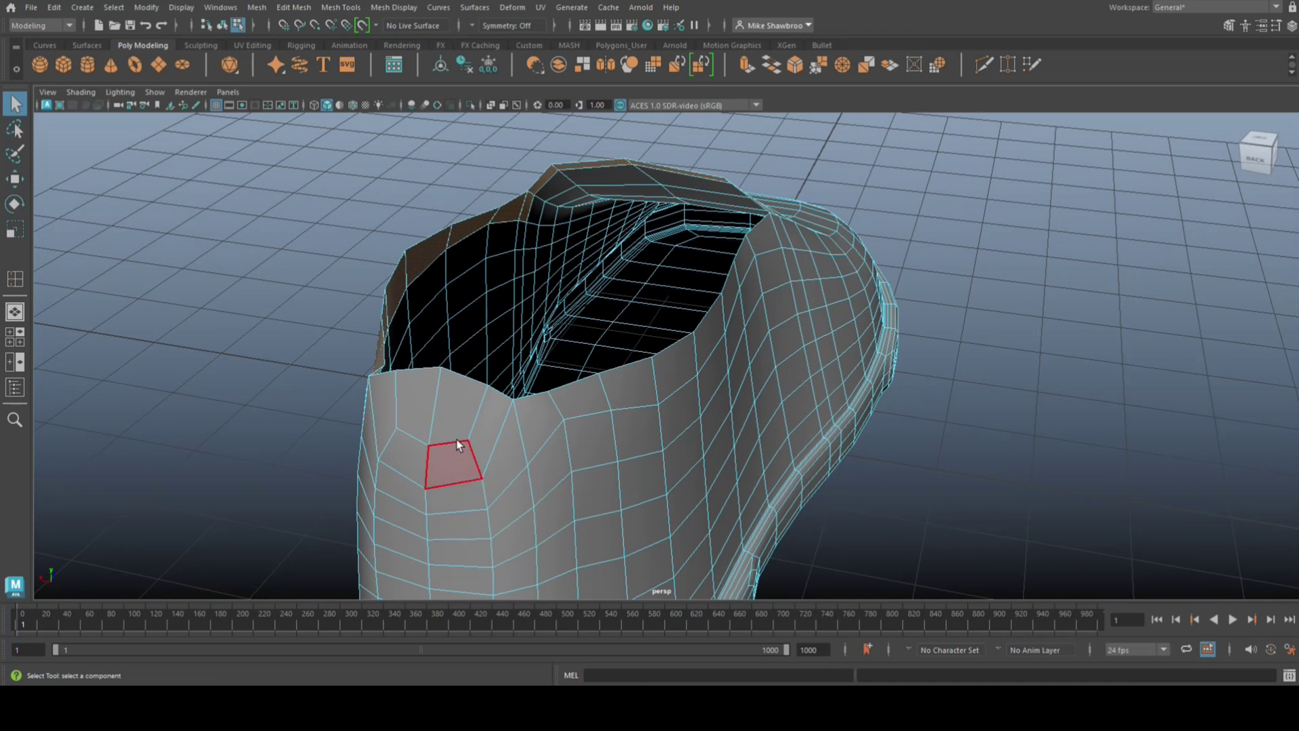
pyautogui.moveTo(382, 416)
pyautogui.mouseDown()
pyautogui.moveTo(423, 402)
pyautogui.moveTo(475, 412)
pyautogui.moveTo(470, 436)
pyautogui.moveTo(402, 474)
pyautogui.moveTo(423, 446)
pyautogui.mouseUp()
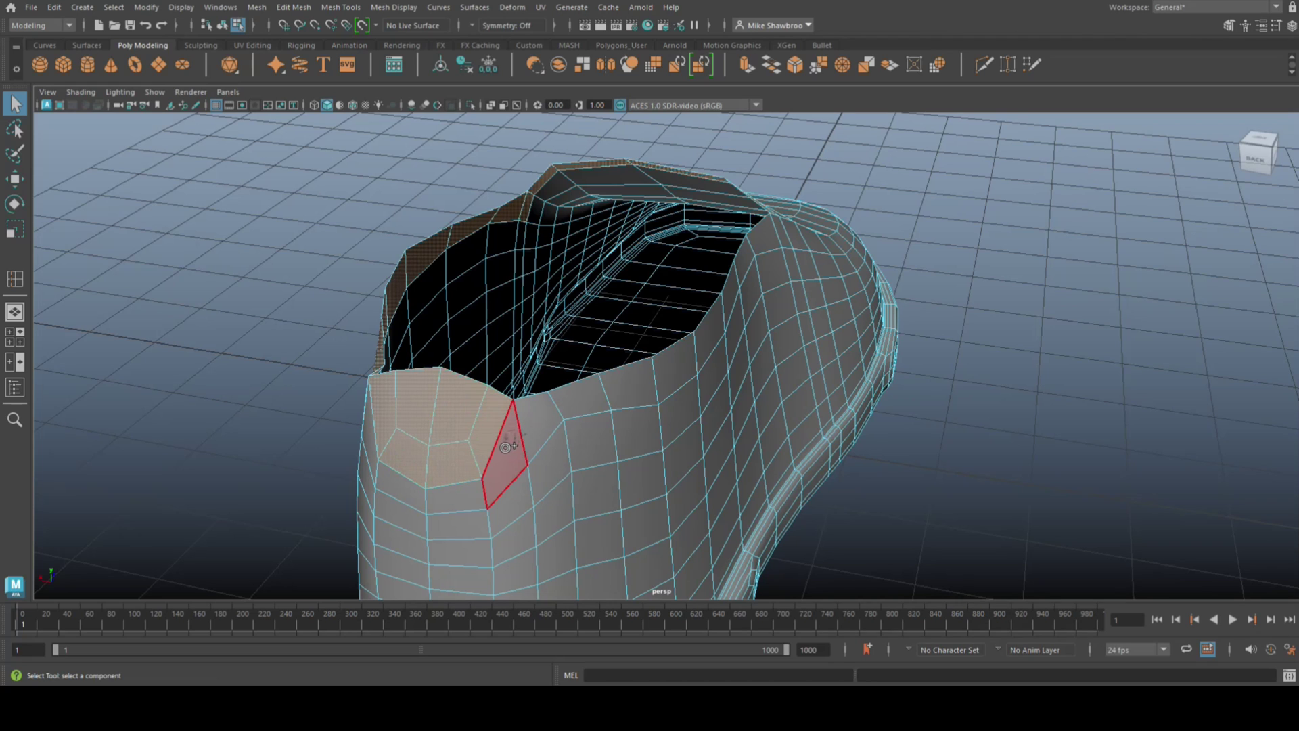
pyautogui.moveTo(536, 426); pyautogui.dragTo(643, 395)
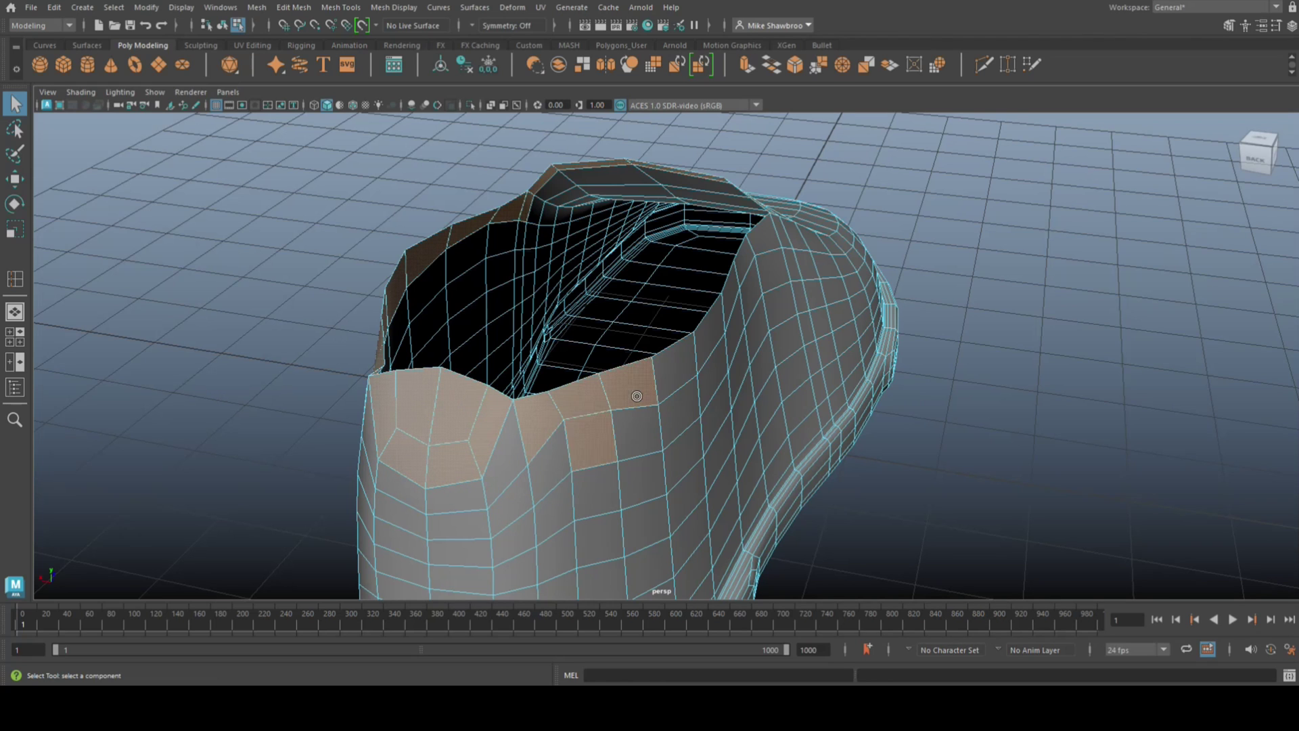
pyautogui.keyDown('alt'); pyautogui.moveTo(285, 452); pyautogui.dragTo(360, 426); pyautogui.keyUp('alt')
pyautogui.press('capslock')
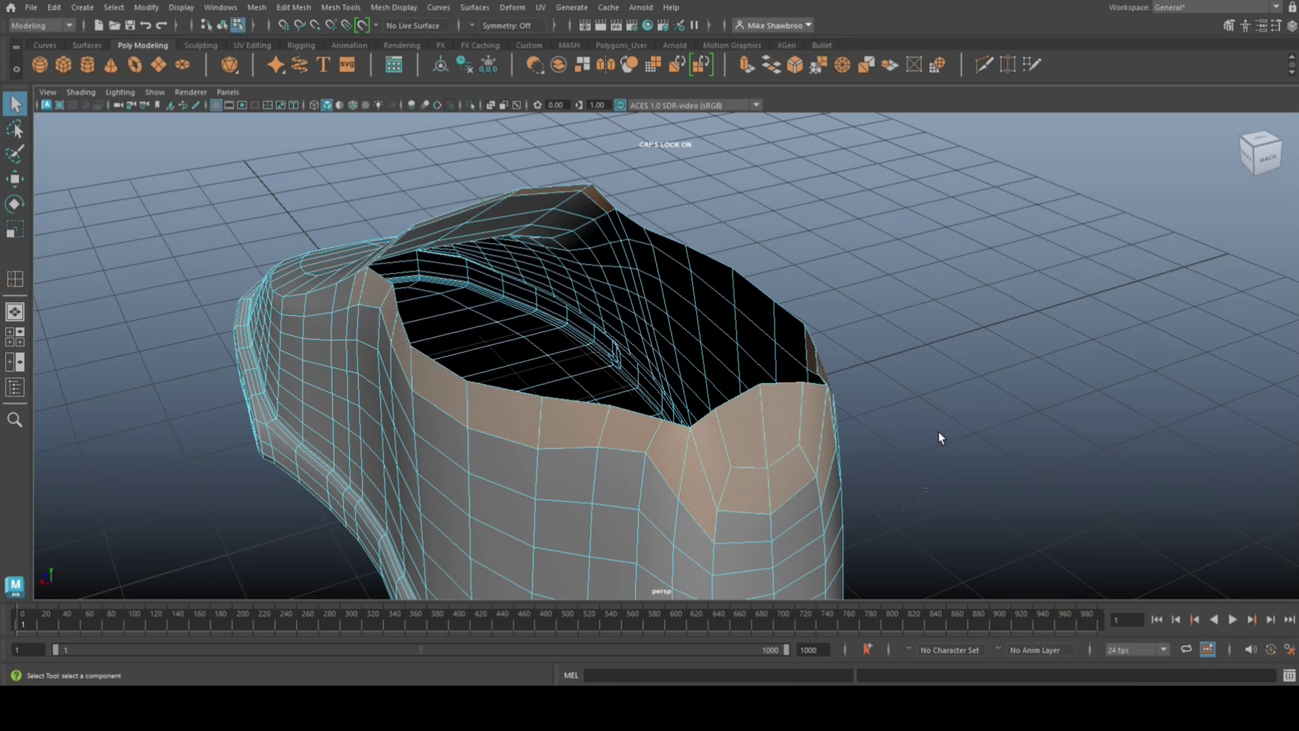
# Step: Complete the border selection with the two faces below the heel patch and the remaining side's top row up to the tongue
pyautogui.keyDown('alt'); pyautogui.moveTo(939, 431); pyautogui.dragTo(896, 430); pyautogui.keyUp('alt')
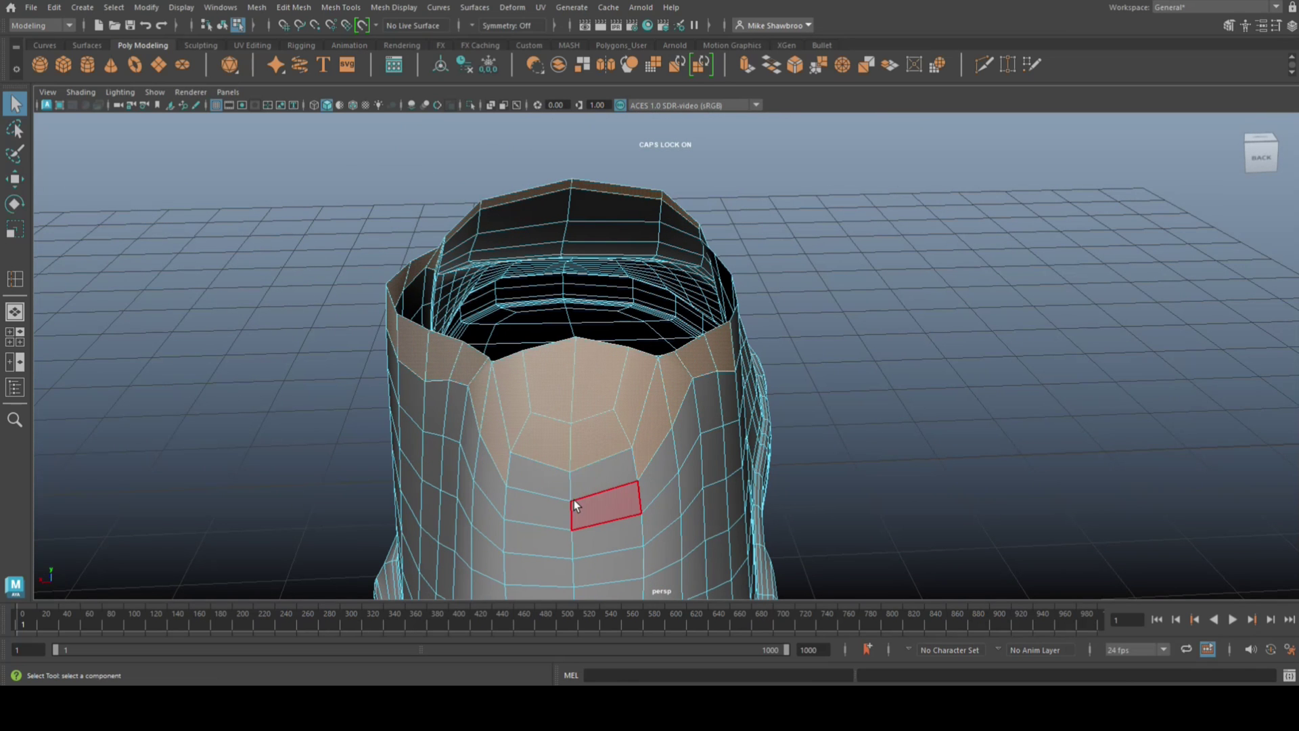
pyautogui.keyDown('shift'); pyautogui.moveTo(555, 484); pyautogui.dragTo(612, 481); pyautogui.keyUp('shift')
pyautogui.keyDown('alt'); pyautogui.moveTo(883, 451); pyautogui.dragTo(811, 477); pyautogui.keyUp('alt')
pyautogui.press('capslock')
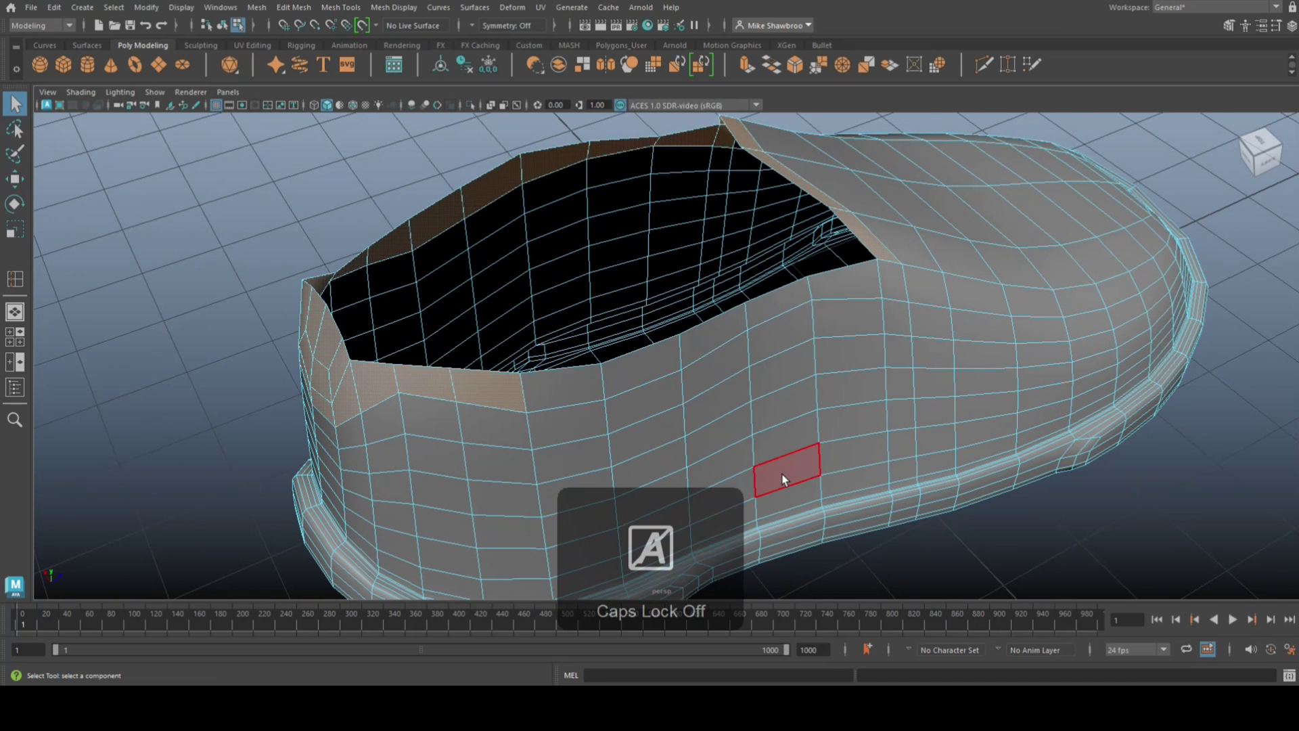
pyautogui.keyDown('shift'); pyautogui.moveTo(561, 390); pyautogui.dragTo(685, 342); pyautogui.keyUp('shift')
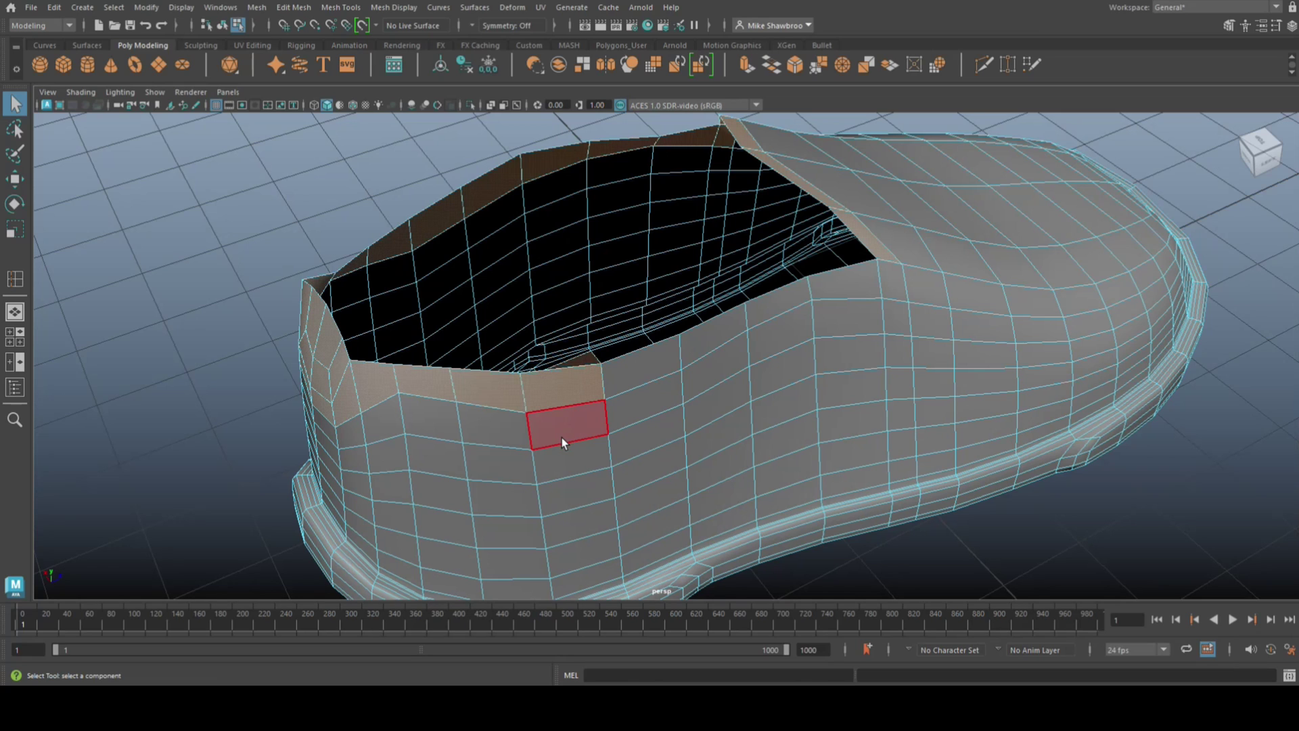
pyautogui.moveTo(561, 388)
pyautogui.mouseDown()
pyautogui.moveTo(627, 380)
pyautogui.moveTo(767, 307)
pyautogui.moveTo(879, 280)
pyautogui.mouseUp()
pyautogui.keyDown('alt'); pyautogui.moveTo(216, 359); pyautogui.dragTo(454, 327); pyautogui.keyUp('alt')
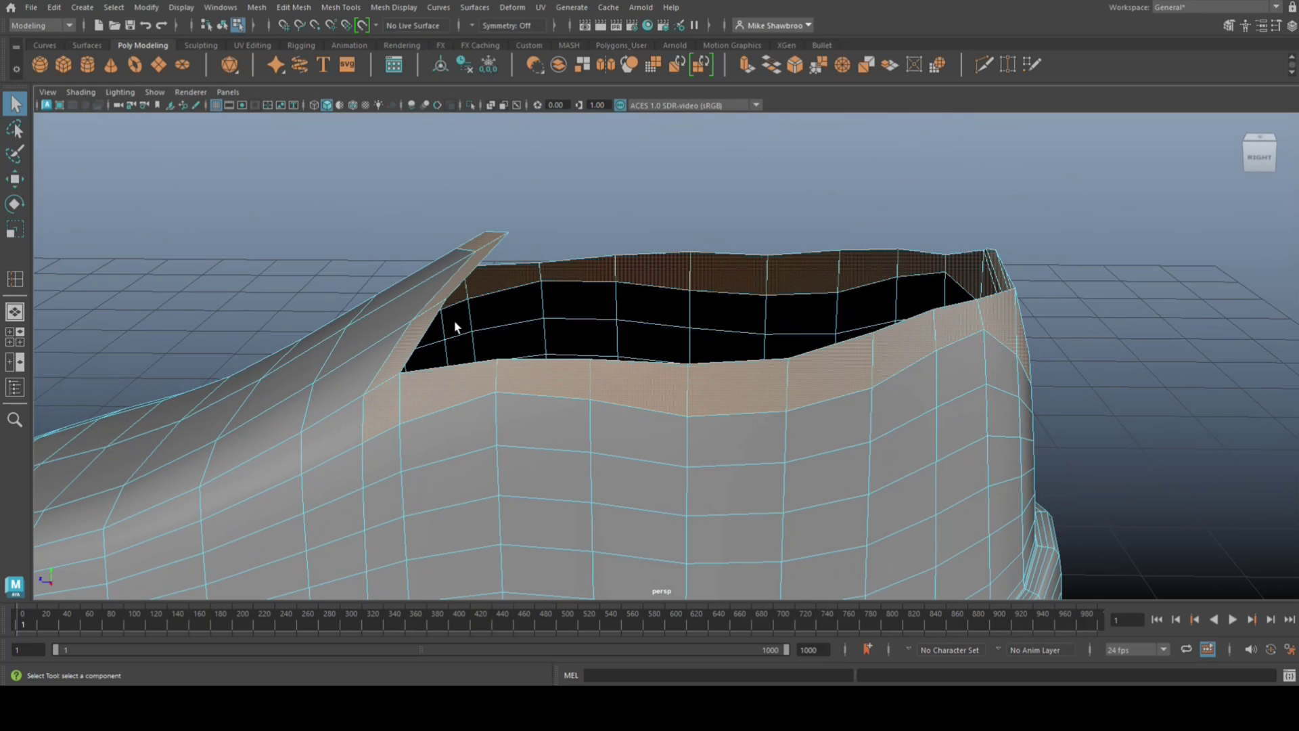
# Step: Extrude the selected border faces around the ankle opening with a thickness of 0.1
pyautogui.hotkey('ctrl', 'e')
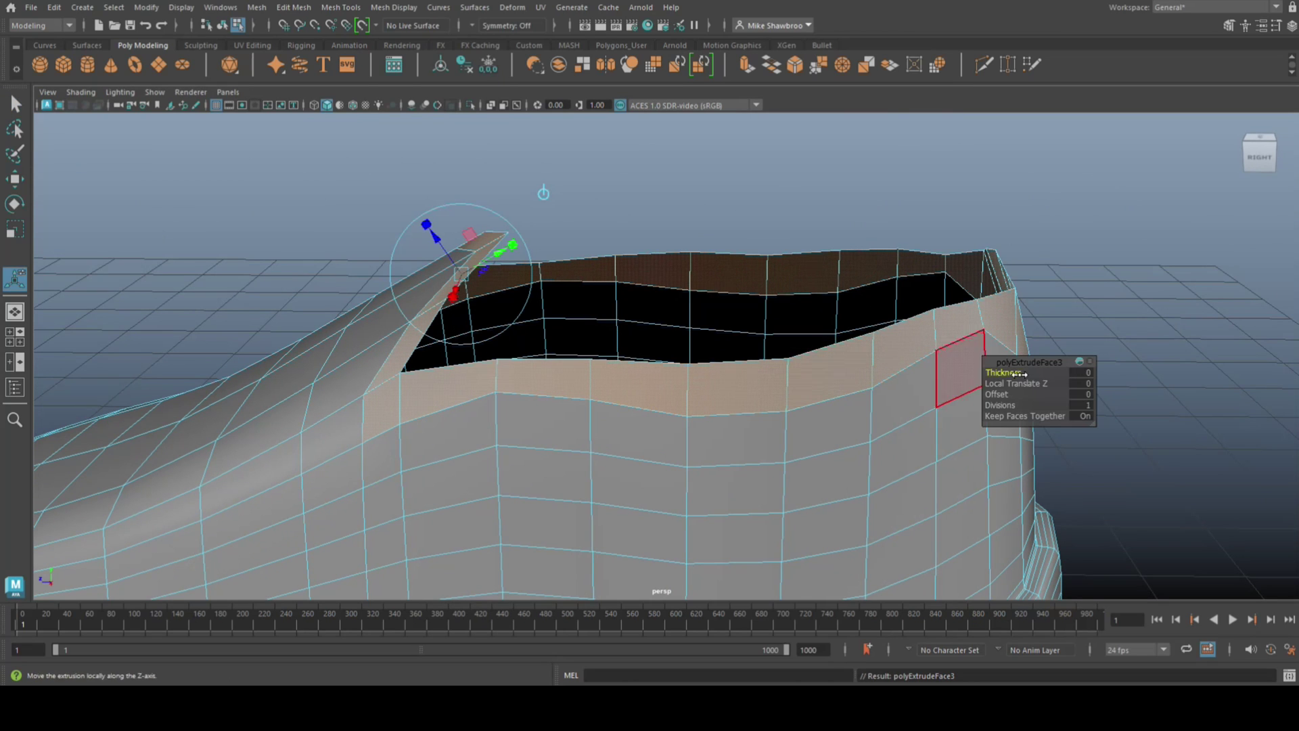
pyautogui.click(1082, 372)
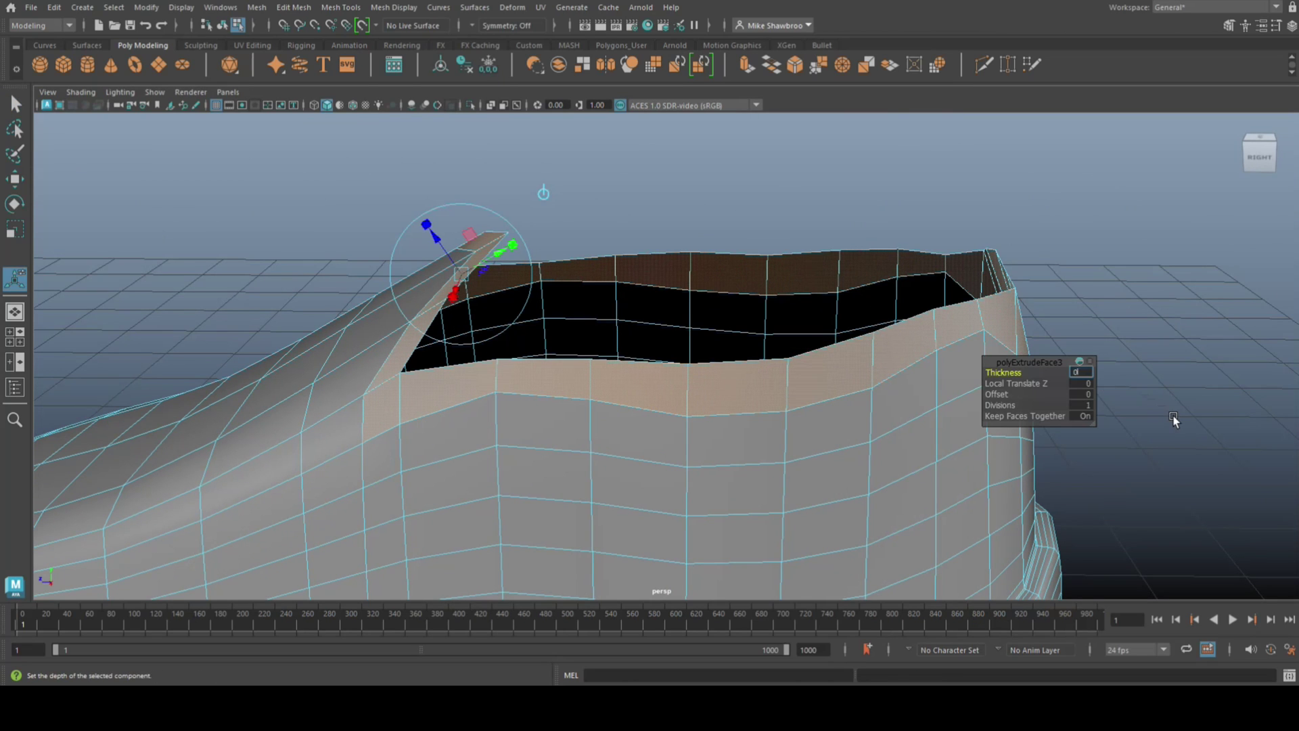
pyautogui.write('0.1')
pyautogui.press('Return')
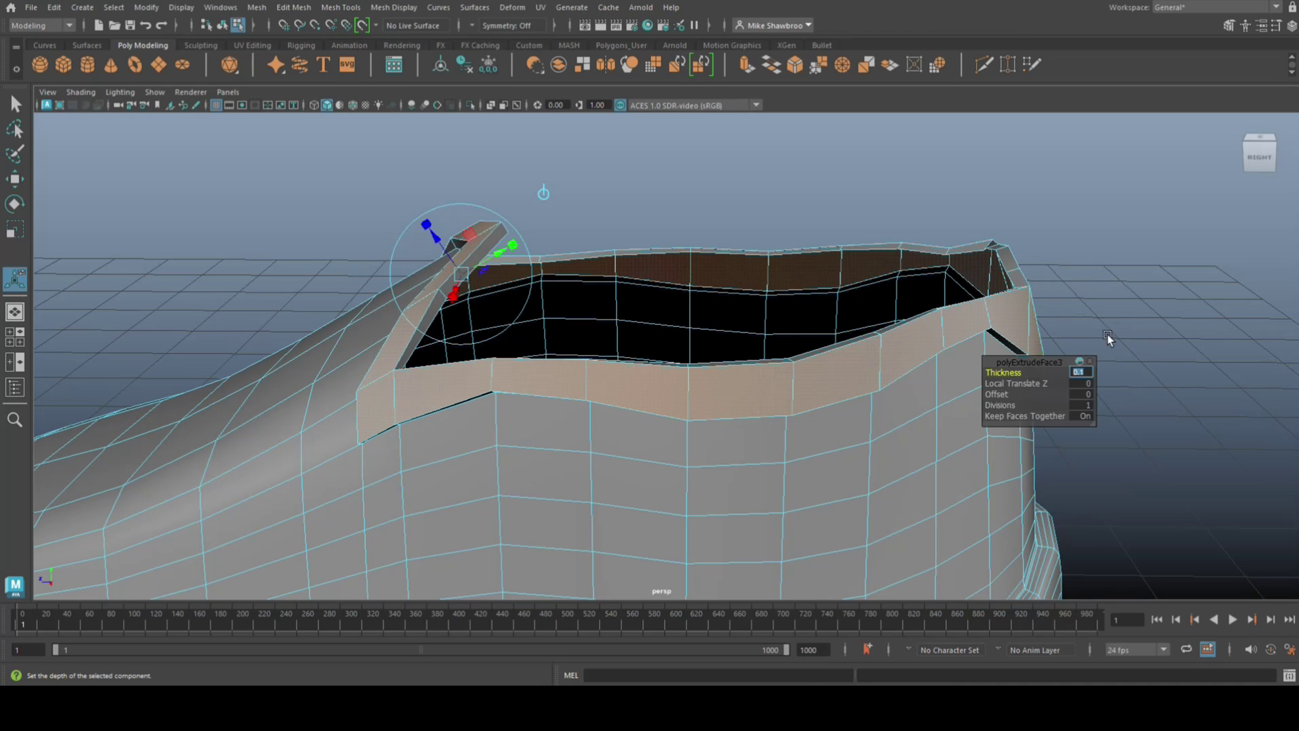
# Step: Inspect the extruded collar in smooth preview from the side and return the shoe to its unsmoothed display
pyautogui.moveTo(951, 323); pyautogui.dragTo(1045, 284, button='right')
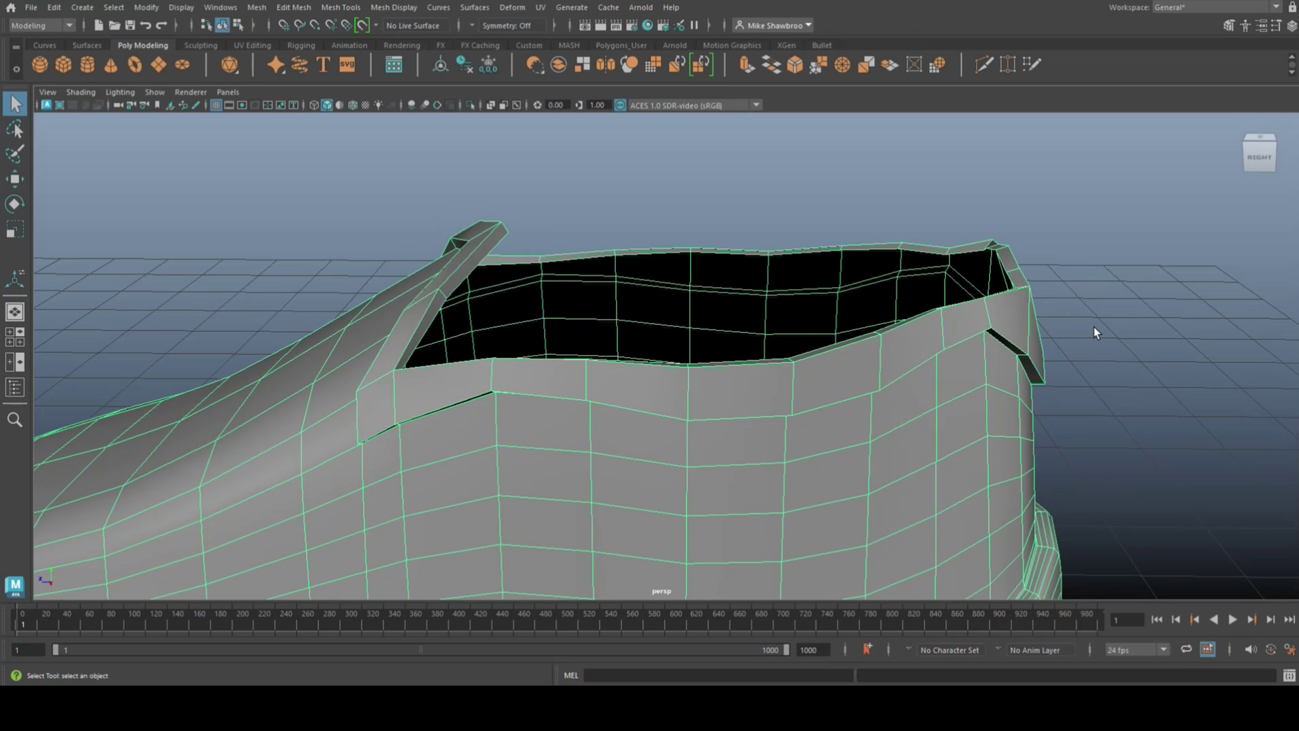
pyautogui.press('3')
pyautogui.click(1136, 310)
pyautogui.scroll(-3, 1114, 311)
pyautogui.scroll(2, 1116, 316)
pyautogui.keyDown('alt'); pyautogui.moveTo(1119, 325); pyautogui.dragTo(832, 333); pyautogui.keyUp('alt')
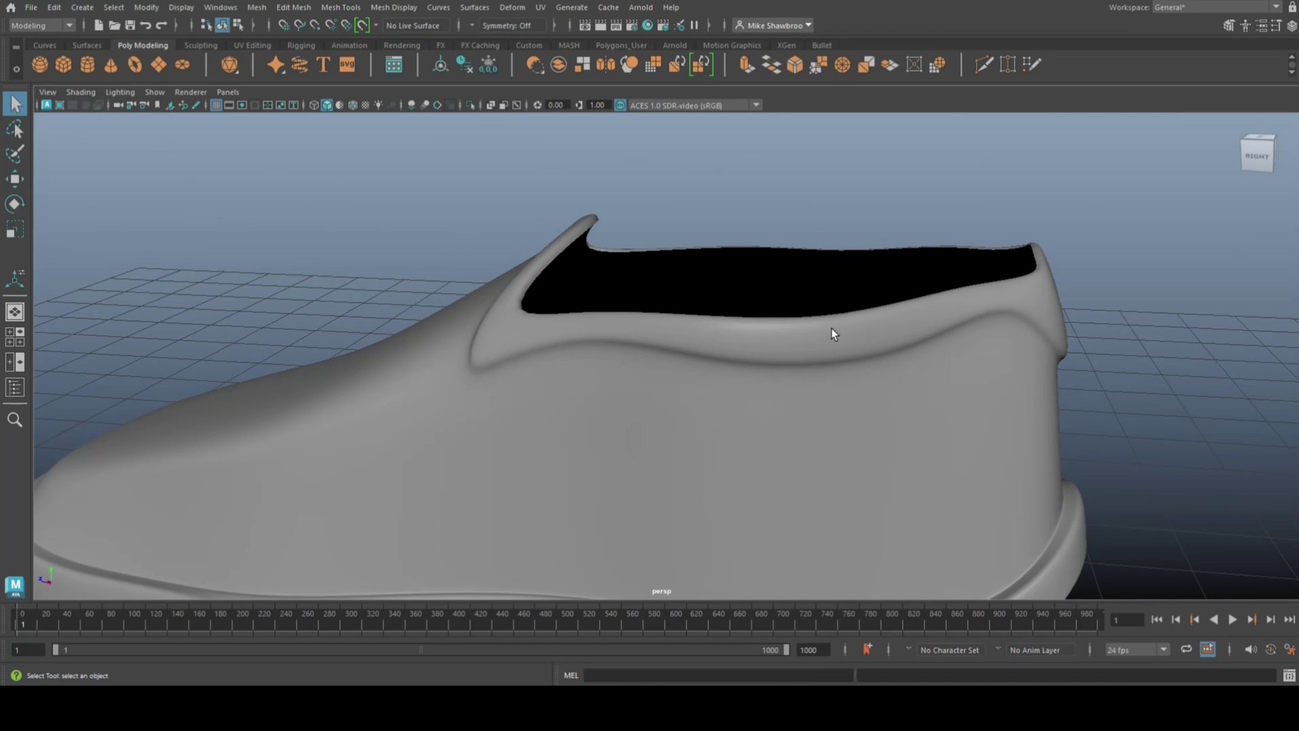
pyautogui.click(809, 351)
pyautogui.press('1')
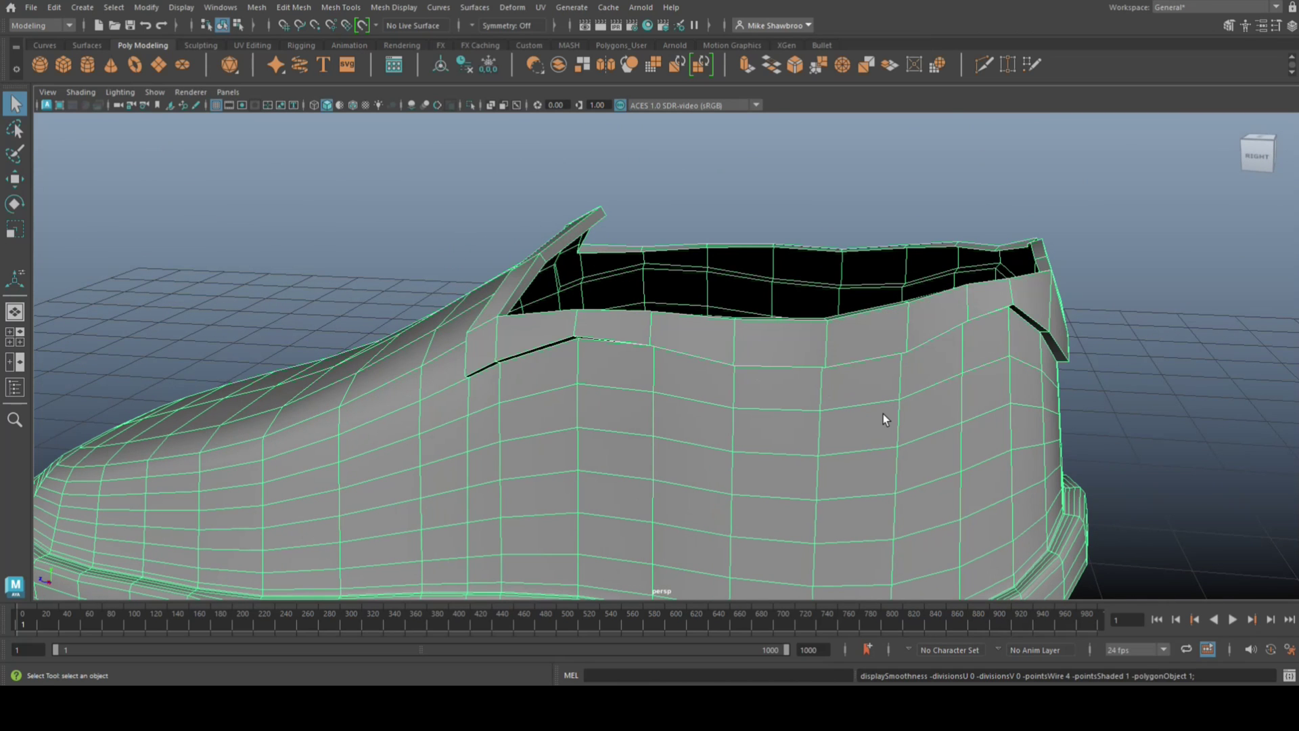
# Step: Insert edge loops at equal distance from edge, near the collar band's lower edge and around the rim's thickness
pyautogui.hotkey('ctrl', 'r')
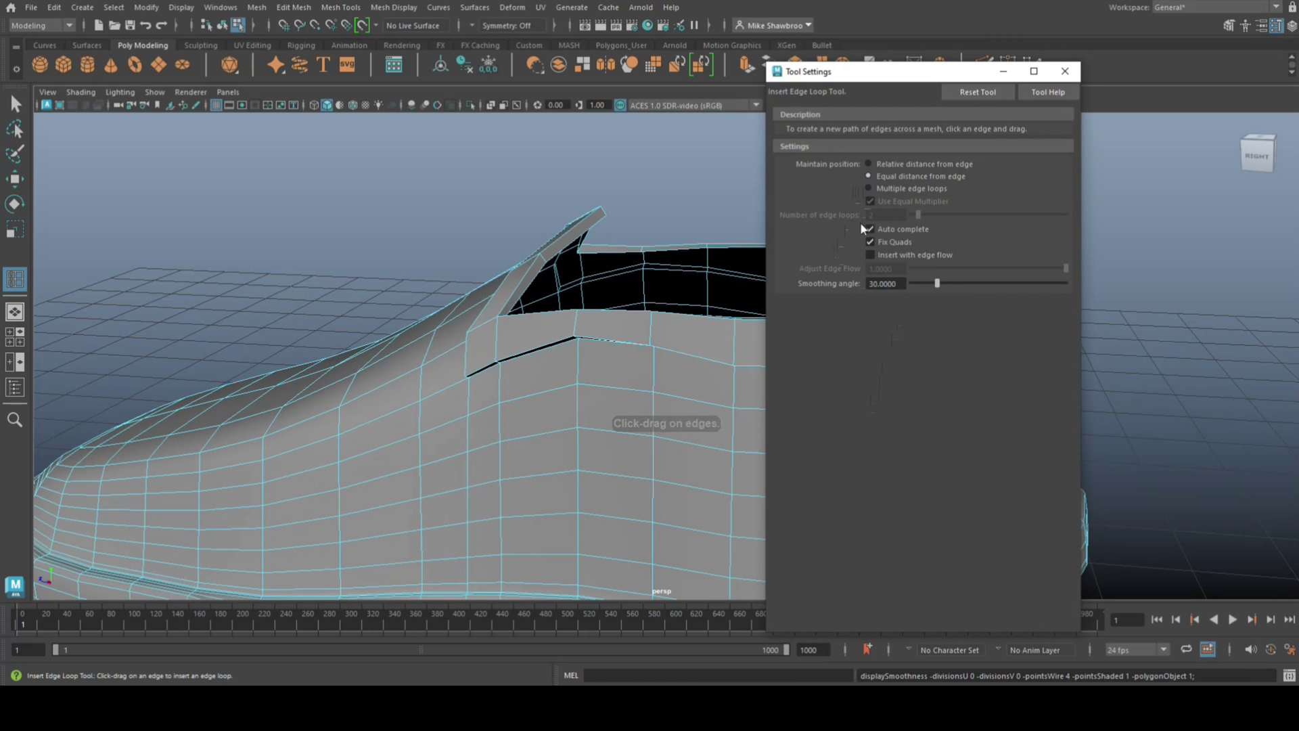
pyautogui.keyDown('alt'); pyautogui.moveTo(578, 382); pyautogui.dragTo(584, 315); pyautogui.keyUp('alt')
pyautogui.keyDown('alt'); pyautogui.moveTo(542, 221); pyautogui.dragTo(550, 343, button='right'); pyautogui.keyUp('alt')
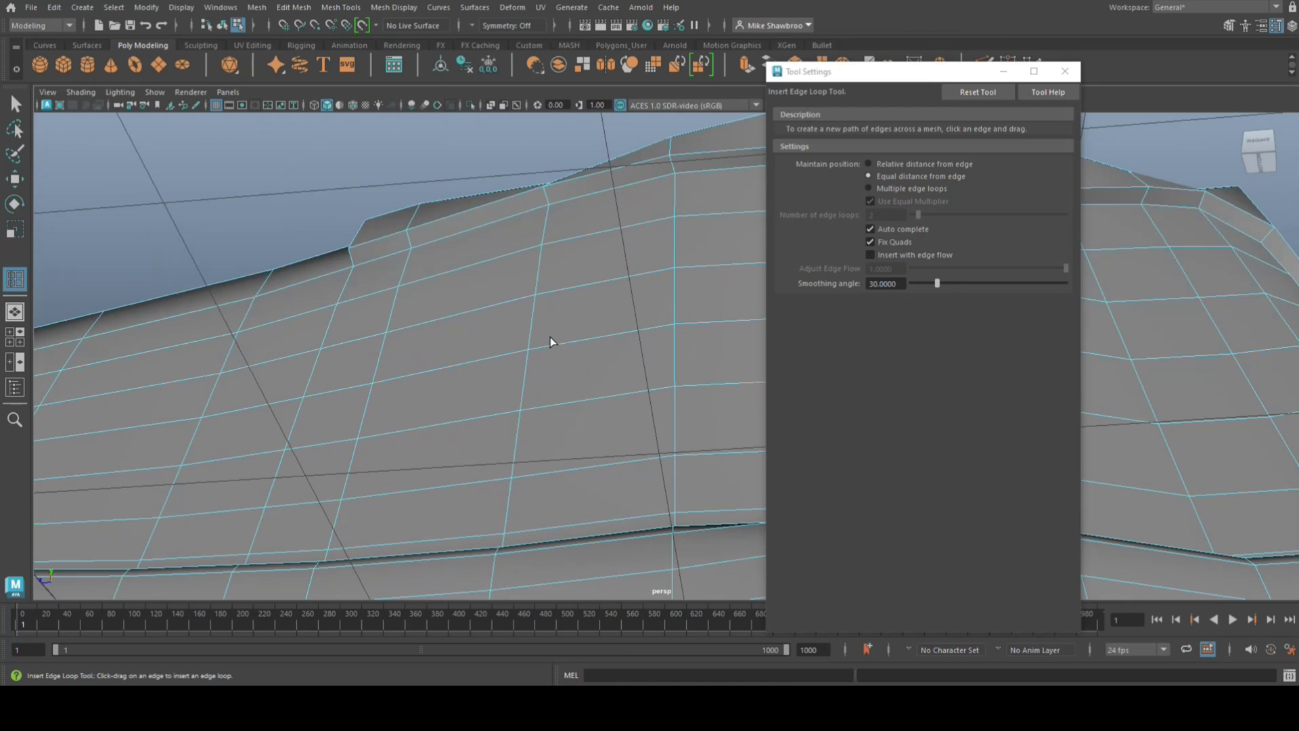
pyautogui.click(409, 236)
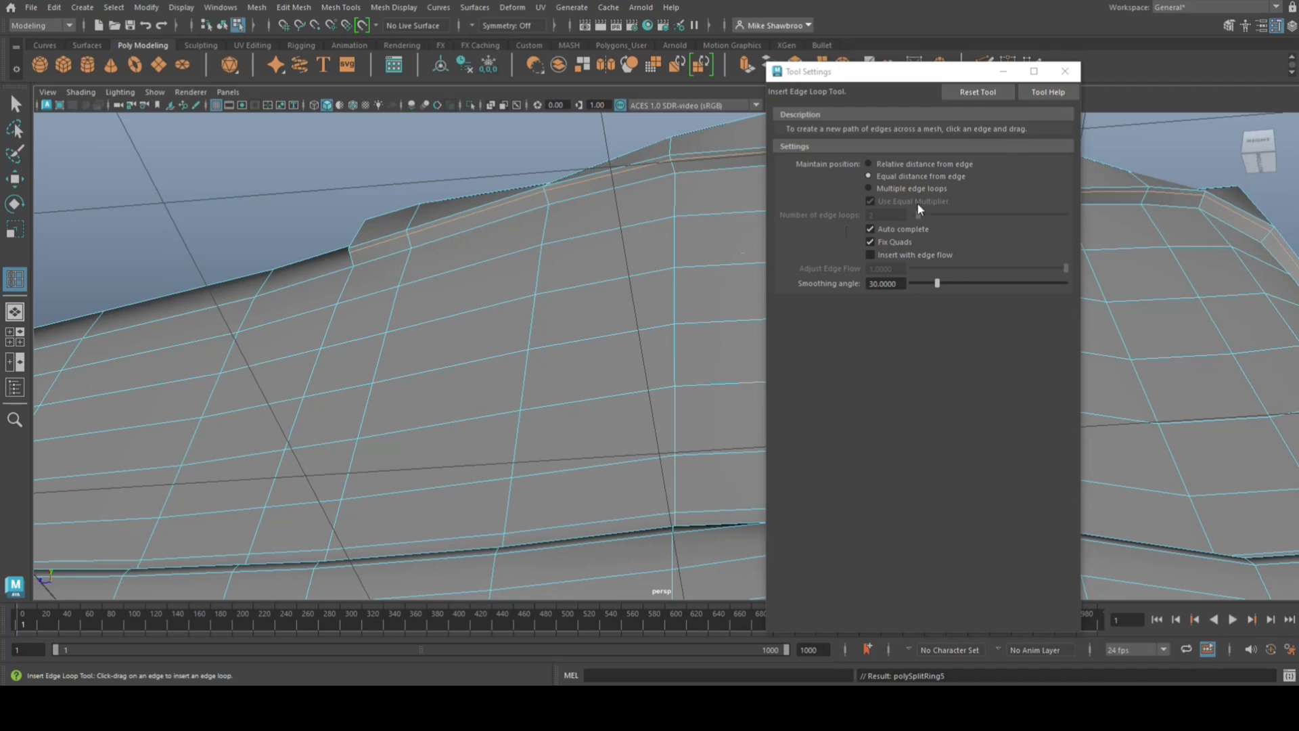
pyautogui.click(1052, 78)
pyautogui.keyDown('alt'); pyautogui.moveTo(707, 242); pyautogui.dragTo(604, 341); pyautogui.keyUp('alt')
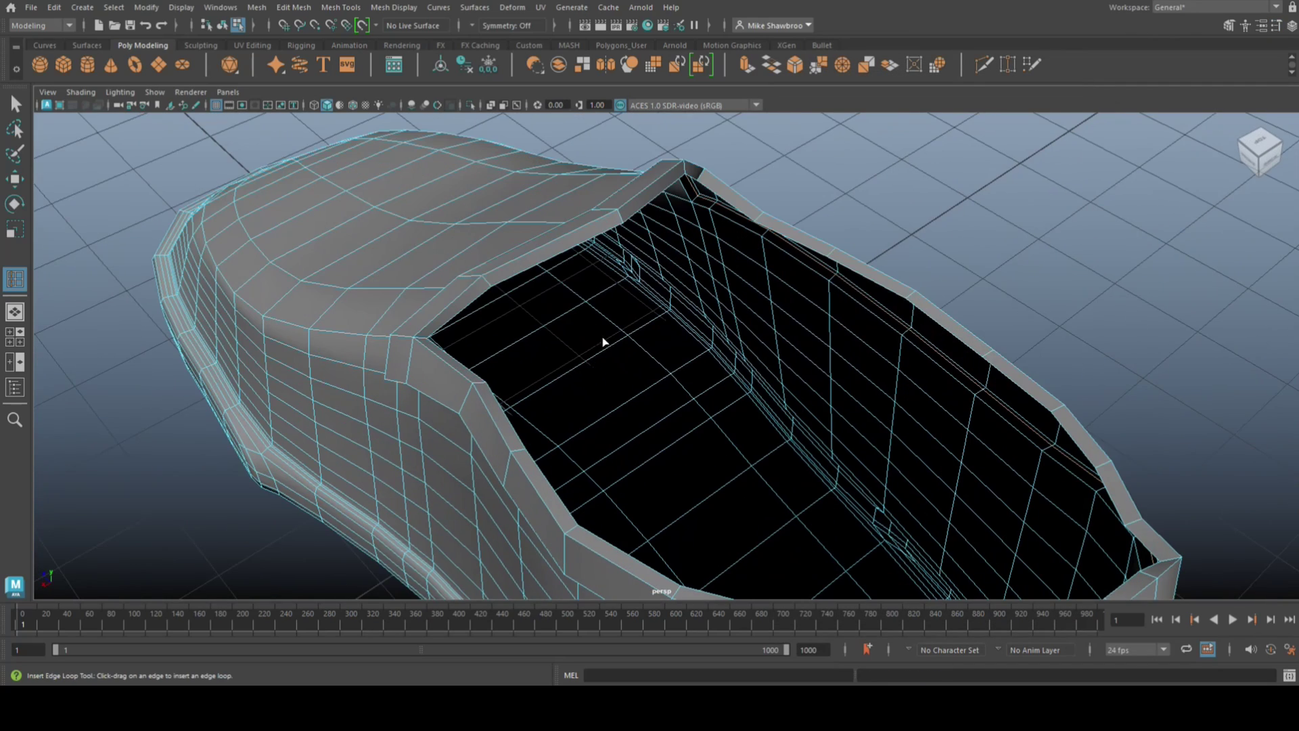
pyautogui.click(619, 220)
# Step: Return to object mode, display the shoe in smooth preview and inspect its overall shape from the side
pyautogui.press('q')
pyautogui.moveTo(733, 195); pyautogui.dragTo(795, 177, button='right')
pyautogui.press('3')
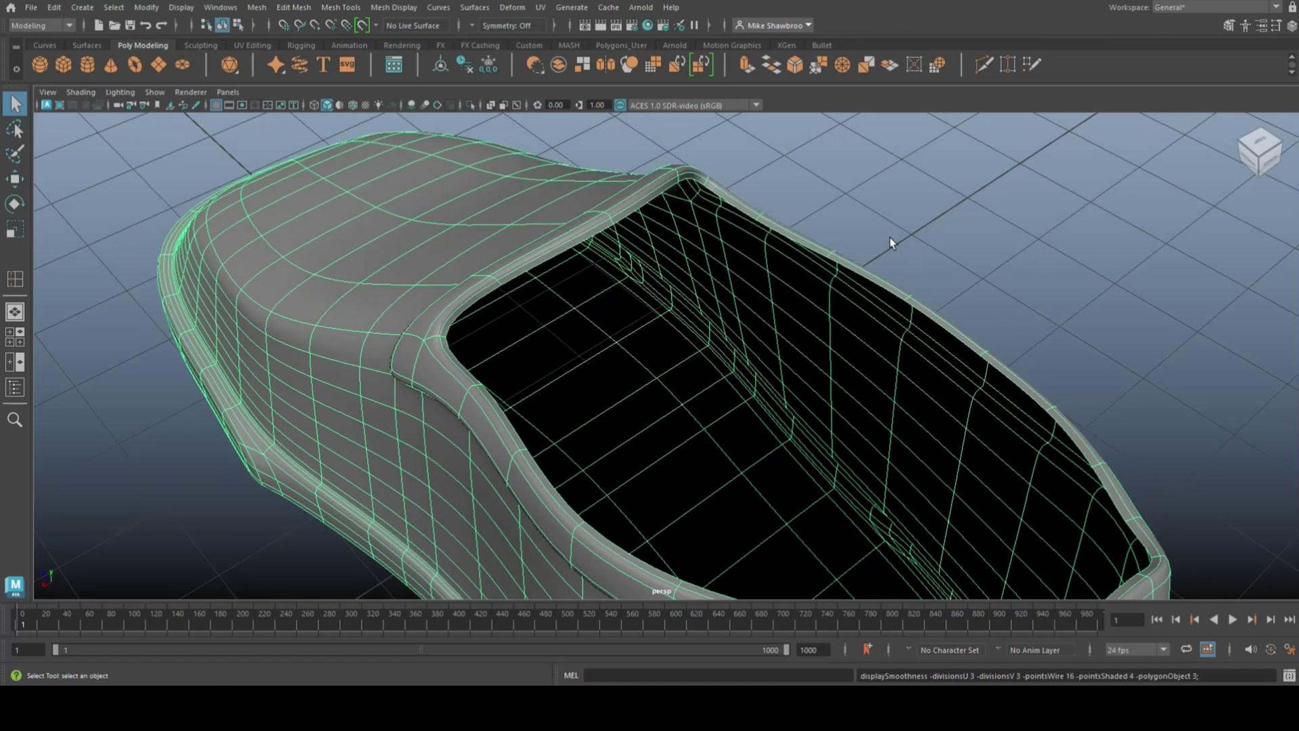
pyautogui.click(914, 219)
pyautogui.scroll(-7, 973, 338)
pyautogui.keyDown('alt'); pyautogui.moveTo(973, 338); pyautogui.dragTo(403, 354); pyautogui.keyUp('alt')
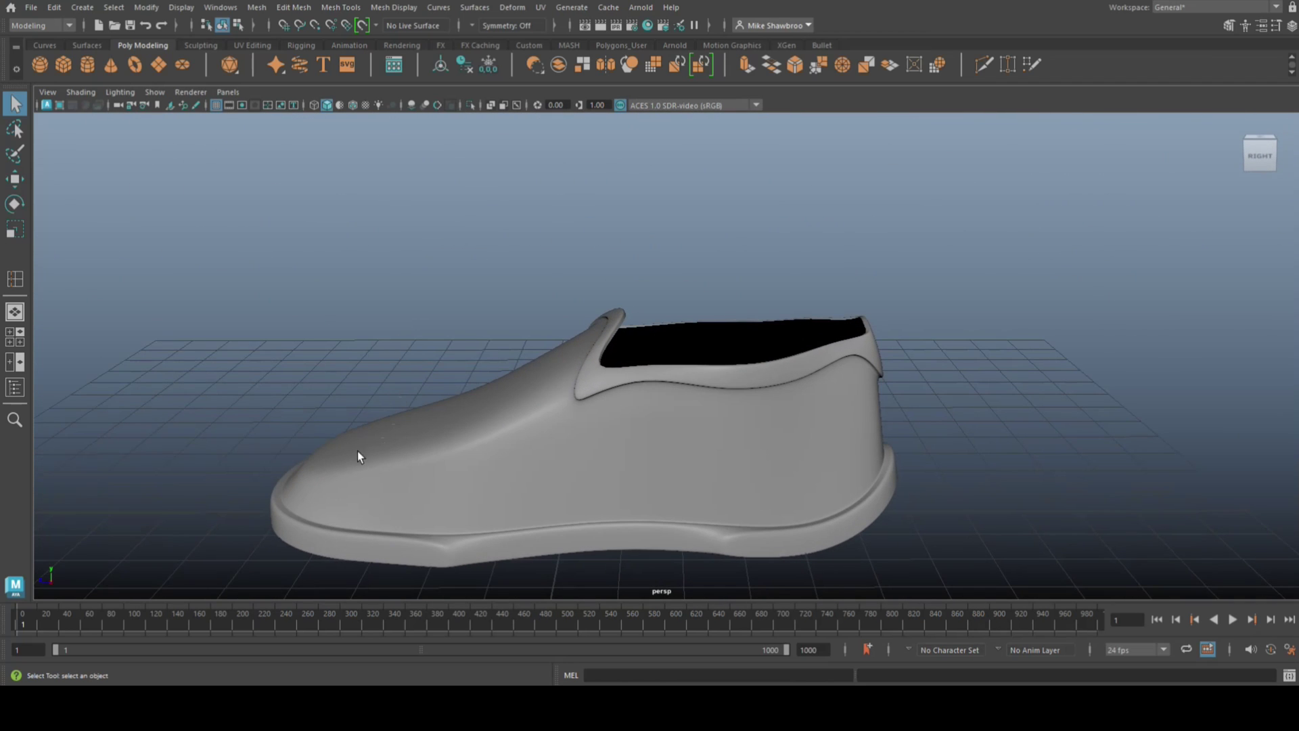
# Step: Show the shoe in the full-size side view and switch it to vertex selection
pyautogui.click(320, 490)
pyautogui.press('space')
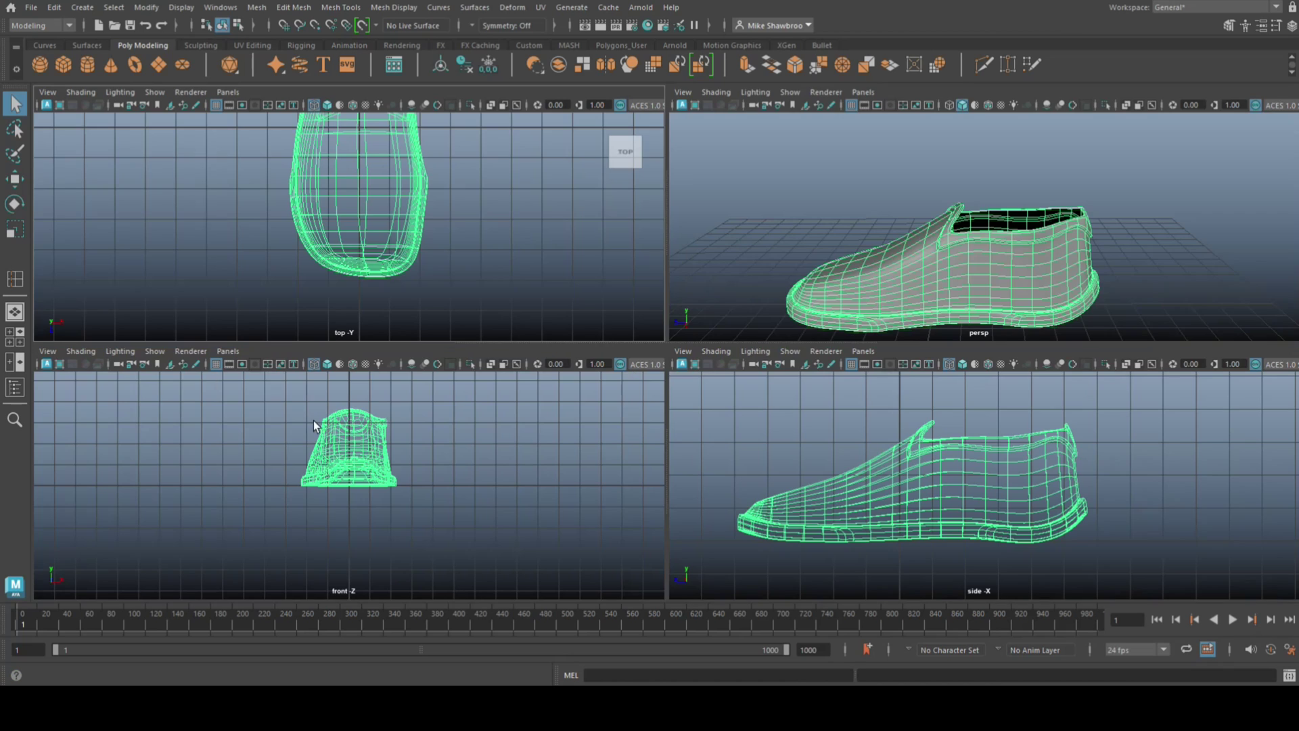
pyautogui.press('space')
pyautogui.scroll(2, 458, 446)
pyautogui.keyDown('alt'); pyautogui.moveTo(370, 438); pyautogui.dragTo(576, 421, button='middle'); pyautogui.keyUp('alt')
pyautogui.moveTo(434, 311); pyautogui.dragTo(369, 299, button='right')
# Step: Soft-select a vertical row of vertices near the toe with a reduced falloff and rotate it to lift the toe slightly
pyautogui.moveTo(440, 350); pyautogui.dragTo(482, 399)
pyautogui.press('b')
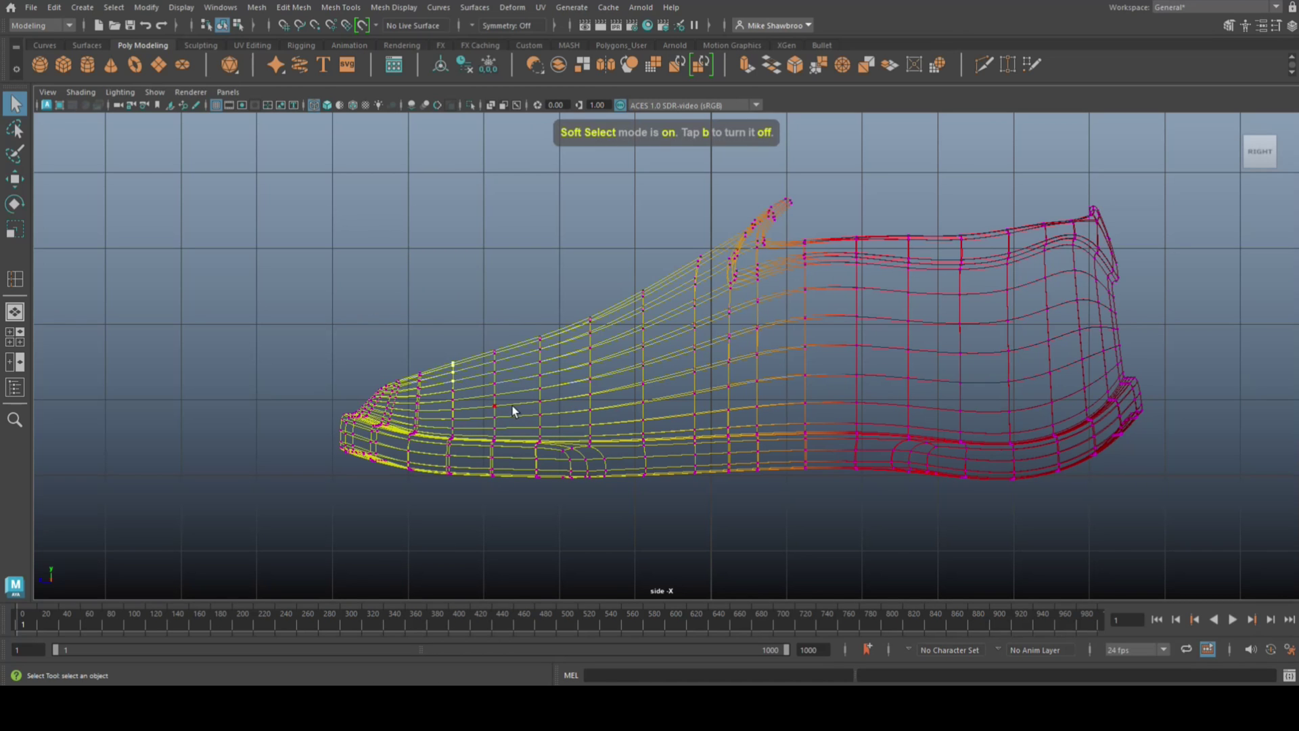
pyautogui.moveTo(623, 403); pyautogui.dragTo(206, 430)
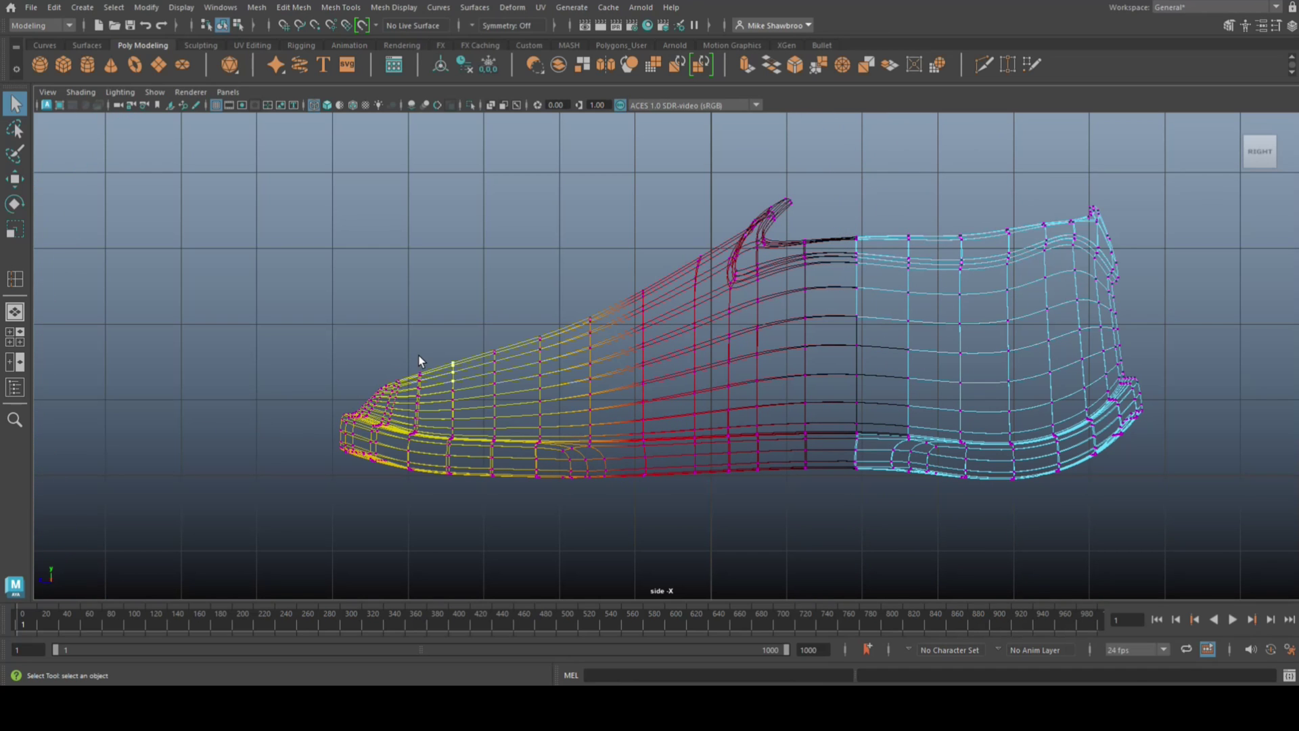
pyautogui.press('e')
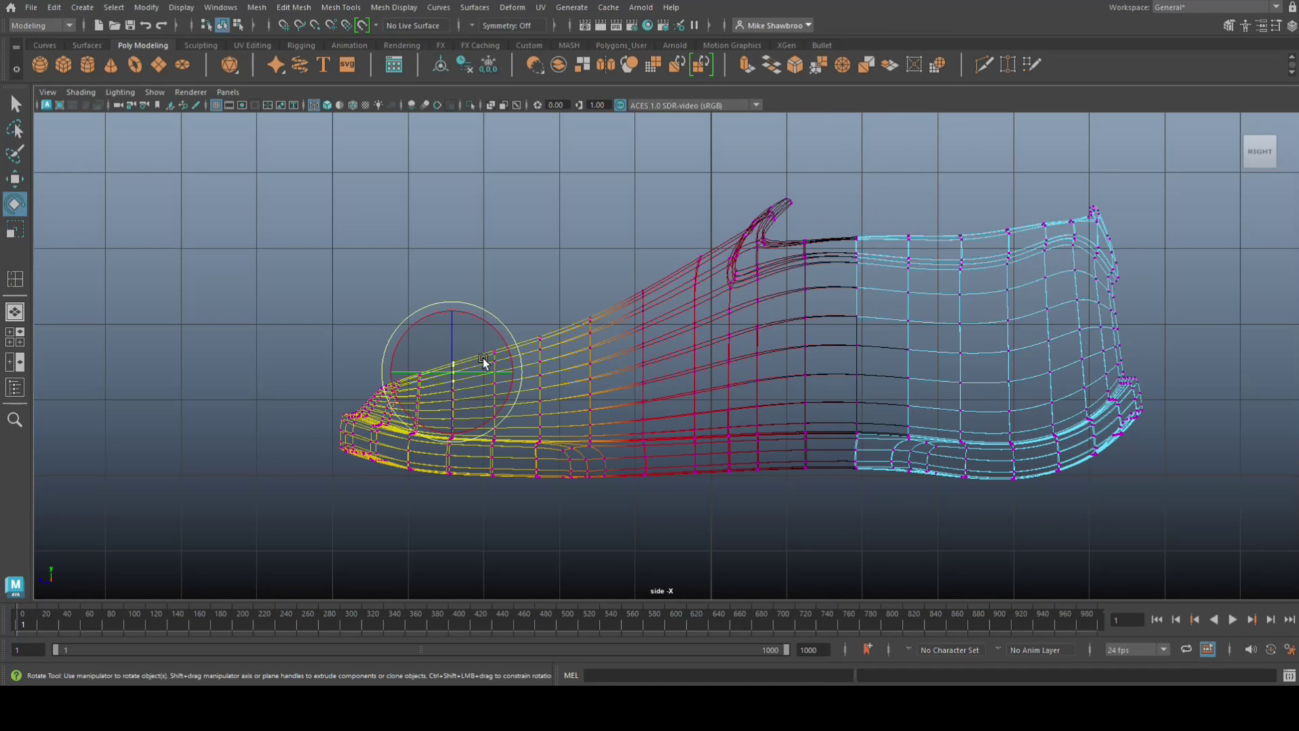
pyautogui.moveTo(491, 323); pyautogui.dragTo(489, 330)
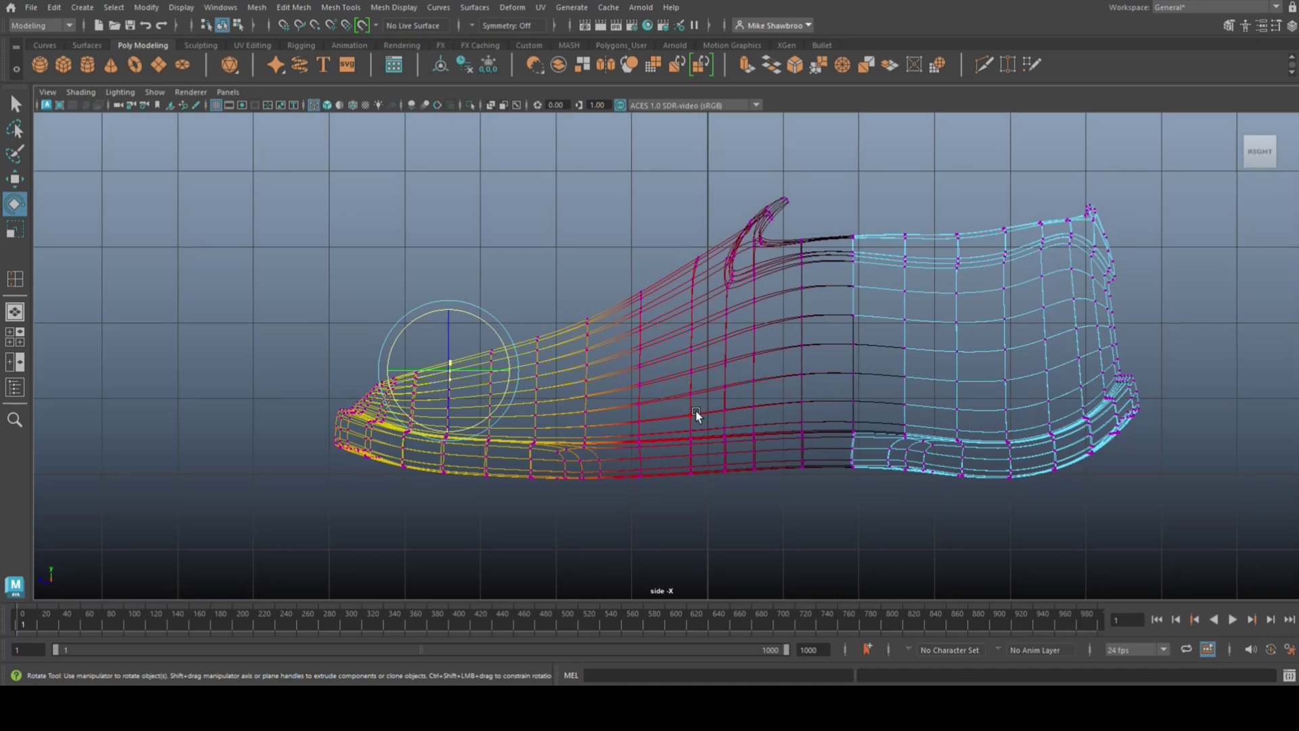
# Step: Soft-select the upper heel vertices and rotate them slightly to push the bottom of the heel backward
pyautogui.keyDown('alt'); pyautogui.moveTo(695, 413); pyautogui.dragTo(436, 417, button='middle'); pyautogui.keyUp('alt')
pyautogui.moveTo(784, 182); pyautogui.dragTo(879, 308)
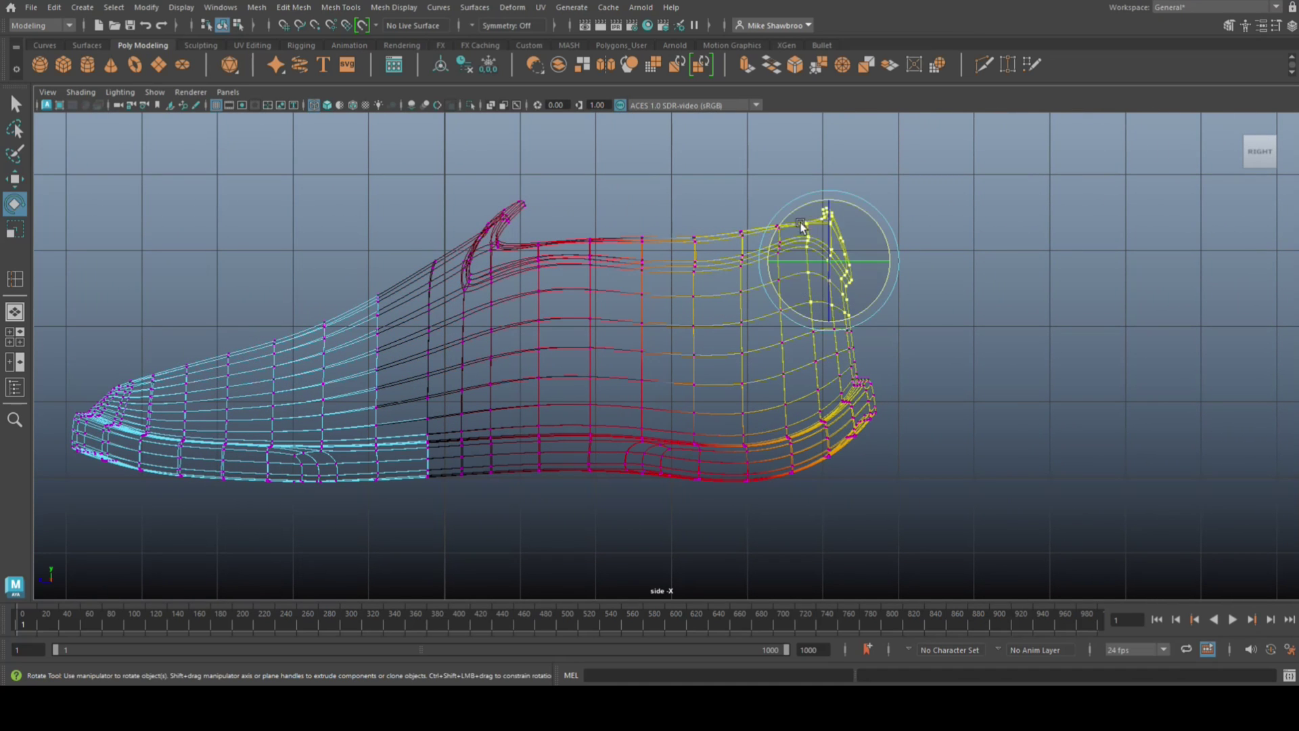
pyautogui.moveTo(788, 224); pyautogui.dragTo(785, 222)
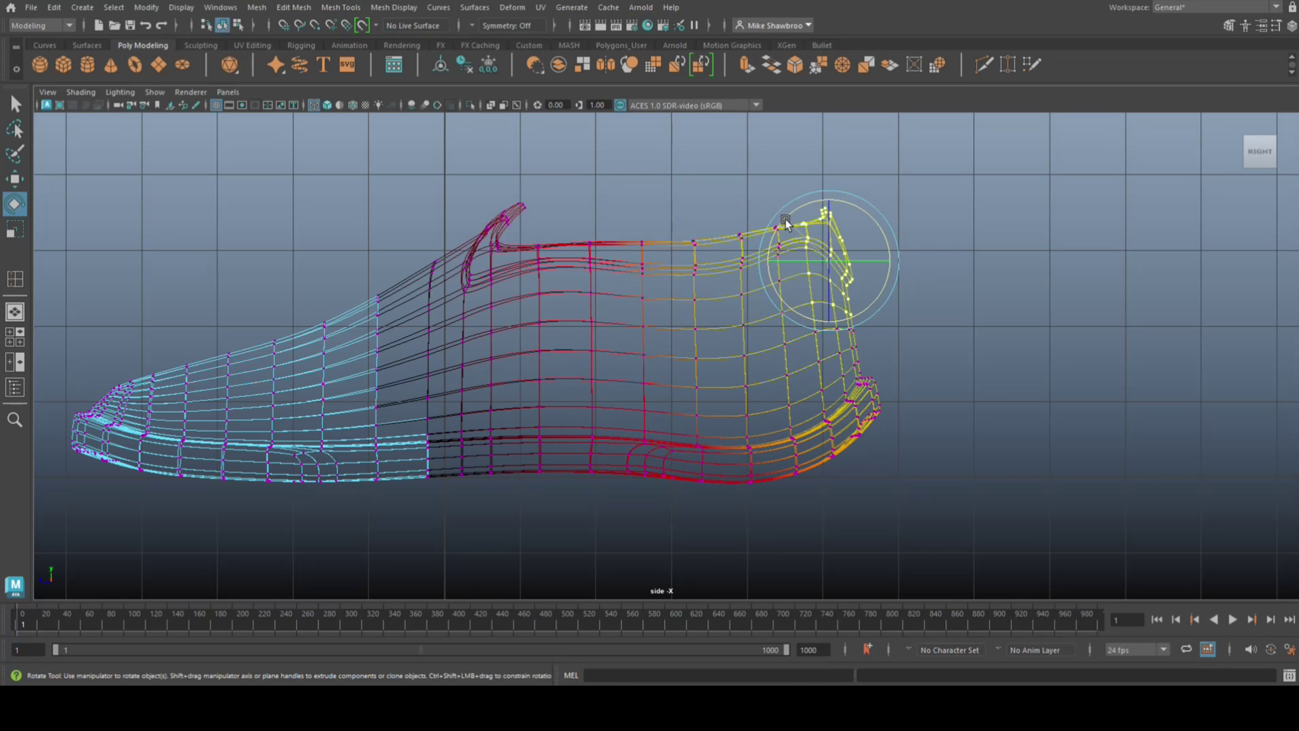
# Step: Soft-select the vertical row of vertices at the middle of the shoe and raise it slightly to arch the sole
pyautogui.moveTo(558, 211); pyautogui.dragTo(612, 436)
pyautogui.press('w')
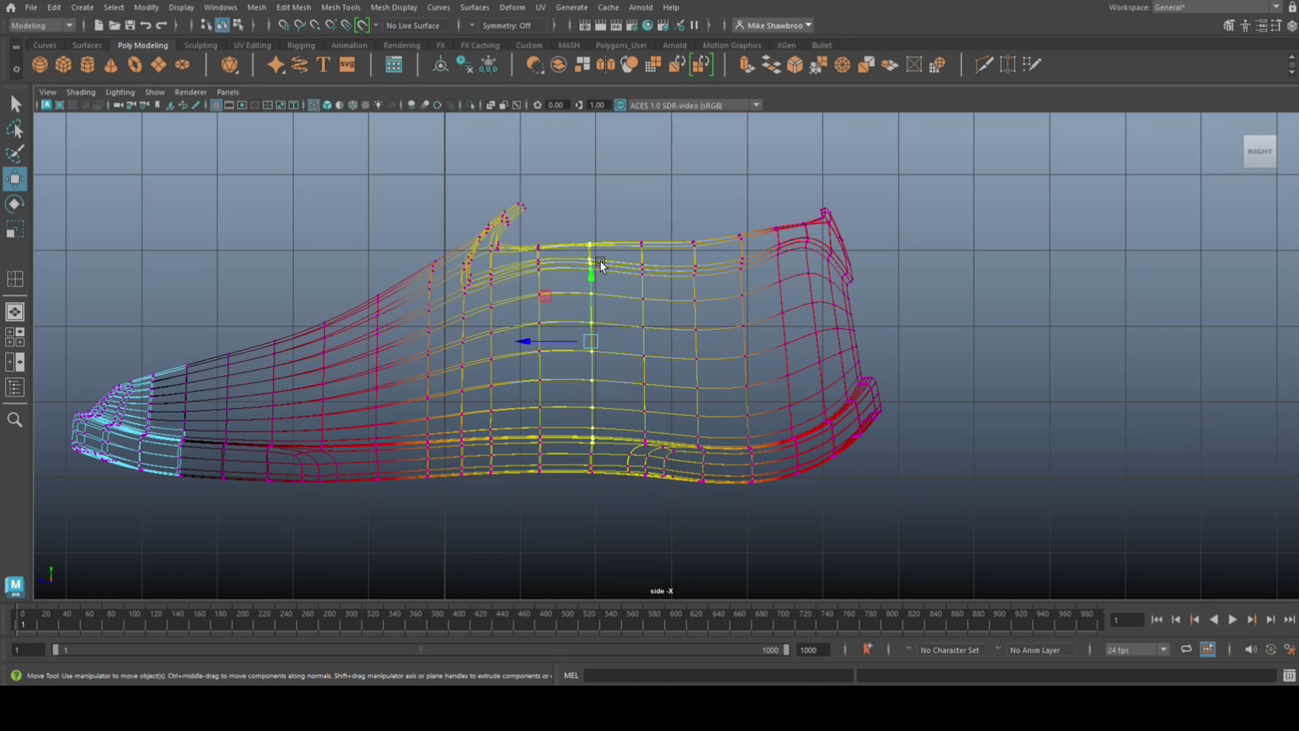
pyautogui.moveTo(590, 271); pyautogui.dragTo(590, 259)
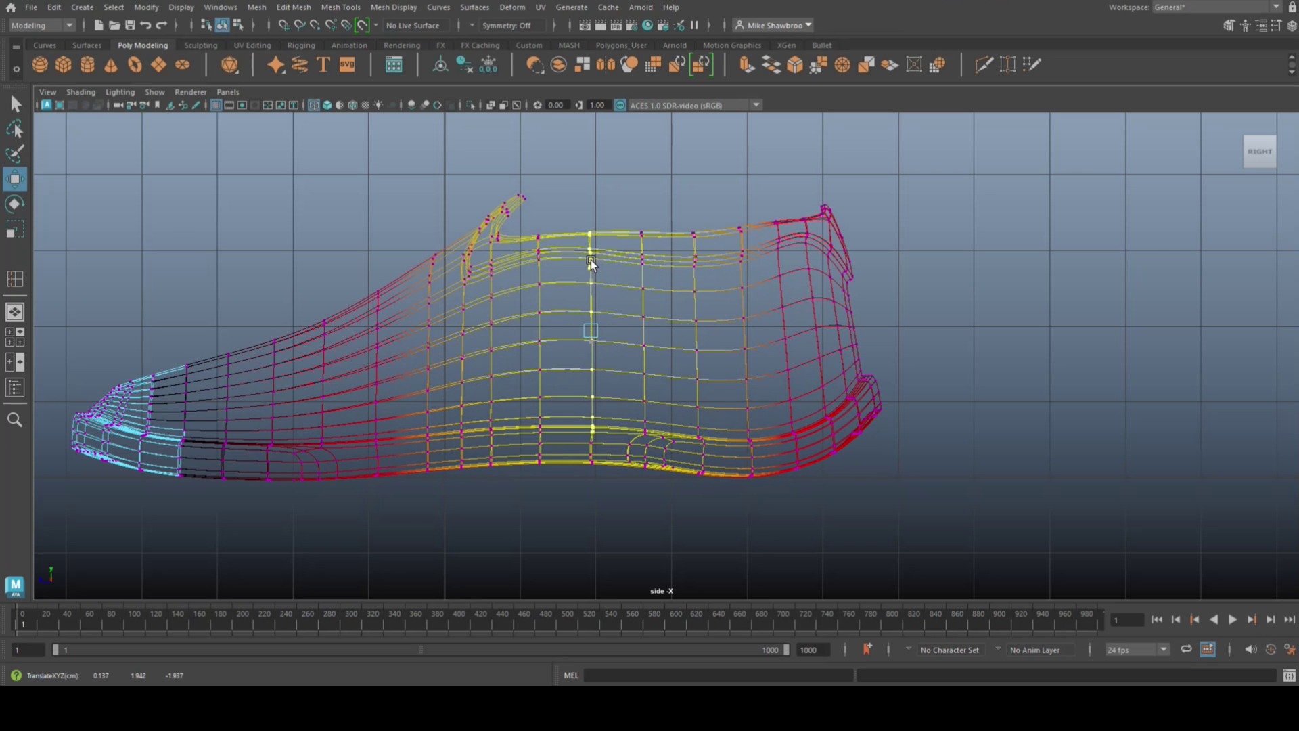
# Step: Clear the vertex selection and examine the arched sole from the shoe's opposite side in the full-size perspective view
pyautogui.press('space')
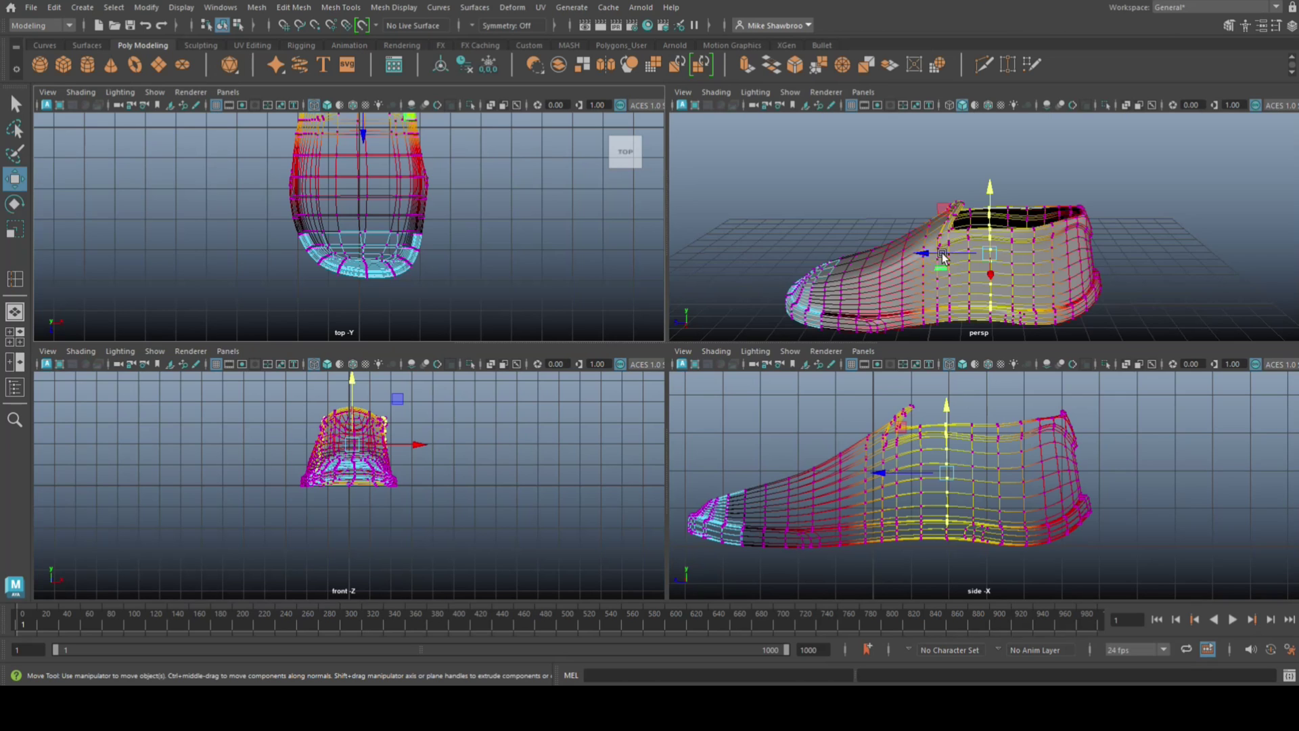
pyautogui.press('space')
pyautogui.click(957, 350)
pyautogui.keyDown('alt'); pyautogui.moveTo(889, 377); pyautogui.dragTo(1116, 312); pyautogui.keyUp('alt')
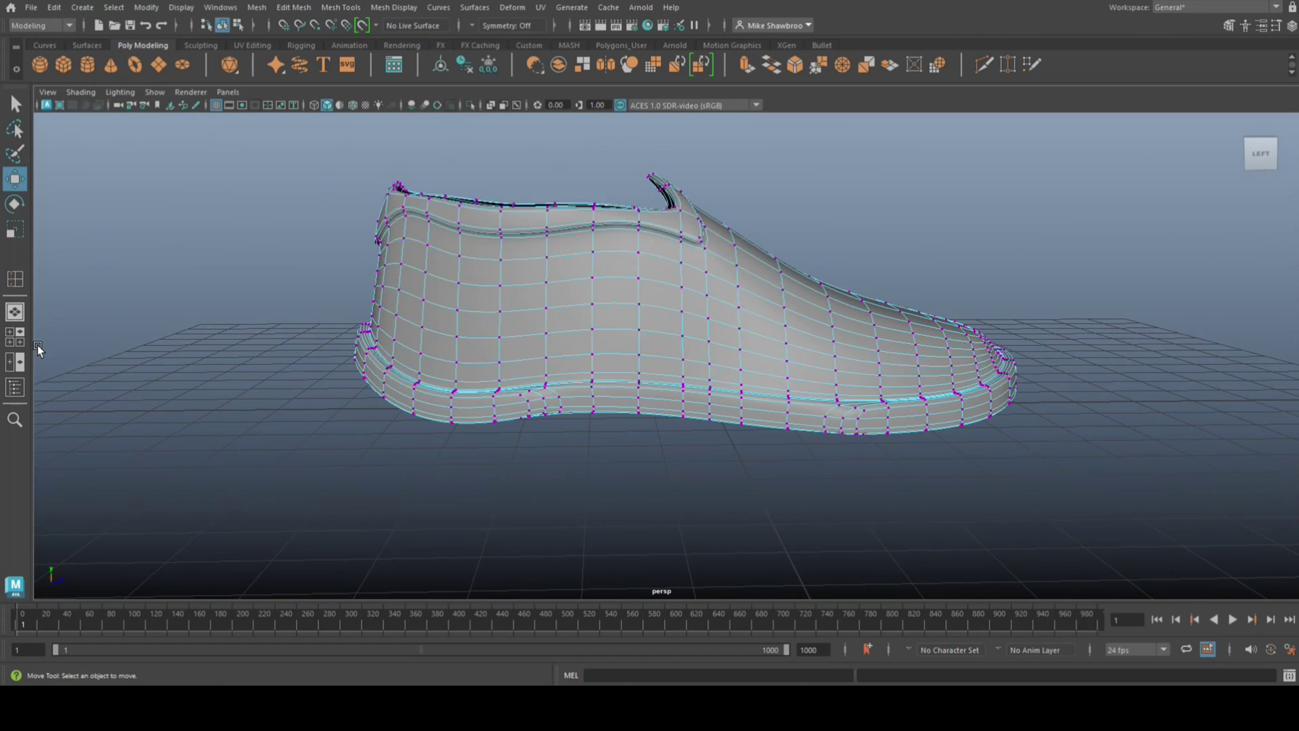
# Step: In the side view, soft-select the vertices around the ankle opening, scale them down slightly in height and rotate them slightly toward the heel
pyautogui.click(15, 337)
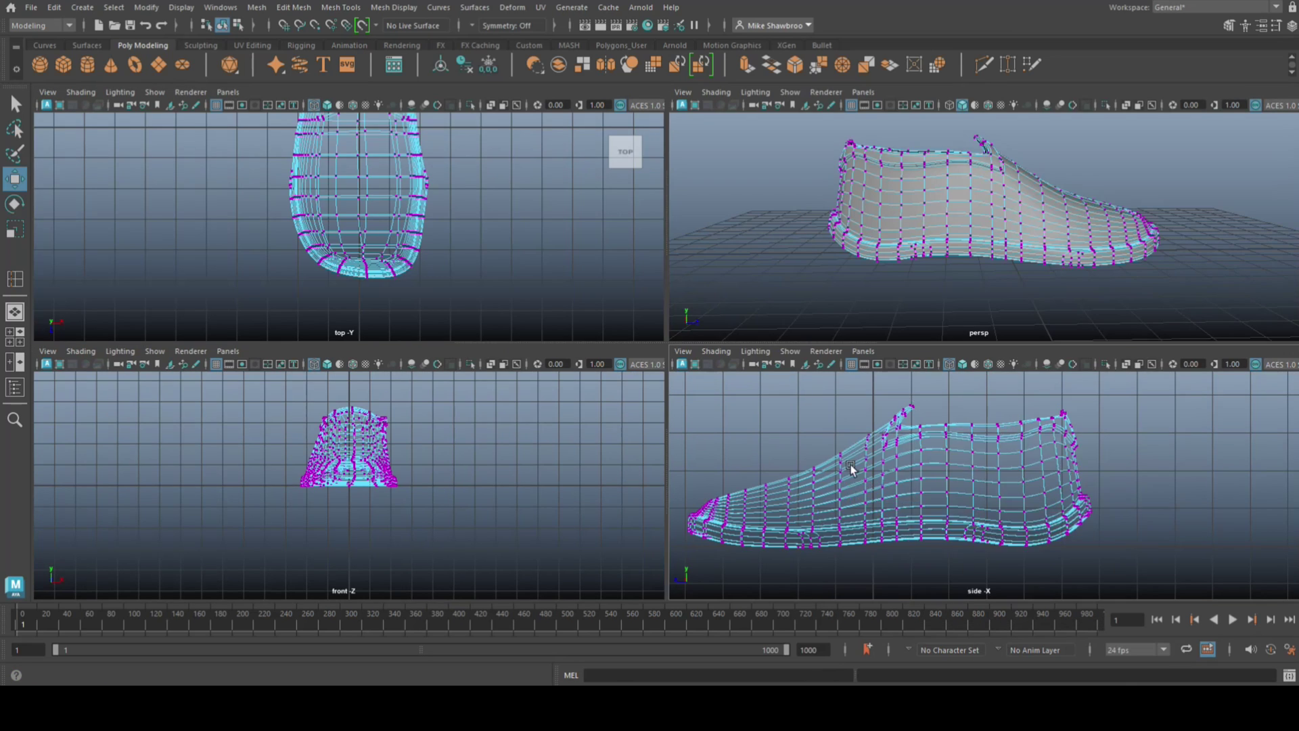
pyautogui.press('space')
pyautogui.keyDown('alt'); pyautogui.moveTo(1034, 469); pyautogui.dragTo(1033, 459); pyautogui.keyUp('alt')
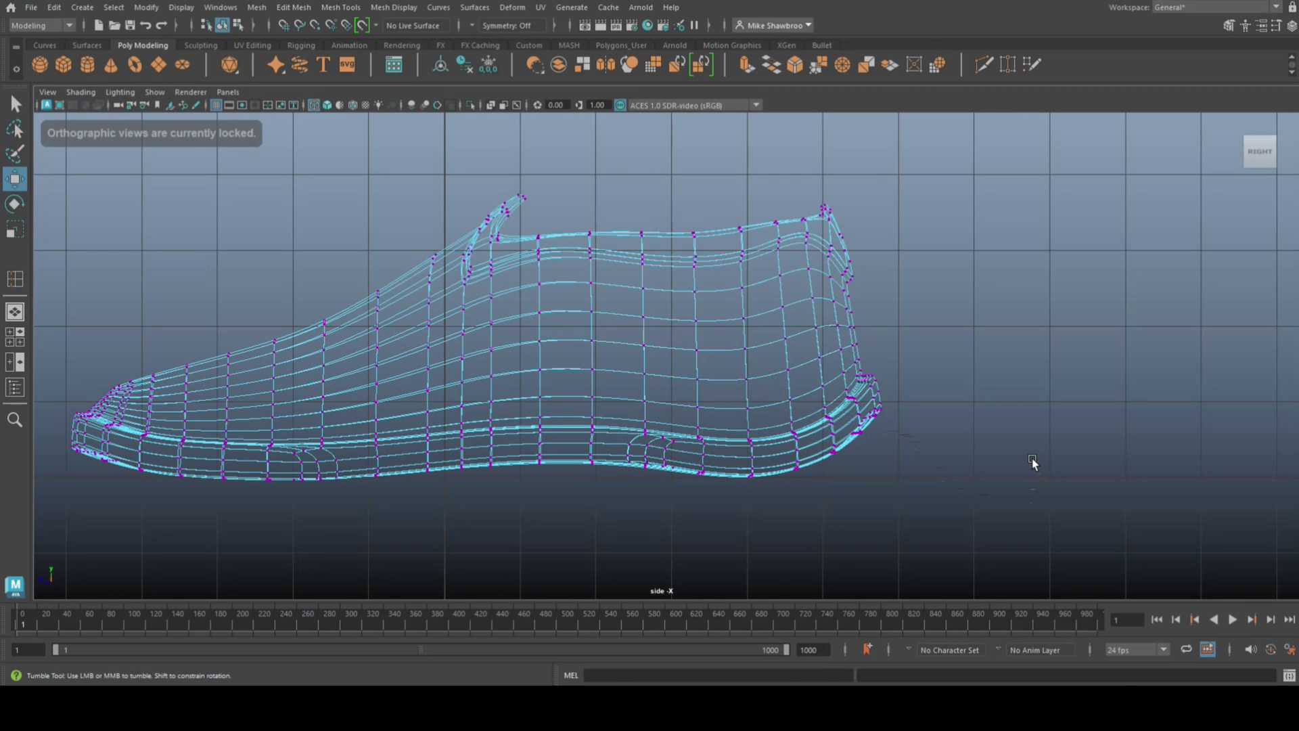
pyautogui.press('q')
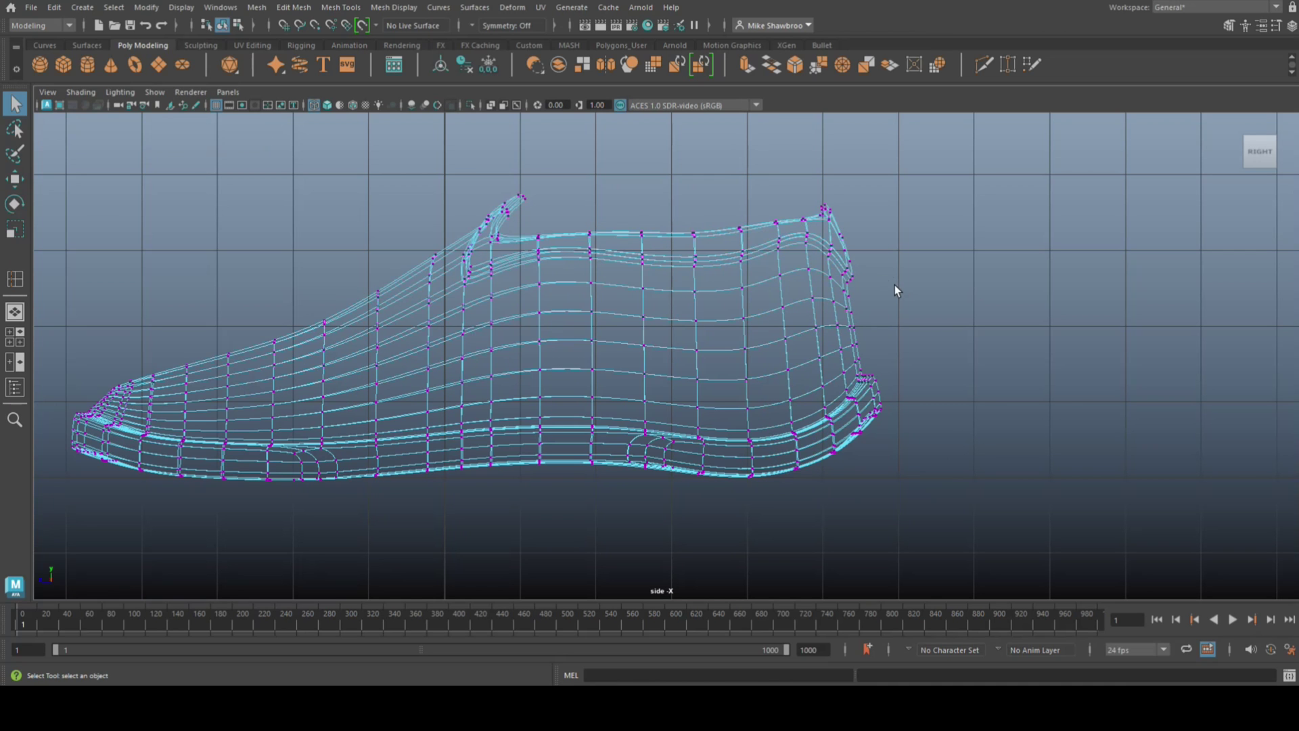
pyautogui.moveTo(920, 246); pyautogui.dragTo(860, 253, button='right')
pyautogui.moveTo(347, 158); pyautogui.dragTo(972, 286)
pyautogui.press('b')
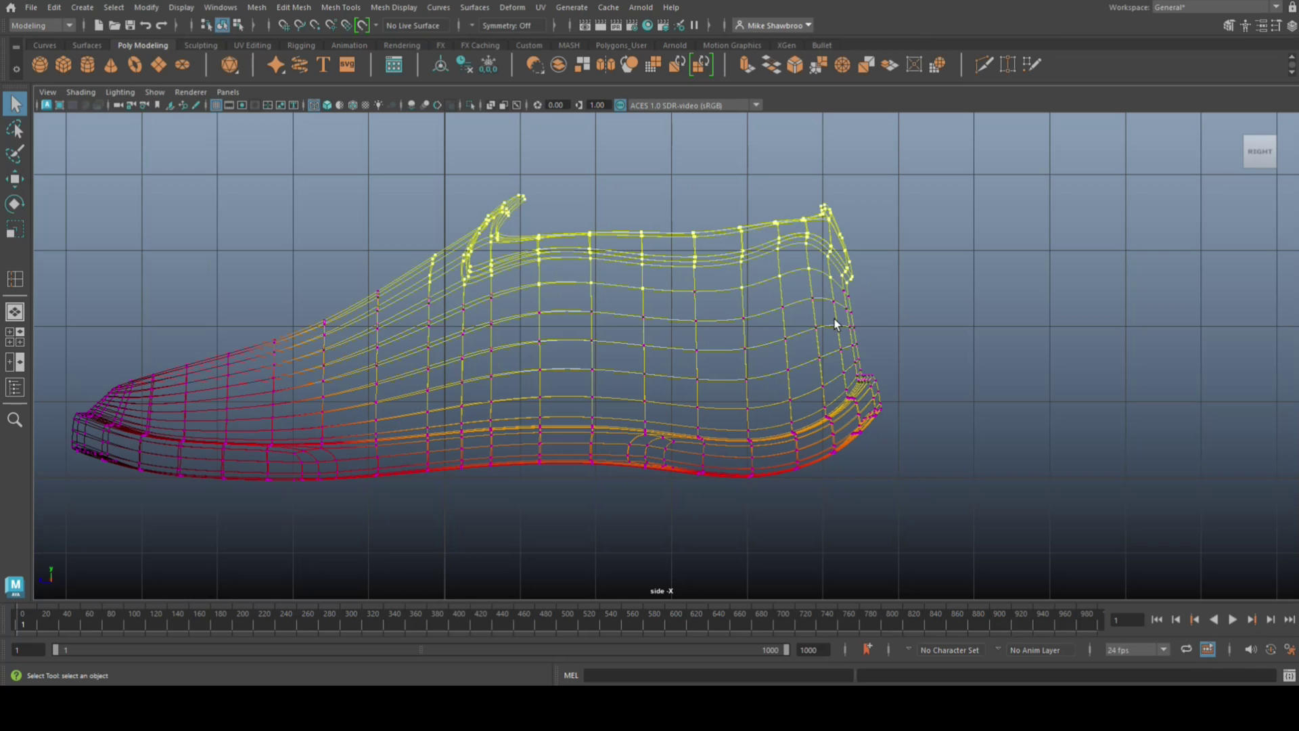
pyautogui.press('r')
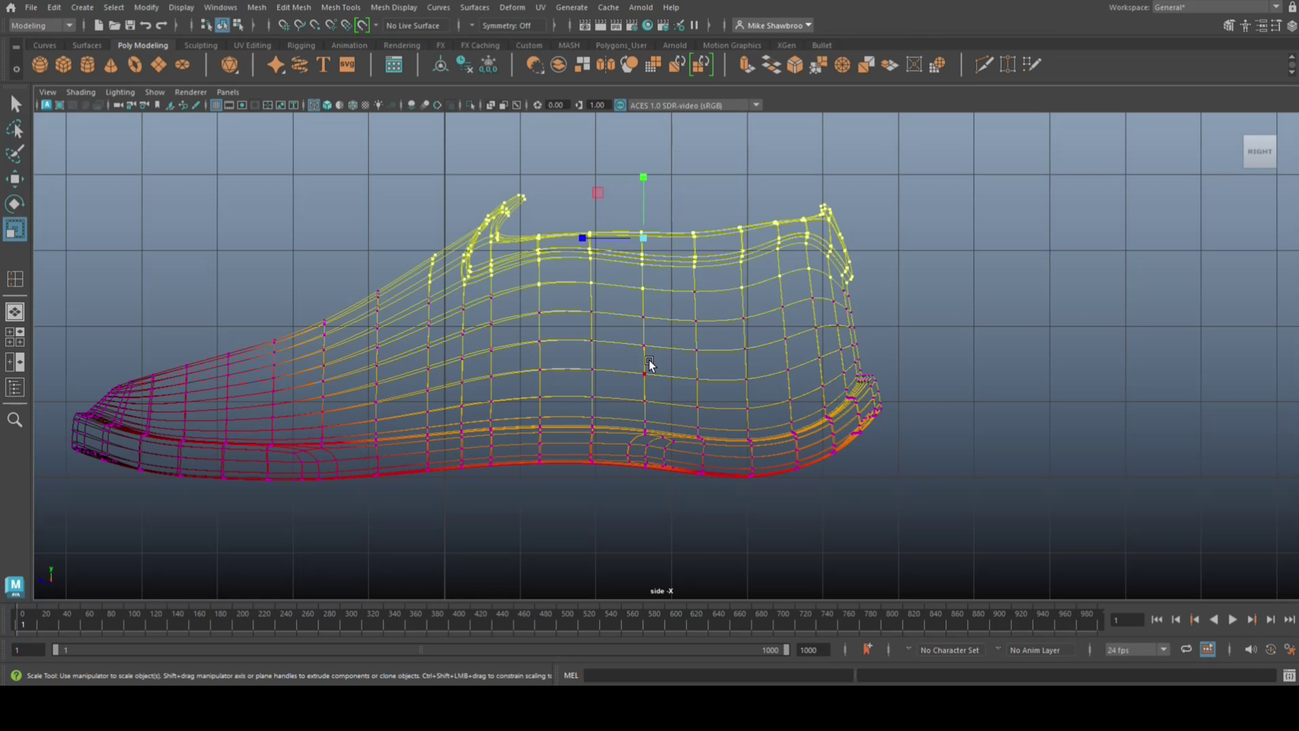
pyautogui.moveTo(646, 180); pyautogui.dragTo(648, 184)
pyautogui.press('e')
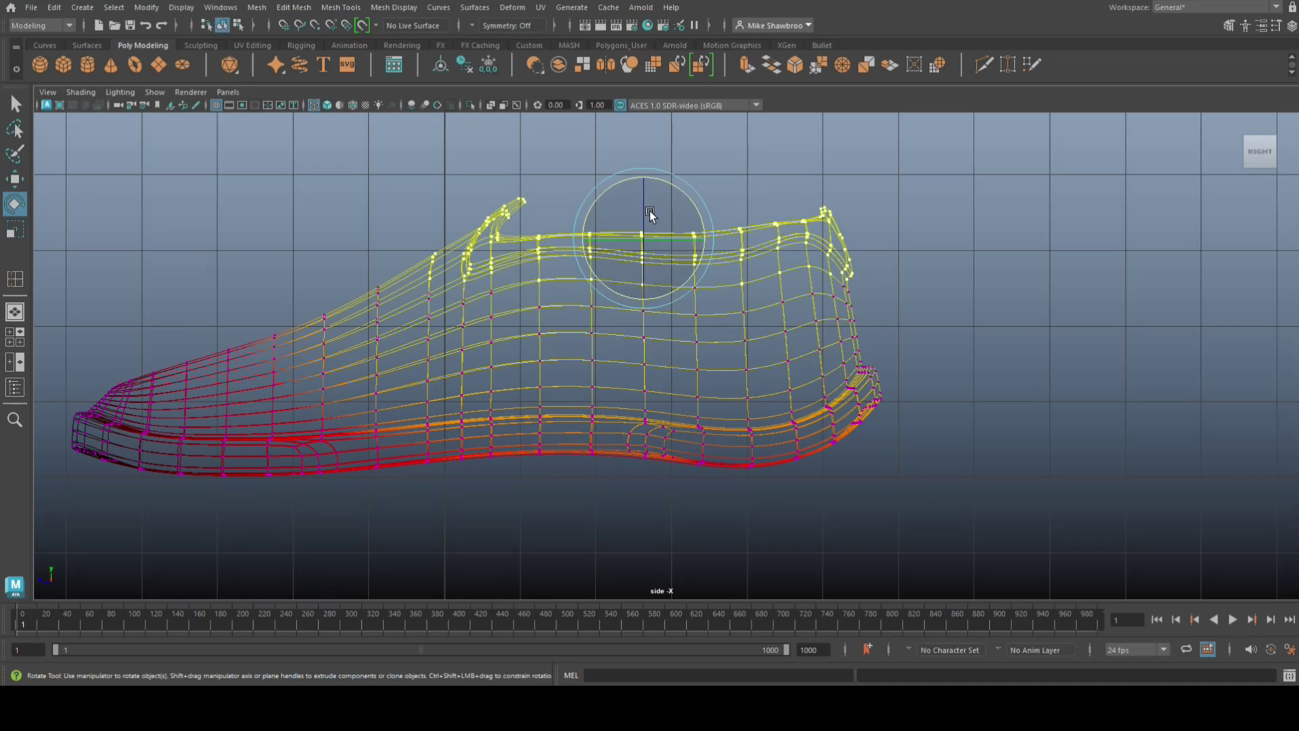
pyautogui.moveTo(672, 188); pyautogui.dragTo(668, 194)
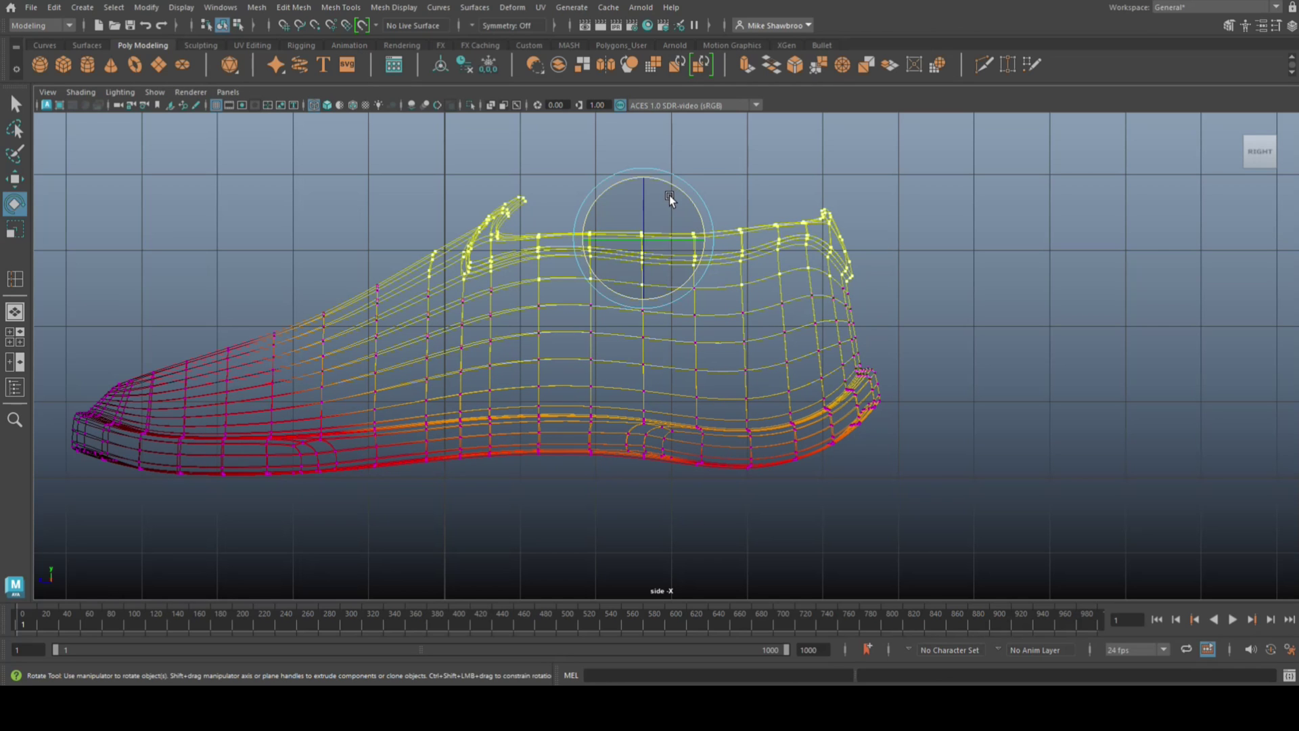
# Step: Select the shoe as a whole object, center its pivot and rotate it about -0.8 degrees around X to lift the toe
pyautogui.moveTo(754, 297); pyautogui.dragTo(687, 231, button='right')
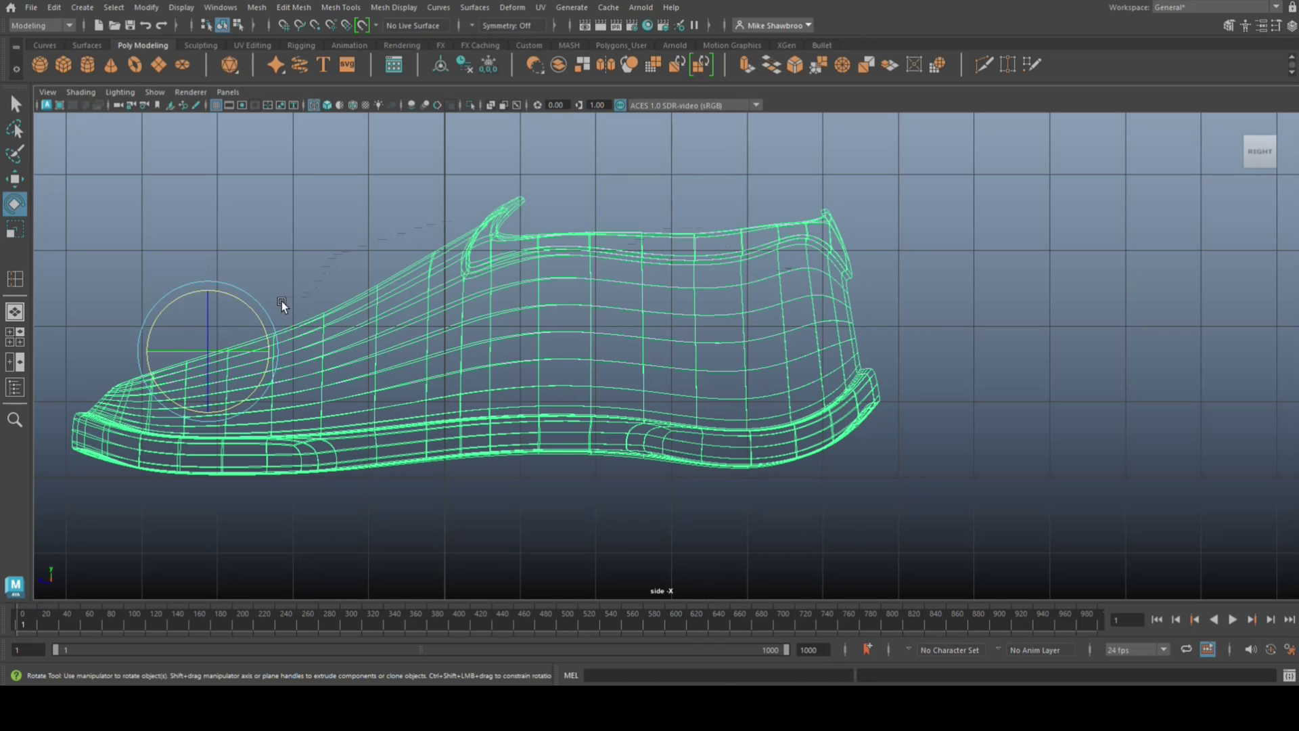
pyautogui.click(489, 65)
pyautogui.click(464, 66)
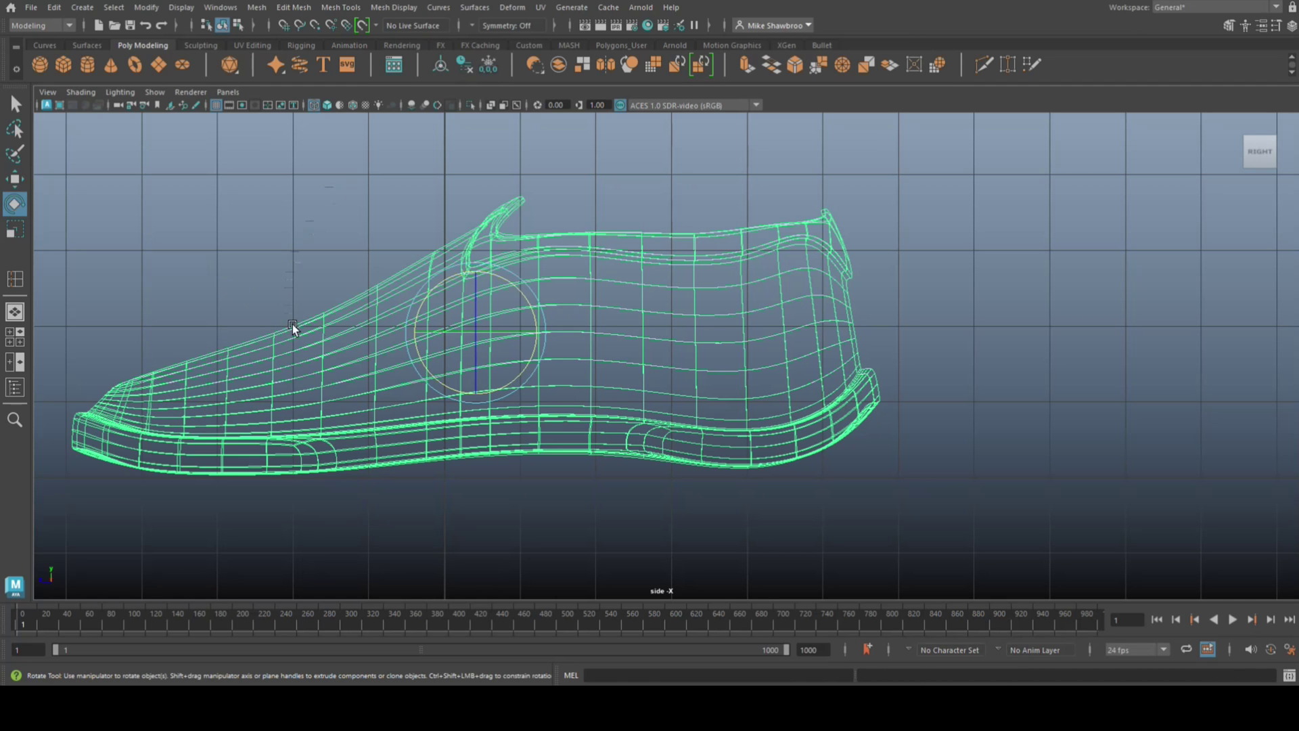
pyautogui.moveTo(525, 289); pyautogui.dragTo(525, 293)
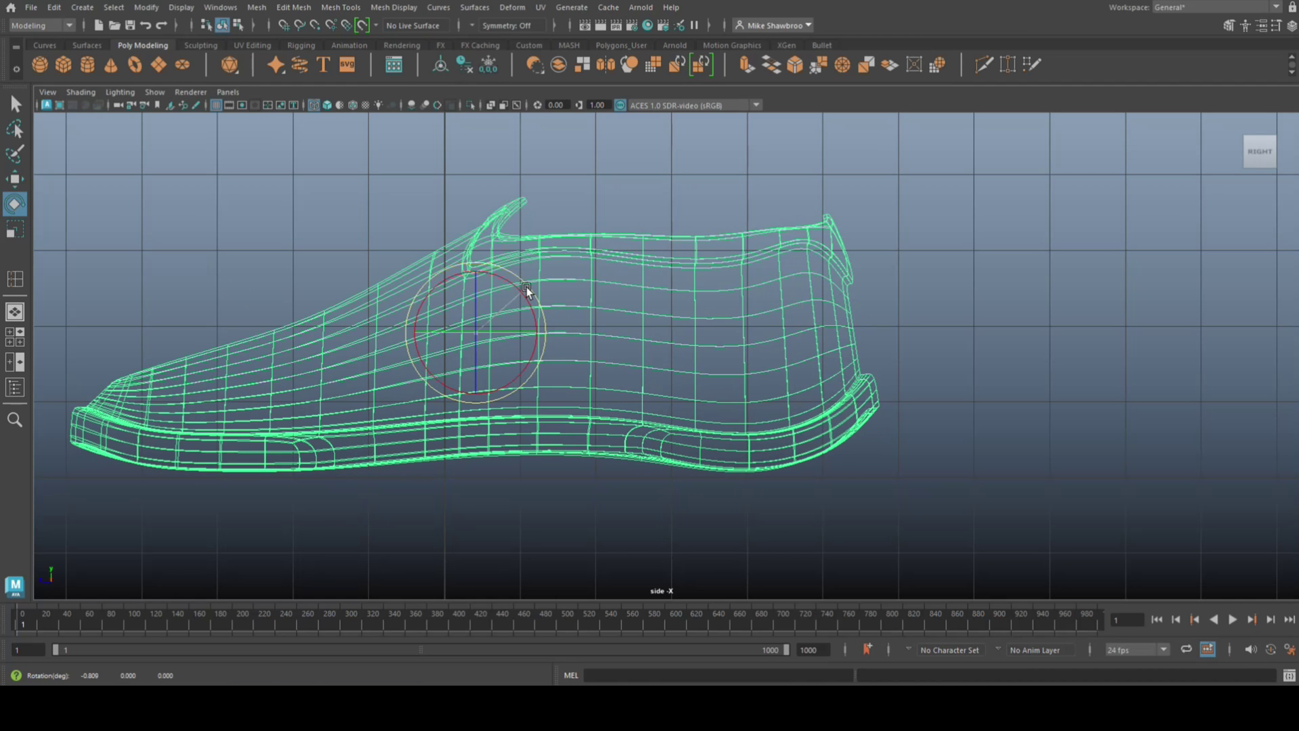
# Step: In the perspective view, soft-select edges on the forefoot and scale them to about 0.86 in X to narrow the front, clearing the selection
pyautogui.click(22, 340)
pyautogui.press('space')
pyautogui.keyDown('alt'); pyautogui.moveTo(1034, 393); pyautogui.dragTo(801, 449); pyautogui.keyUp('alt')
pyautogui.moveTo(515, 300); pyautogui.dragTo(515, 264, button='right')
pyautogui.click(523, 404)
pyautogui.keyDown('alt'); pyautogui.moveTo(524, 407); pyautogui.dragTo(579, 456); pyautogui.keyUp('alt')
pyautogui.doubleClick(554, 447)
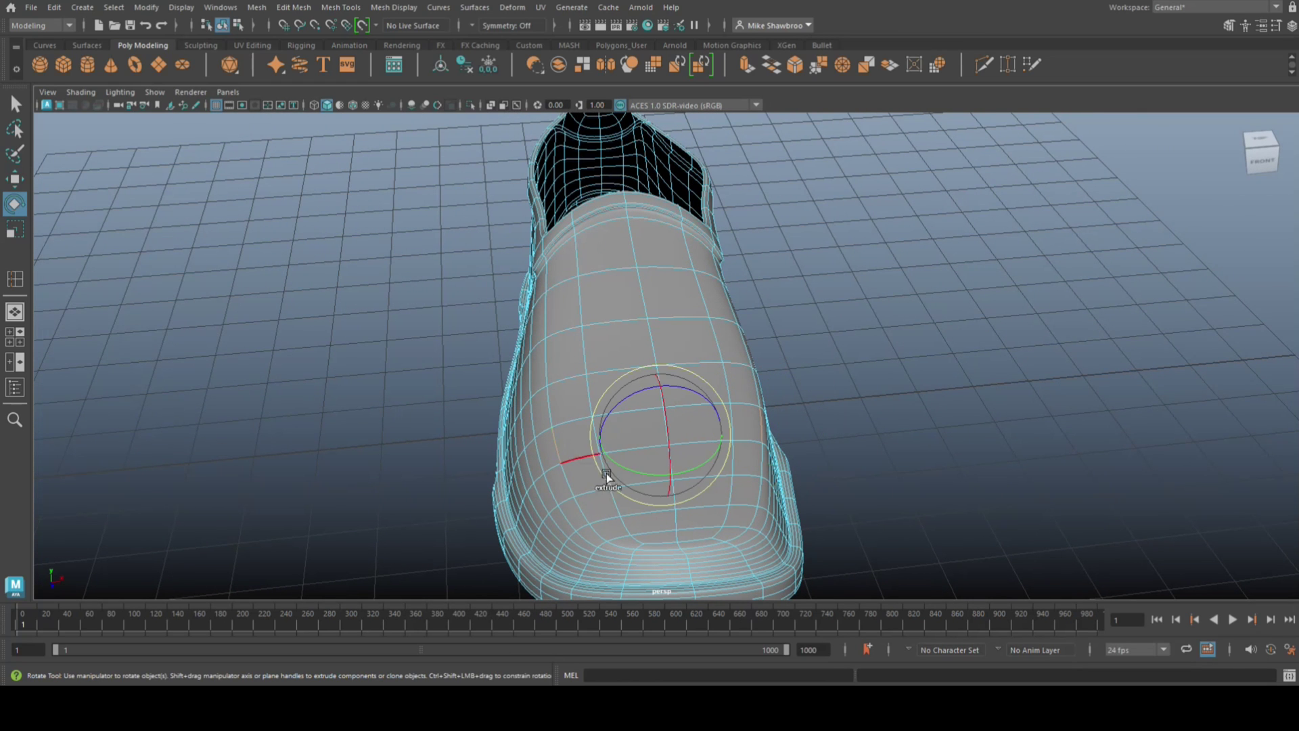
pyautogui.press('b')
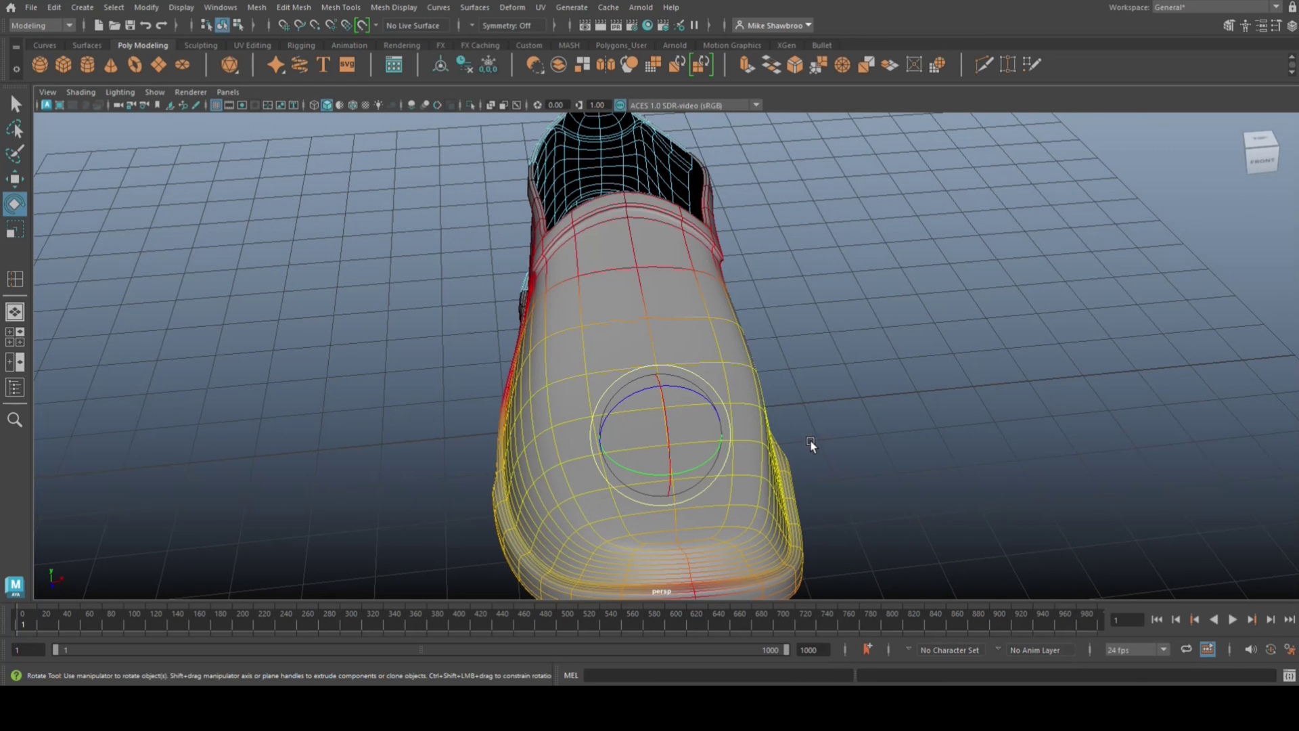
pyautogui.press('r')
pyautogui.moveTo(712, 428); pyautogui.dragTo(705, 428)
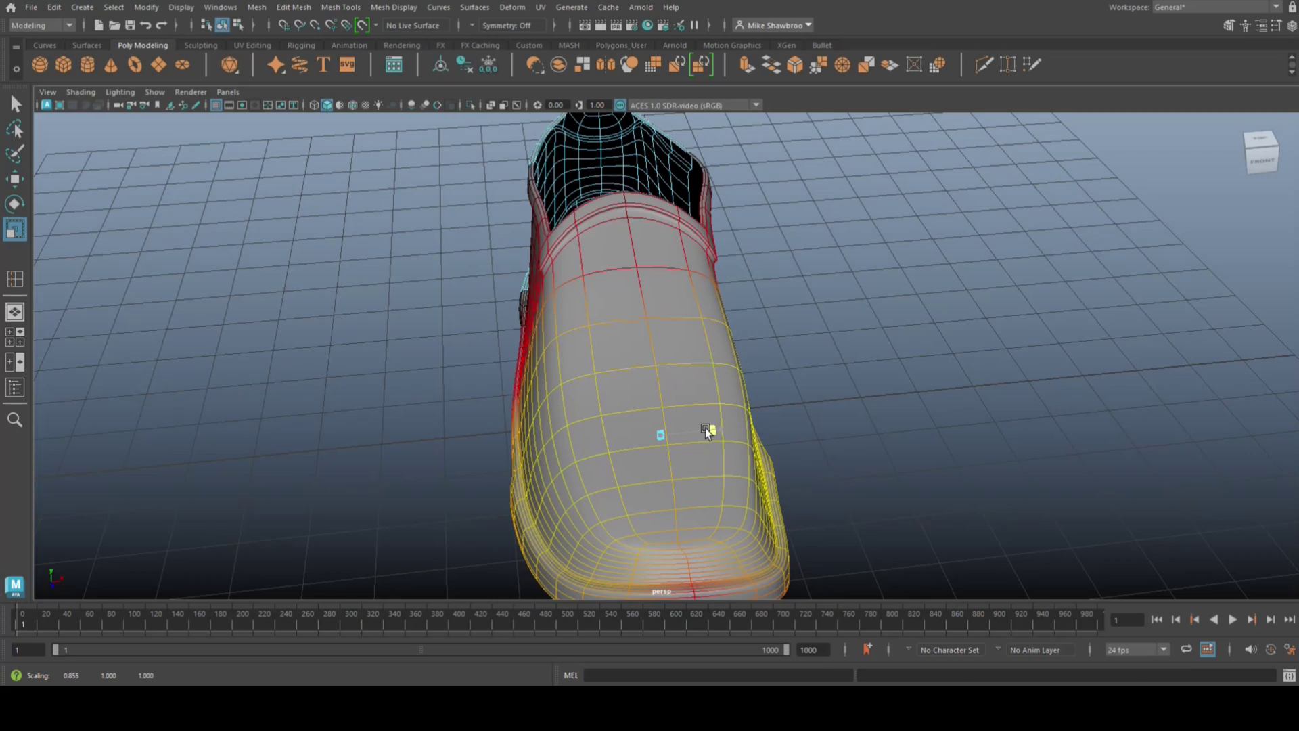
pyautogui.keyDown('alt'); pyautogui.moveTo(910, 459); pyautogui.dragTo(780, 449); pyautogui.keyUp('alt')
pyautogui.click(761, 467)
pyautogui.keyDown('alt'); pyautogui.moveTo(643, 473); pyautogui.dragTo(356, 472); pyautogui.keyUp('alt')
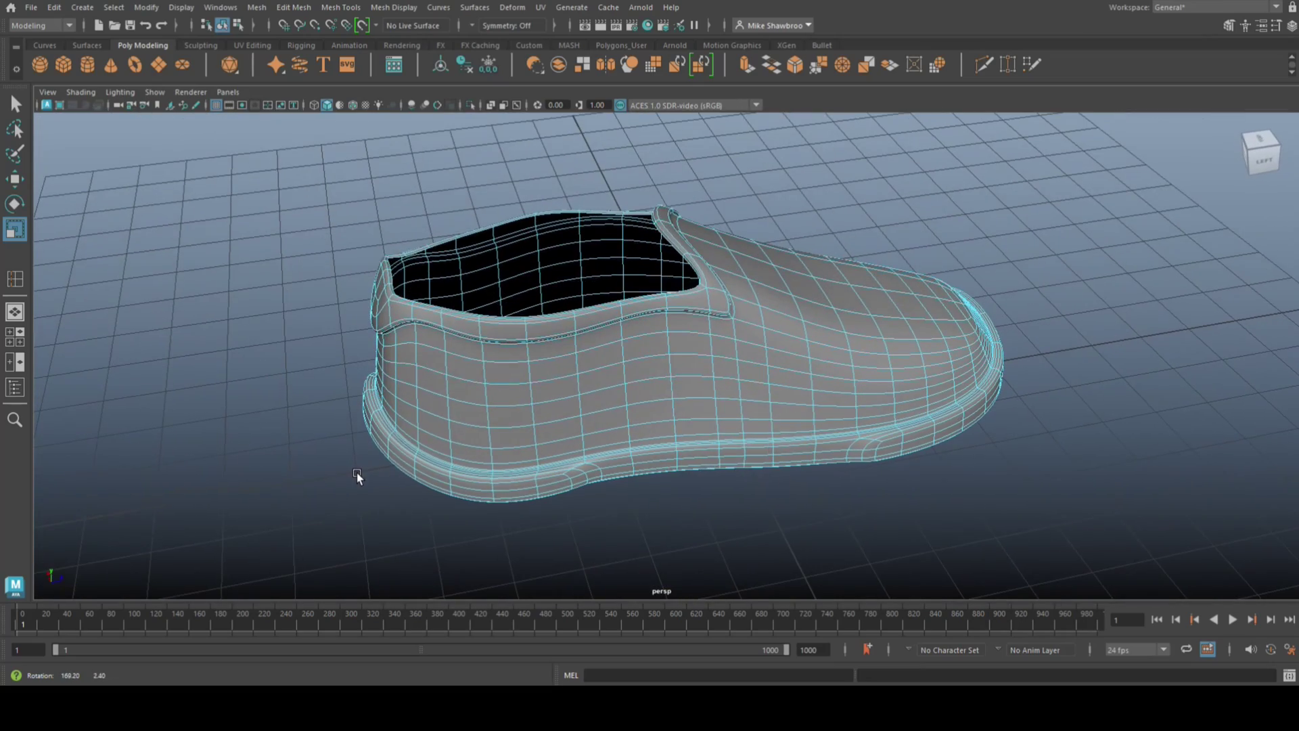